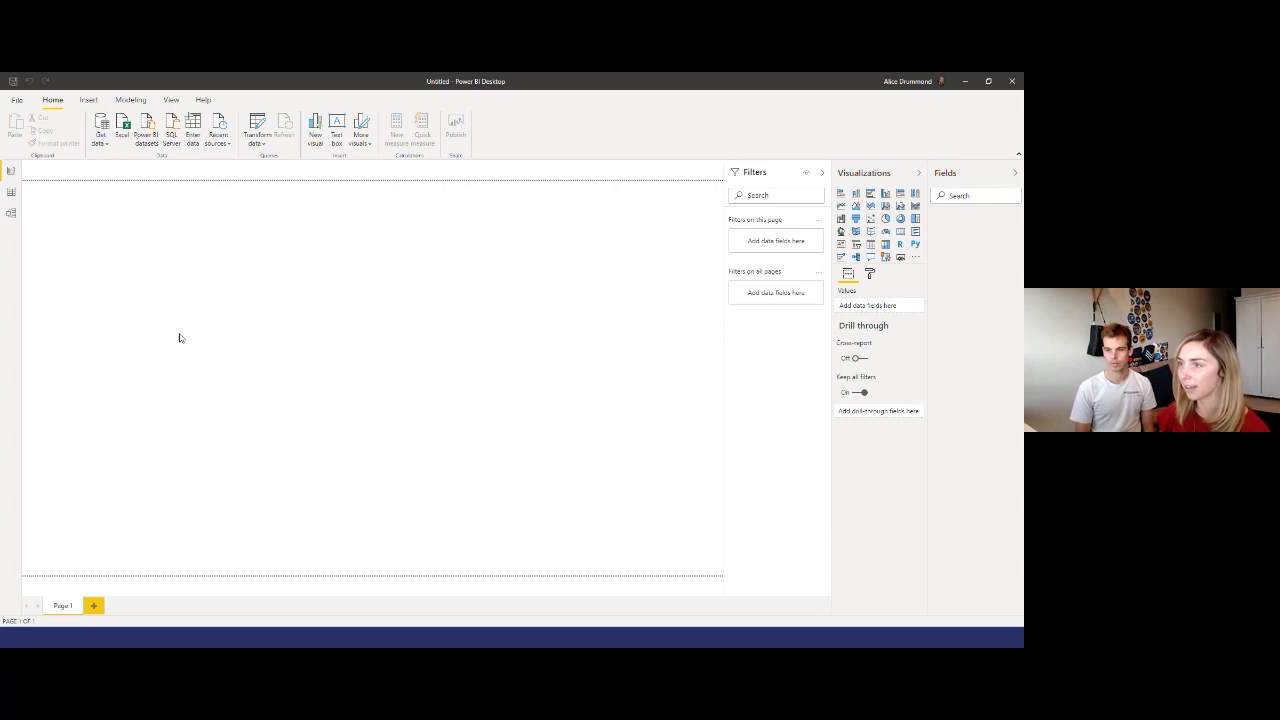
# Step: Insert a text box on the report page and enter the heading "Community Waterway Values"
pyautogui.click(90, 102)
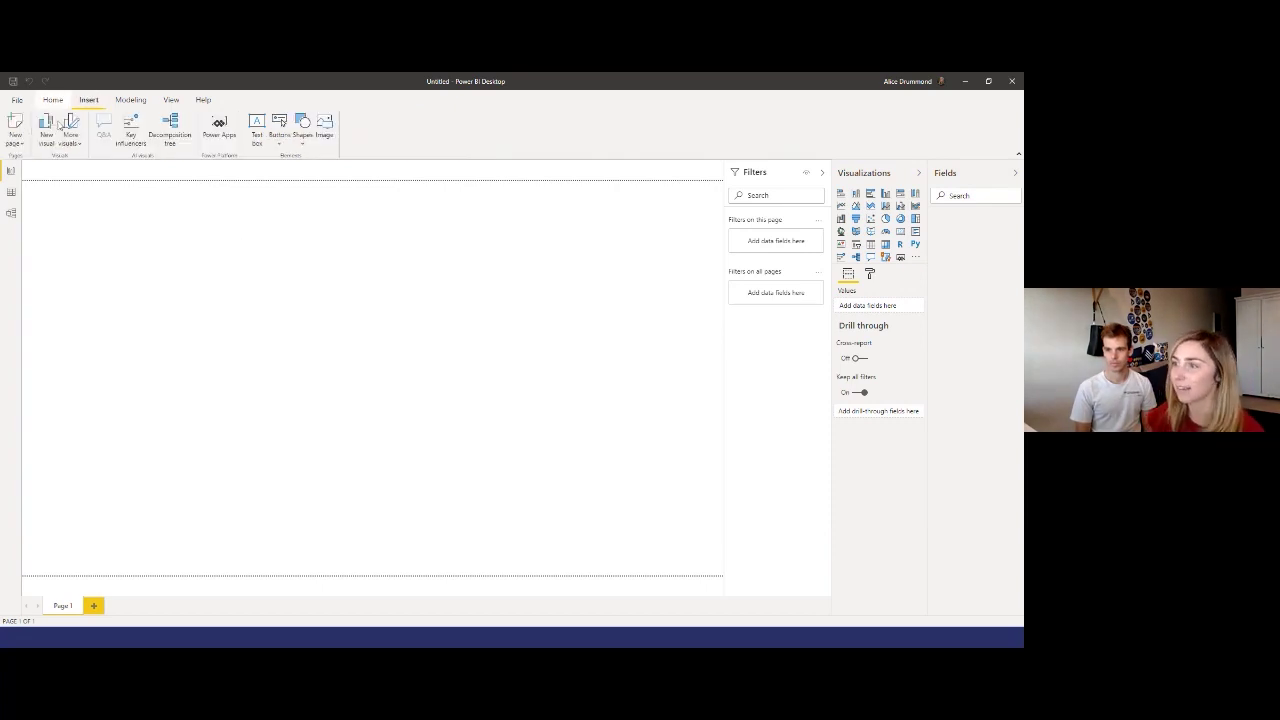
pyautogui.click(256, 147)
pyautogui.moveTo(106, 334); pyautogui.dragTo(157, 357)
pyautogui.click(97, 232)
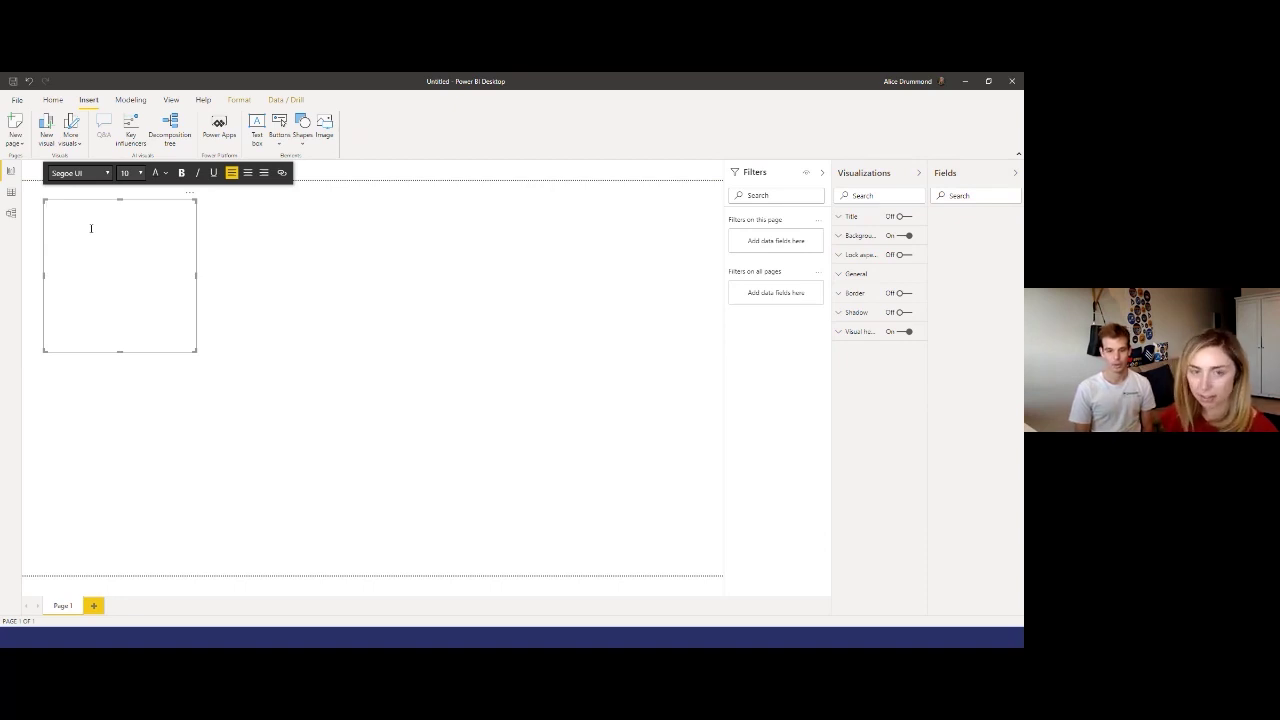
pyautogui.write('Community Wa')
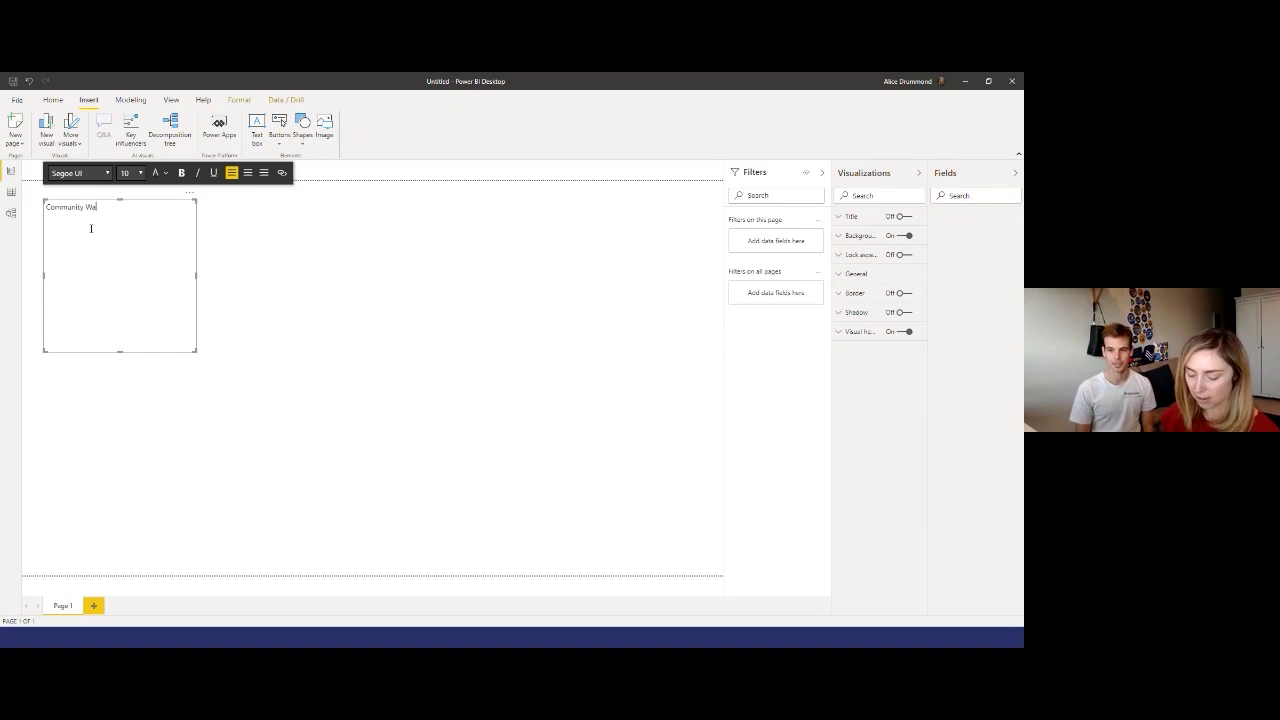
pyautogui.write('terway Values')
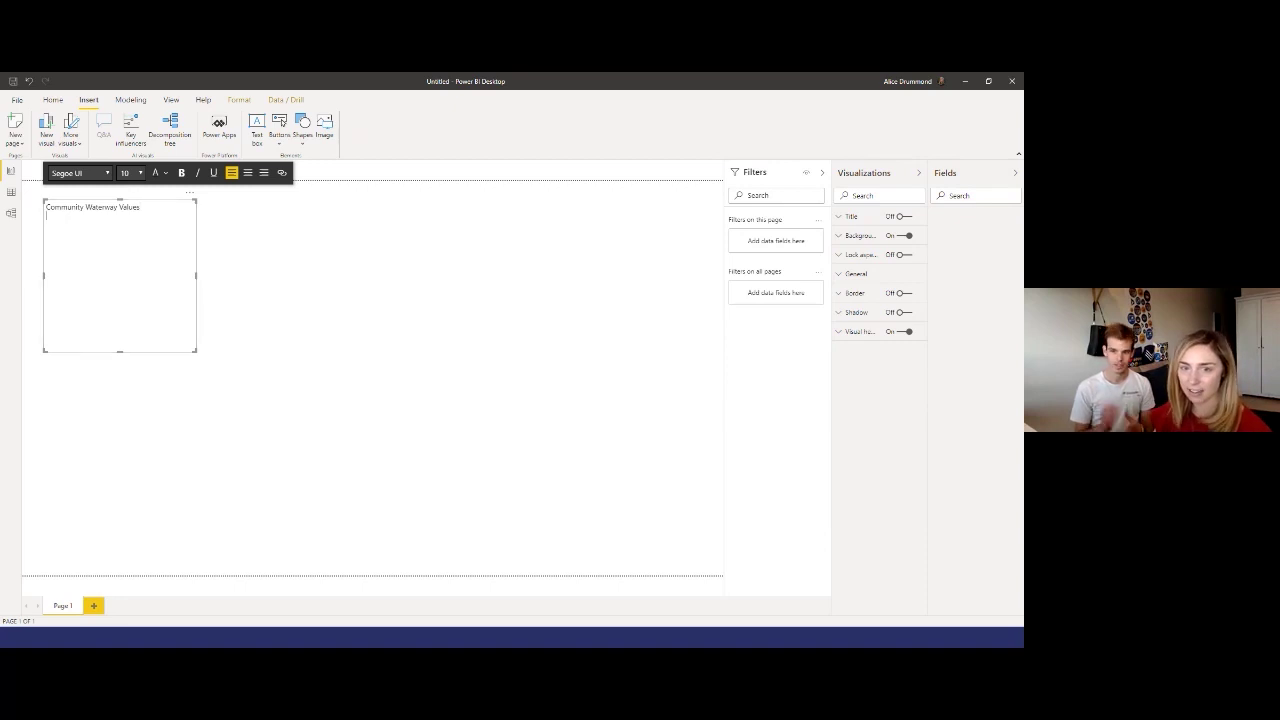
pyautogui.press('Return')
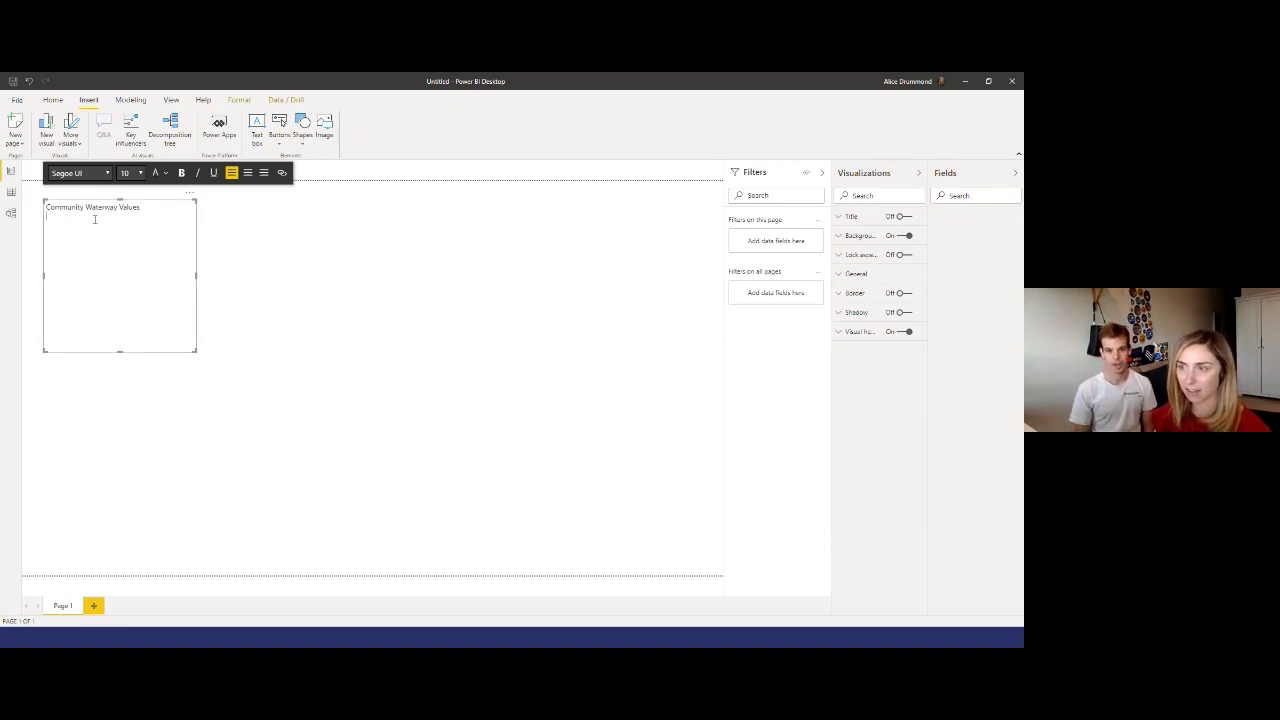
# Step: Add the line "What does our community value most when it comes to waterway management?" below the heading
pyautogui.write('Water c')
pyautogui.press('BackSpace')
pyautogui.press('BackSpace')
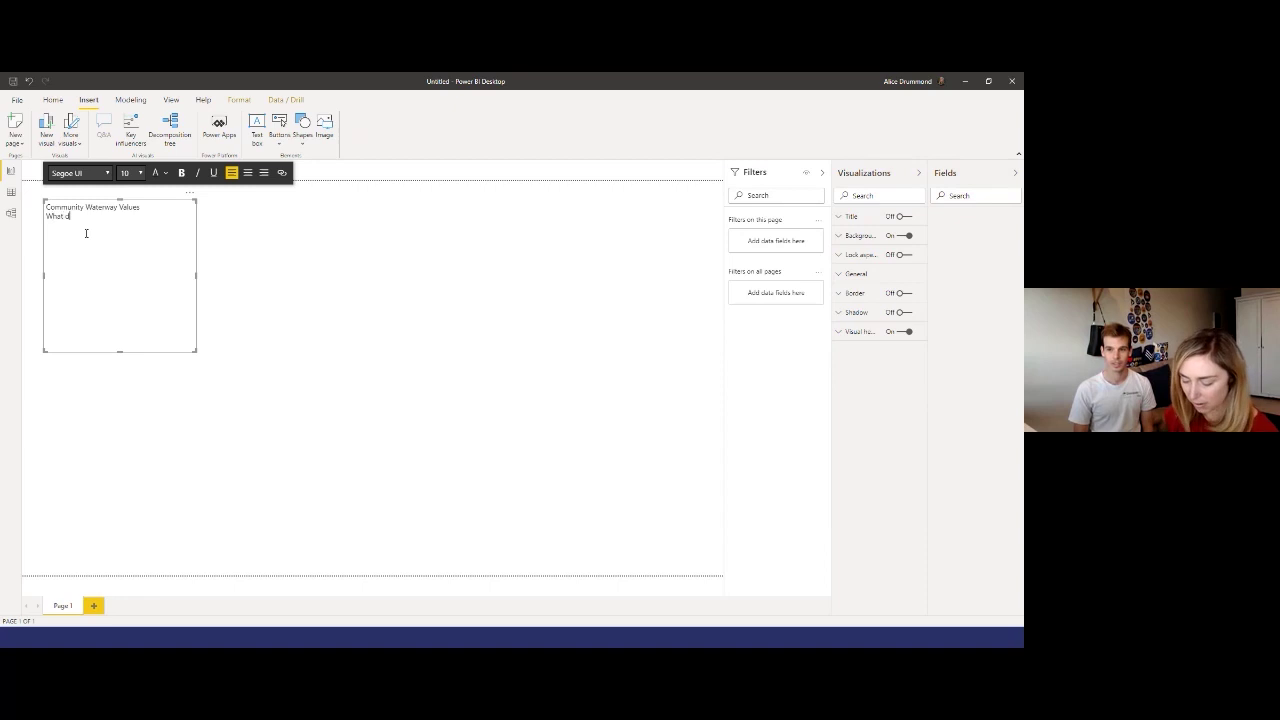
pyautogui.write('does our comm')
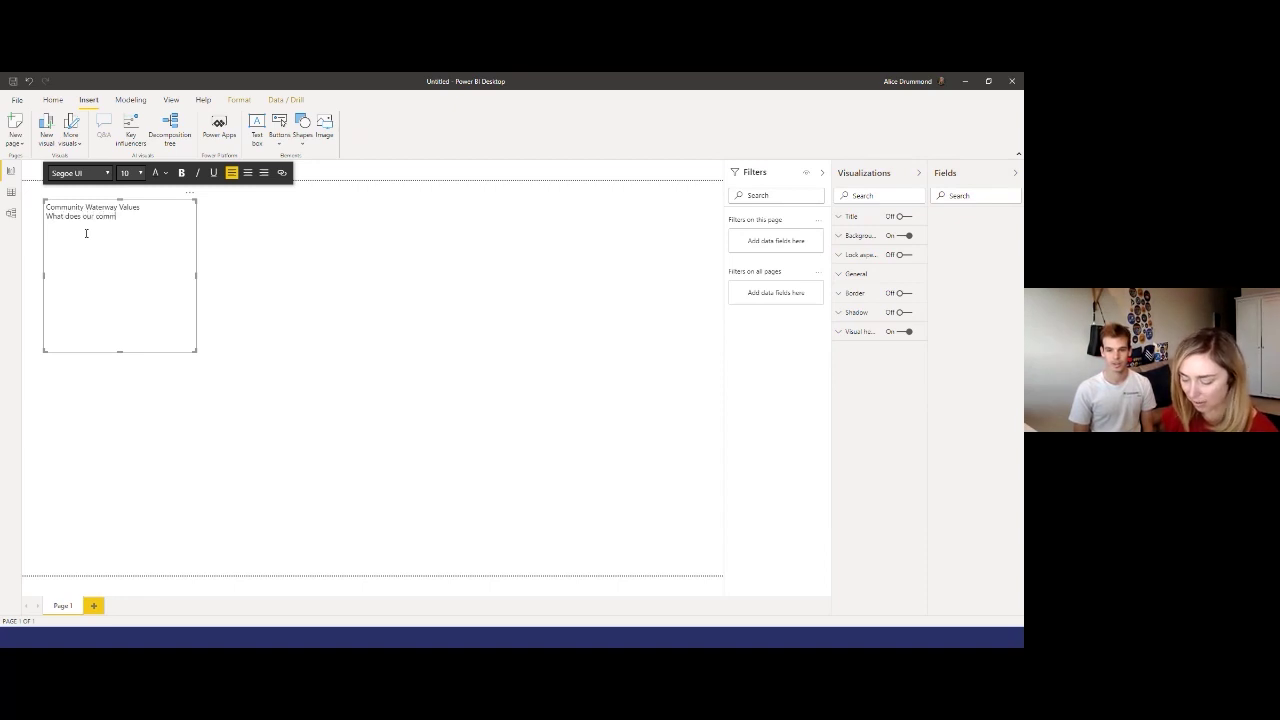
pyautogui.write('unity value most')
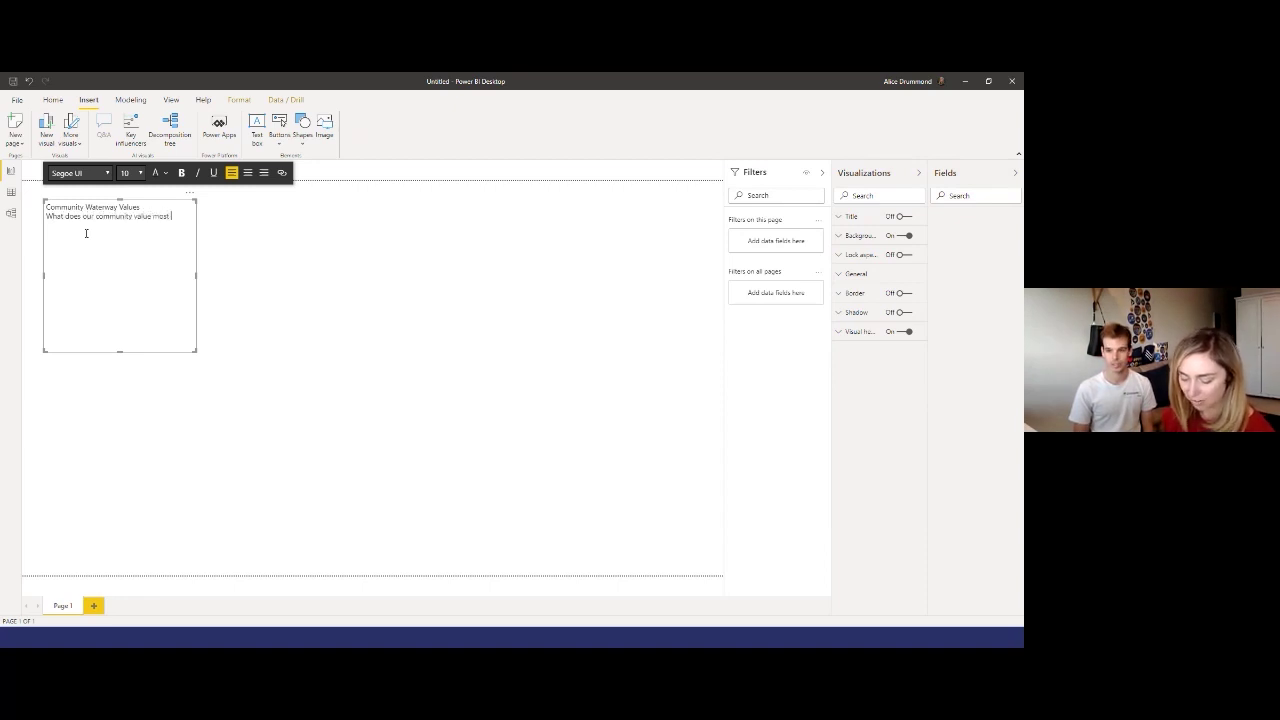
pyautogui.write(' when it c')
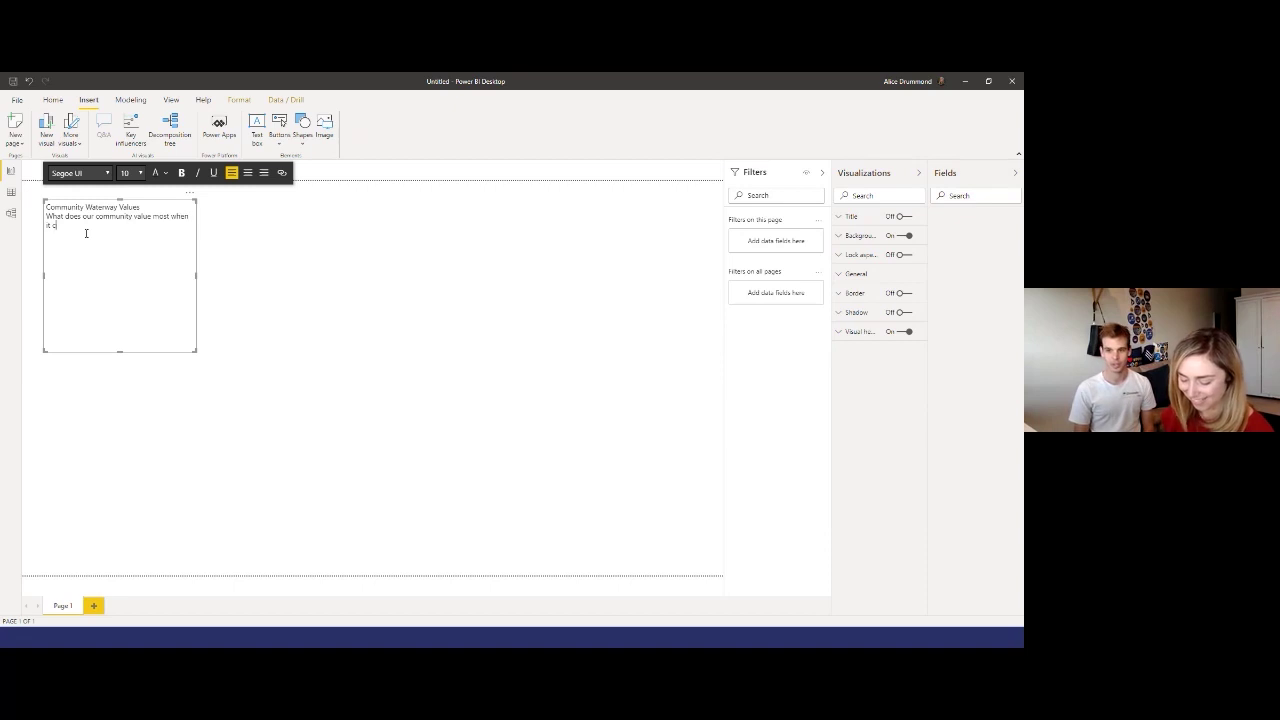
pyautogui.write('omes to waterway management?')
# Step: Bold the "Community Waterway Values" heading and make the text box wider and shorter to fit its text
pyautogui.moveTo(201, 277); pyautogui.dragTo(252, 277)
pyautogui.moveTo(140, 207); pyautogui.dragTo(43, 210)
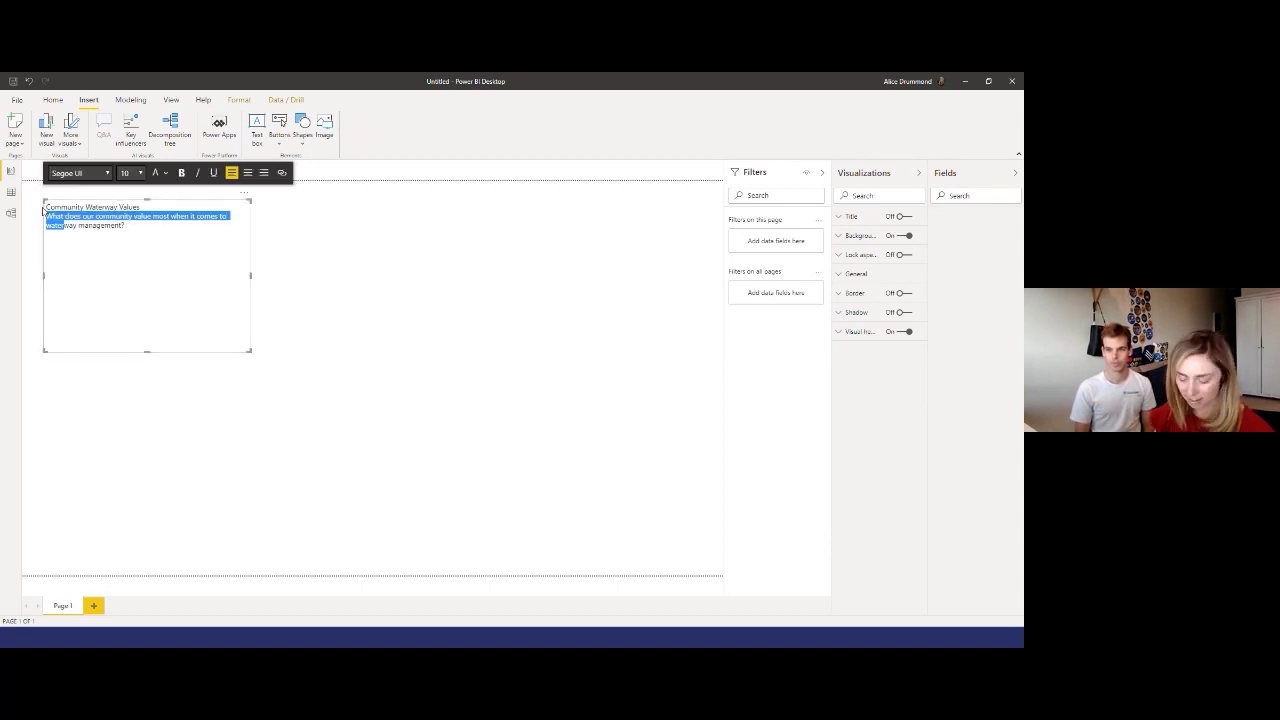
pyautogui.moveTo(144, 207); pyautogui.dragTo(45, 207)
pyautogui.hotkey('ctrl', 'b')
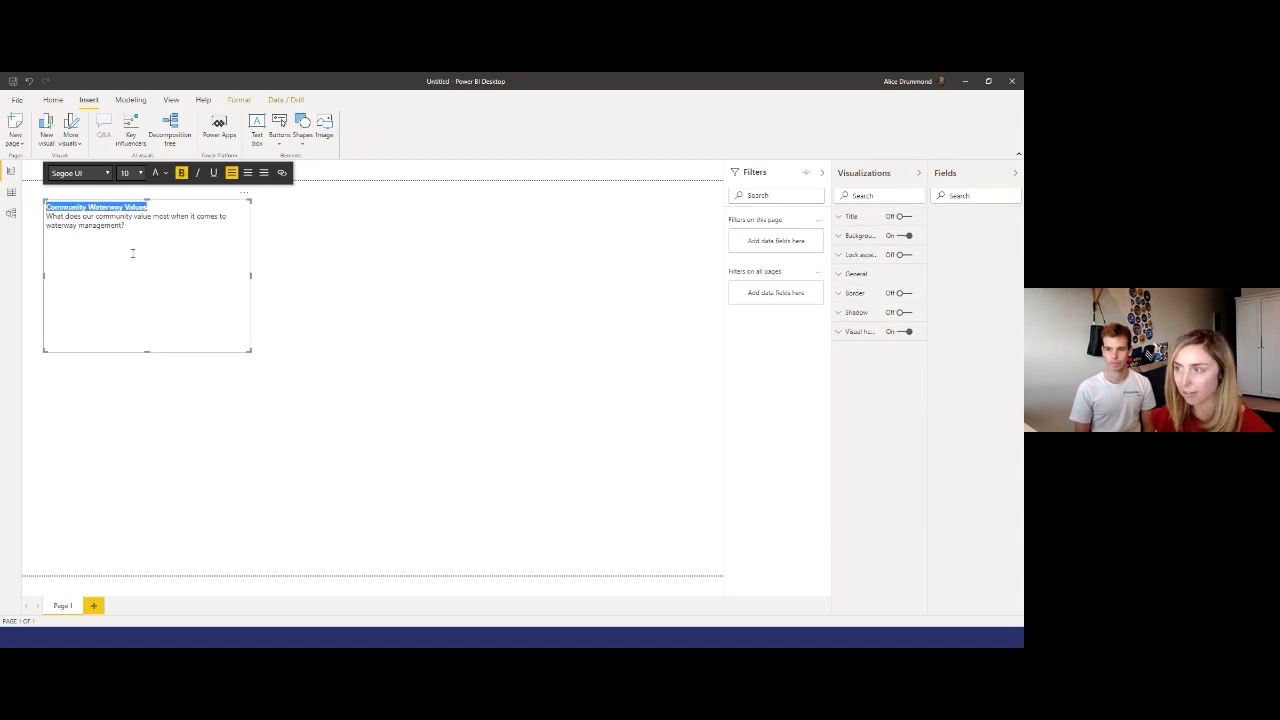
pyautogui.click(134, 231)
pyautogui.moveTo(147, 352); pyautogui.dragTo(149, 238)
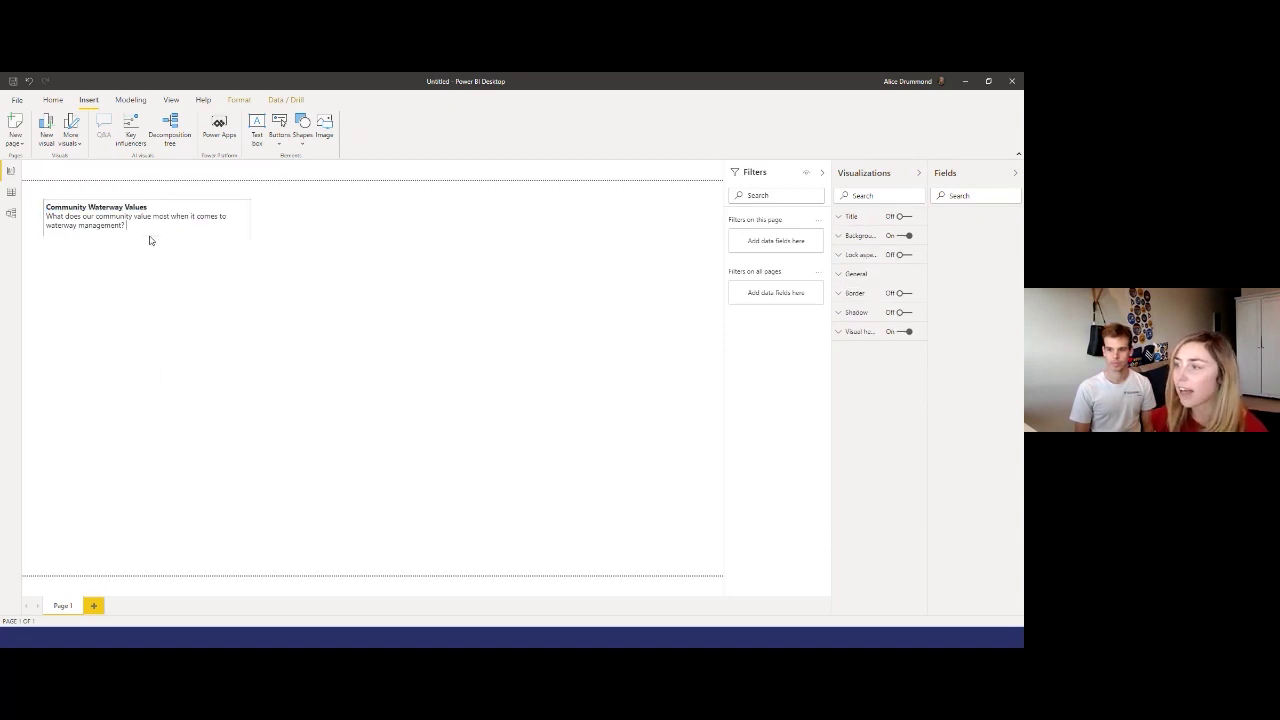
# Step: Turn off the text box's background and visual header, and turn on its shadow
pyautogui.click(903, 235)
pyautogui.click(903, 331)
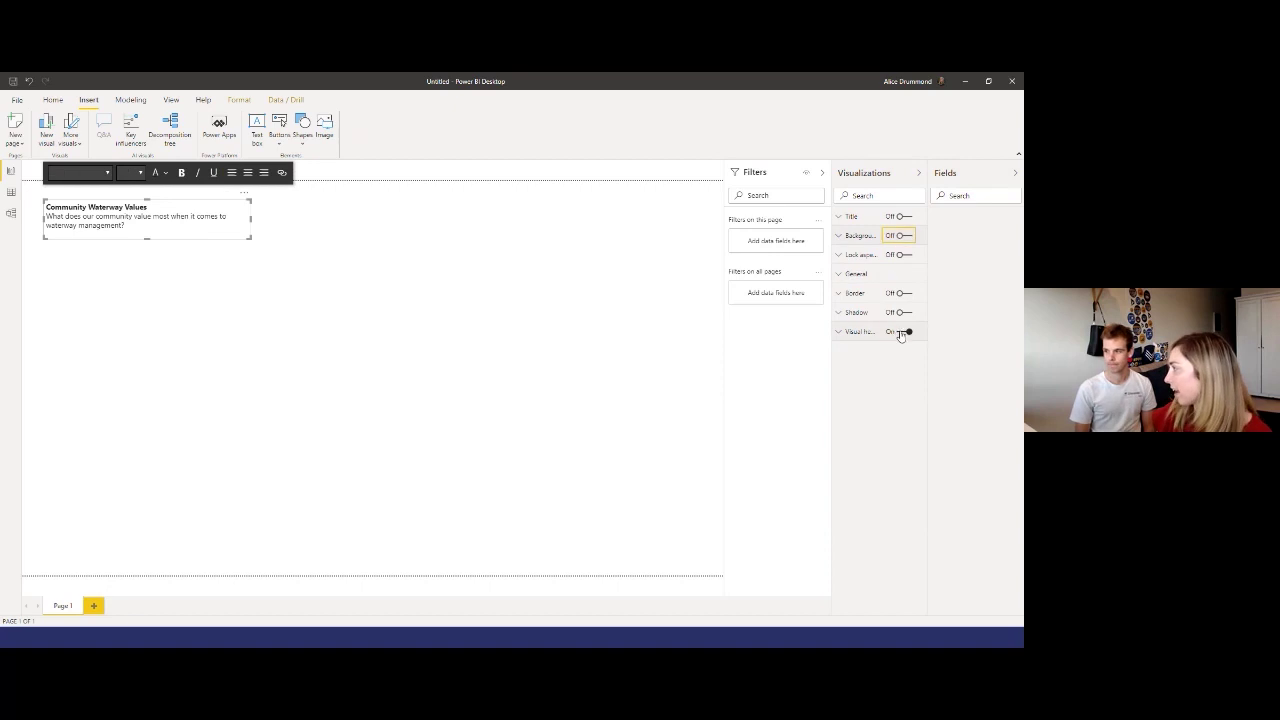
pyautogui.click(903, 312)
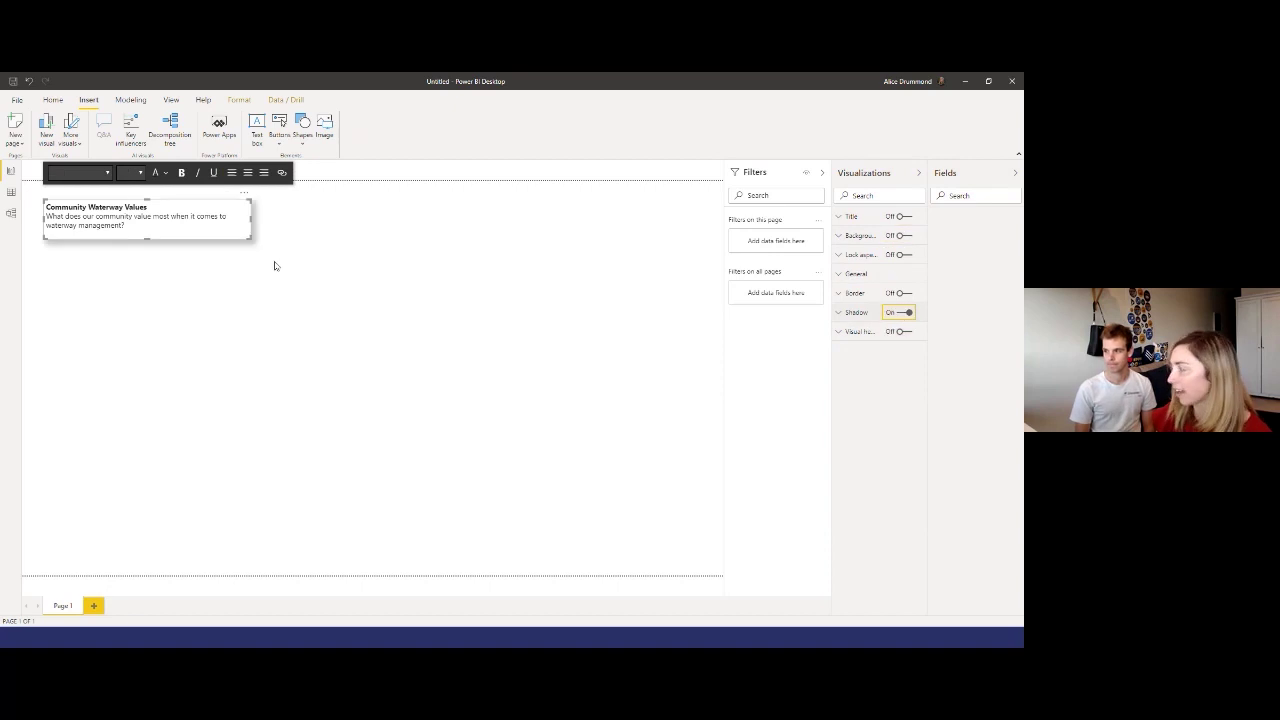
# Step: Move the text box closer to the report page's upper-left corner and deselect it
pyautogui.click(198, 243)
pyautogui.click(190, 242)
pyautogui.moveTo(184, 244); pyautogui.dragTo(170, 240)
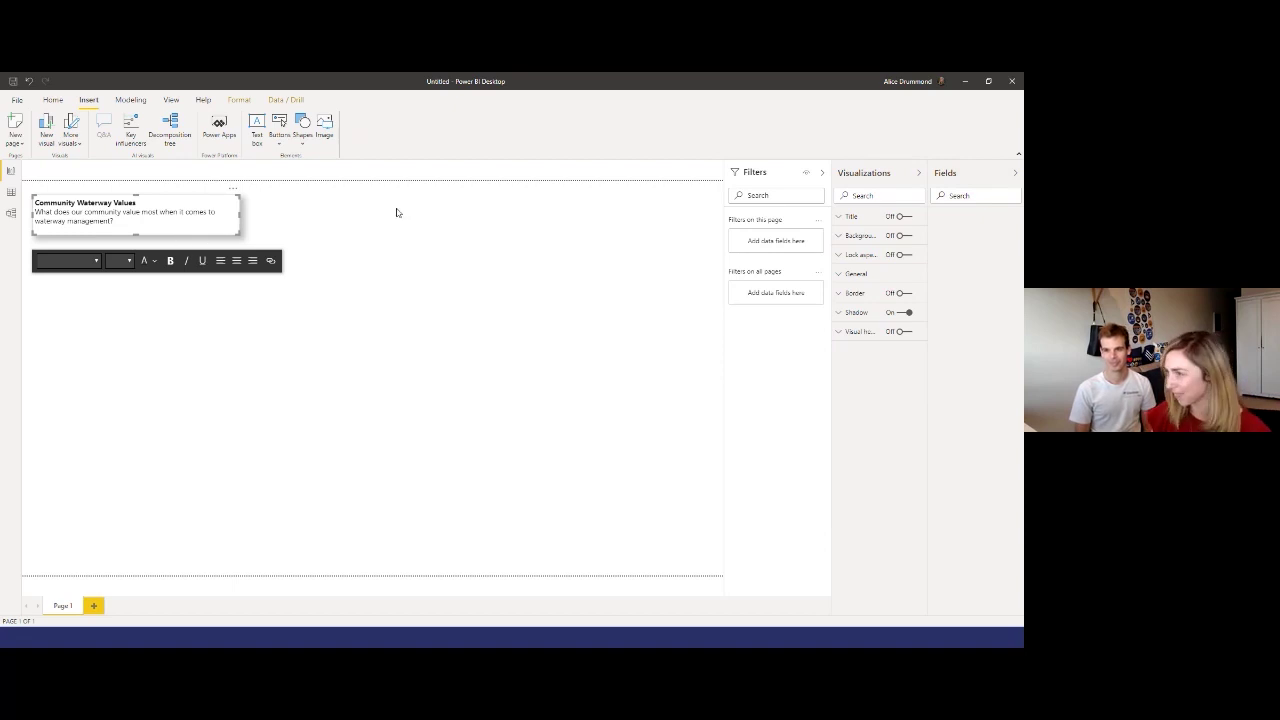
pyautogui.press('Escape')
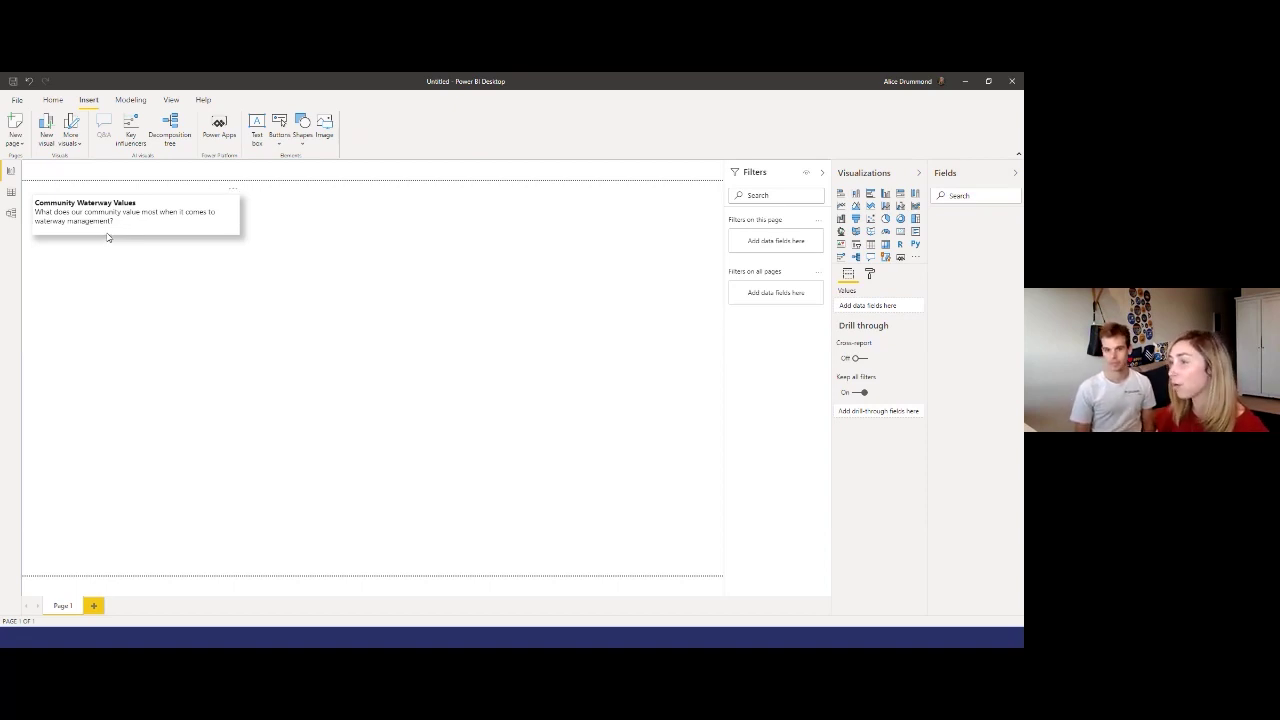
pyautogui.moveTo(116, 222); pyautogui.dragTo(29, 210)
pyautogui.click(53, 236)
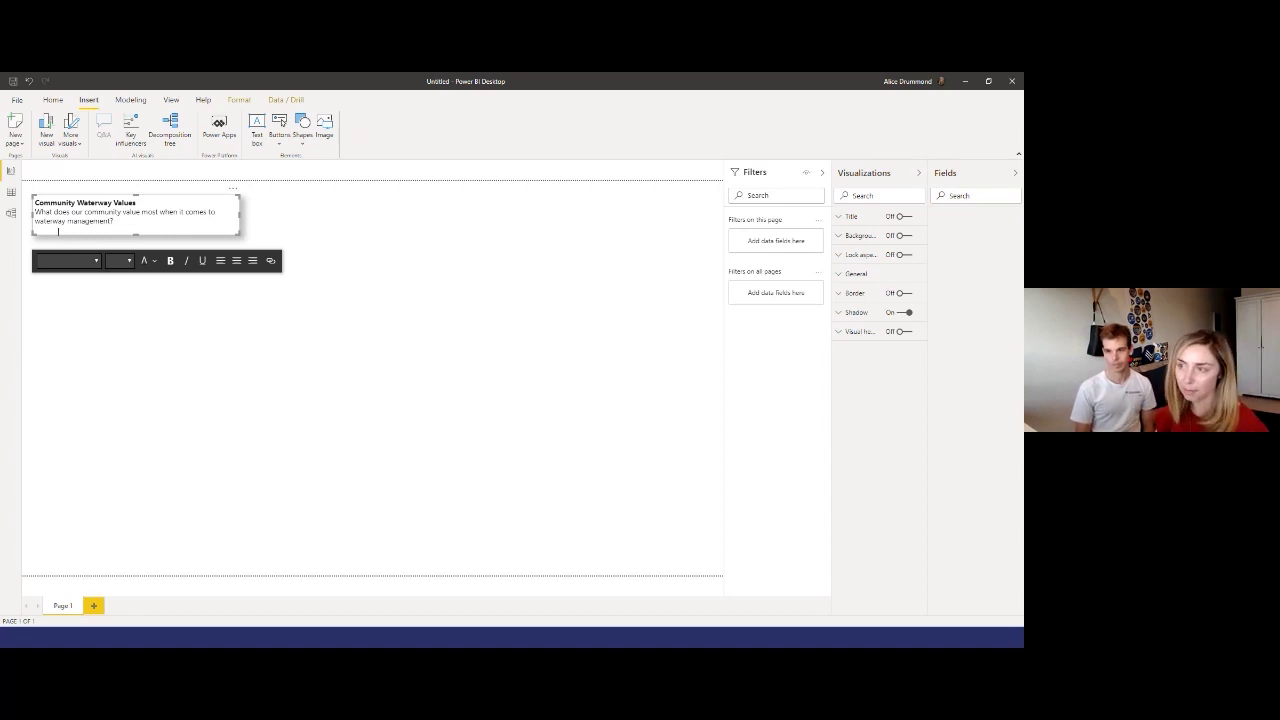
pyautogui.click(100, 336)
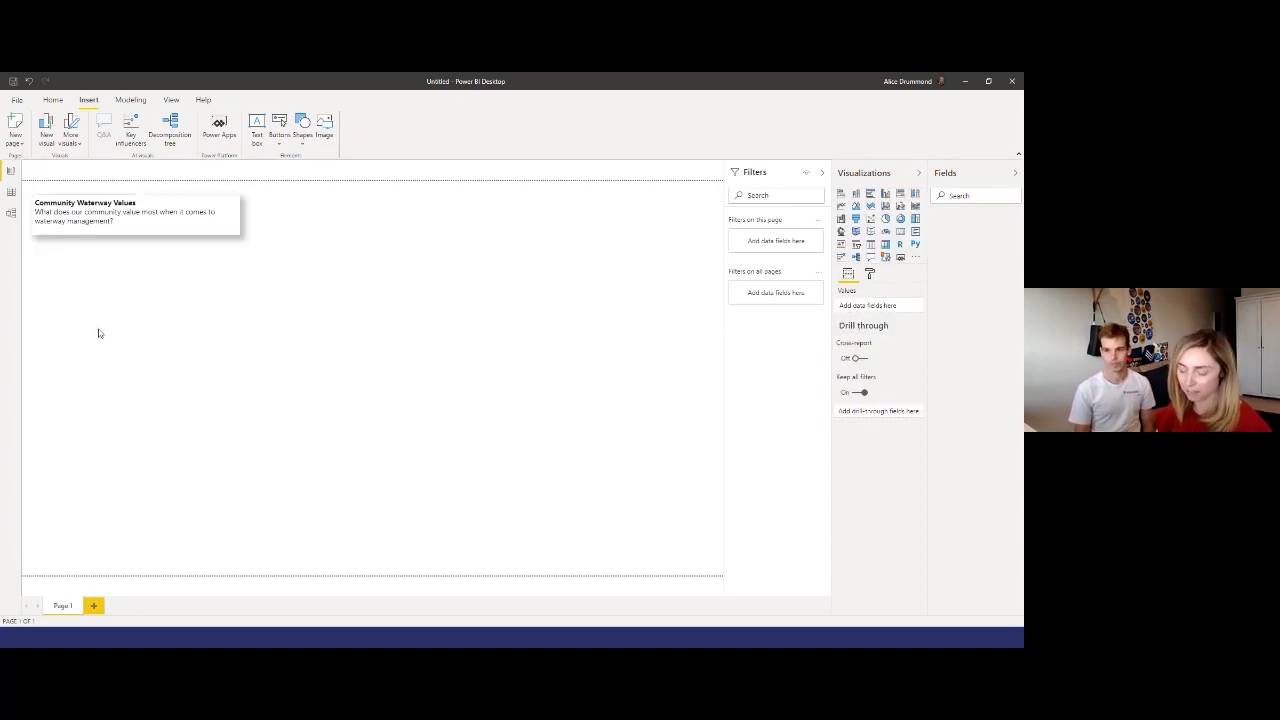
# Step: Duplicate the "Community Waterway Values" text box and place the copy below the original
pyautogui.click(136, 240)
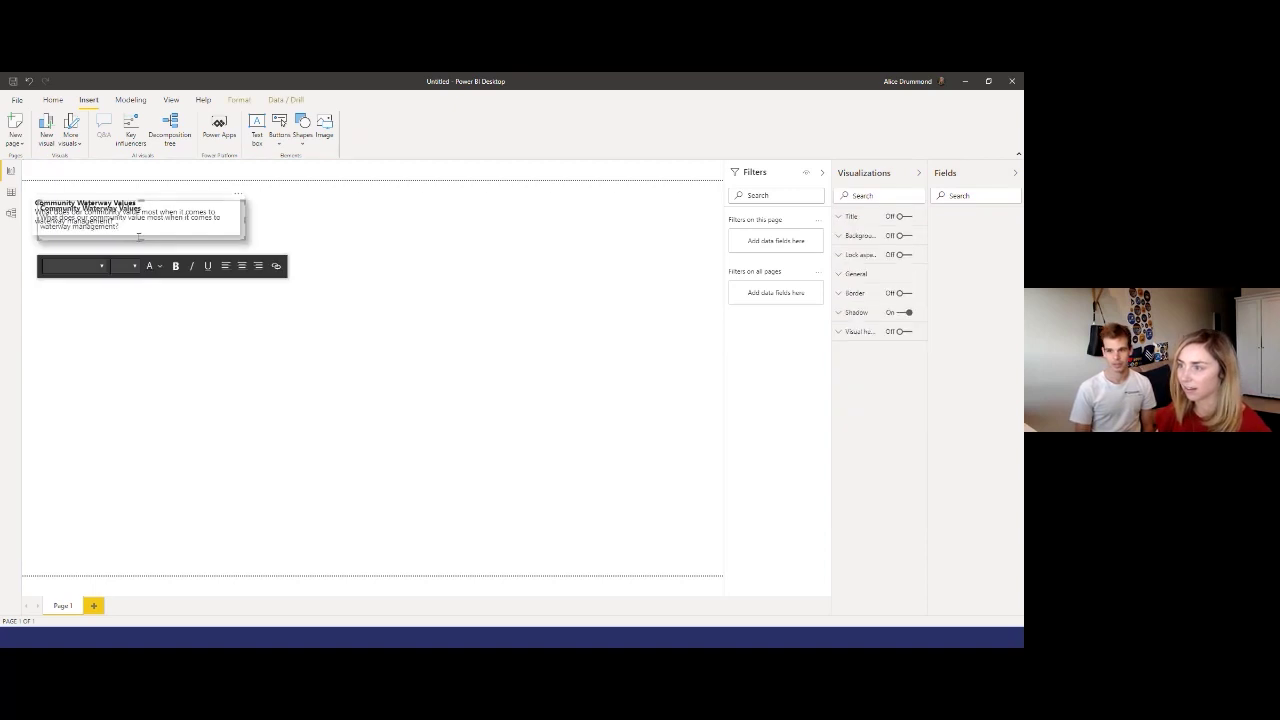
pyautogui.hotkey('ctrl', 'c')
pyautogui.hotkey('ctrl', 'v')
# Step: Replace the copy's heading with "What's the average community satisfaction score across the different regions?"
pyautogui.moveTo(129, 283); pyautogui.dragTo(35, 271)
pyautogui.click(122, 282)
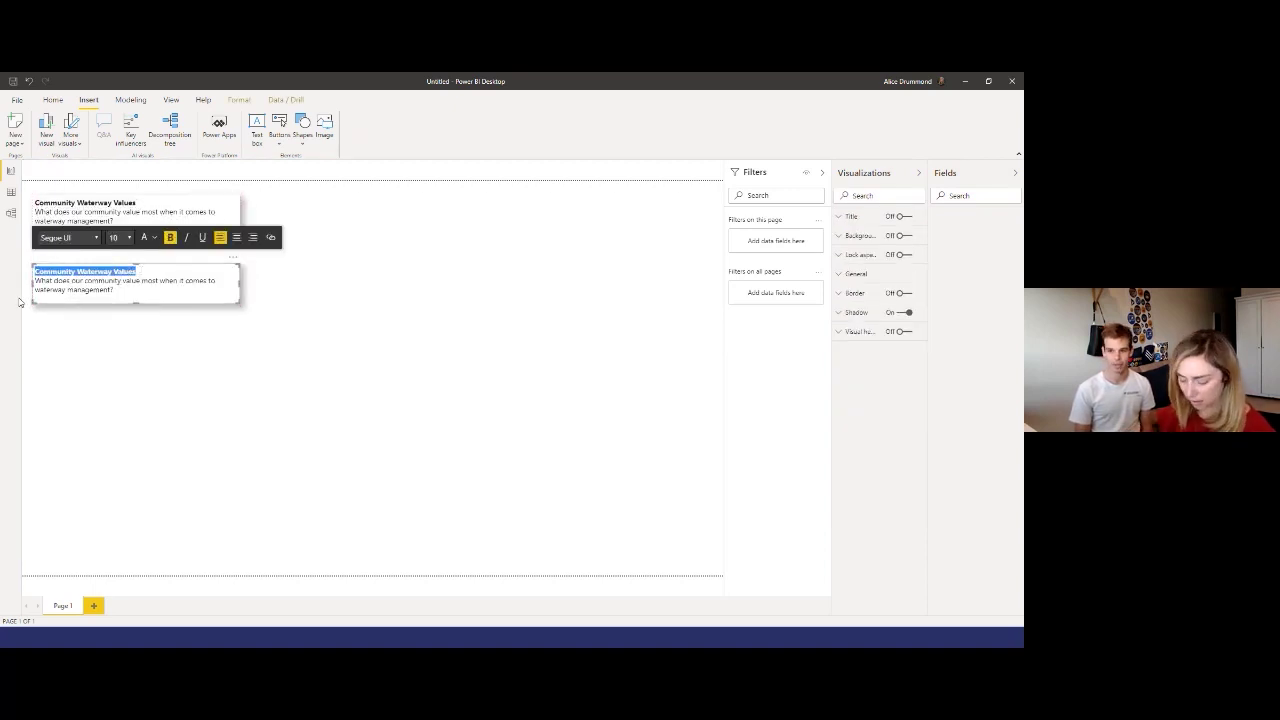
pyautogui.write("What's the av")
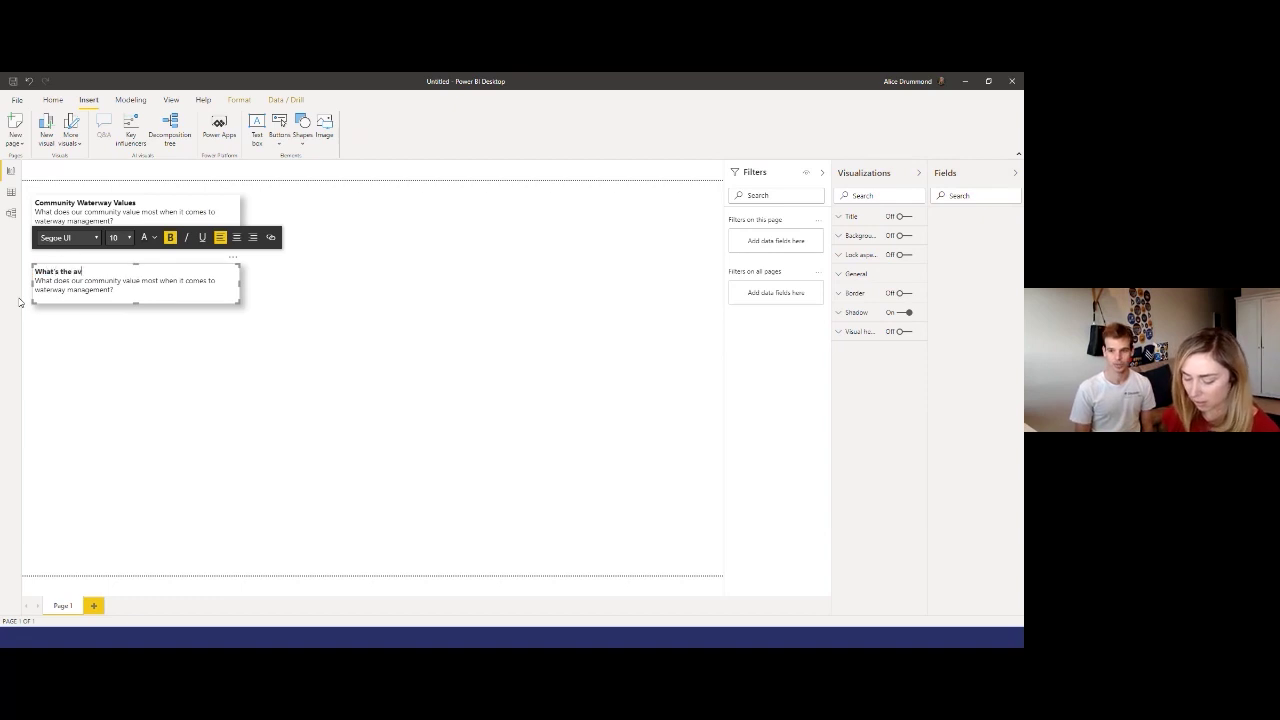
pyautogui.write('erage community satisfaction sco')
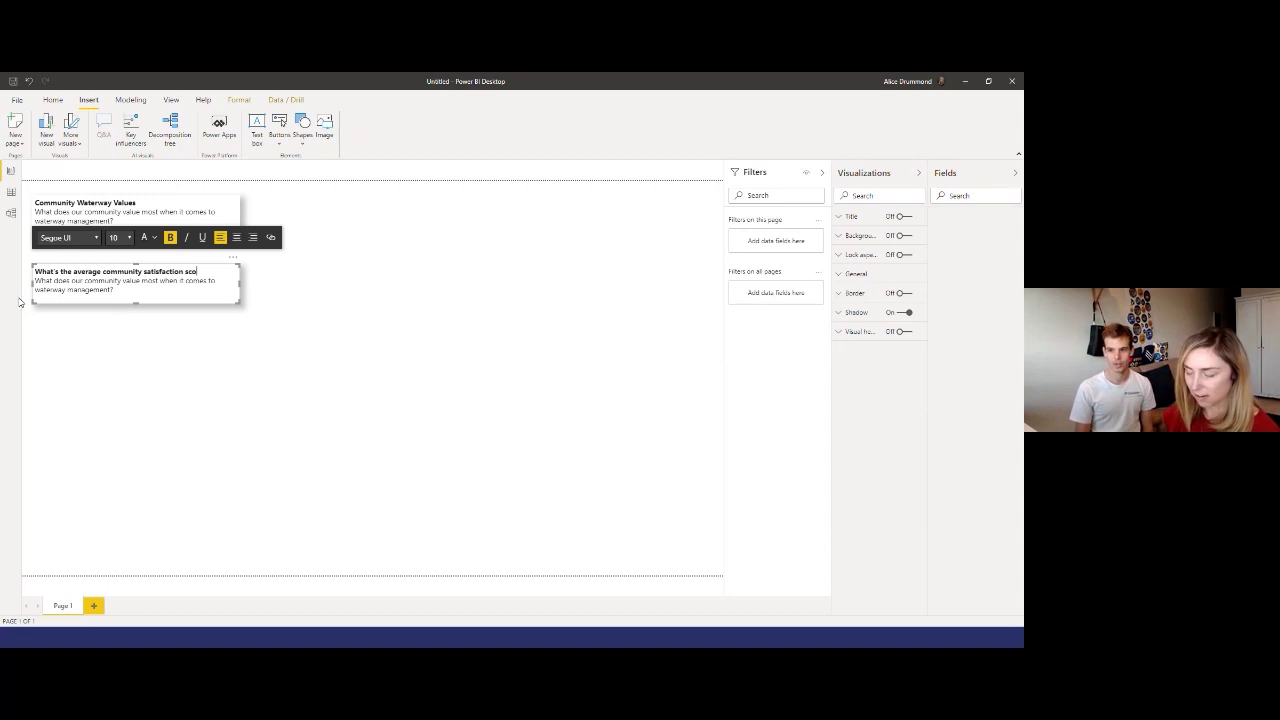
pyautogui.write('re acro')
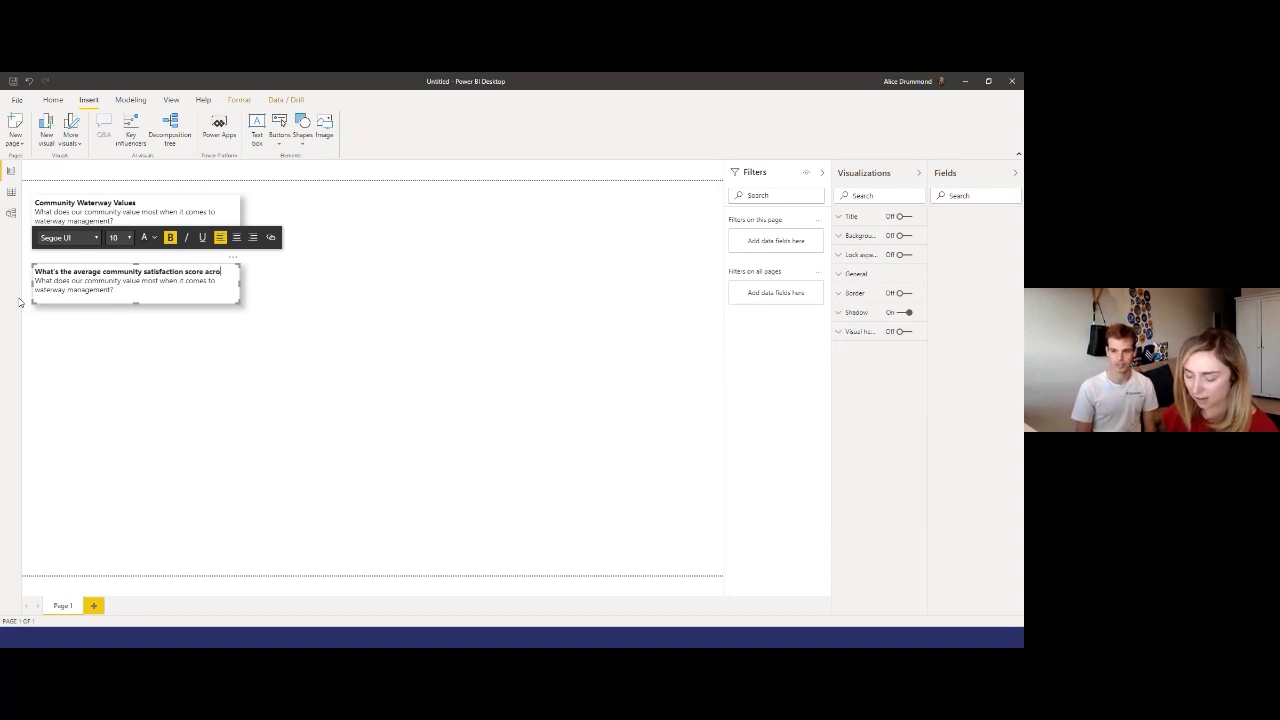
pyautogui.write('ss the different regions?')
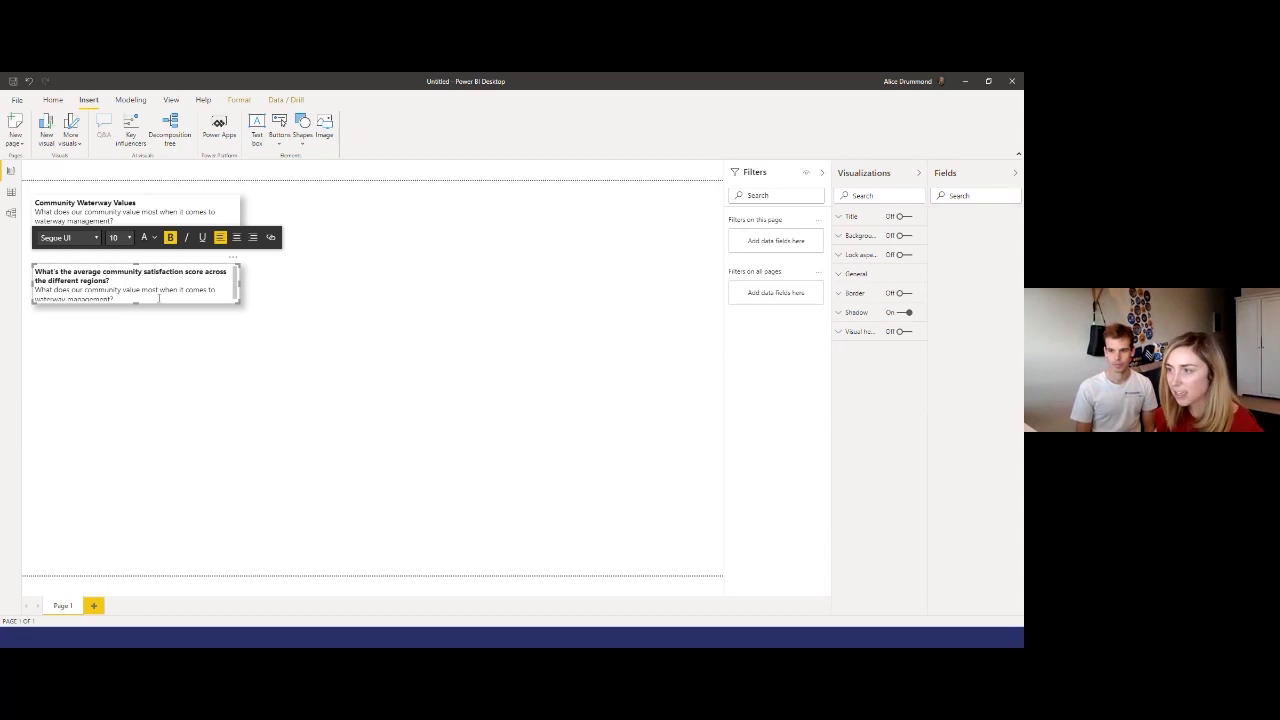
# Step: Replace the copy's body text with "Spatial? Regions - postcodes... map!" and enlarge the text box into a chart-sized placeholder
pyautogui.moveTo(134, 304); pyautogui.dragTo(31, 289)
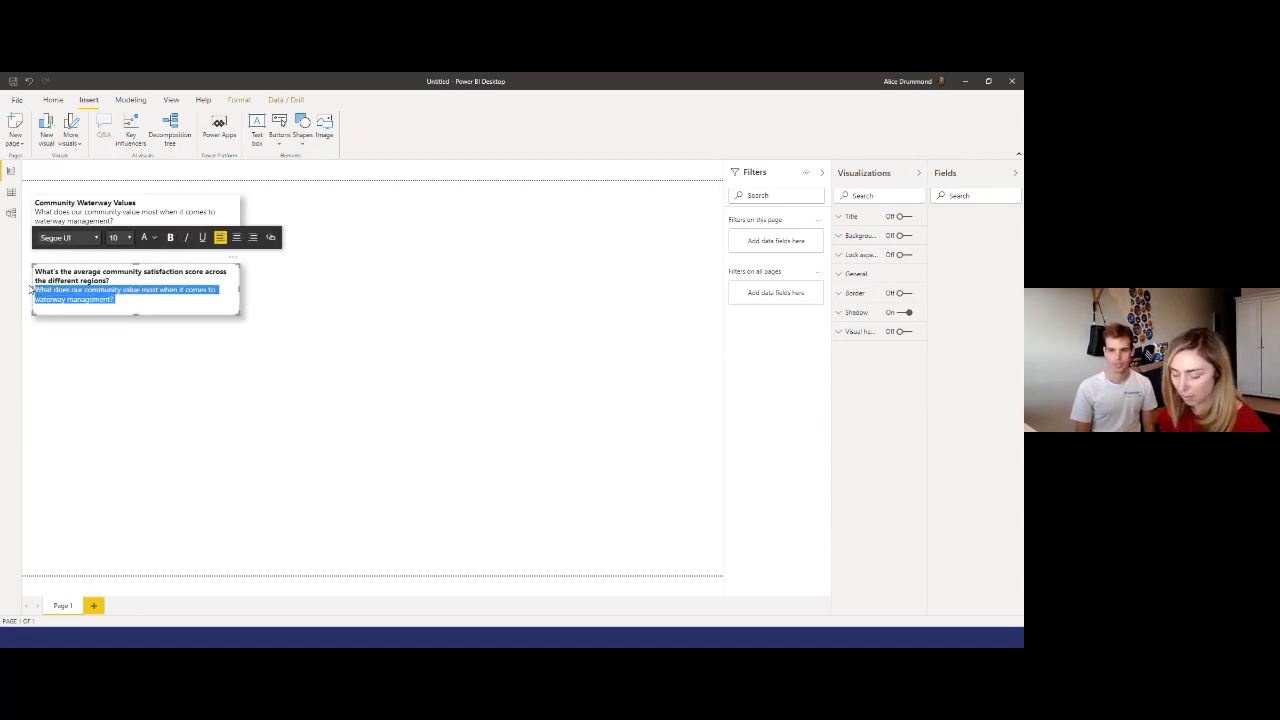
pyautogui.write('Spetial')
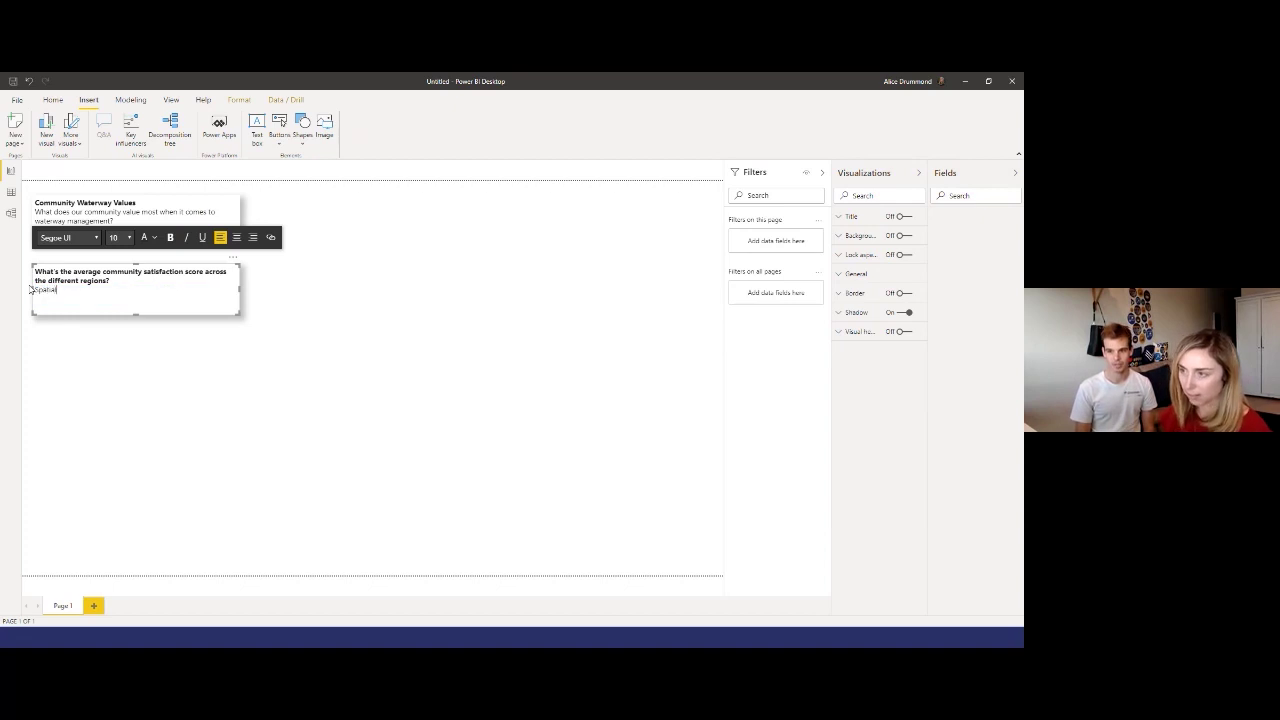
pyautogui.write('?')
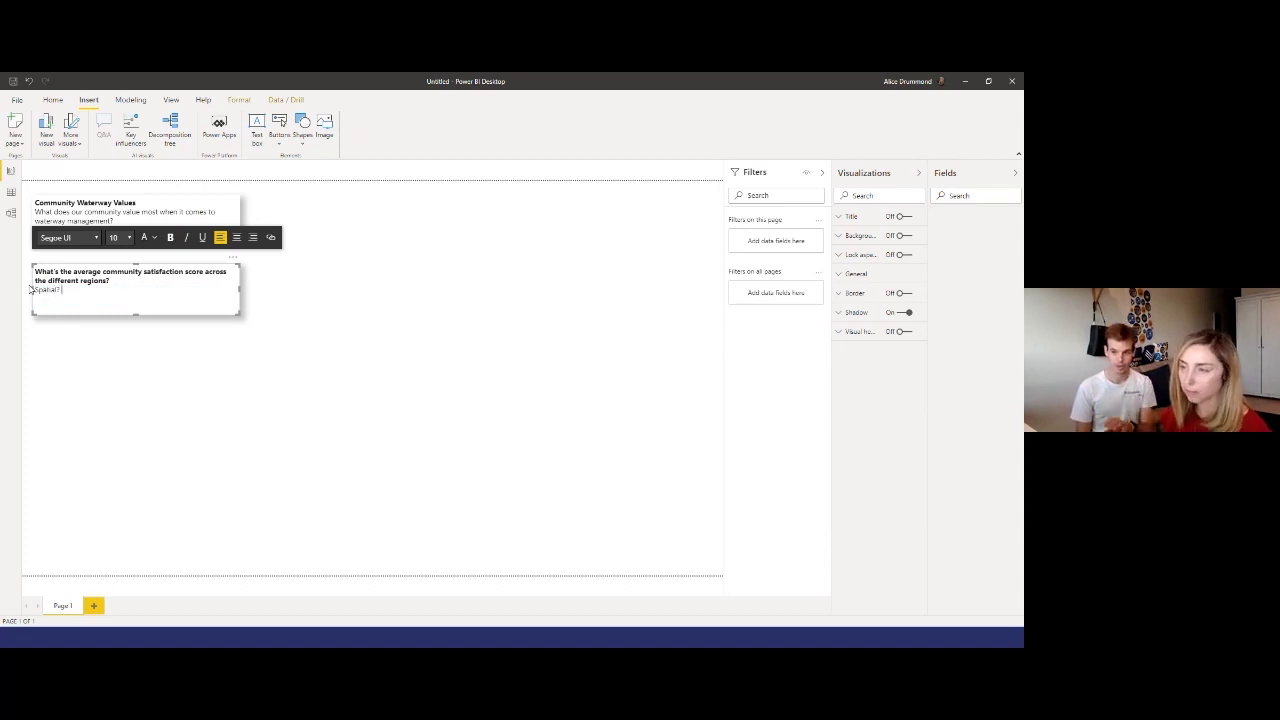
pyautogui.write(' Regions - postcodes... map')
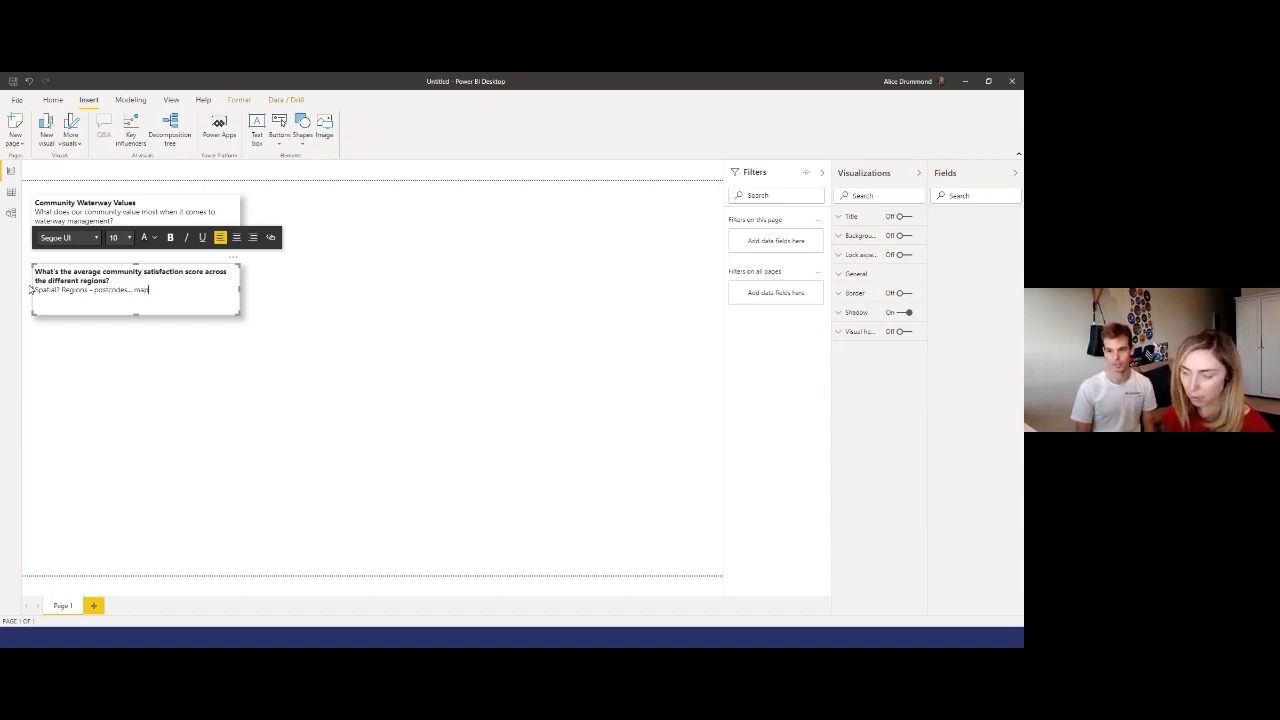
pyautogui.moveTo(240, 314); pyautogui.dragTo(320, 410)
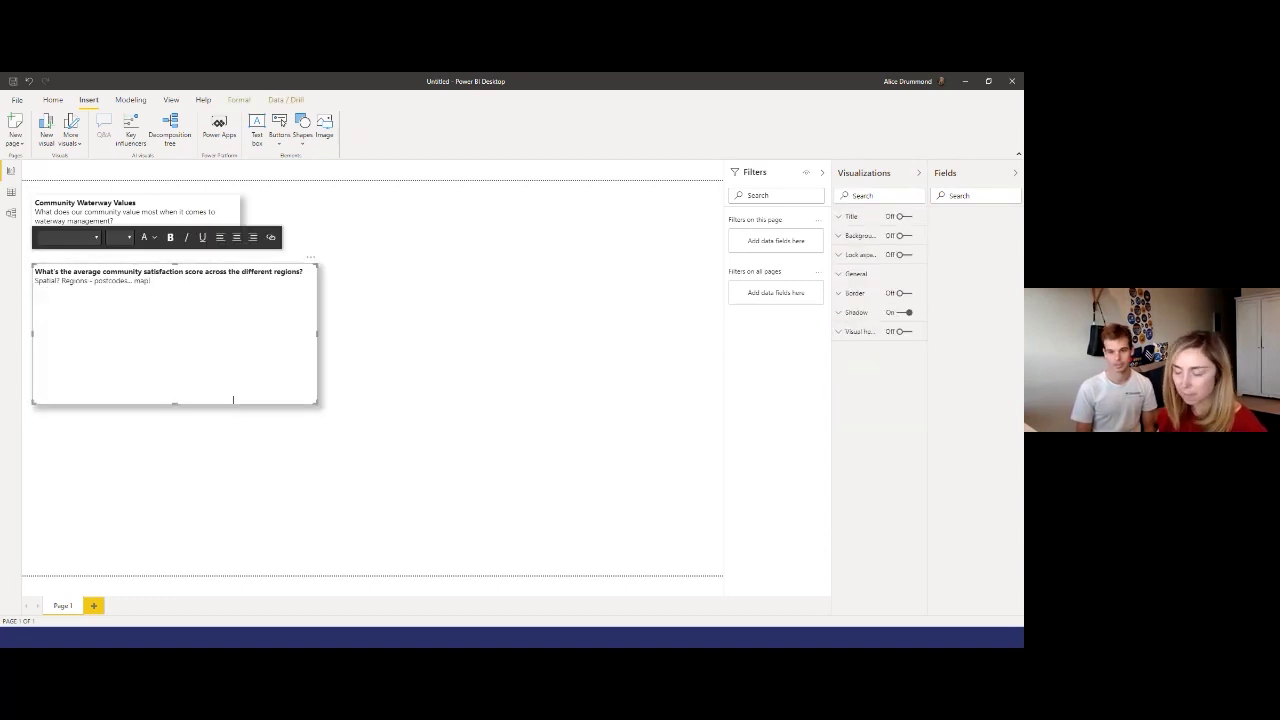
# Step: Duplicate the enlarged satisfaction score text box and align the copy beside it on its right
pyautogui.moveTo(233, 400); pyautogui.dragTo(380, 395)
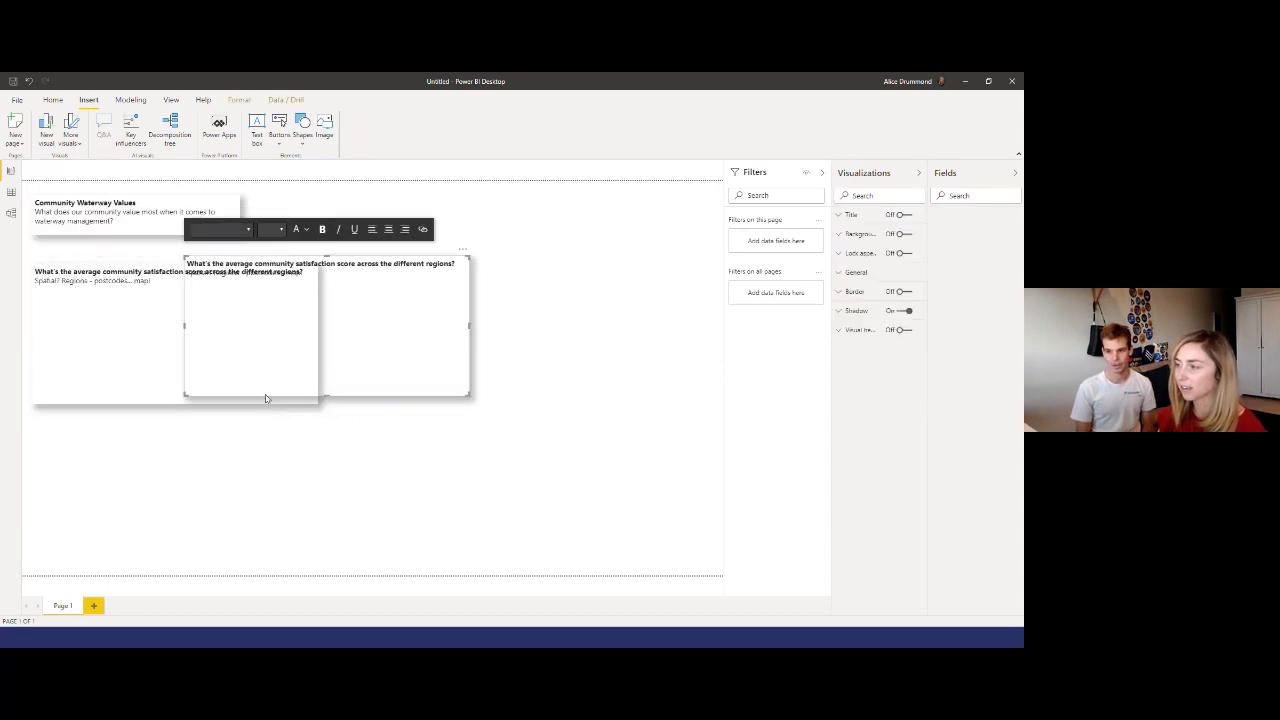
pyautogui.click(345, 393)
pyautogui.moveTo(354, 397); pyautogui.dragTo(494, 406)
# Step: Replace the body text of the new right-hand text box with "Categories"
pyautogui.click(446, 281)
pyautogui.moveTo(446, 281); pyautogui.dragTo(329, 281)
pyautogui.click(329, 281)
pyautogui.tripleClick(356, 284)
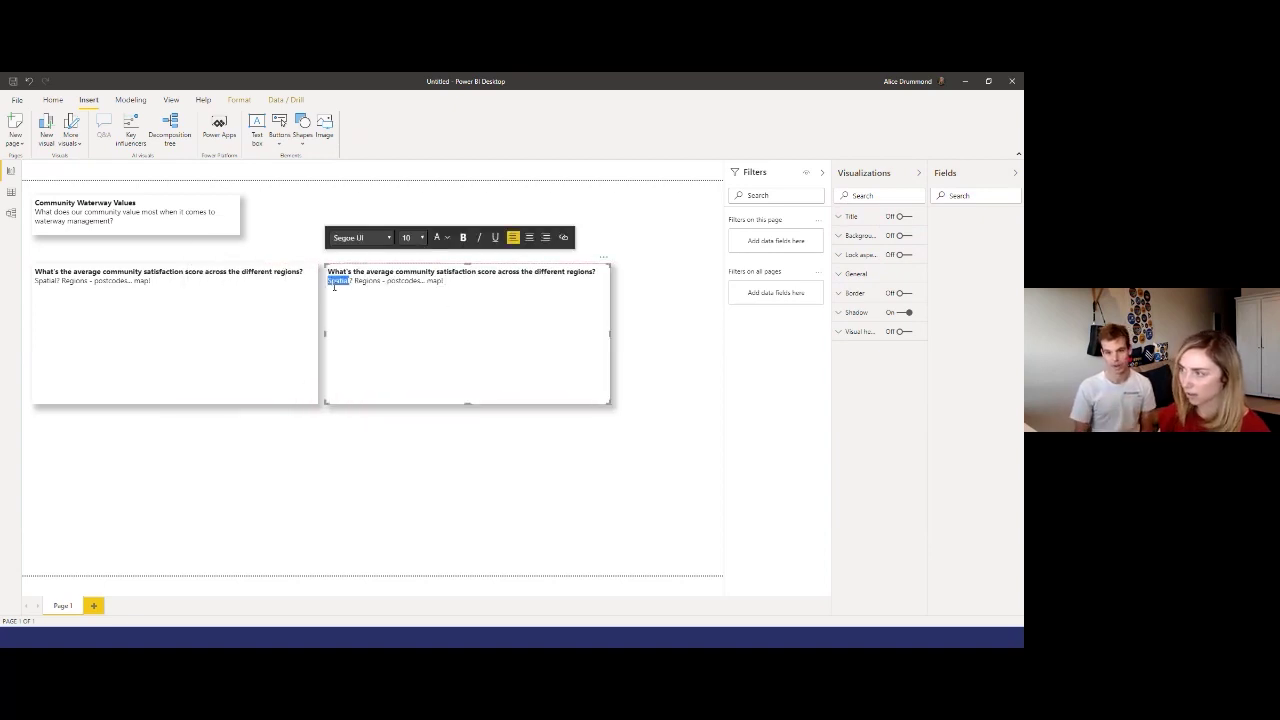
pyautogui.write('Categories')
# Step: Change the right-hand box's heading to "What do our customers value?" and leave a blank line above "Categories"
pyautogui.tripleClick(430, 272)
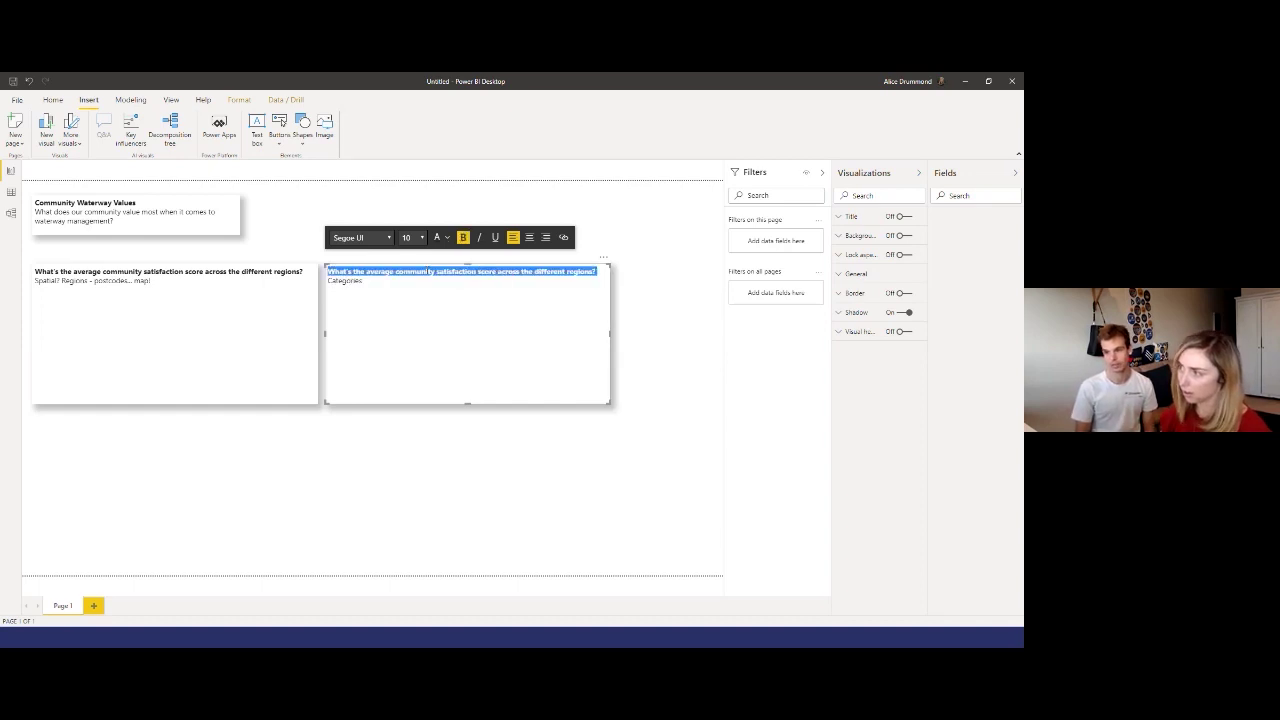
pyautogui.write('What do our cust')
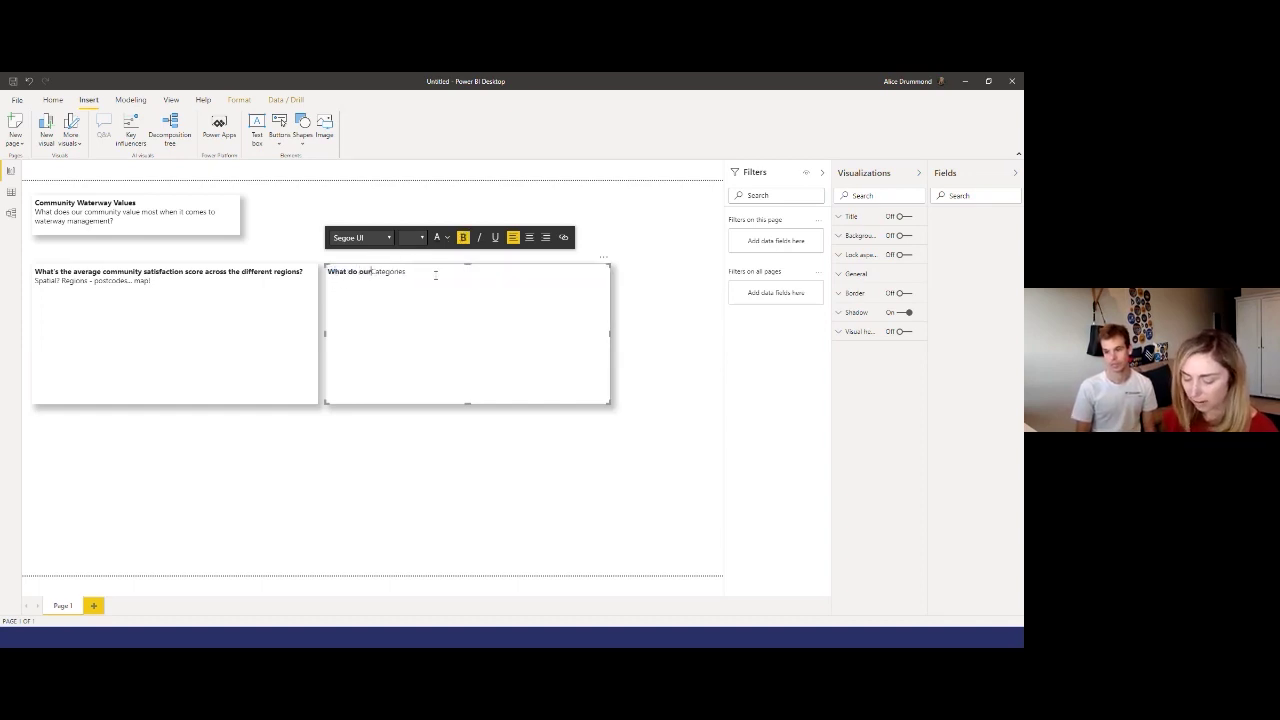
pyautogui.write('mCategor')
pyautogui.press('BackSpace')
pyautogui.press('BackSpace')
pyautogui.press('BackSpace')
pyautogui.write('omers v')
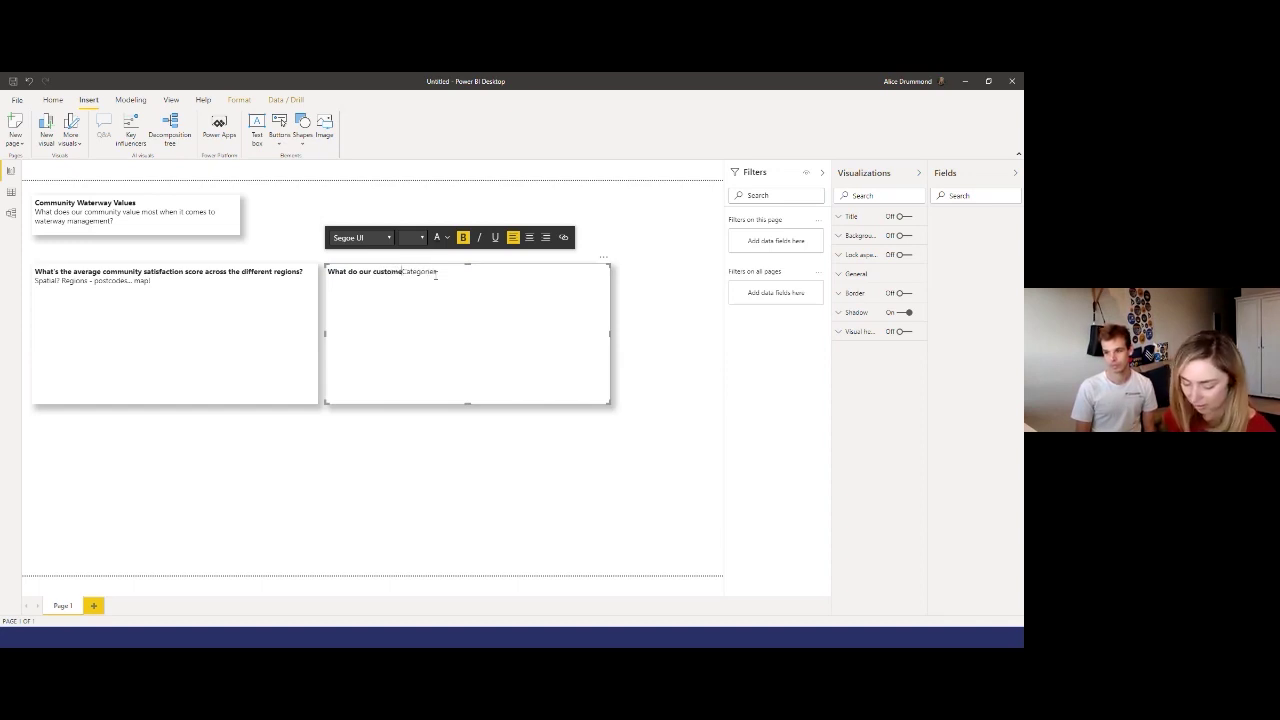
pyautogui.write('alue? -')
pyautogui.press('Return')
pyautogui.press('Return')
pyautogui.click(432, 326)
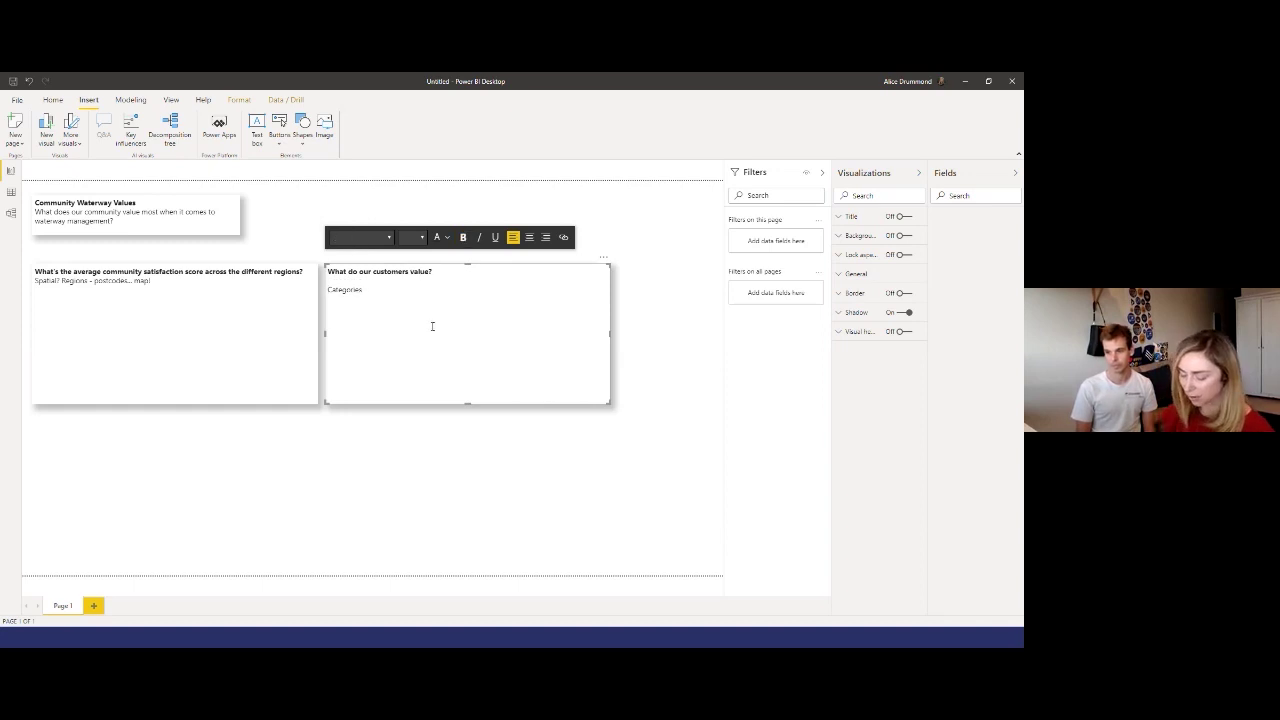
# Step: Extend the body text of the "What do our customers value?" box to "Categories, count?"
pyautogui.write(', count?')
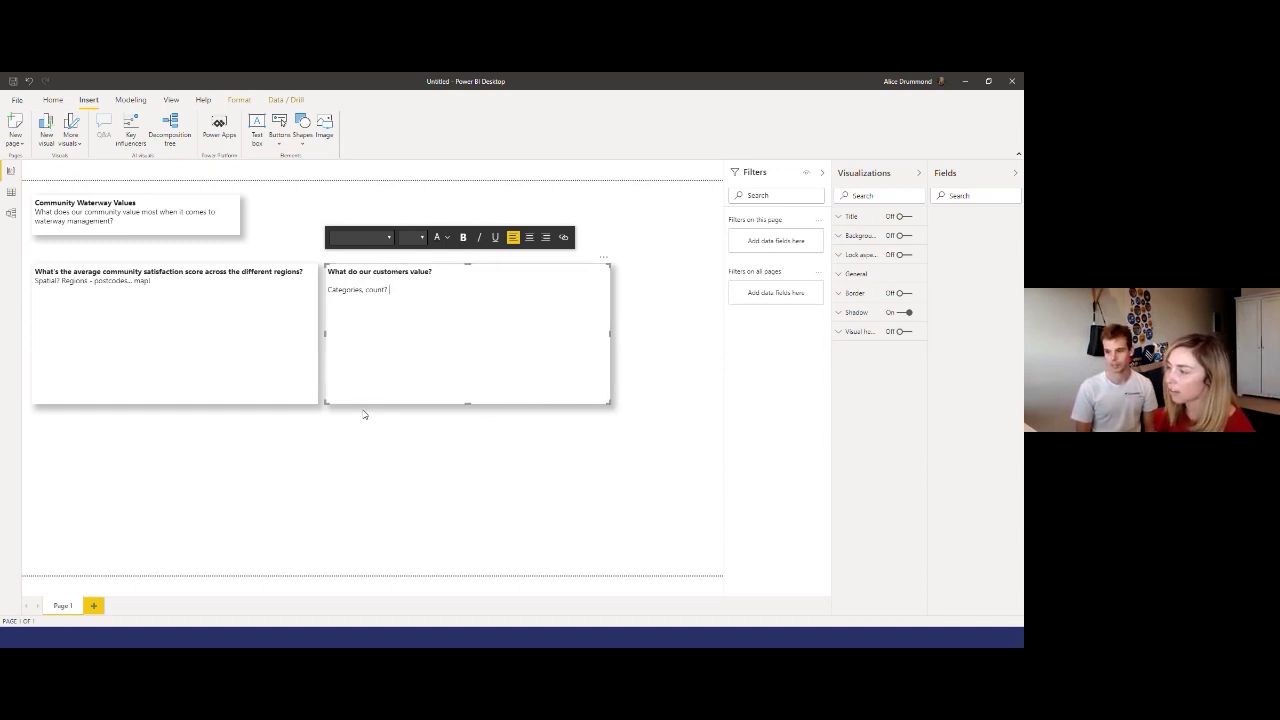
pyautogui.click(320, 423)
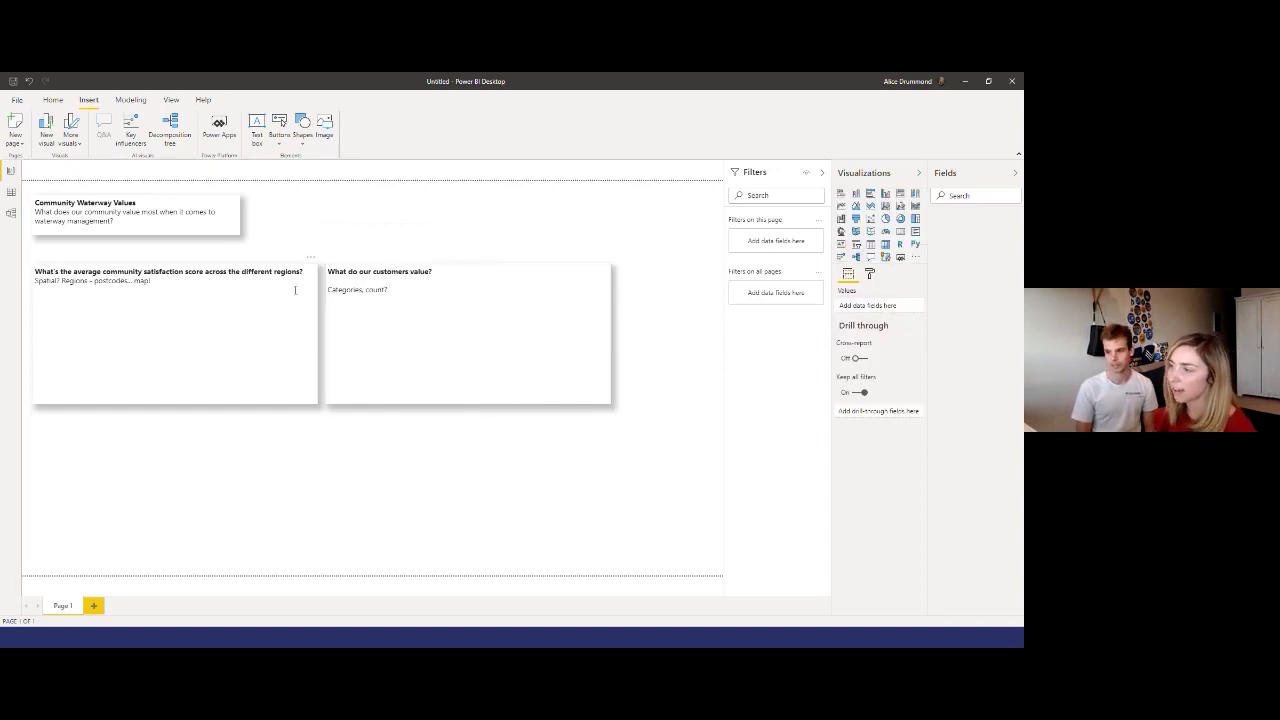
# Step: Duplicate the "Community Waterway Values" title box beside the original and change the copy's heading to "Slicer"
pyautogui.click(225, 239)
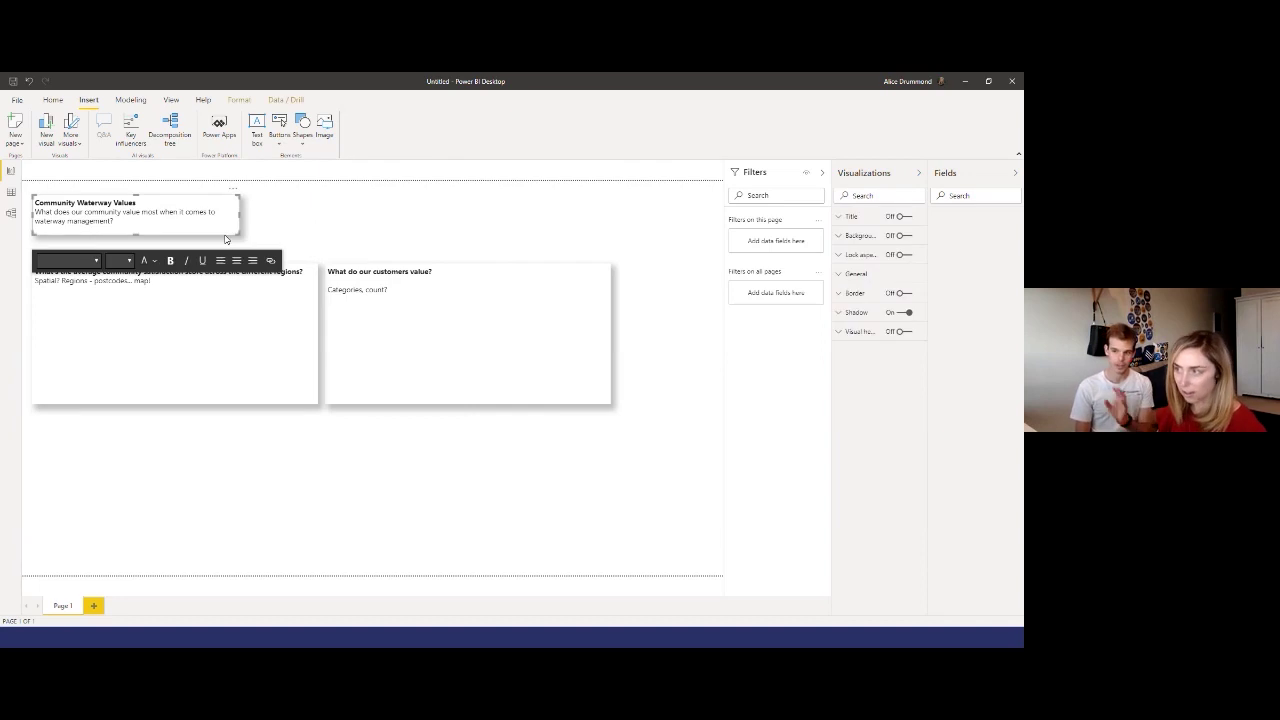
pyautogui.moveTo(225, 239); pyautogui.dragTo(431, 234)
pyautogui.tripleClick(350, 205)
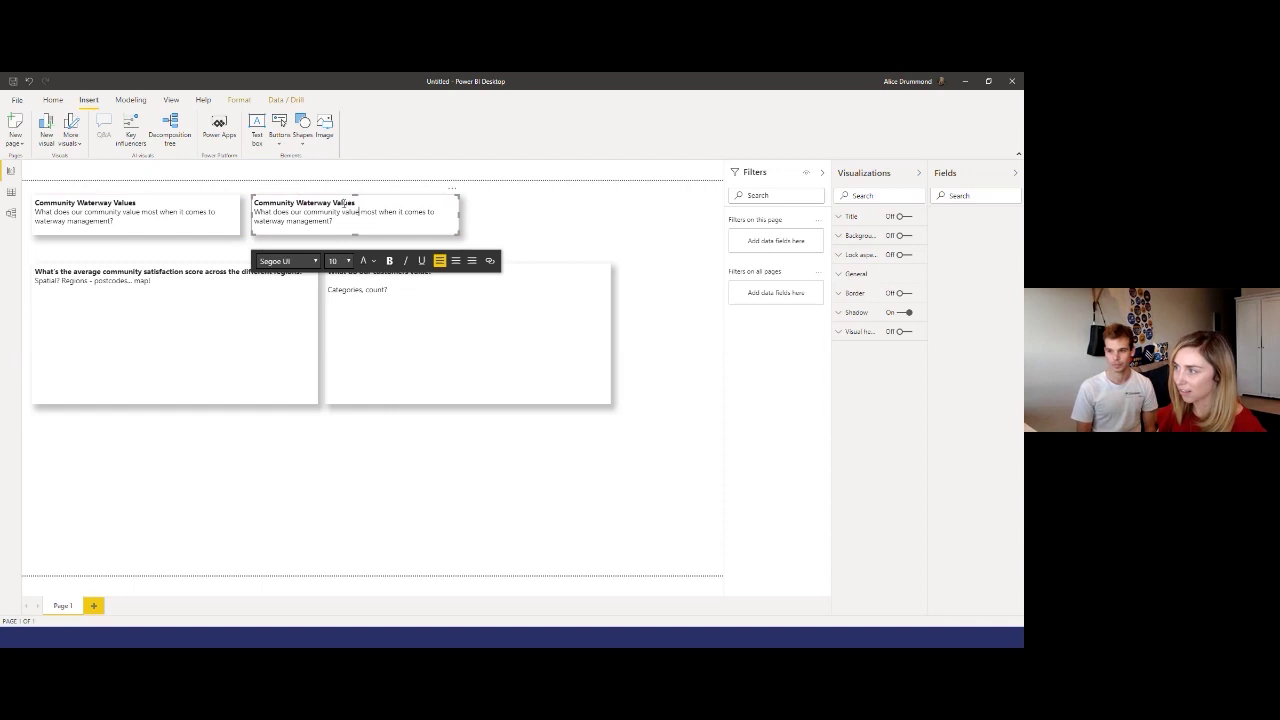
pyautogui.write('SlicerWhat does our c')
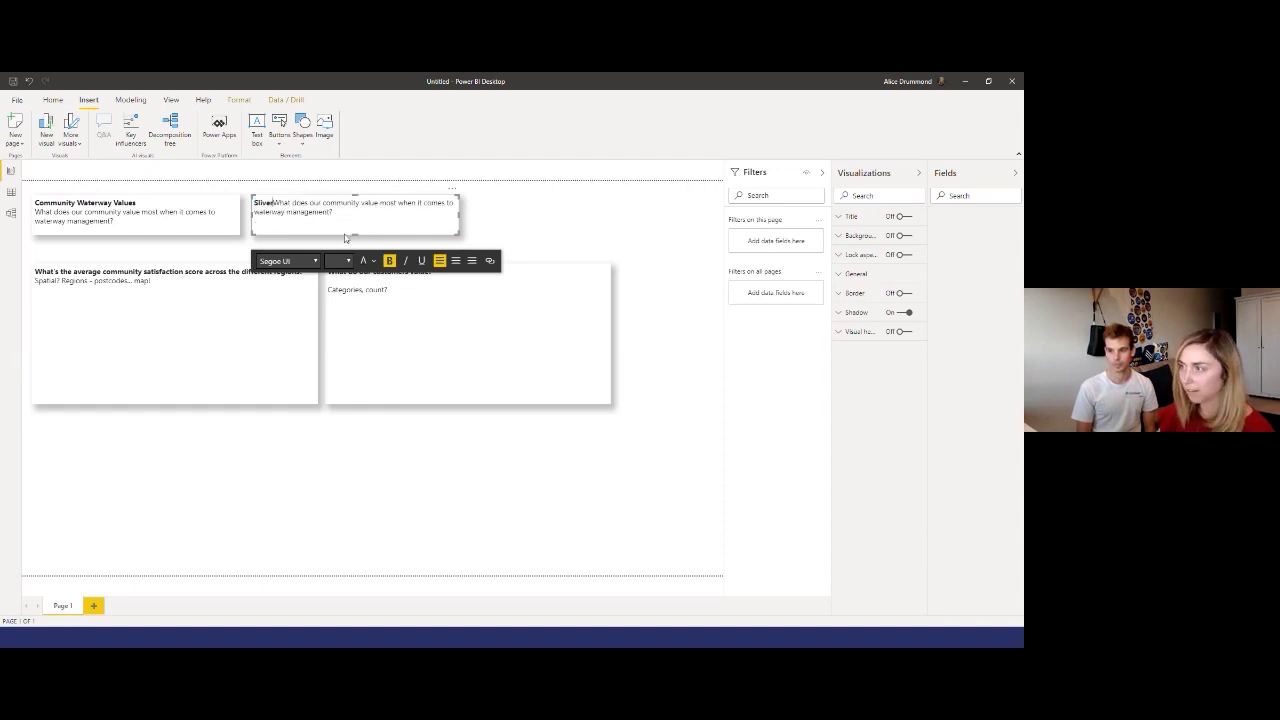
pyautogui.press('BackSpace')
pyautogui.press('BackSpace')
pyautogui.press('BackSpace')
pyautogui.press('BackSpace')
pyautogui.press('BackSpace')
pyautogui.press('BackSpace')
pyautogui.write('Sli')
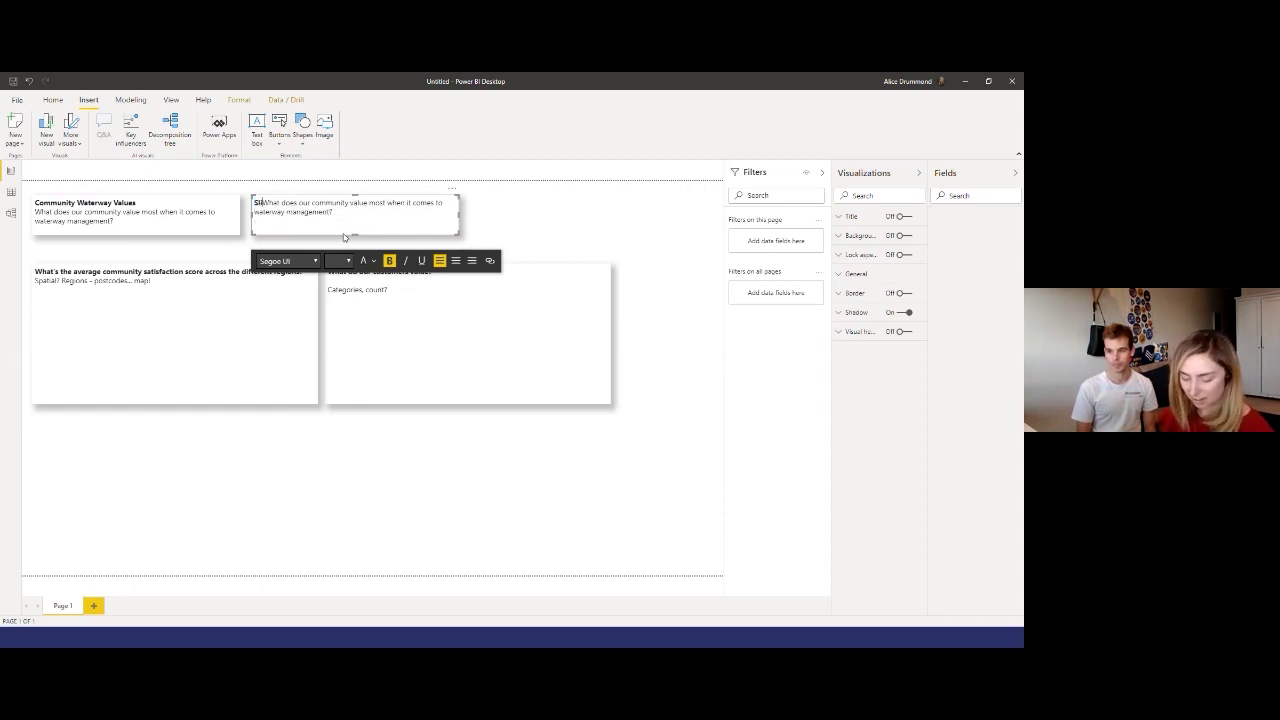
pyautogui.write('cer')
pyautogui.press('Return')
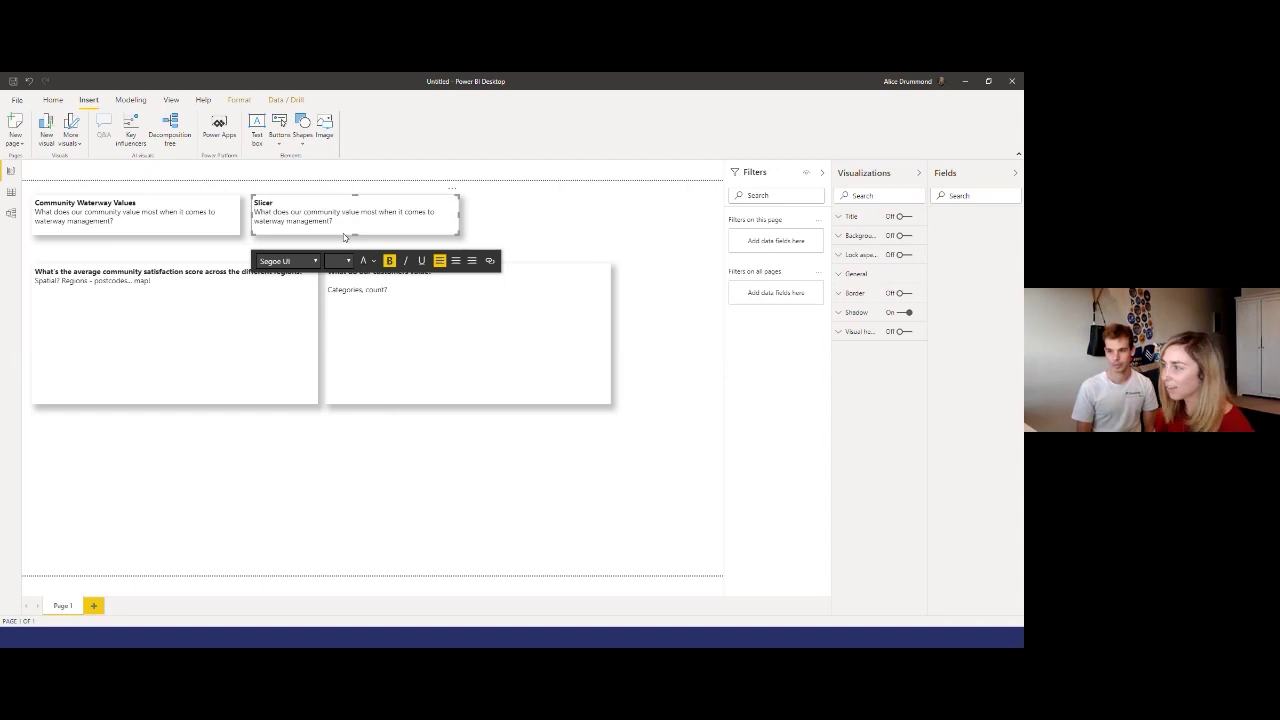
# Step: Replace the body text beneath the "Slicer" heading with "Region"
pyautogui.moveTo(336, 222); pyautogui.dragTo(254, 212)
pyautogui.tripleClick(253, 215)
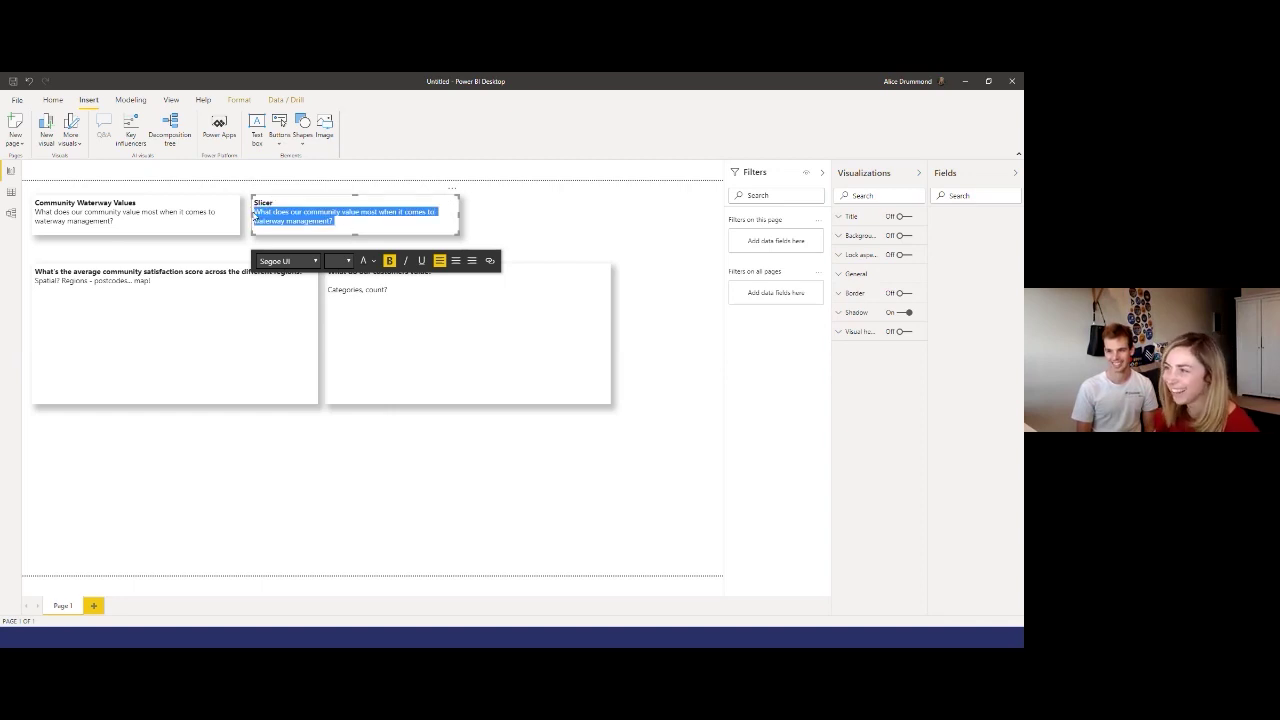
pyautogui.write('Region')
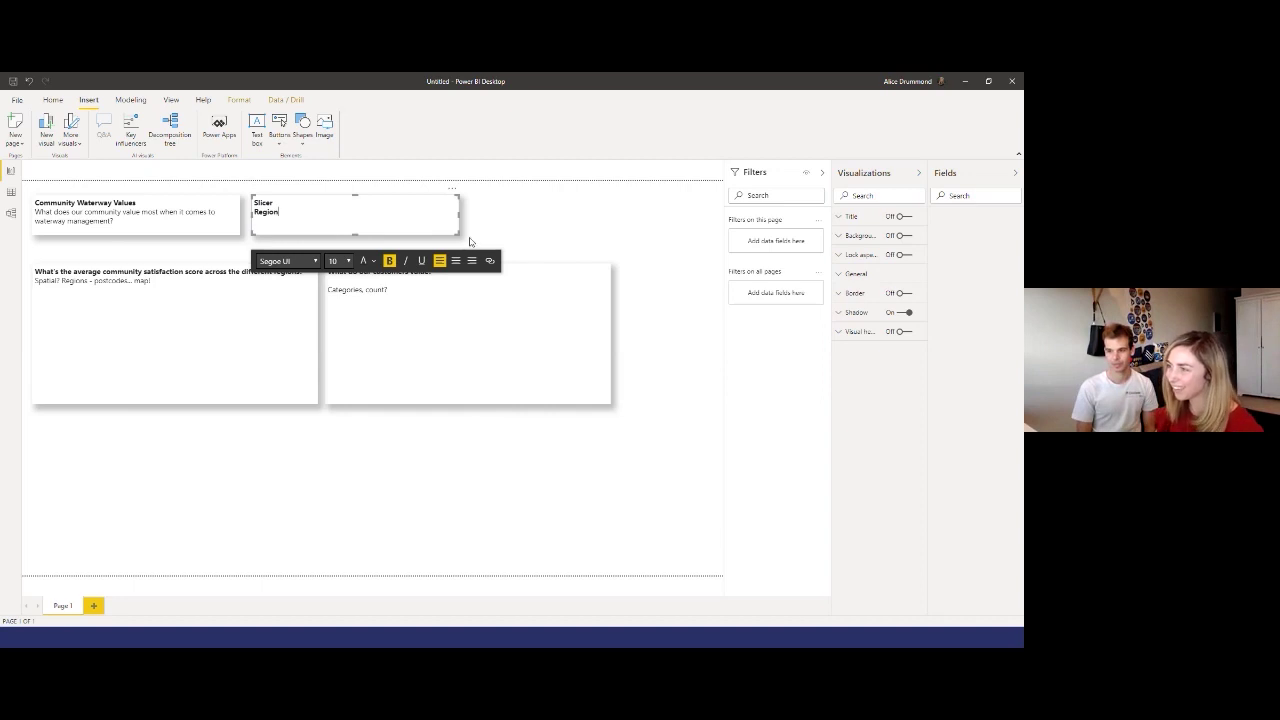
pyautogui.click(503, 298)
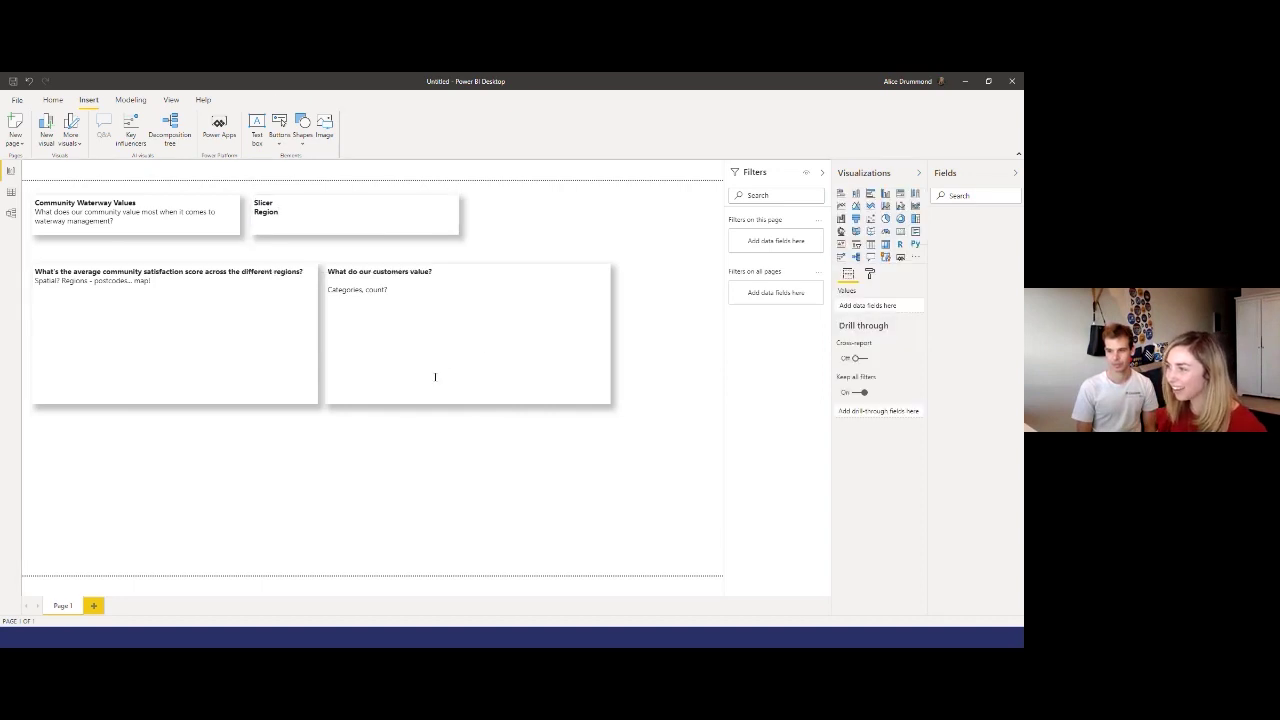
# Step: Swap the two chart placeholders so the customer value box sits on the left and the satisfaction score box beside it, just below the header row
pyautogui.click(302, 406)
pyautogui.click(352, 403)
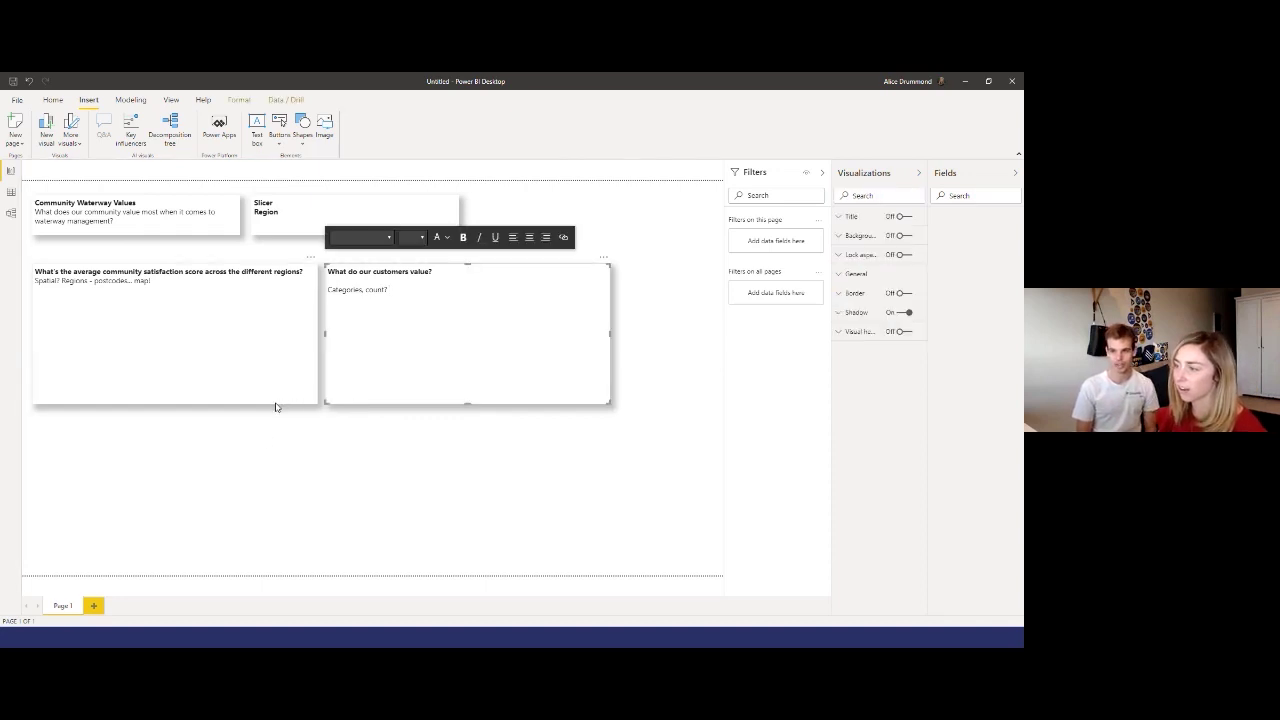
pyautogui.moveTo(277, 406); pyautogui.dragTo(441, 525)
pyautogui.click(370, 289)
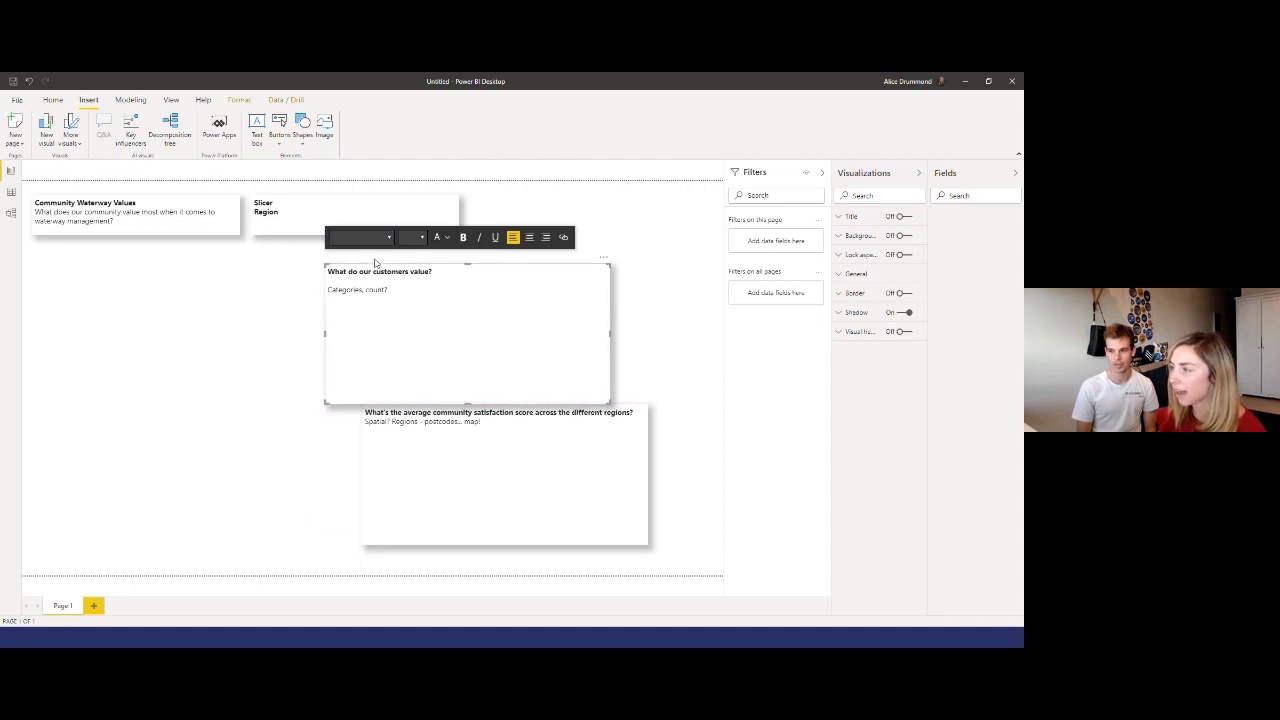
pyautogui.moveTo(374, 267); pyautogui.dragTo(79, 256)
pyautogui.click(390, 412)
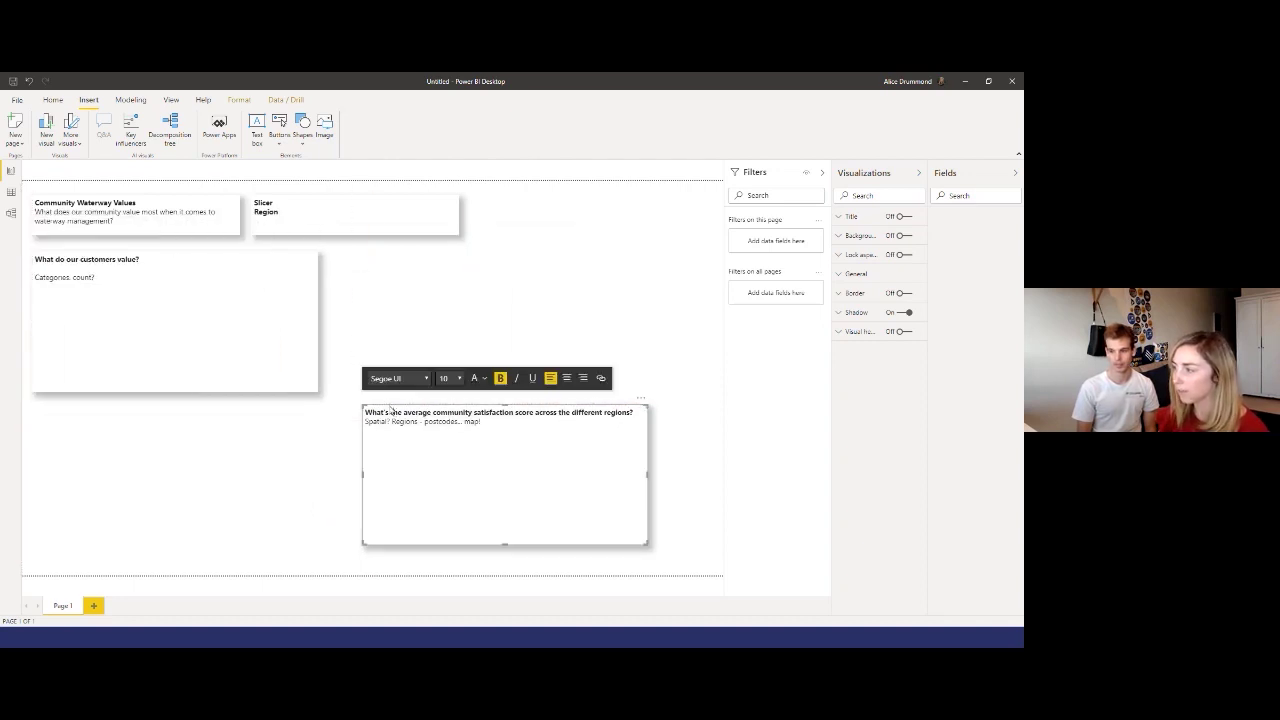
pyautogui.moveTo(395, 397); pyautogui.dragTo(367, 245)
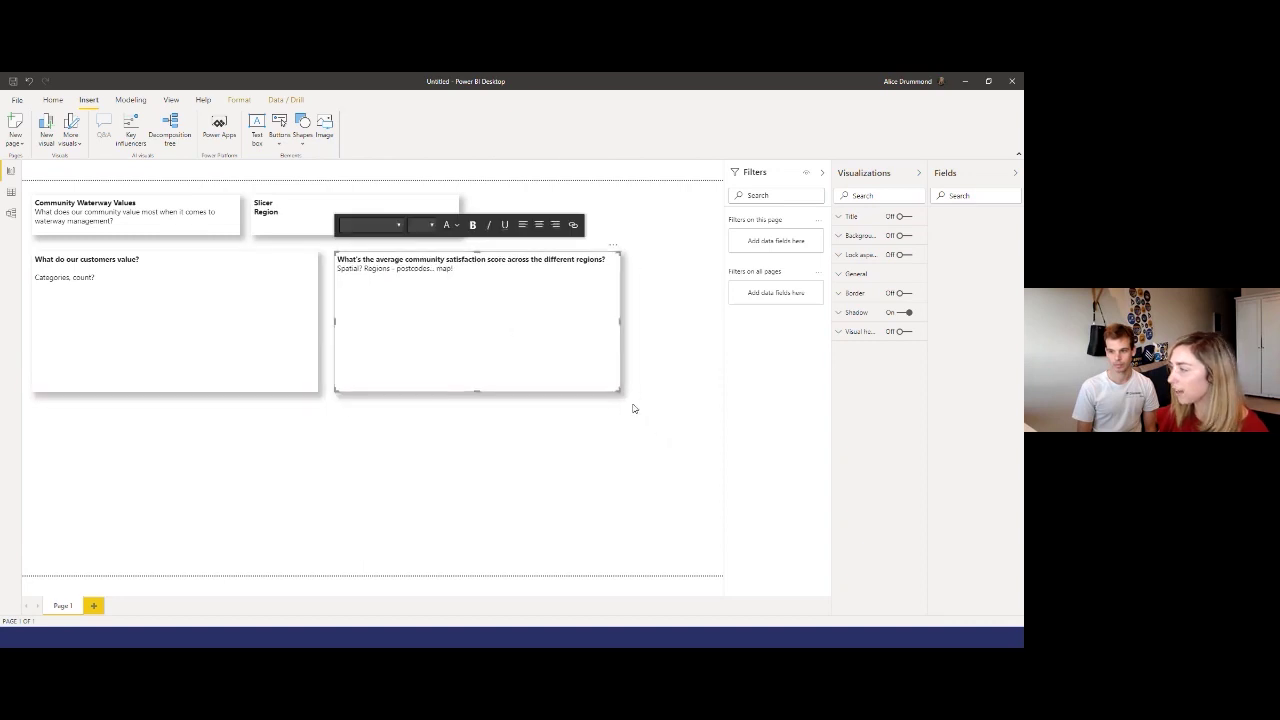
# Step: Enlarge the satisfaction score box to fill the page's lower right area and narrow the customer value box to fit beside it
pyautogui.moveTo(616, 389); pyautogui.dragTo(709, 555)
pyautogui.click(303, 314)
pyautogui.moveTo(317, 325); pyautogui.dragTo(260, 325)
pyautogui.click(344, 340)
pyautogui.moveTo(336, 402); pyautogui.dragTo(293, 401)
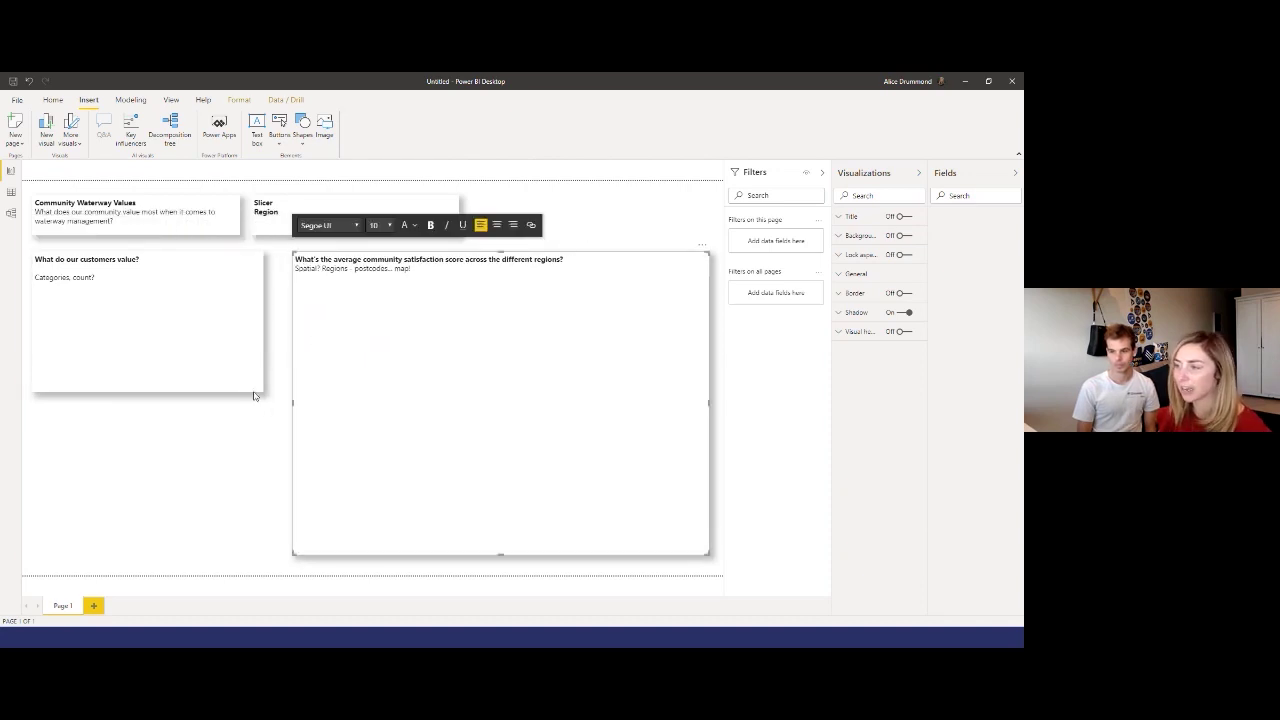
pyautogui.click(265, 394)
pyautogui.click(260, 388)
pyautogui.moveTo(261, 389); pyautogui.dragTo(272, 398)
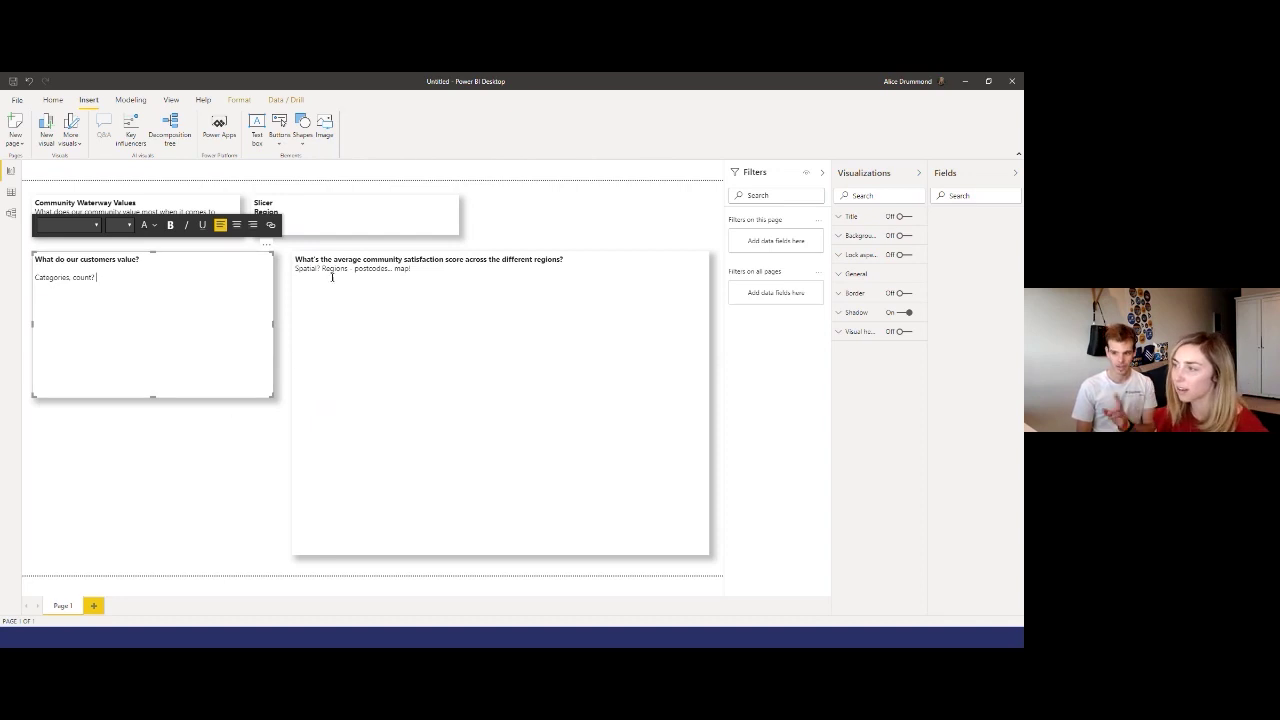
# Step: Duplicate the title box to the right of the Slicer box, change its heading to "Placeholder" and clear its body text
pyautogui.click(339, 234)
pyautogui.click(340, 236)
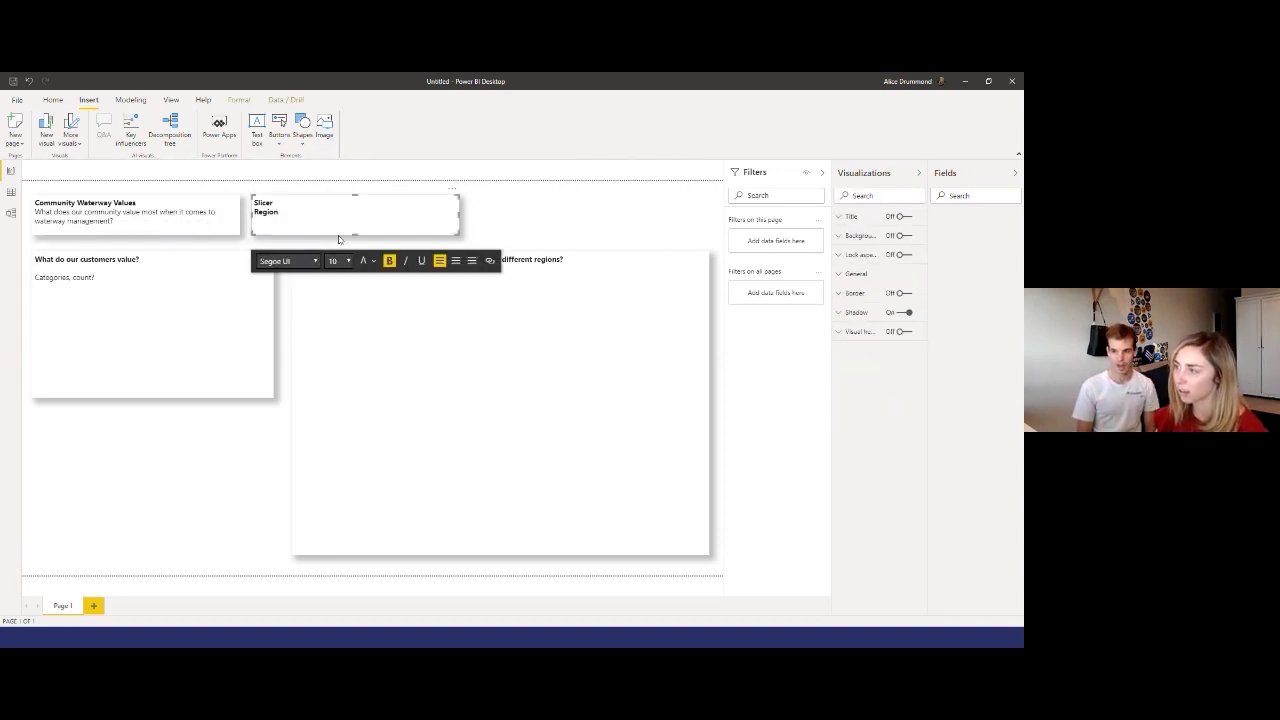
pyautogui.click(338, 240)
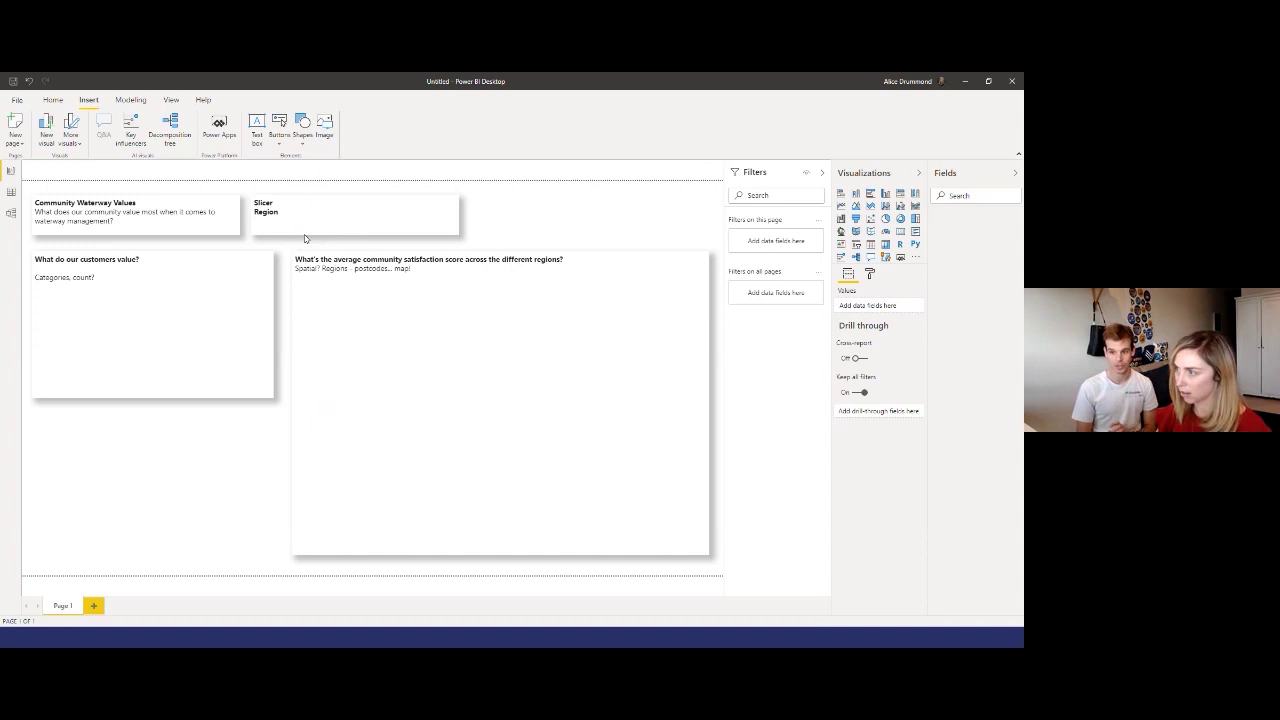
pyautogui.click(210, 225)
pyautogui.moveTo(212, 238); pyautogui.dragTo(472, 196)
pyautogui.click(605, 226)
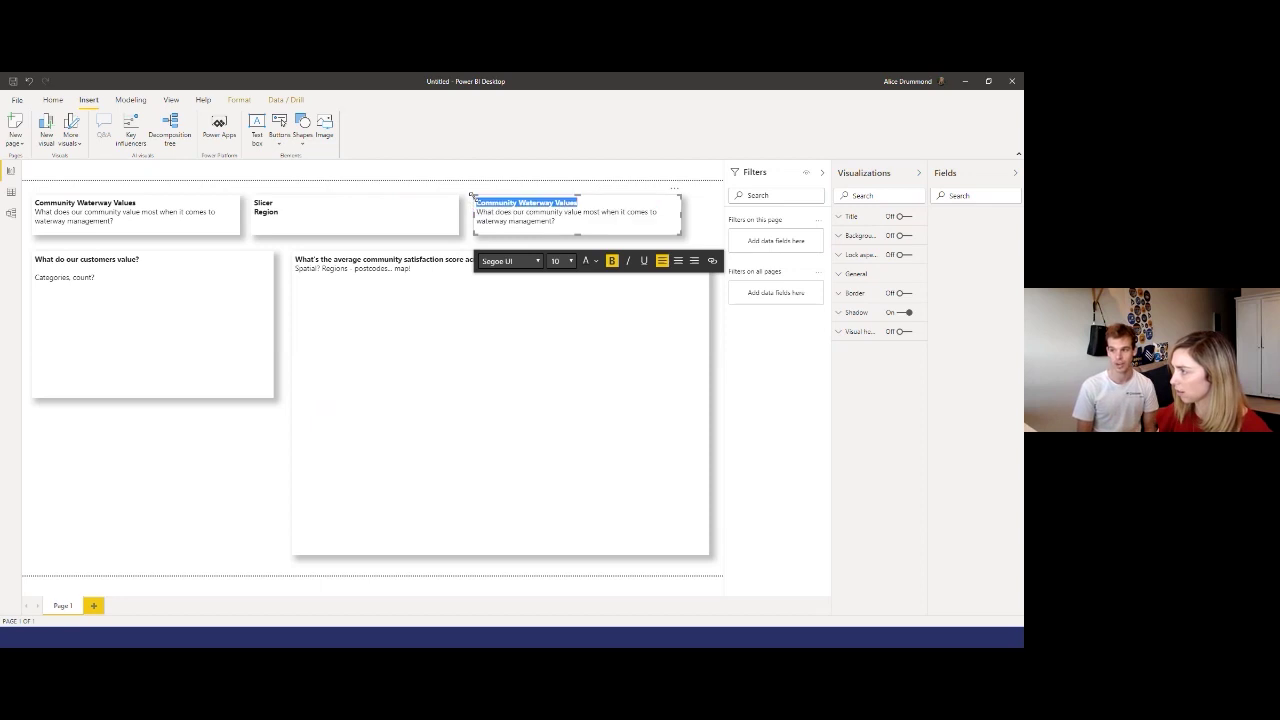
pyautogui.write('Placeholder')
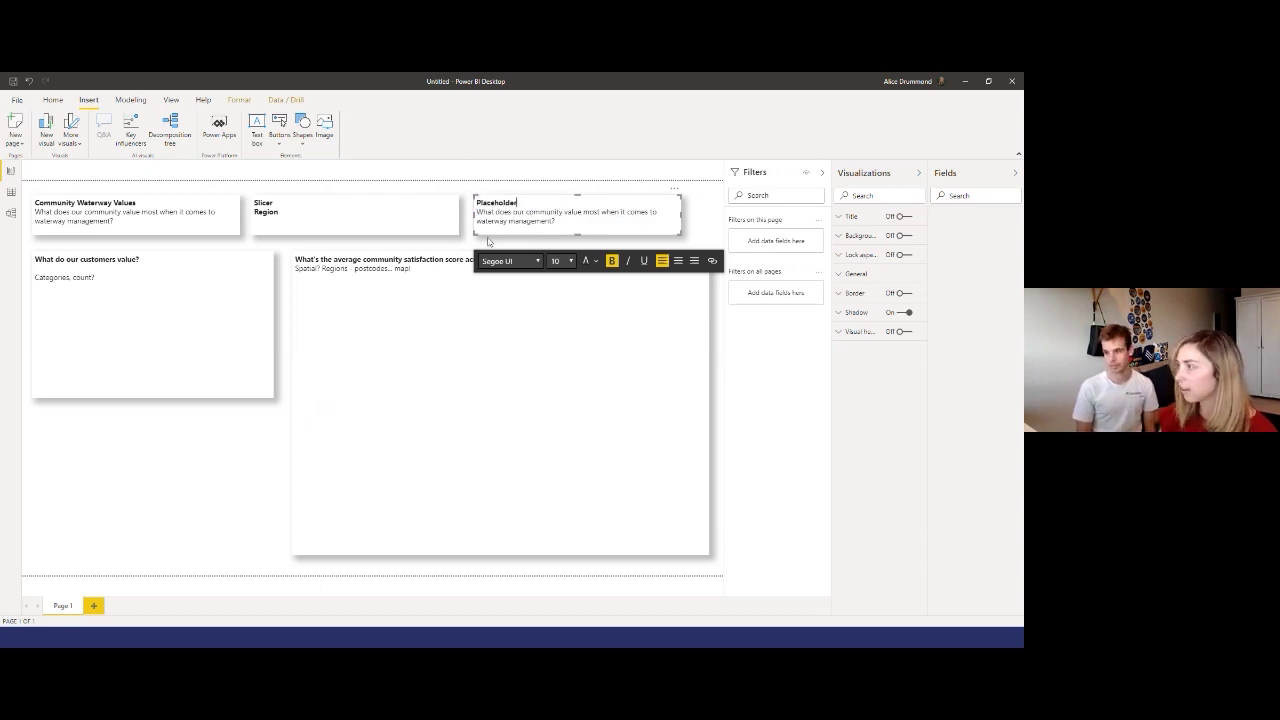
pyautogui.moveTo(556, 221); pyautogui.dragTo(478, 212)
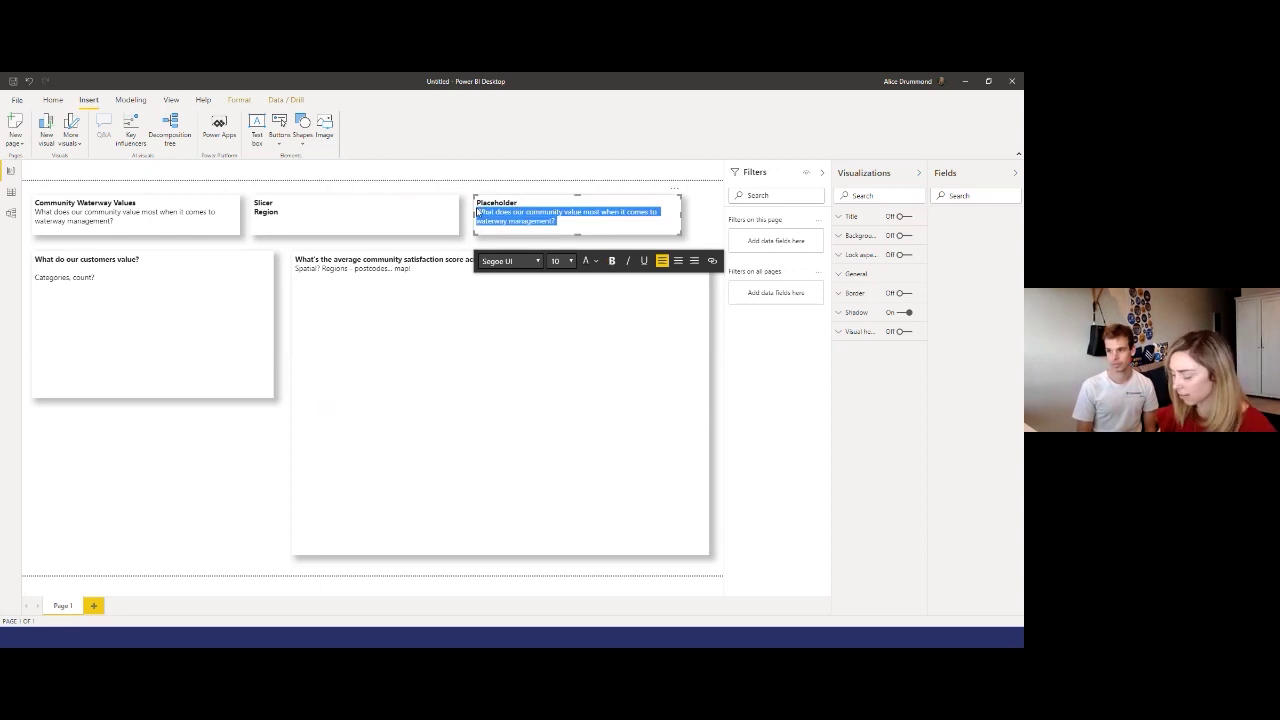
pyautogui.press('BackSpace')
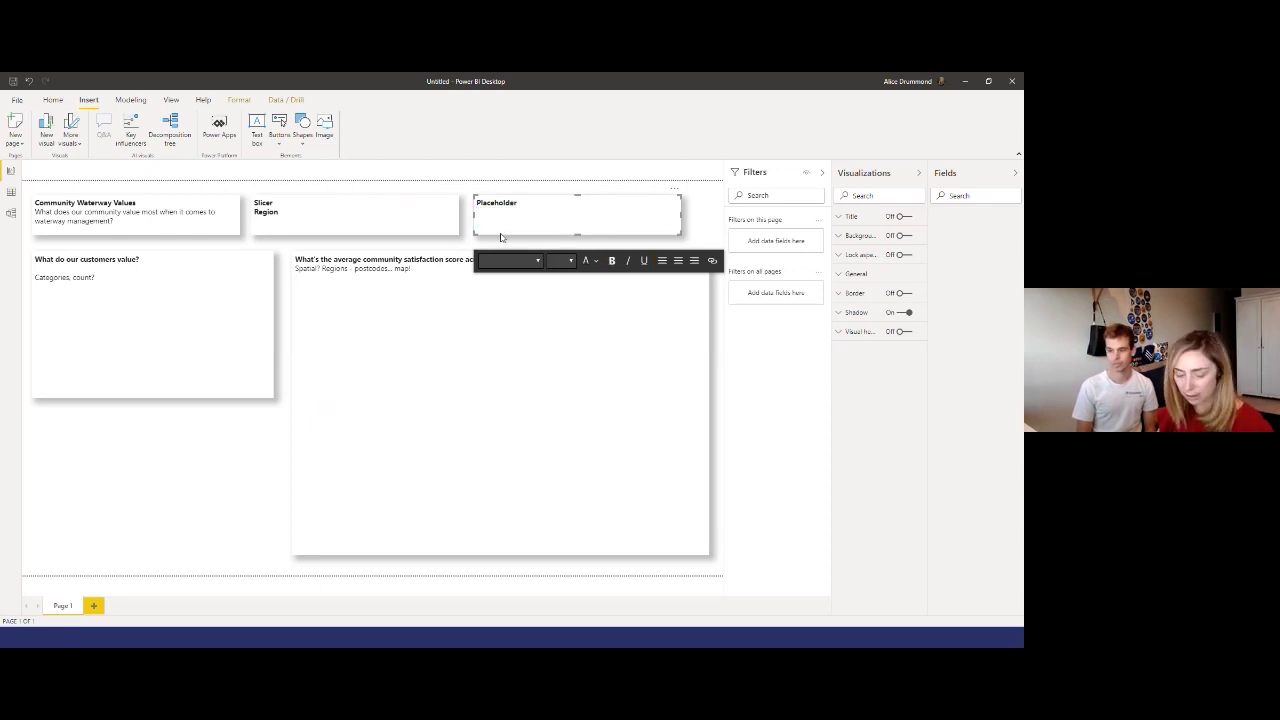
# Step: Place a copy of the Placeholder box below the customer value box and enlarge it to match that box's width and fill the remaining height
pyautogui.moveTo(500, 238); pyautogui.dragTo(47, 445)
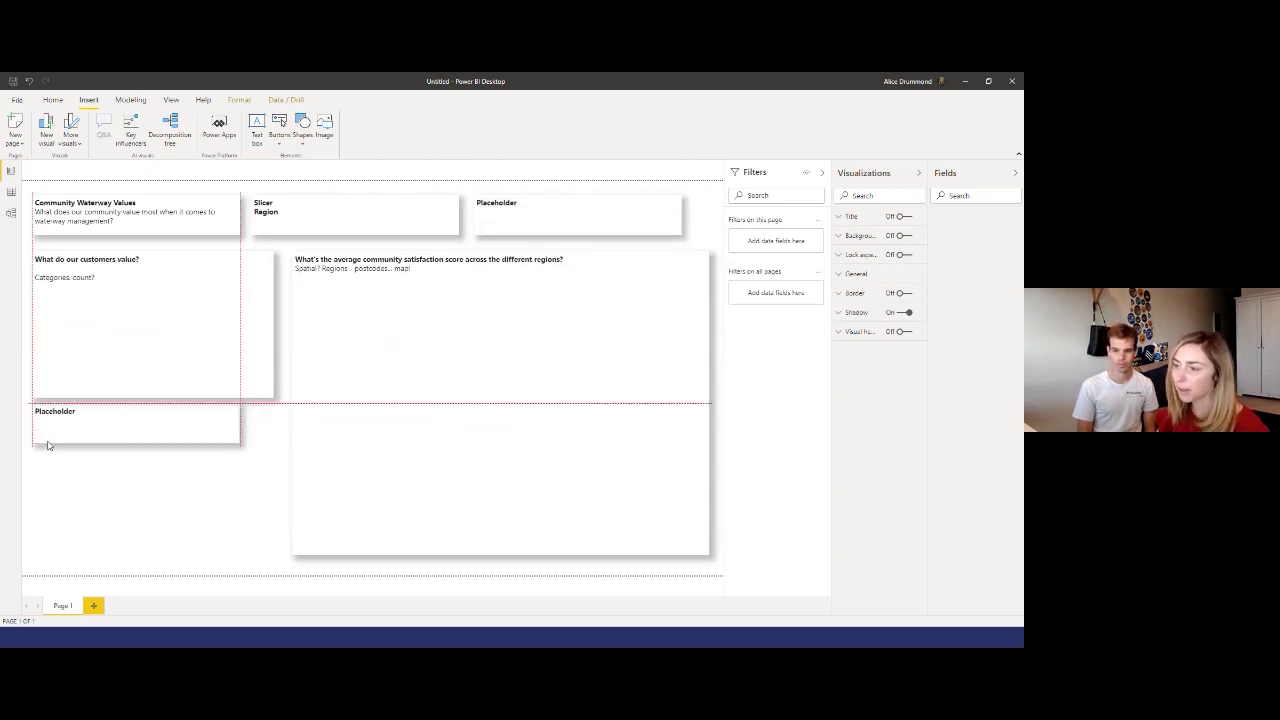
pyautogui.moveTo(240, 442); pyautogui.dragTo(272, 554)
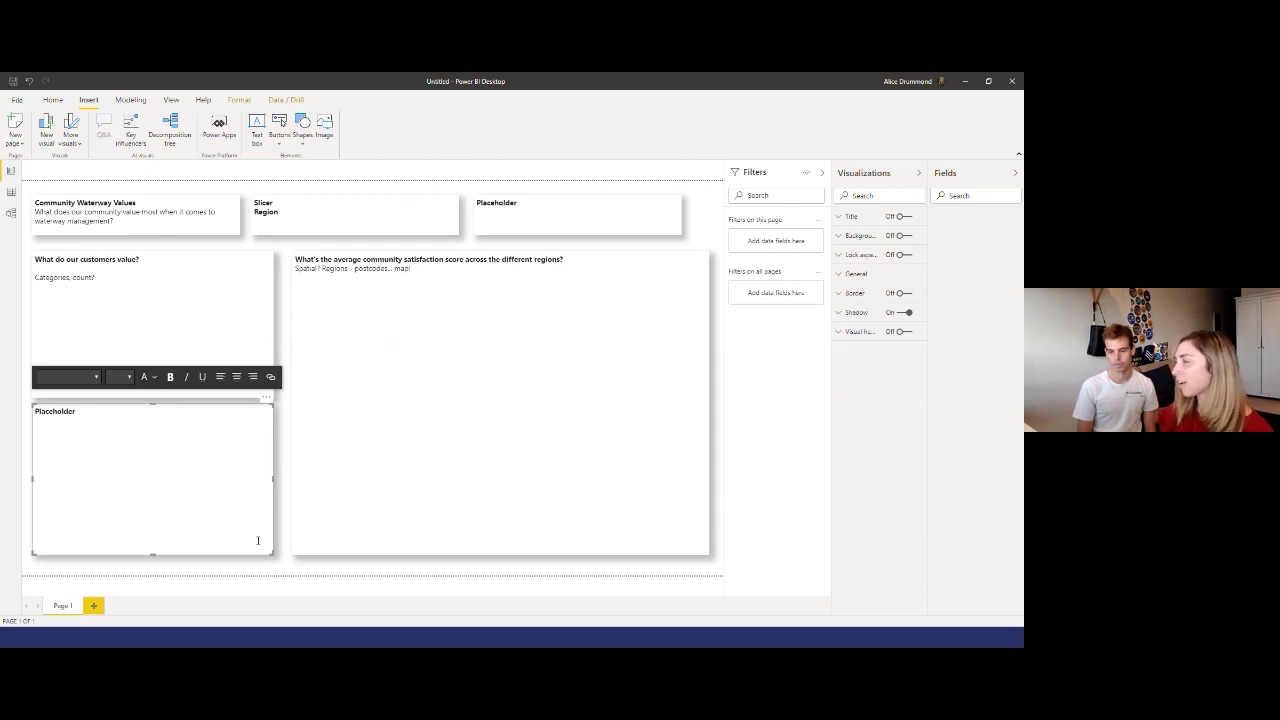
# Step: Widen the Placeholder box in the header row until its right edge aligns with the satisfaction score box
pyautogui.click(633, 220)
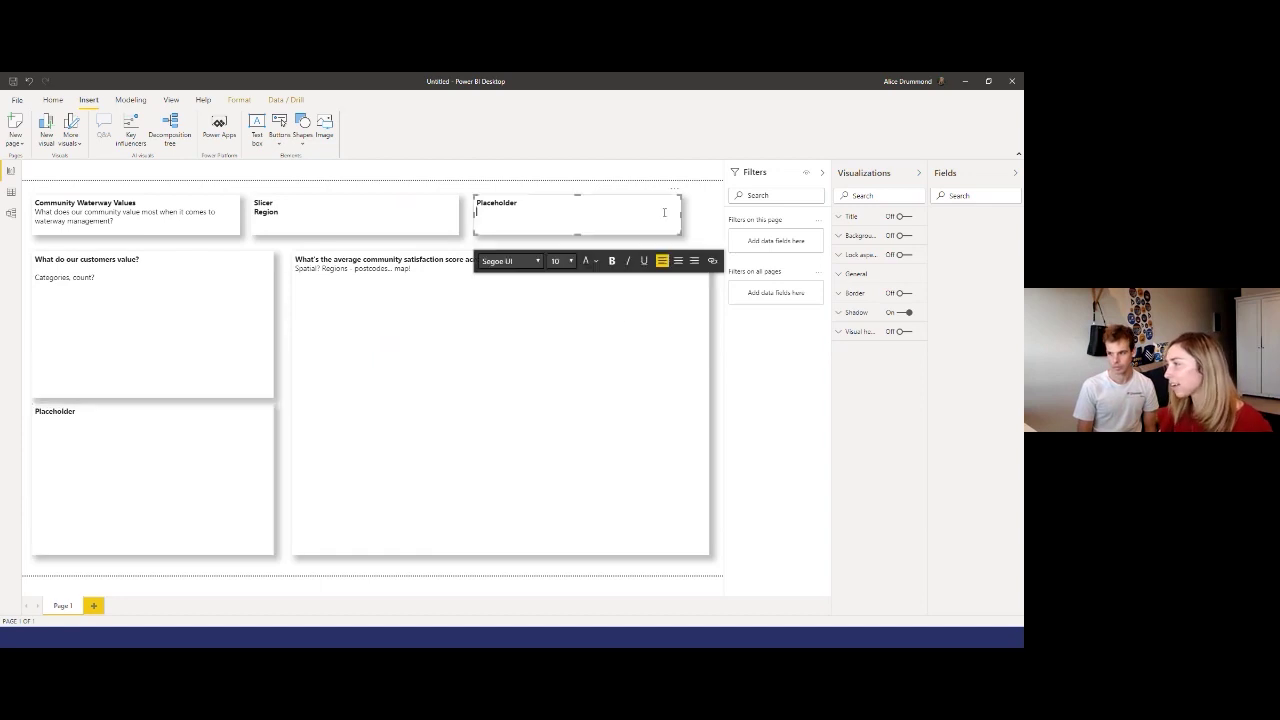
pyautogui.moveTo(680, 212); pyautogui.dragTo(709, 214)
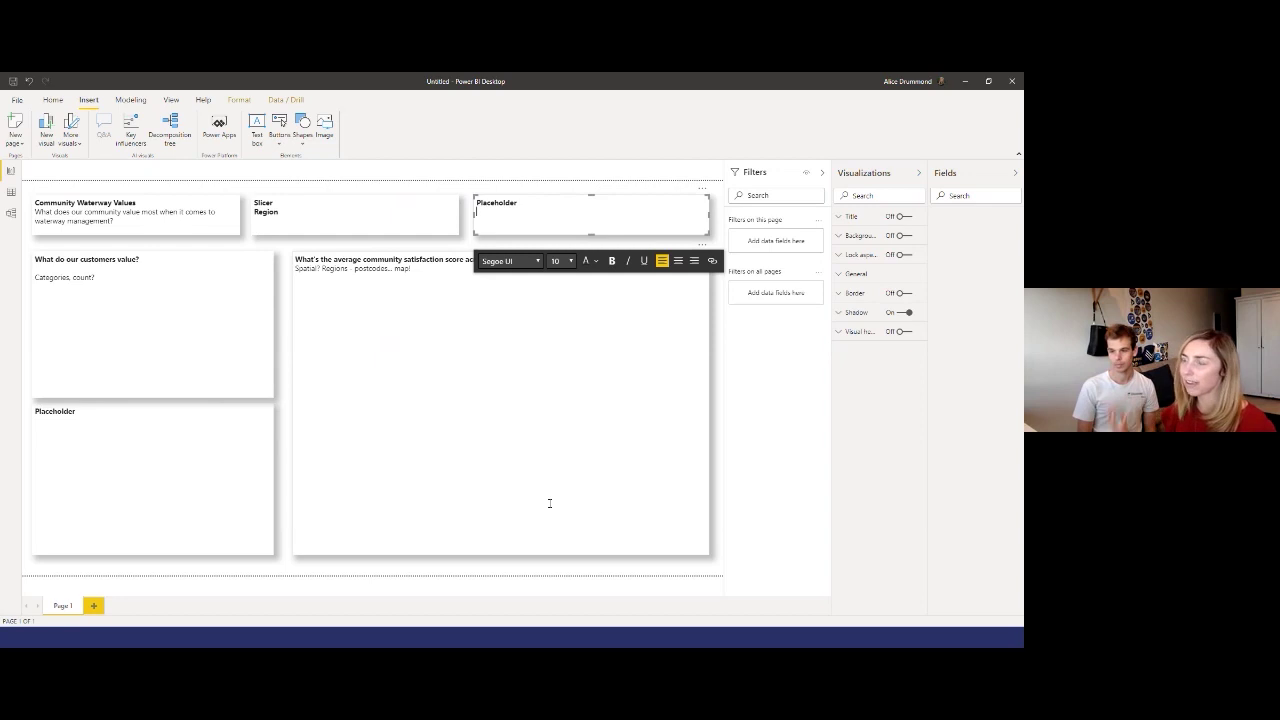
pyautogui.click(524, 466)
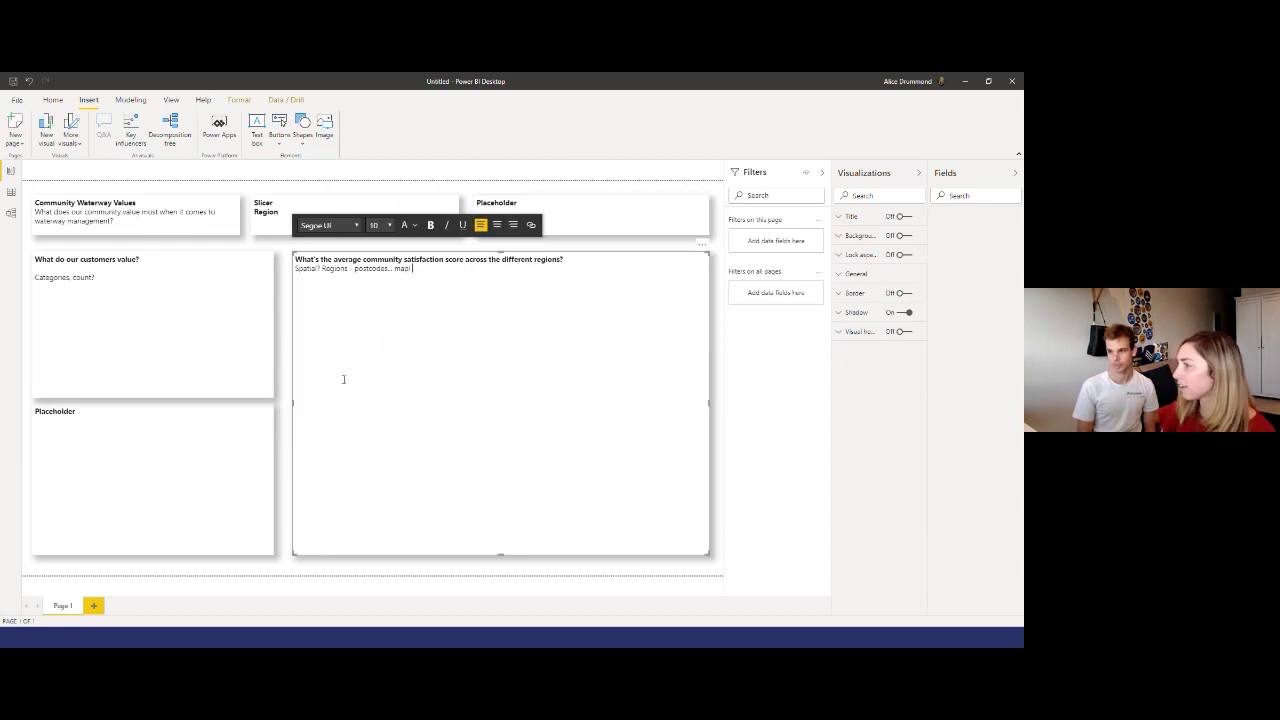
pyautogui.click(283, 291)
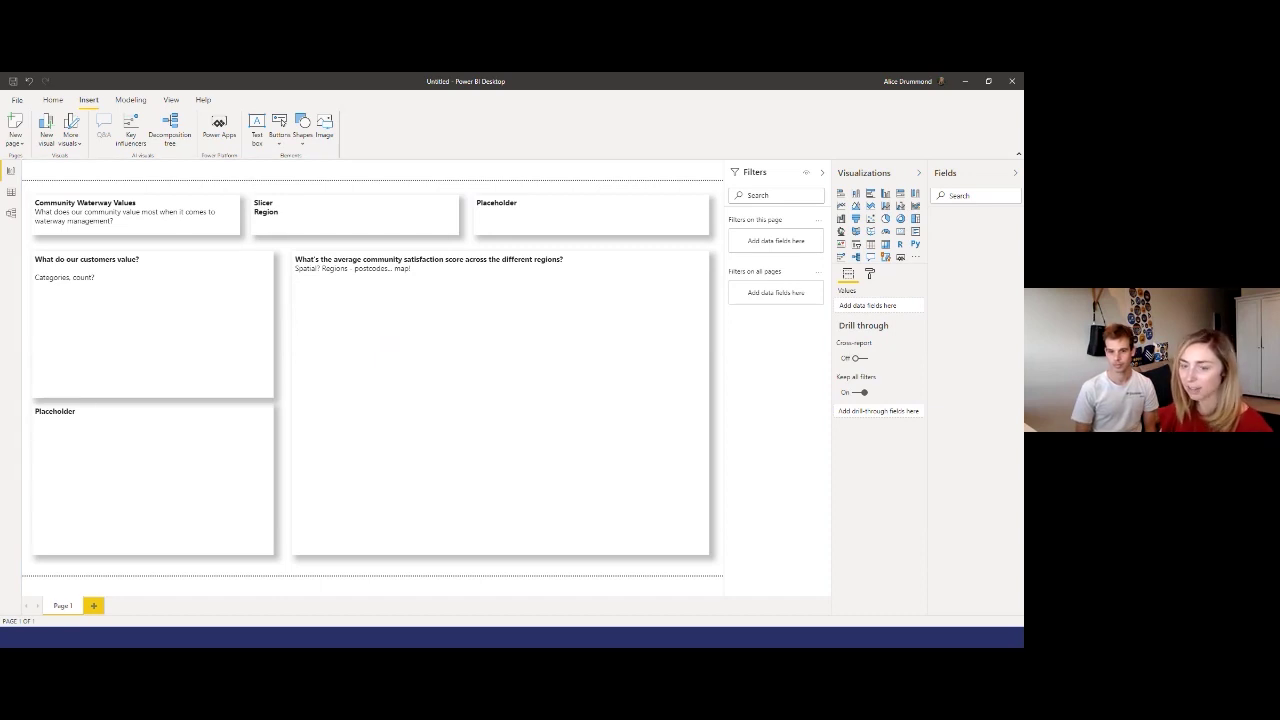
pyautogui.hotkey('alt', 'Tab')
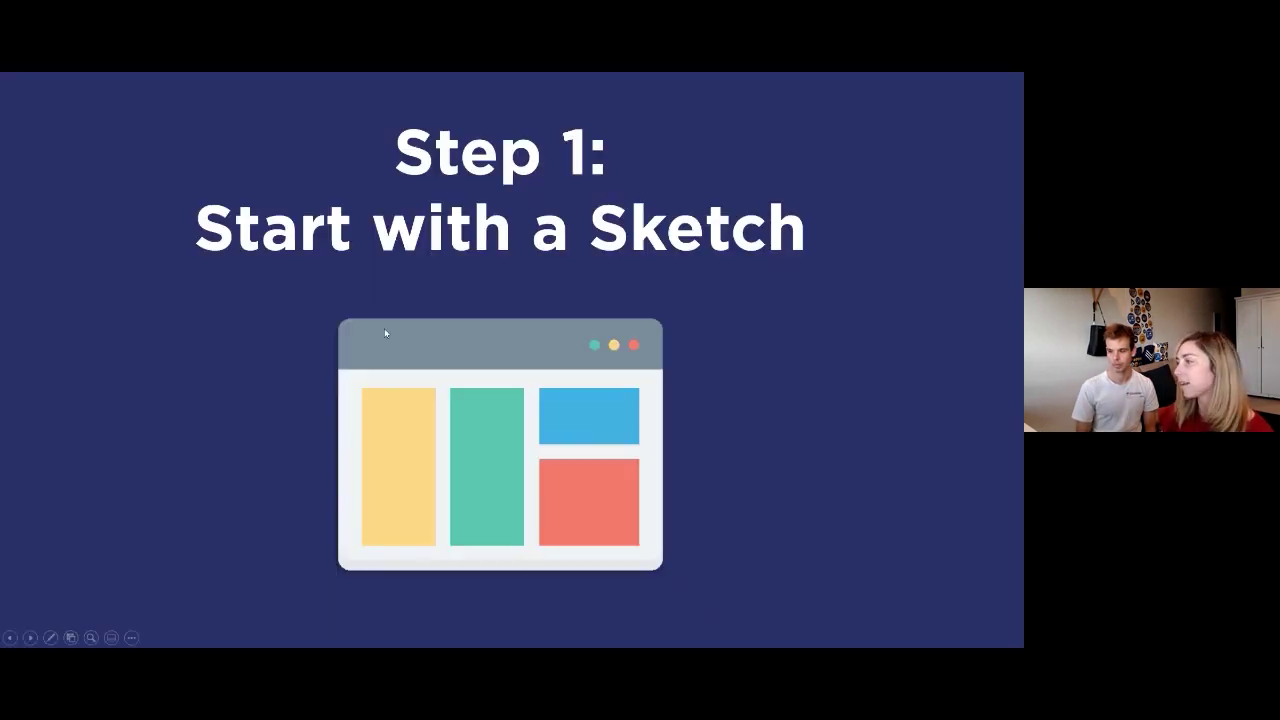
pyautogui.click(334, 295)
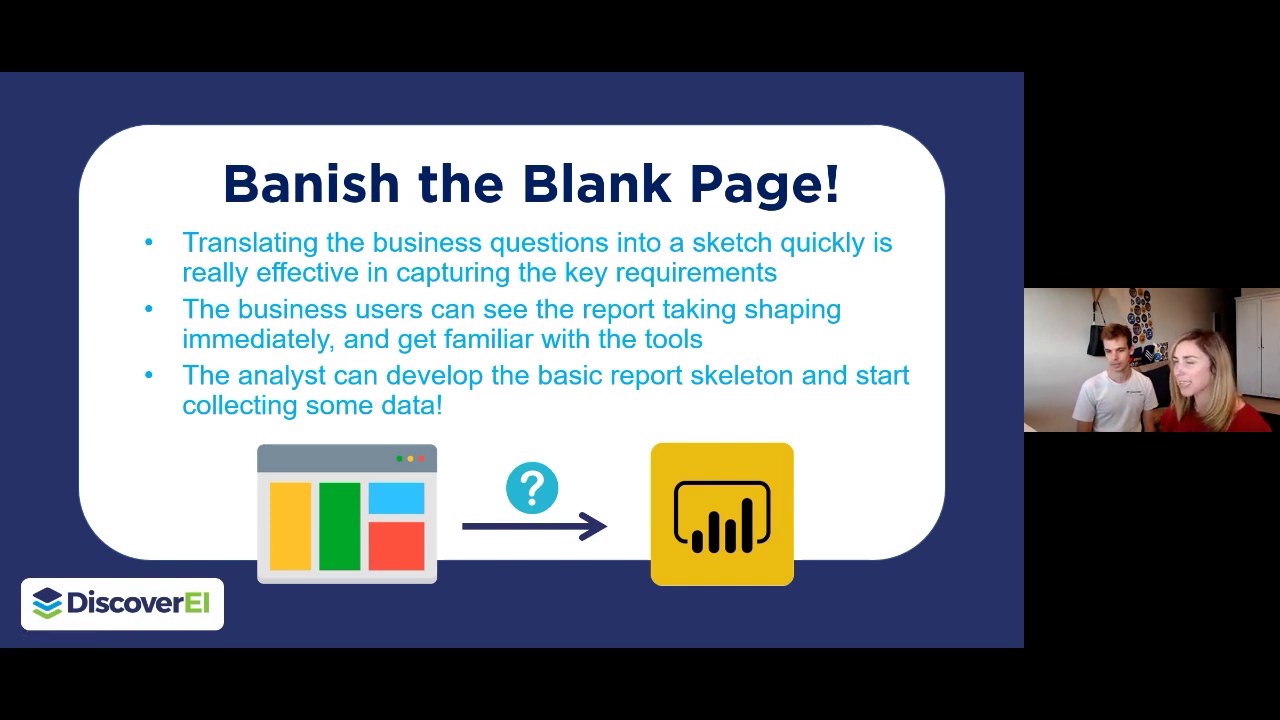
pyautogui.click(575, 282)
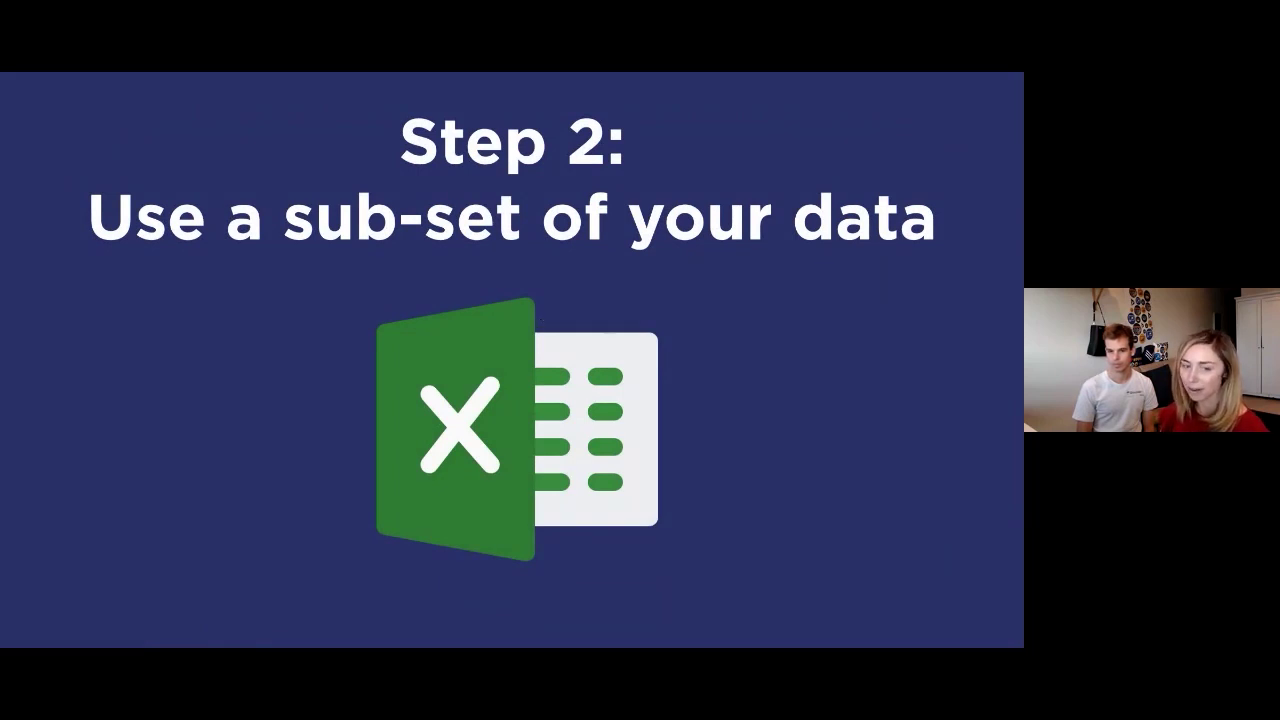
# Step: Switch to Power BI Desktop and connect to the Excel workbook DiscoverEI_Subset-SurveyDataset.xlsx as a data source
pyautogui.hotkey('alt', 'Tab')
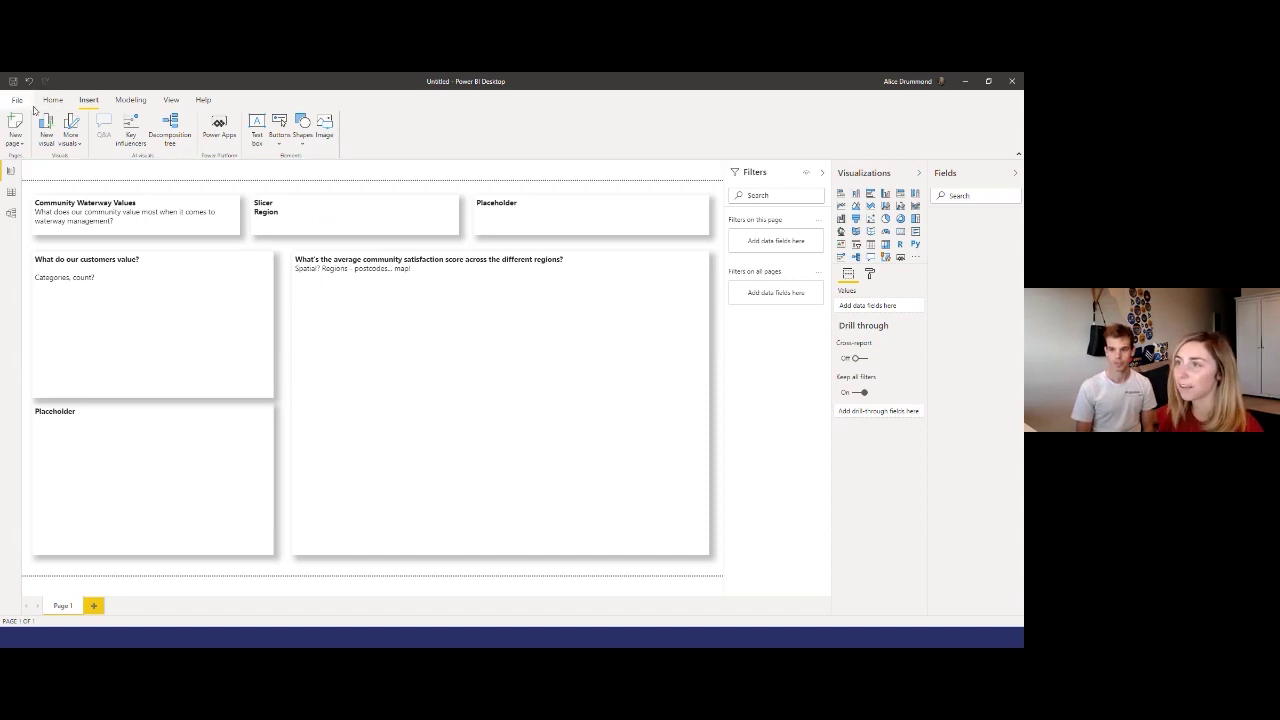
pyautogui.click(63, 103)
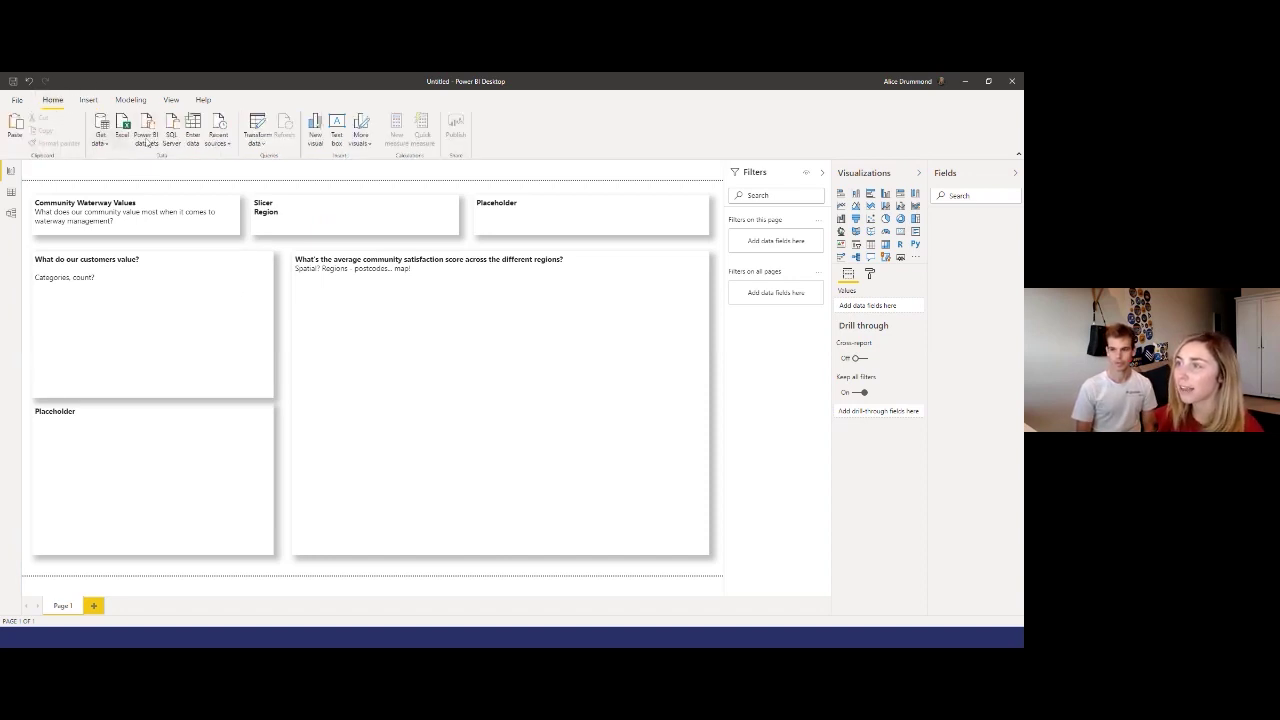
pyautogui.click(101, 146)
pyautogui.click(108, 178)
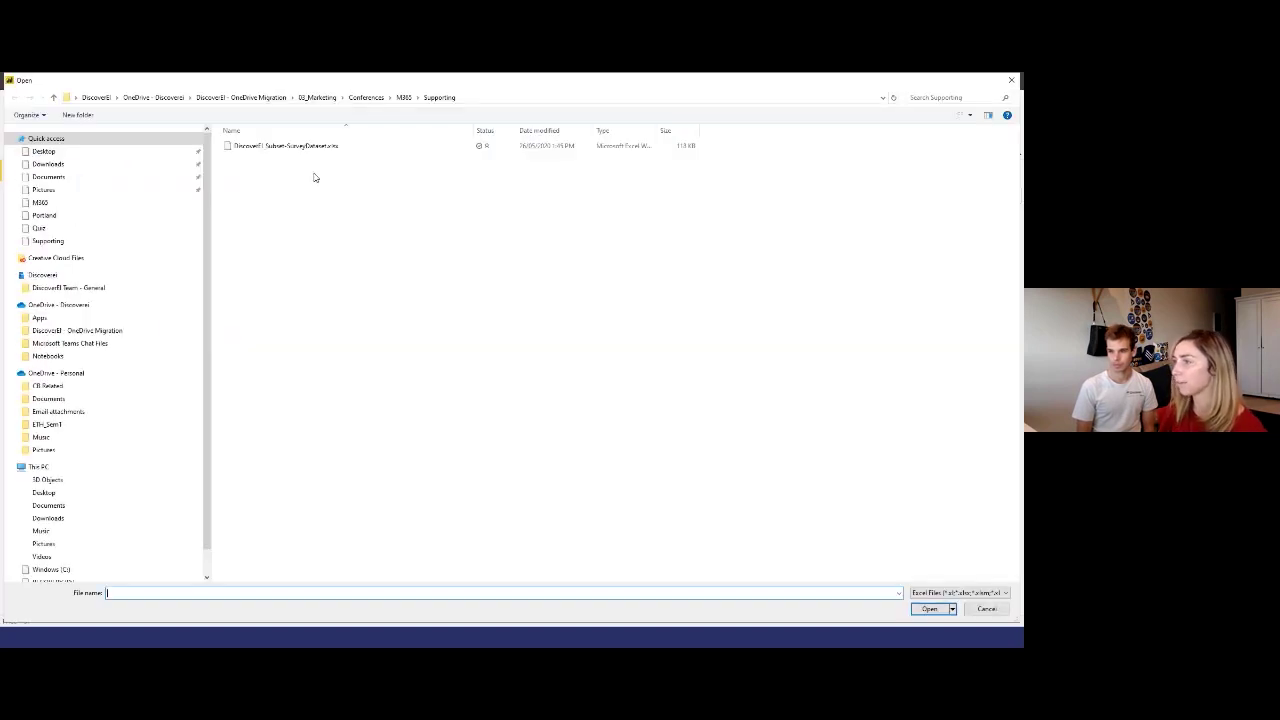
pyautogui.click(307, 146)
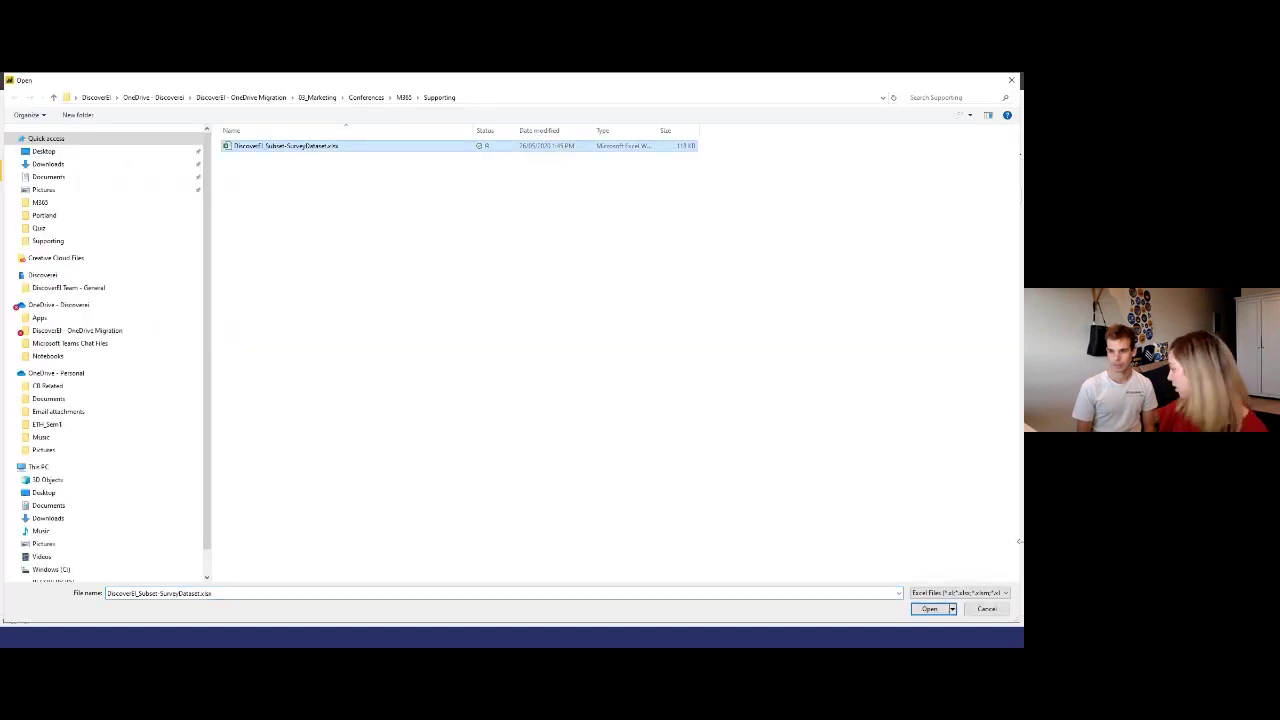
pyautogui.click(929, 608)
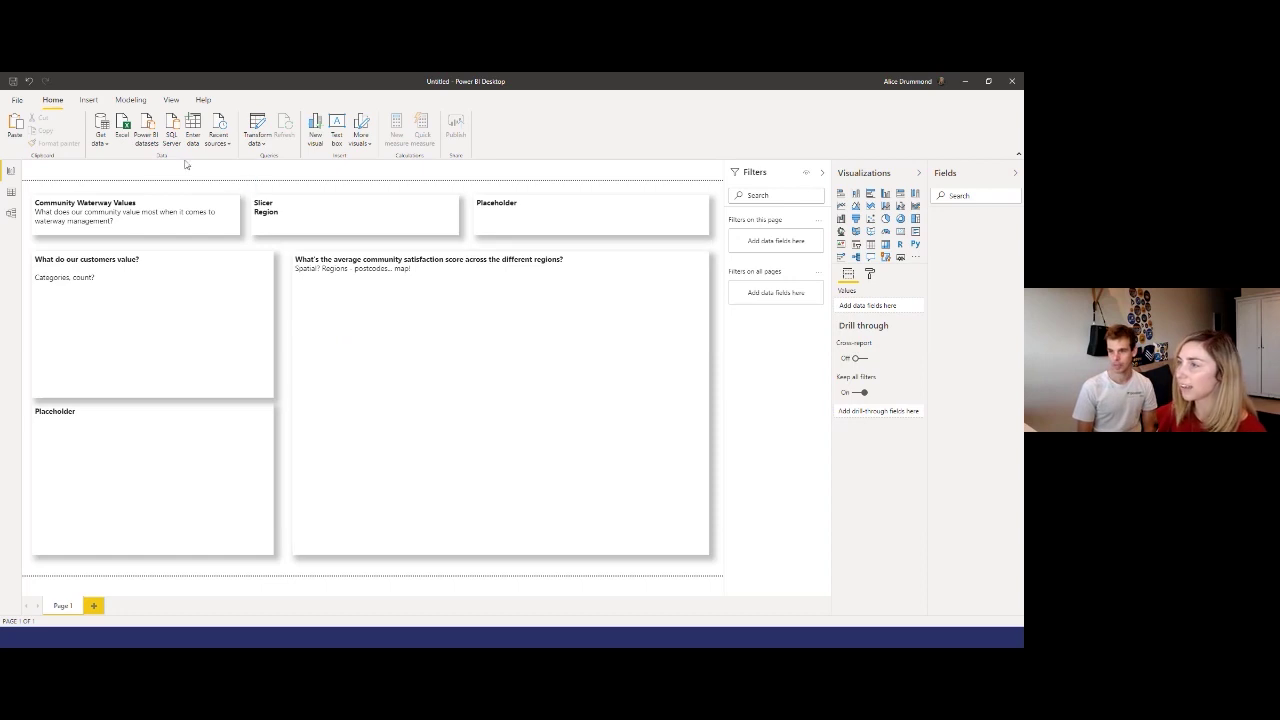
# Step: Choose the CommunityDemographics, Index_KeyValue, Index_KeyWords and Postcodes tables and open them for transformation in Power Query
pyautogui.click(310, 251)
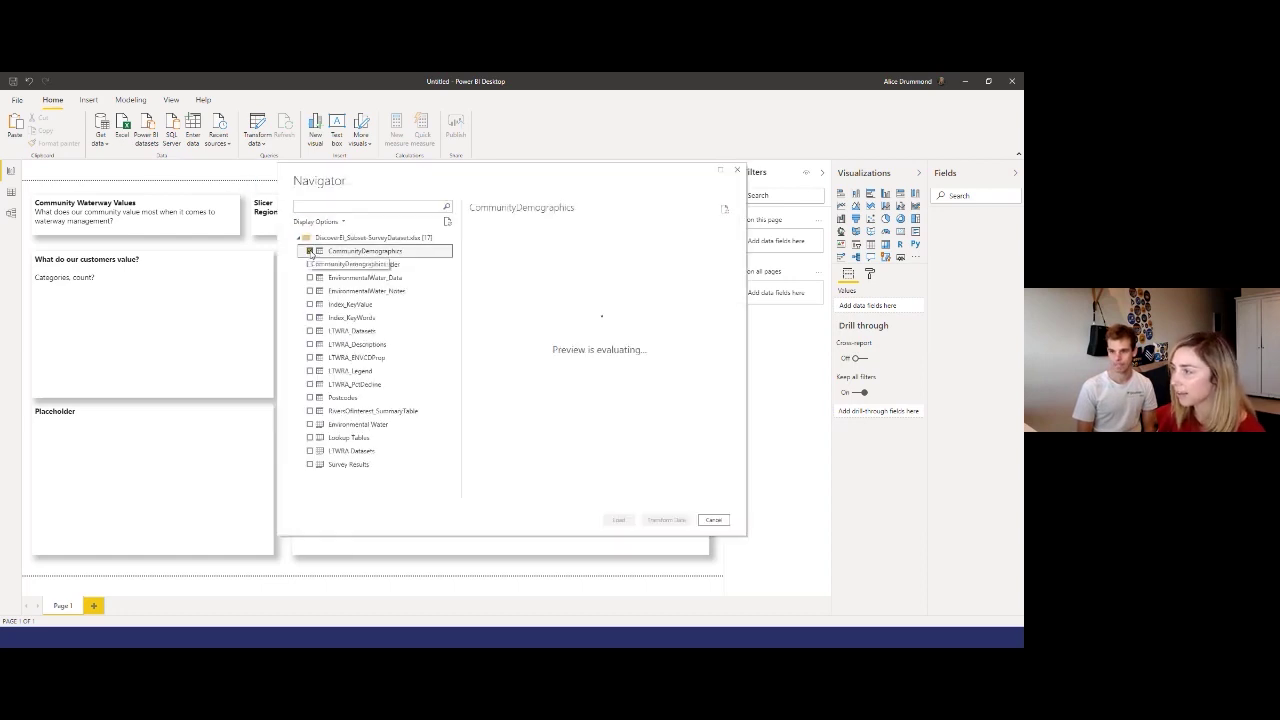
pyautogui.click(310, 304)
pyautogui.click(310, 317)
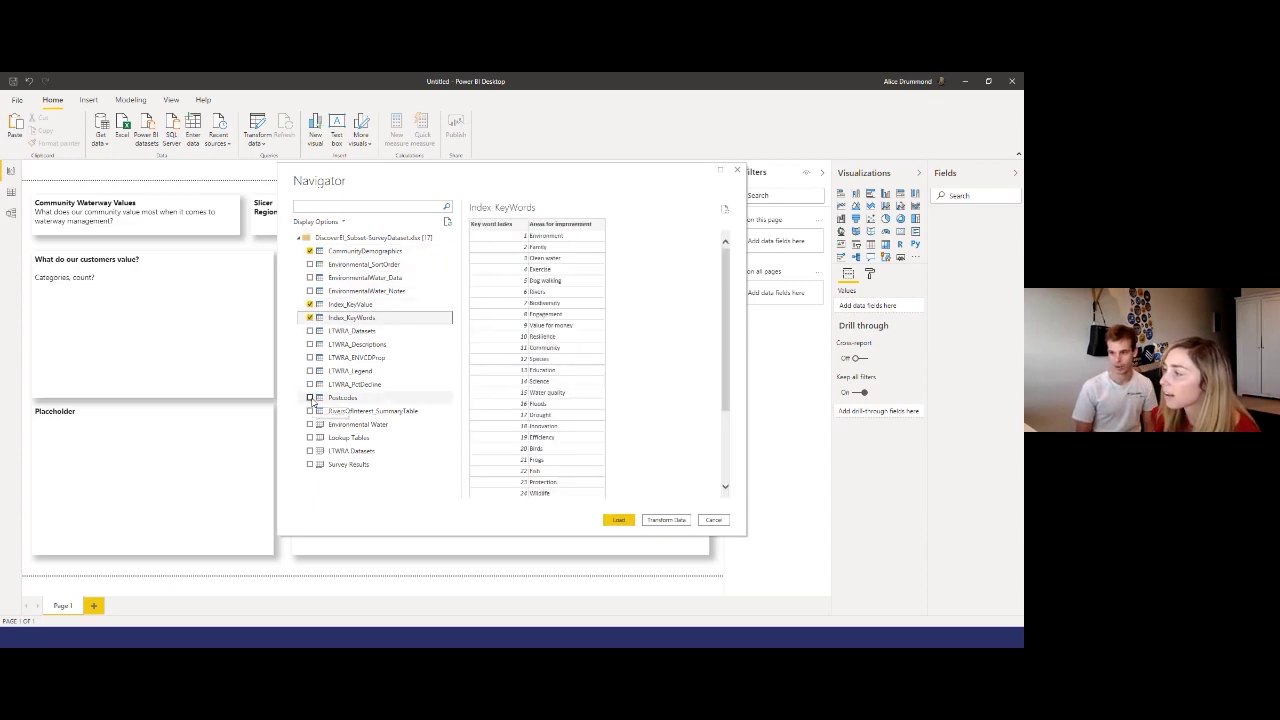
pyautogui.click(310, 398)
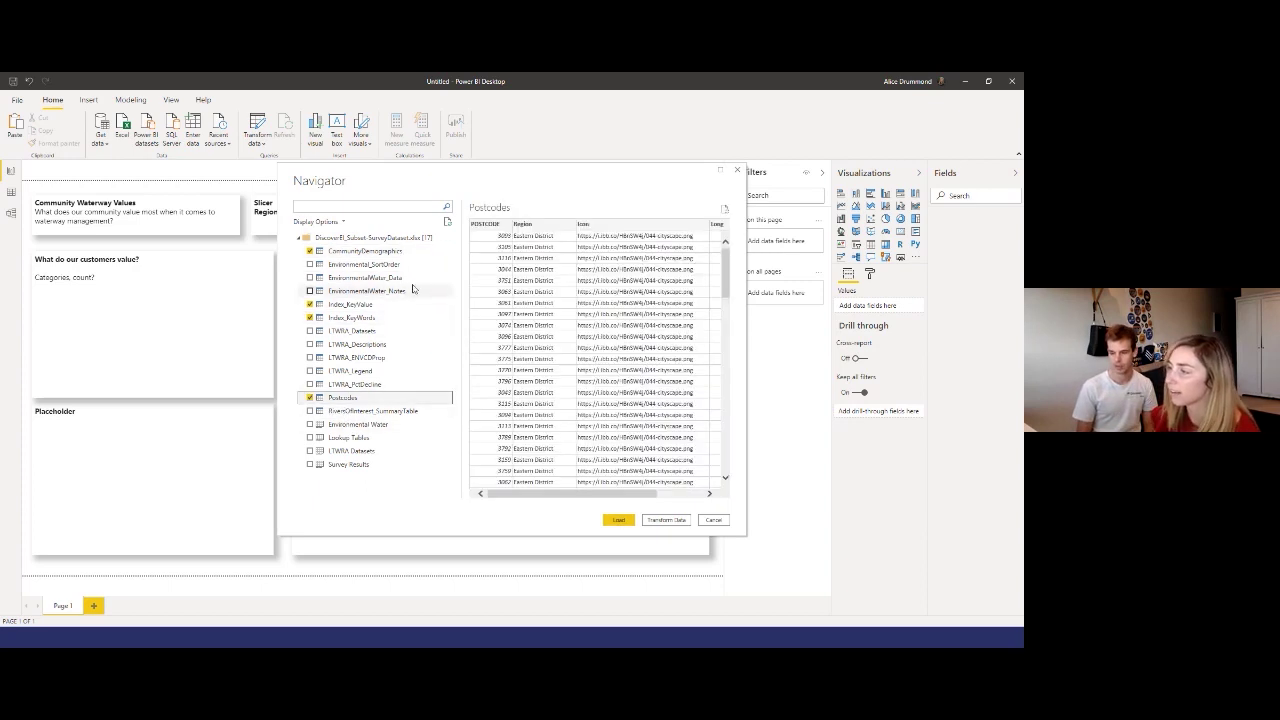
pyautogui.click(665, 520)
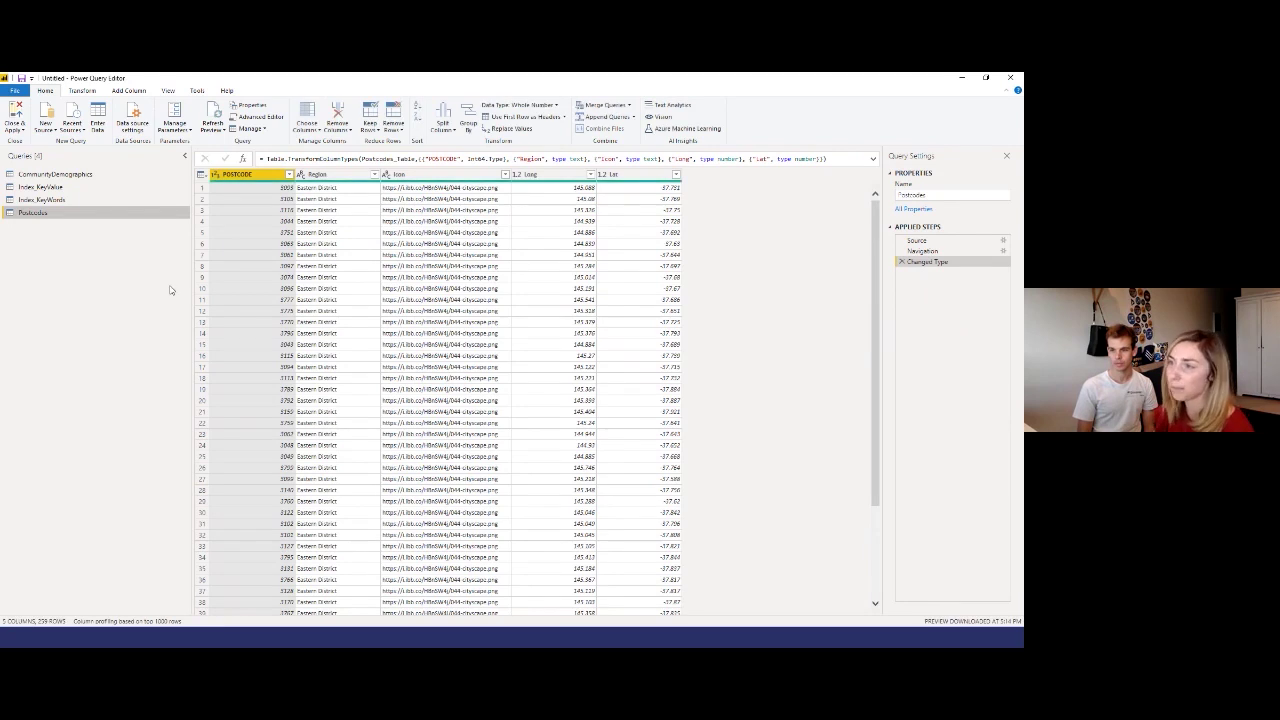
# Step: Change the POSTCODE column in the Postcodes query to the Text type, replacing the current conversion
pyautogui.click(217, 175)
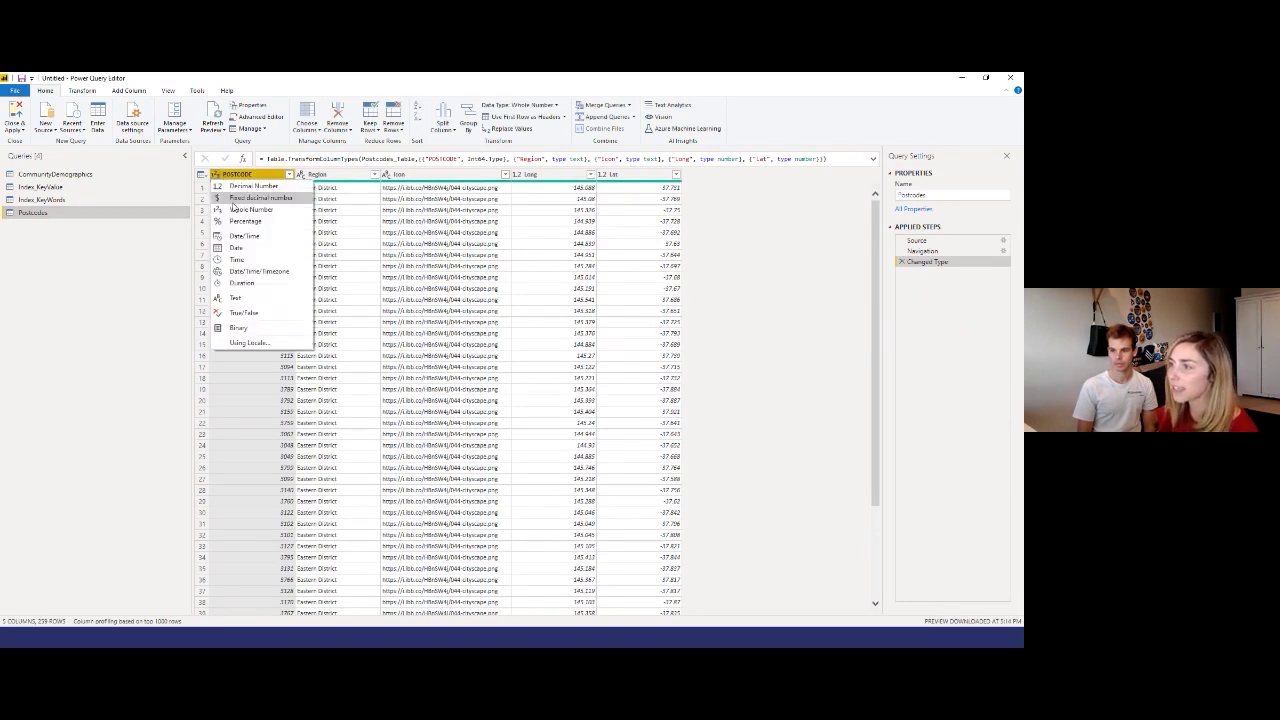
pyautogui.click(220, 297)
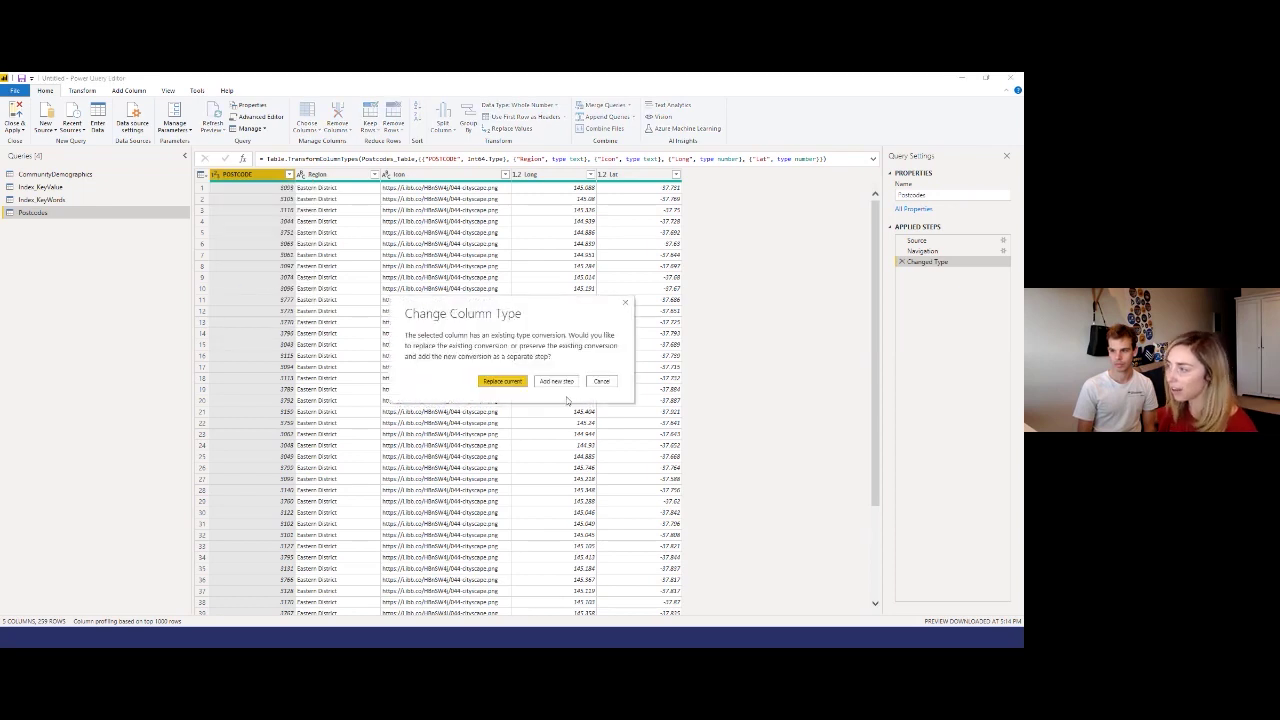
pyautogui.click(510, 381)
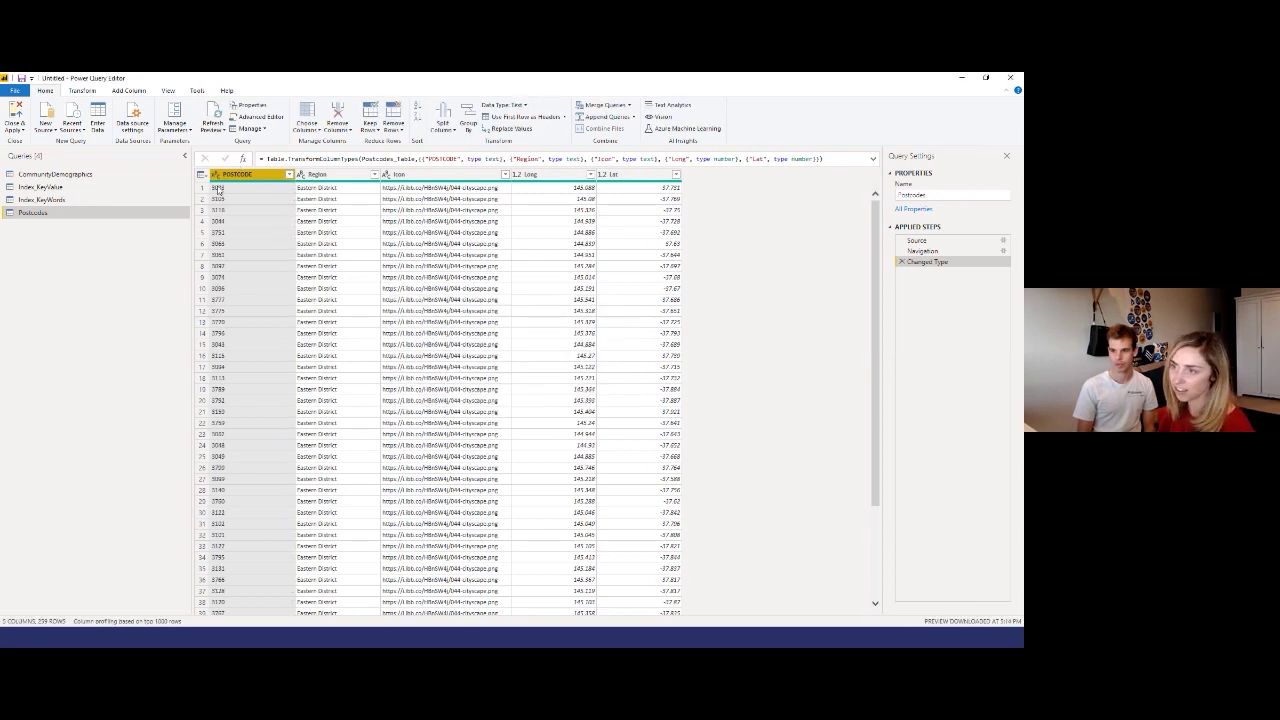
# Step: Change the Post Code column in CommunityDemographics to Text, replacing the current conversion, and apply the queries to the report
pyautogui.click(70, 175)
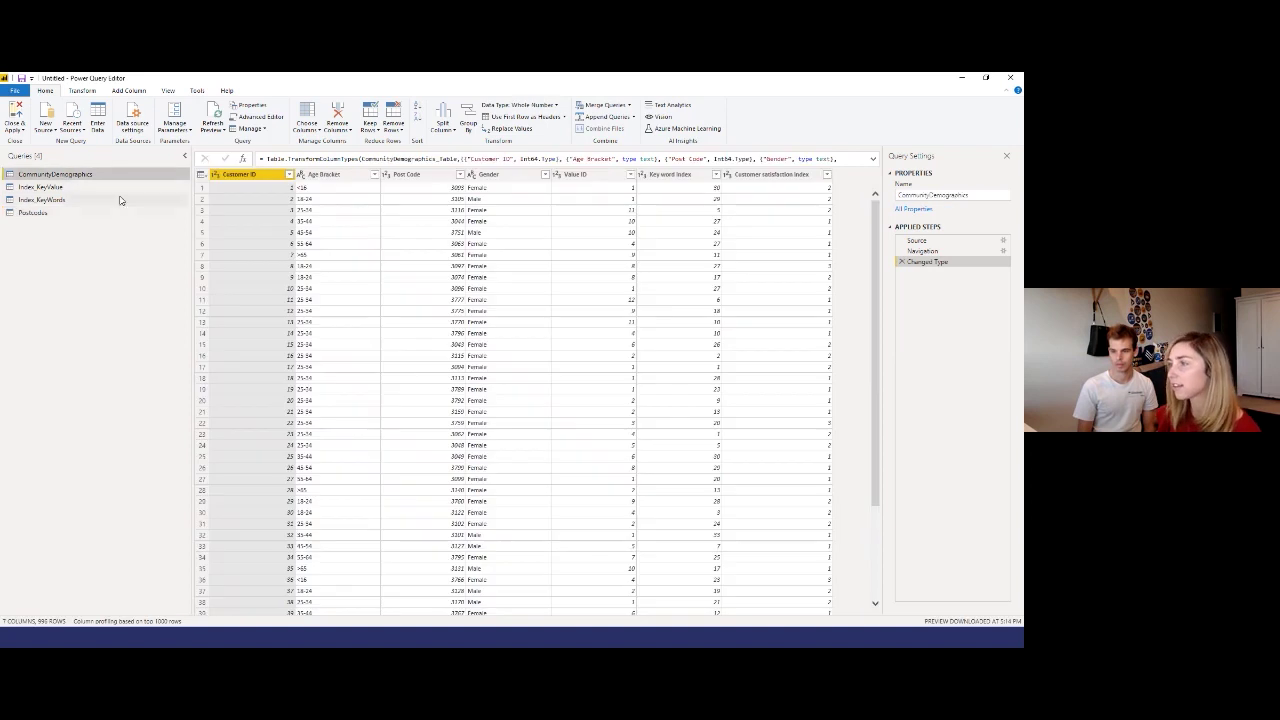
pyautogui.click(387, 175)
pyautogui.click(393, 299)
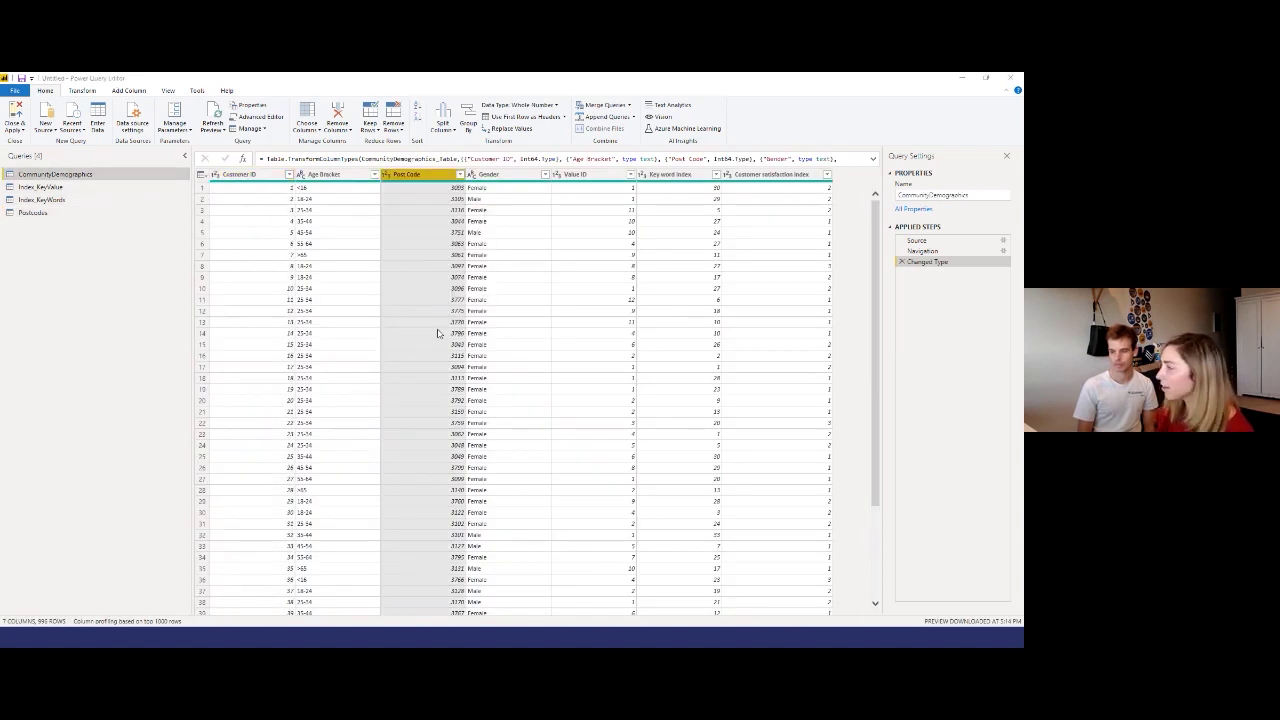
pyautogui.click(494, 383)
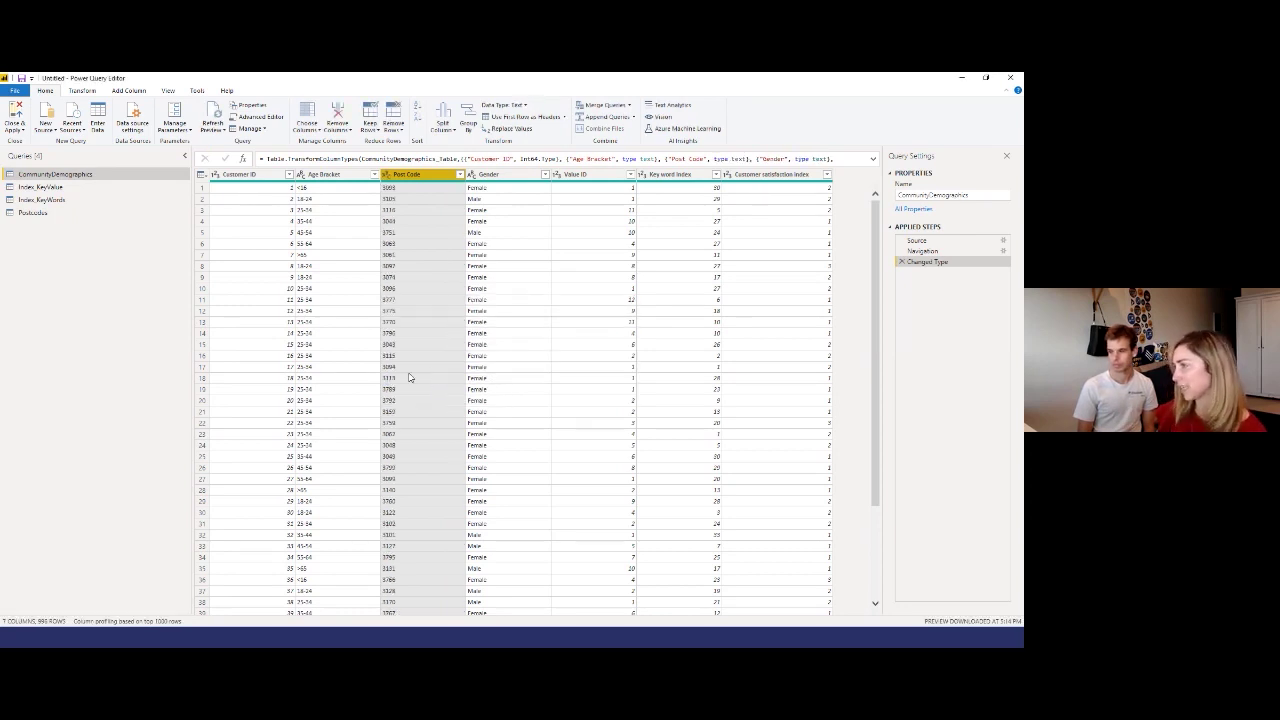
pyautogui.click(15, 113)
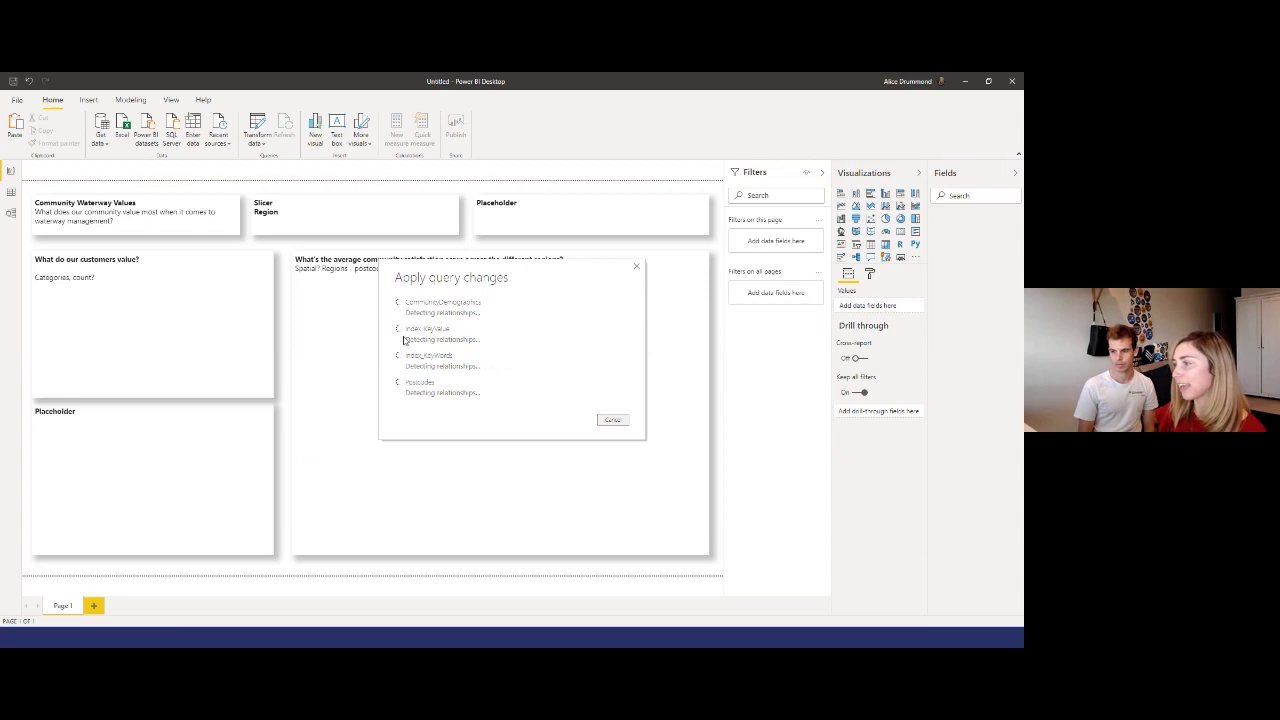
# Step: Rearrange the data model diagram with Index_KeyValue to the right of Index_KeyWords and CommunityDemographics centred below them
pyautogui.click(12, 215)
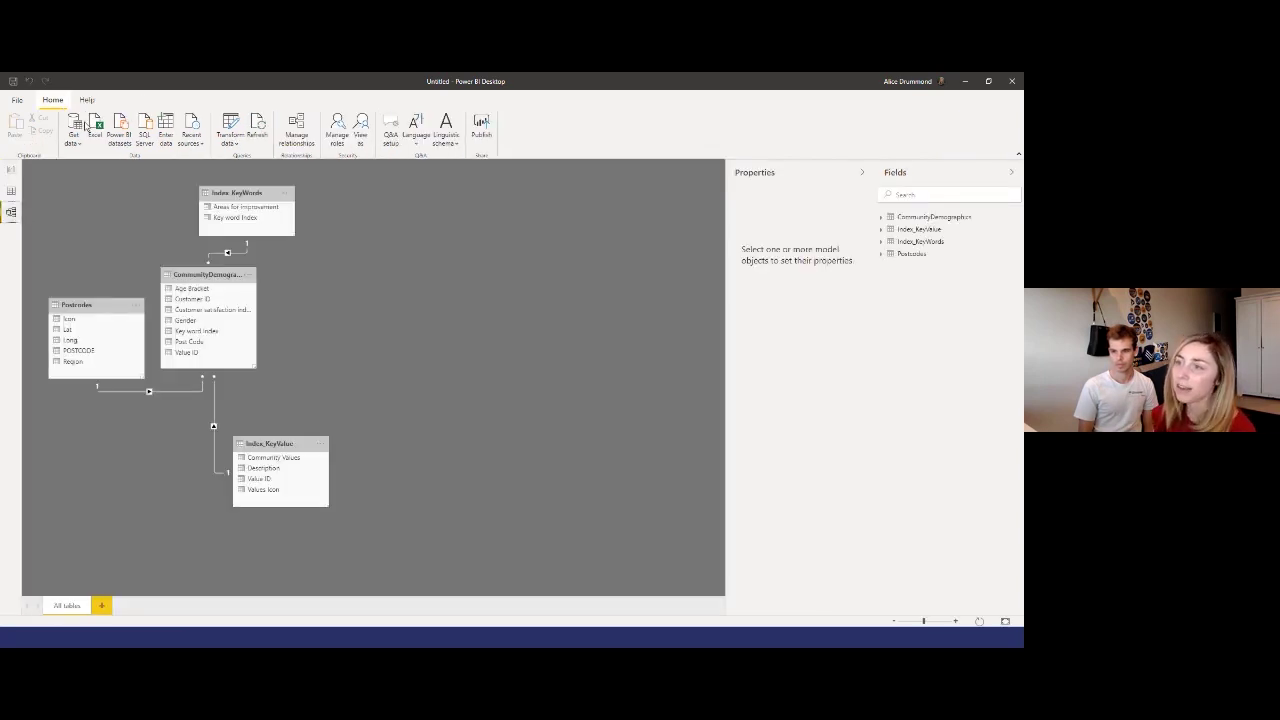
pyautogui.moveTo(205, 274); pyautogui.dragTo(230, 301)
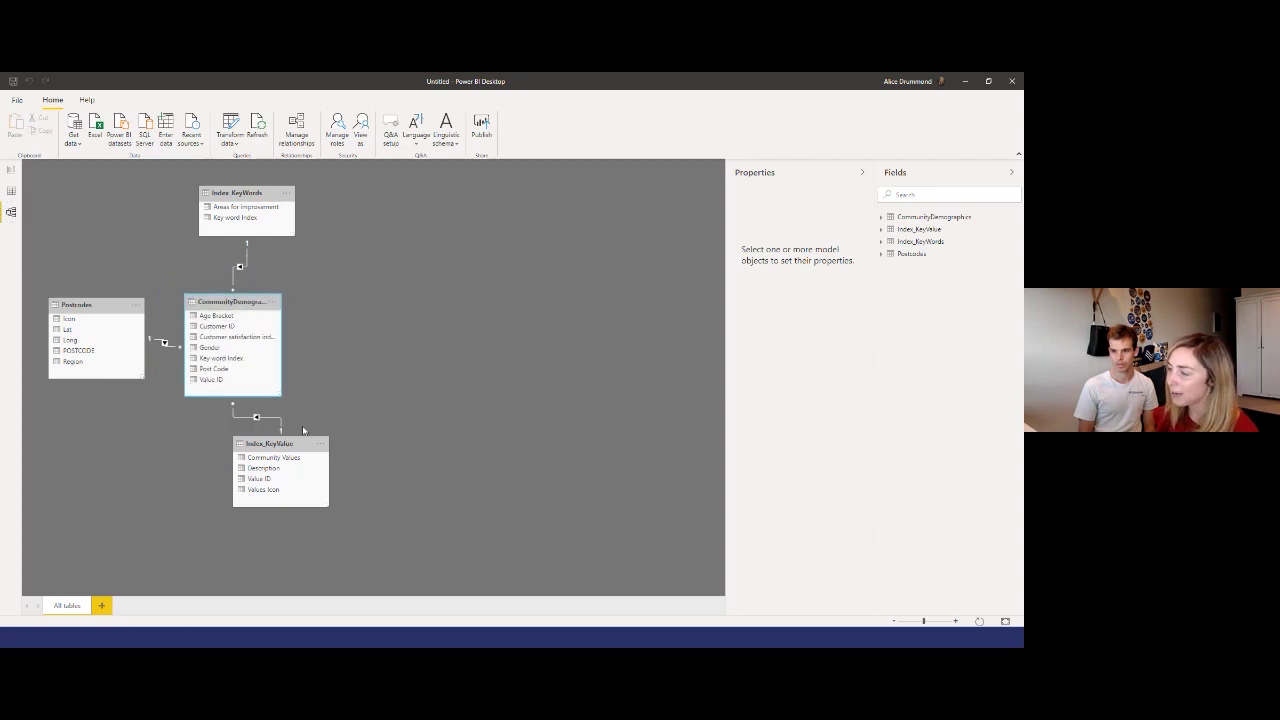
pyautogui.moveTo(270, 443); pyautogui.dragTo(297, 436)
pyautogui.moveTo(412, 403); pyautogui.dragTo(469, 220)
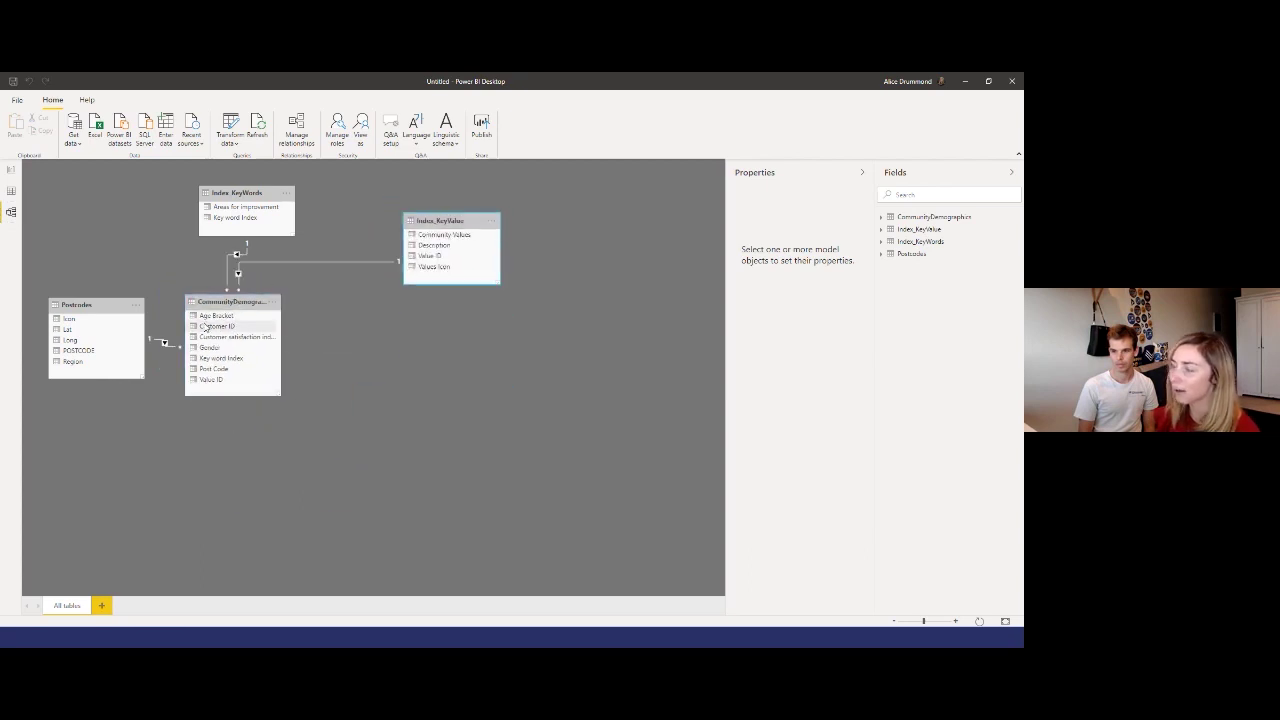
pyautogui.moveTo(245, 301); pyautogui.dragTo(295, 323)
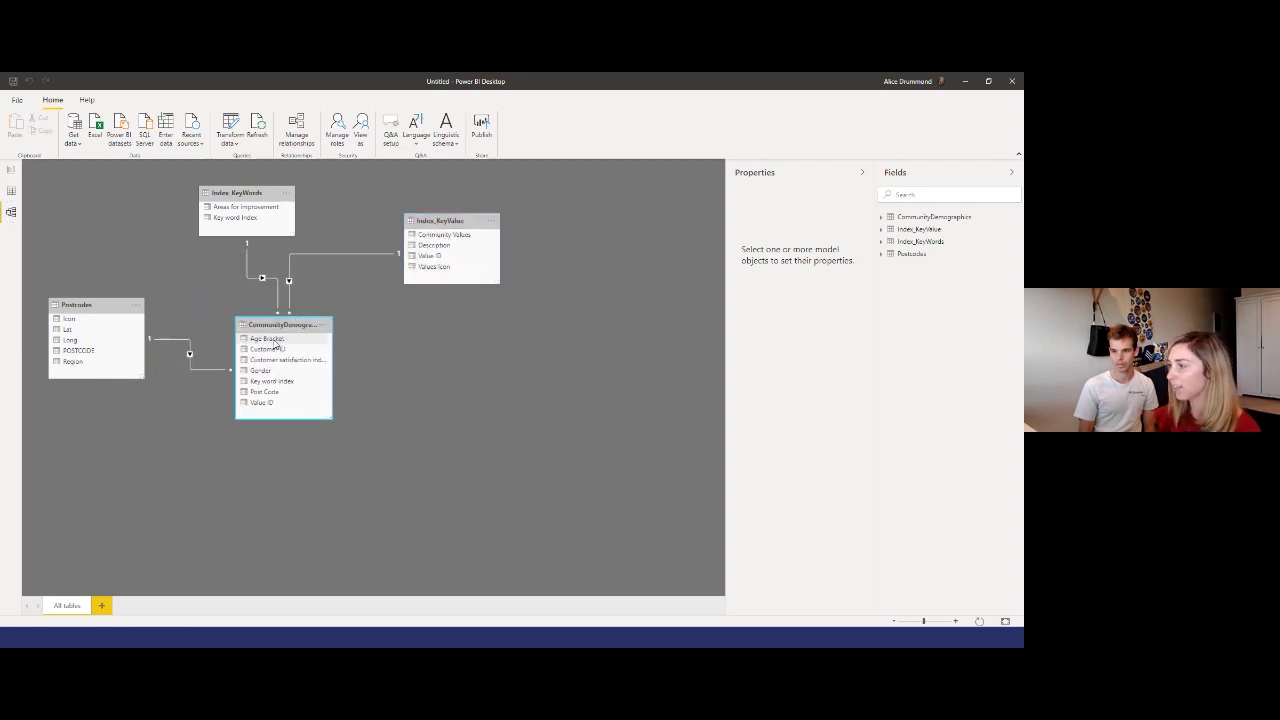
# Step: On the report page, delete the note under the satisfaction score heading and shrink that box to a heading strip
pyautogui.click(11, 170)
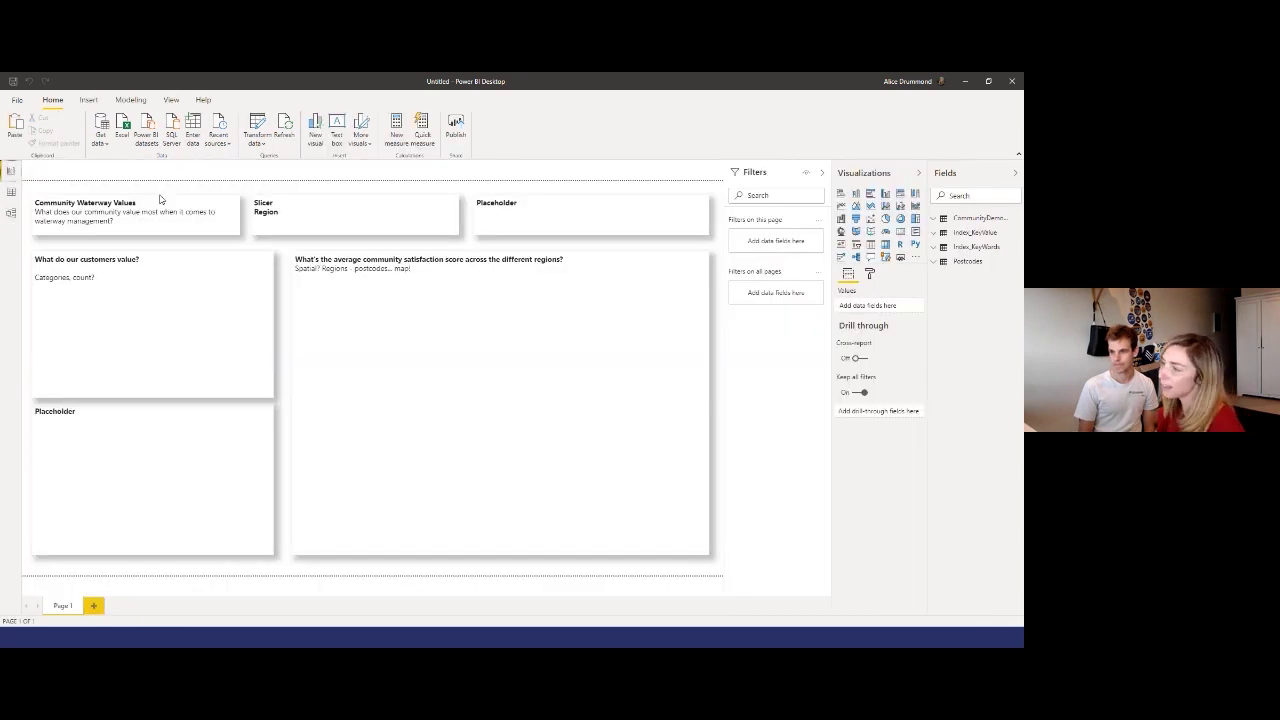
pyautogui.click(322, 257)
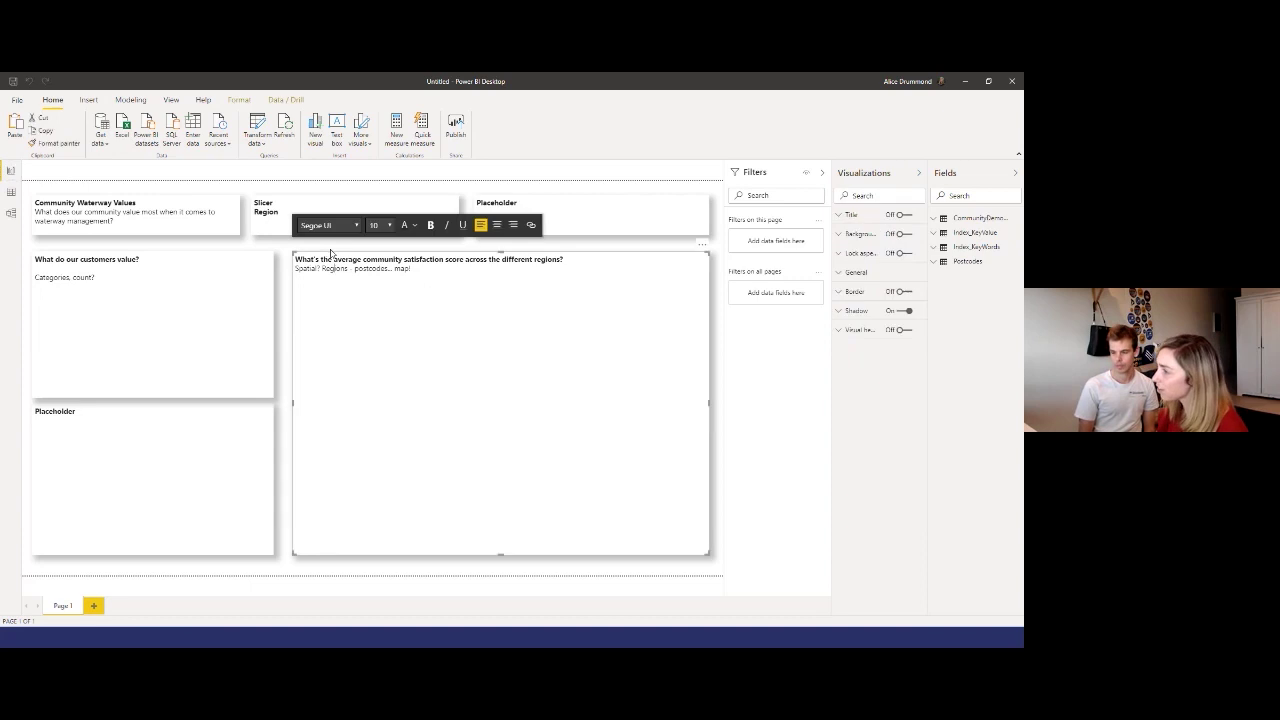
pyautogui.moveTo(425, 270); pyautogui.dragTo(296, 269)
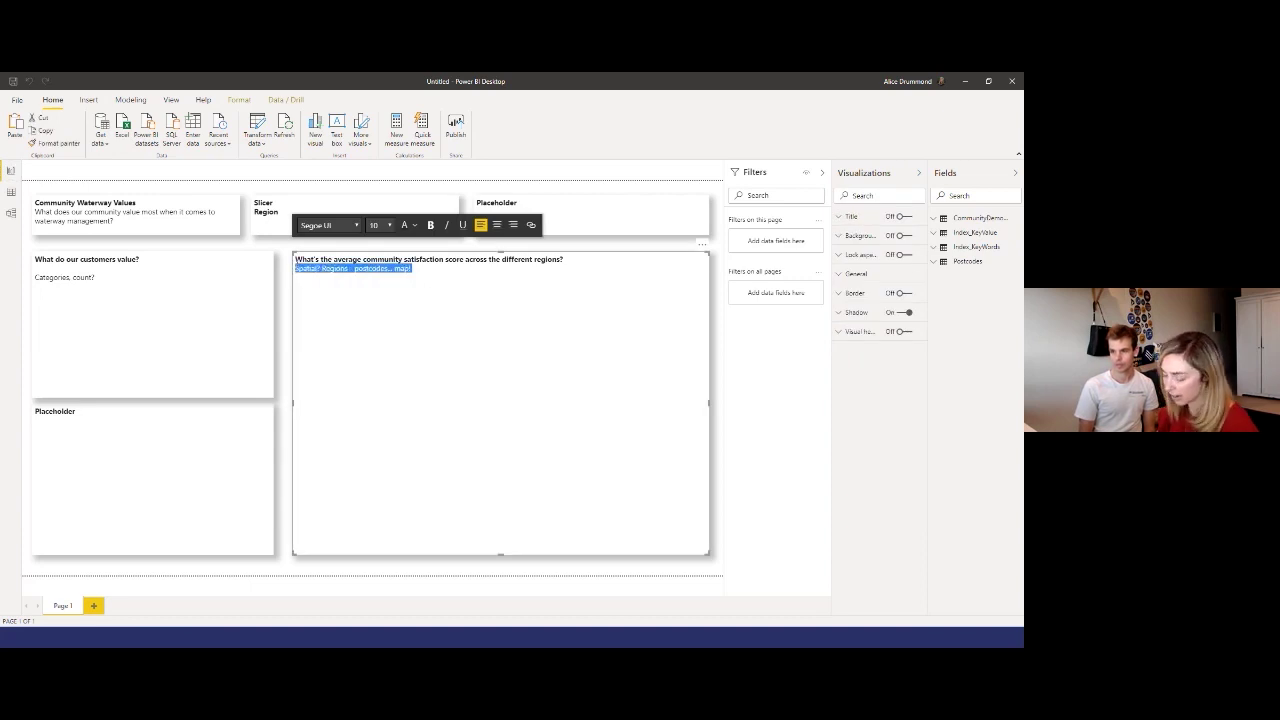
pyautogui.press('BackSpace')
pyautogui.moveTo(501, 553); pyautogui.dragTo(515, 281)
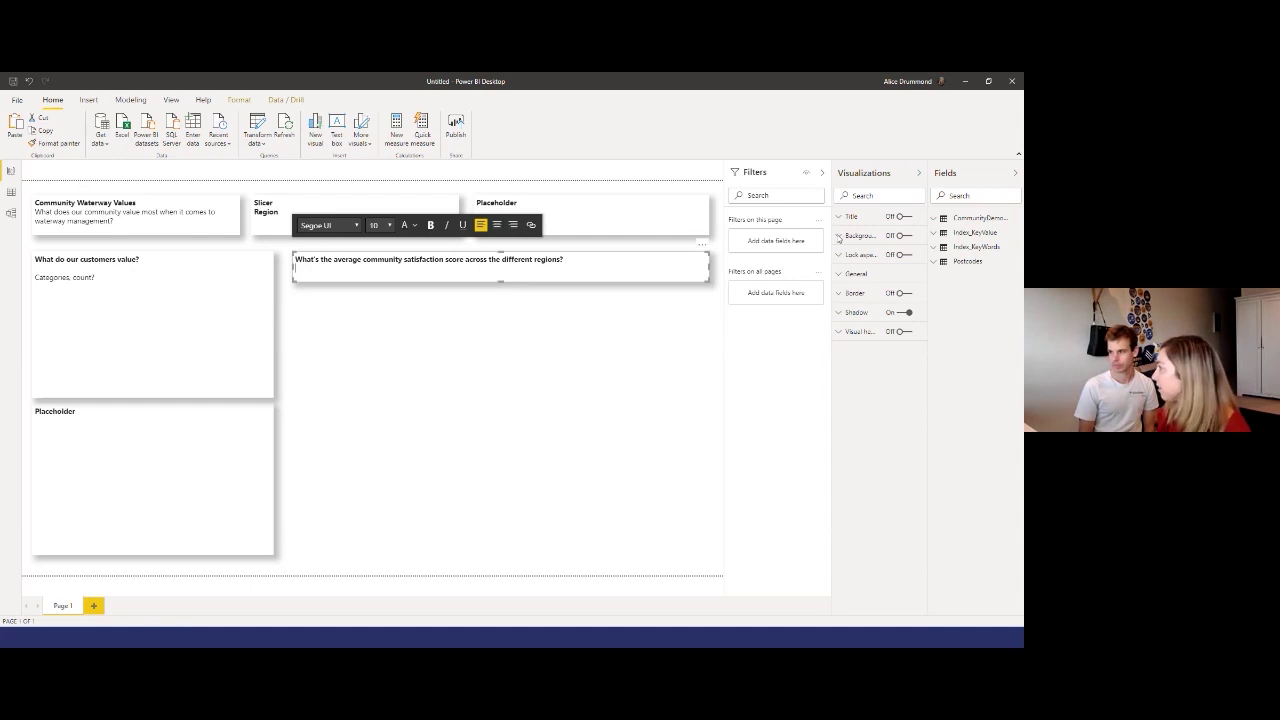
pyautogui.press('Escape')
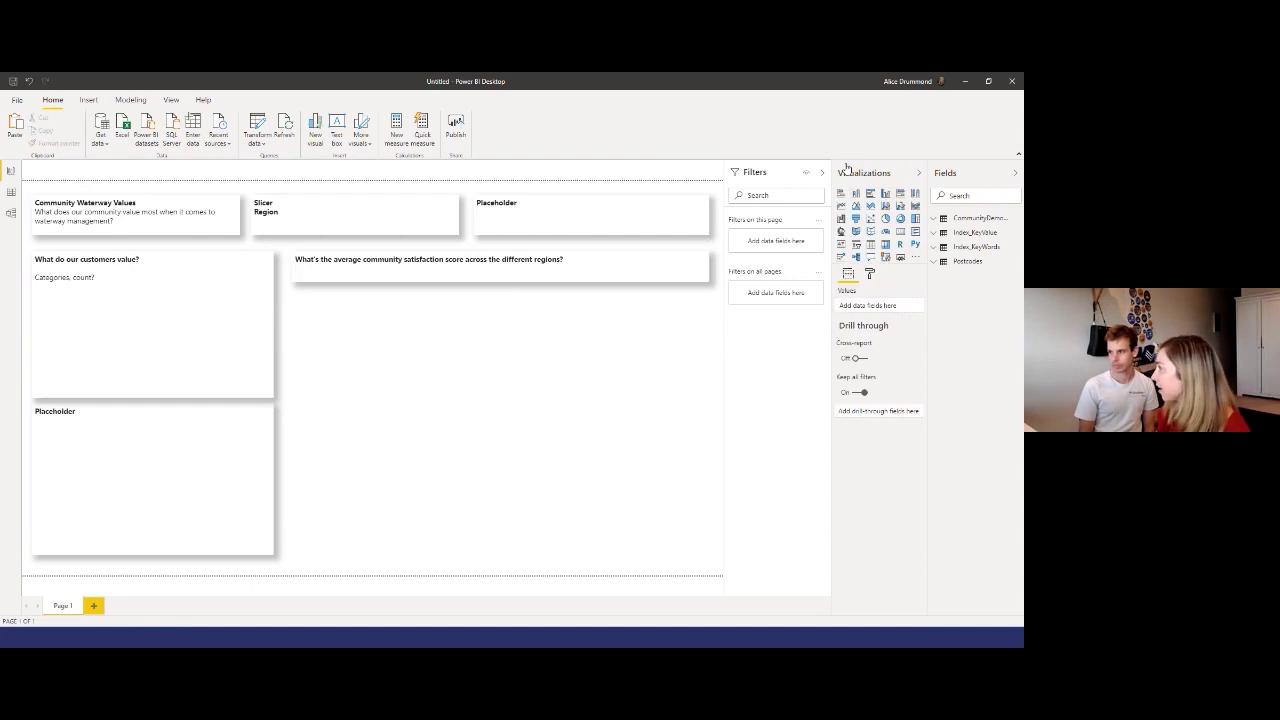
# Step: Add a map visual filling the space below the satisfaction score heading, using Lat and Long from Postcodes as latitude and longitude
pyautogui.click(840, 231)
pyautogui.moveTo(506, 396); pyautogui.dragTo(508, 563)
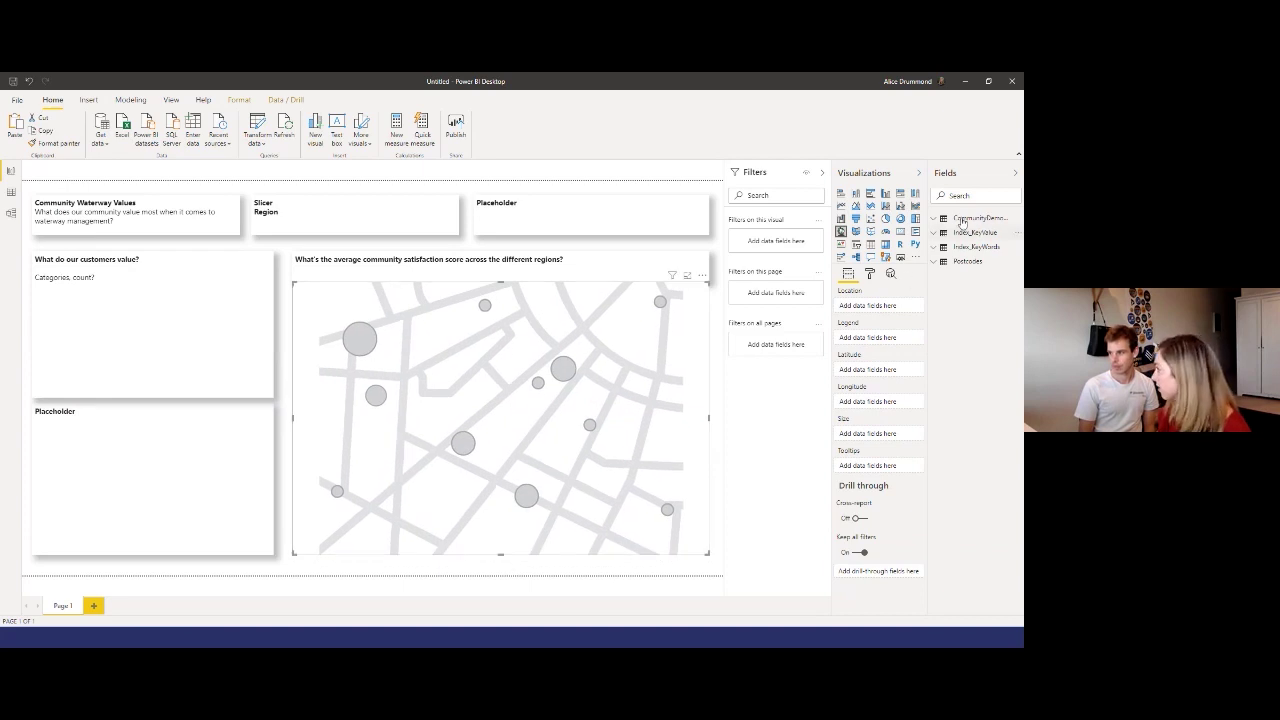
pyautogui.click(932, 262)
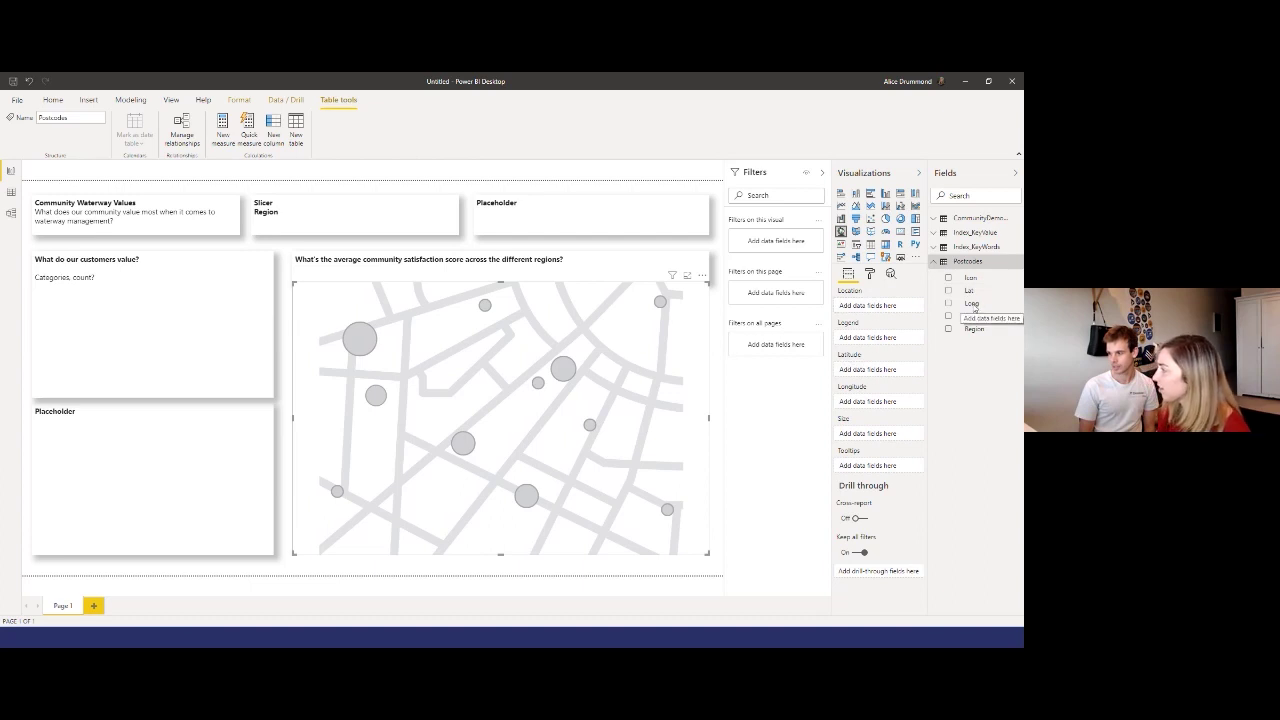
pyautogui.moveTo(972, 304); pyautogui.dragTo(875, 410)
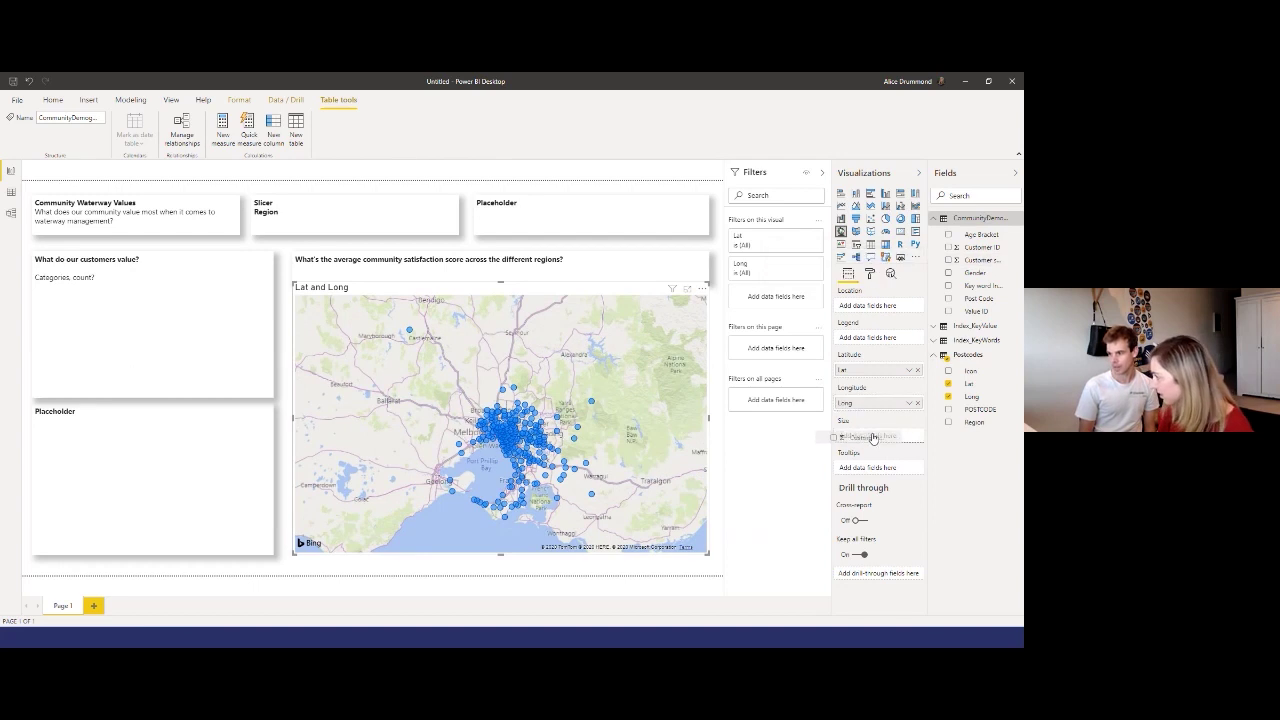
# Step: Size the map bubbles by Customer satisfaction index, aggregated as an average
pyautogui.moveTo(900, 445); pyautogui.dragTo(903, 440)
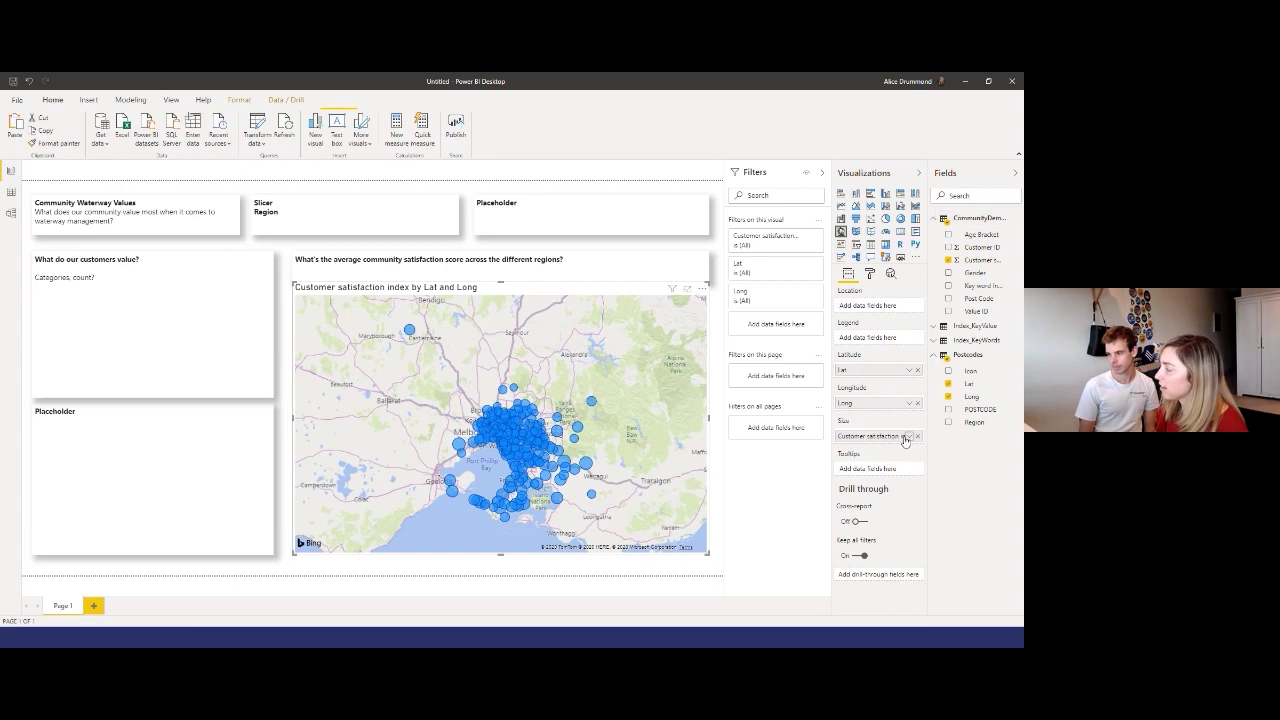
pyautogui.click(901, 437)
pyautogui.click(941, 318)
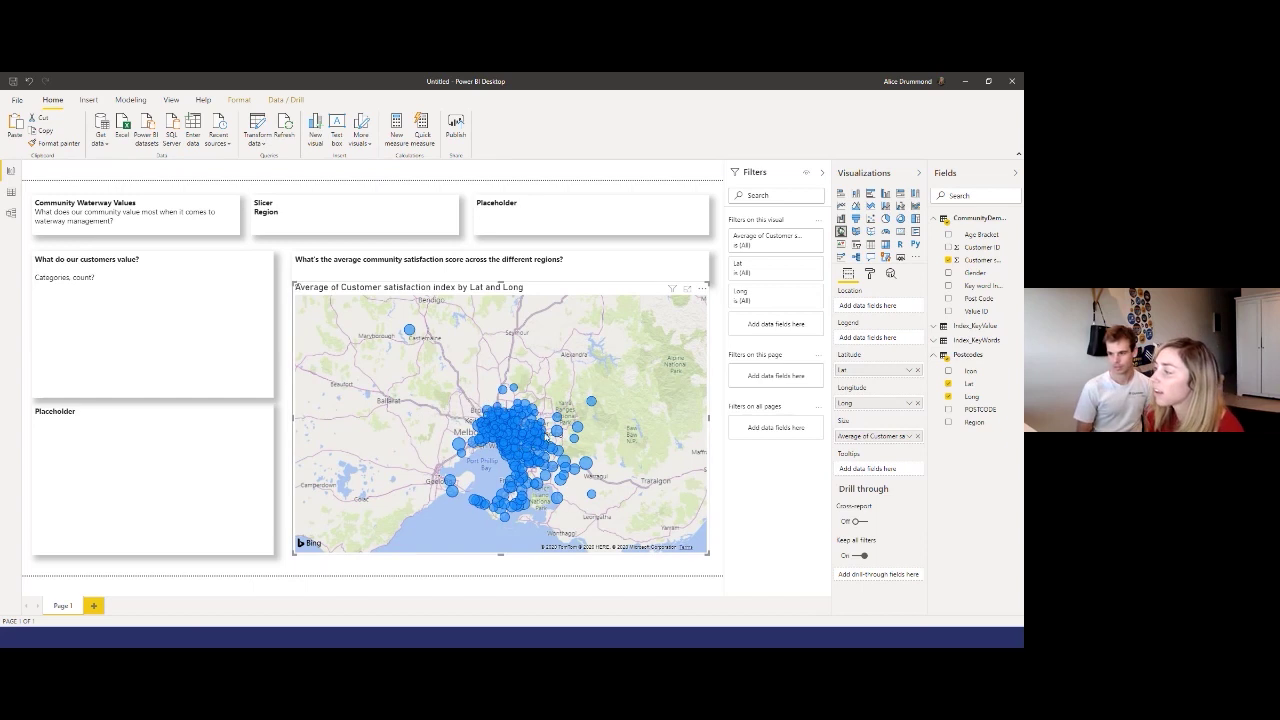
pyautogui.scroll(3, 550, 418)
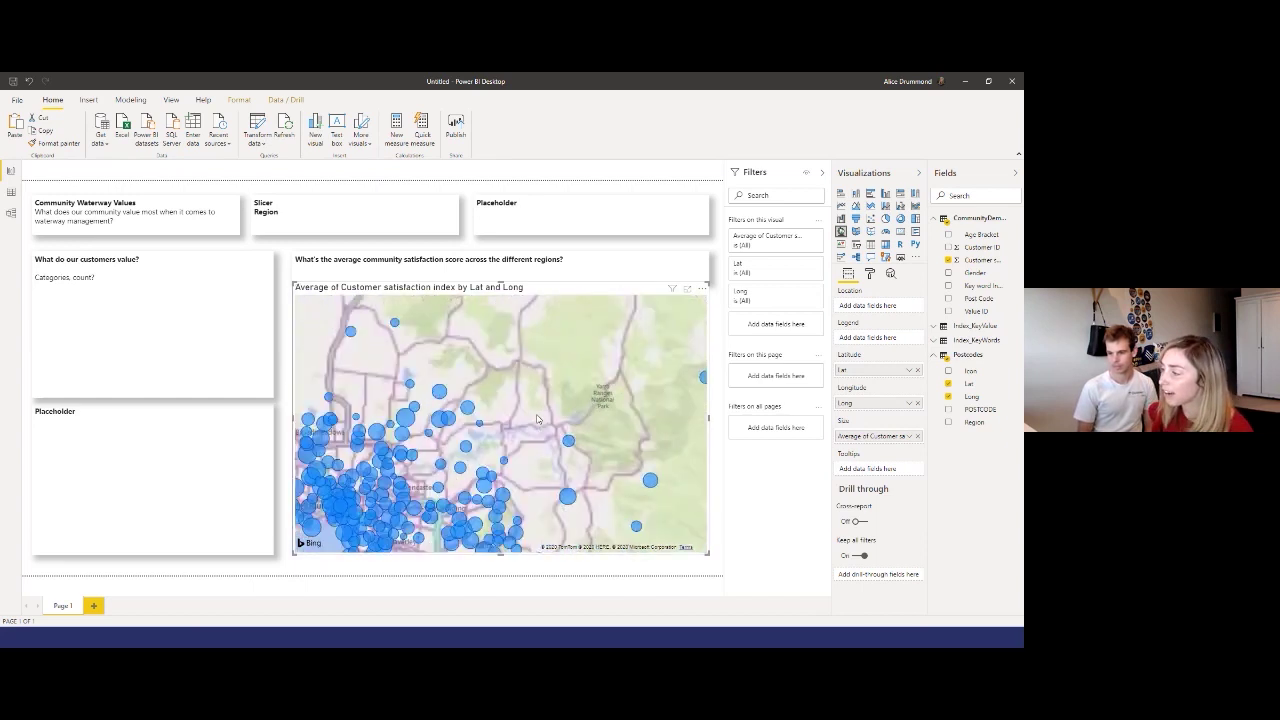
pyautogui.scroll(2, 537, 418)
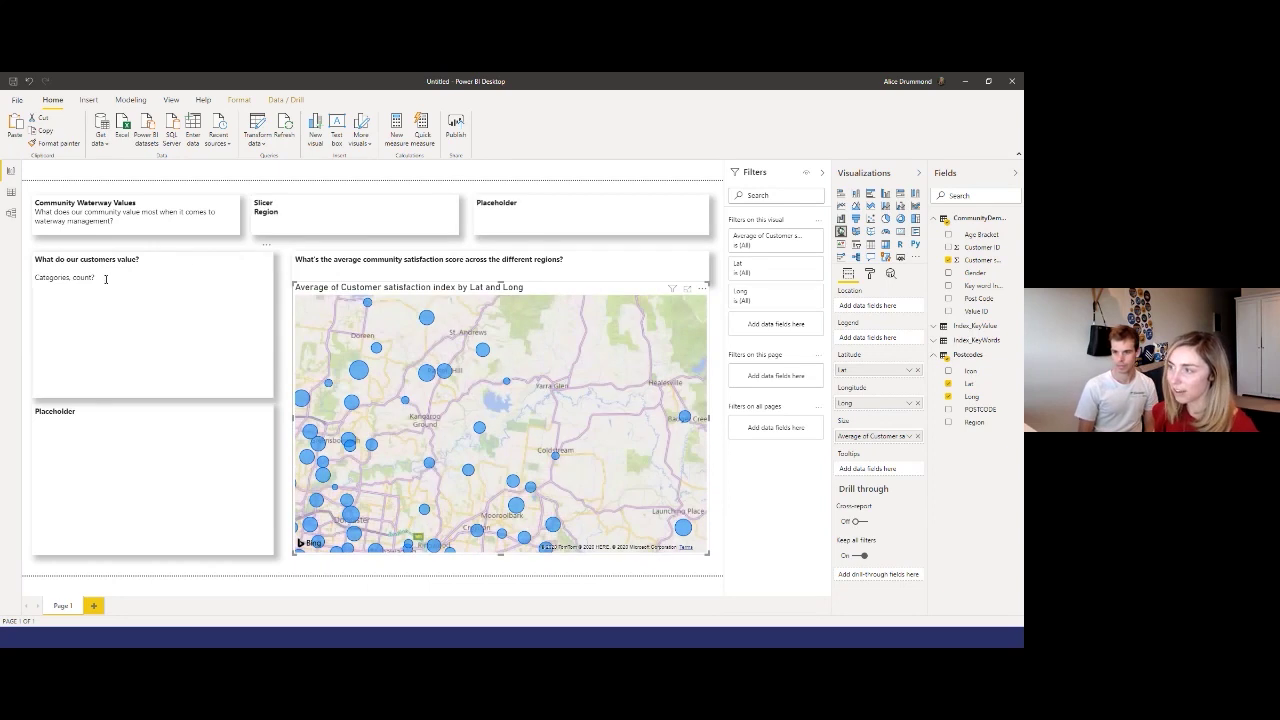
# Step: Delete the "Categories, count?" note from the customer value box and shrink the box to a heading strip
pyautogui.tripleClick(33, 277)
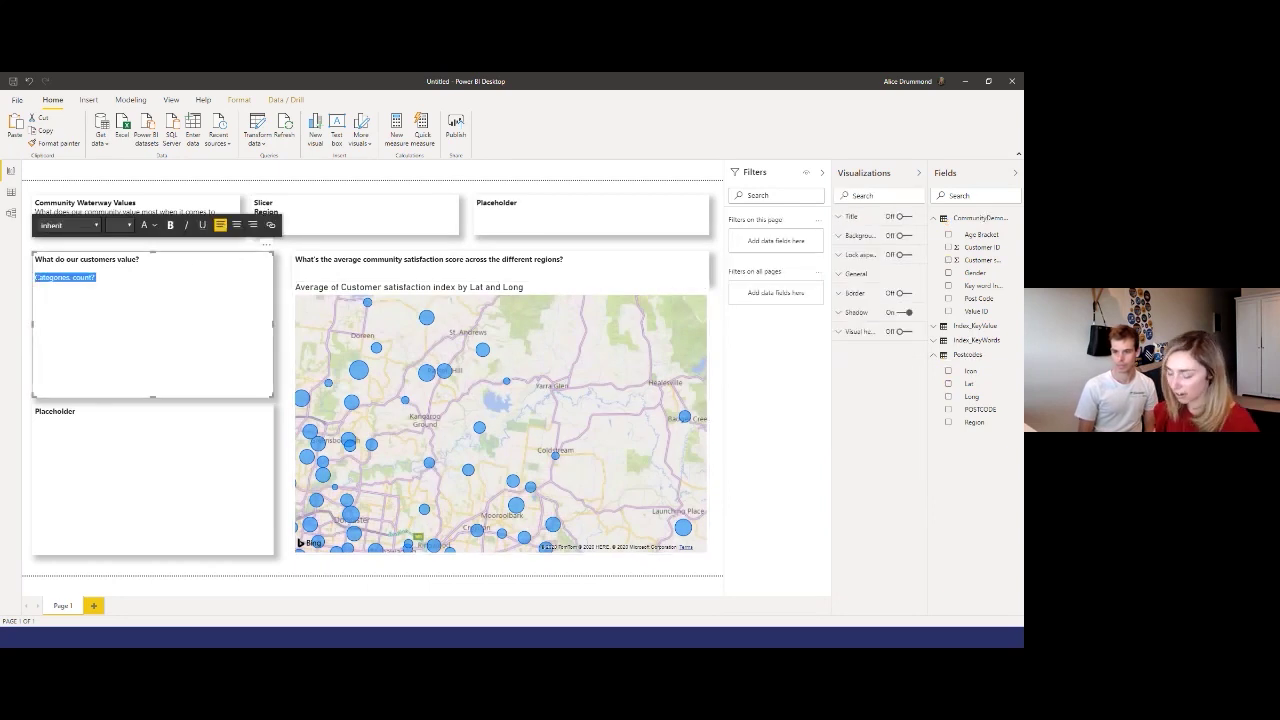
pyautogui.press('BackSpace')
pyautogui.moveTo(154, 366); pyautogui.dragTo(156, 272)
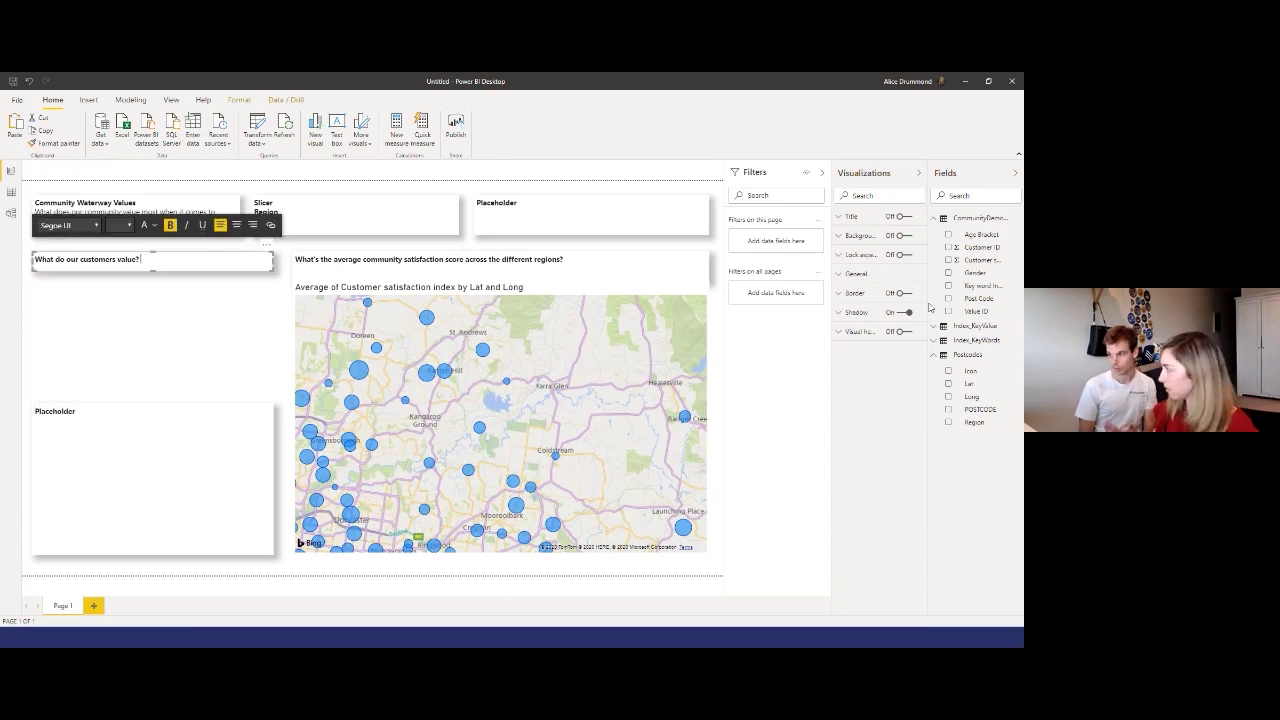
pyautogui.click(183, 306)
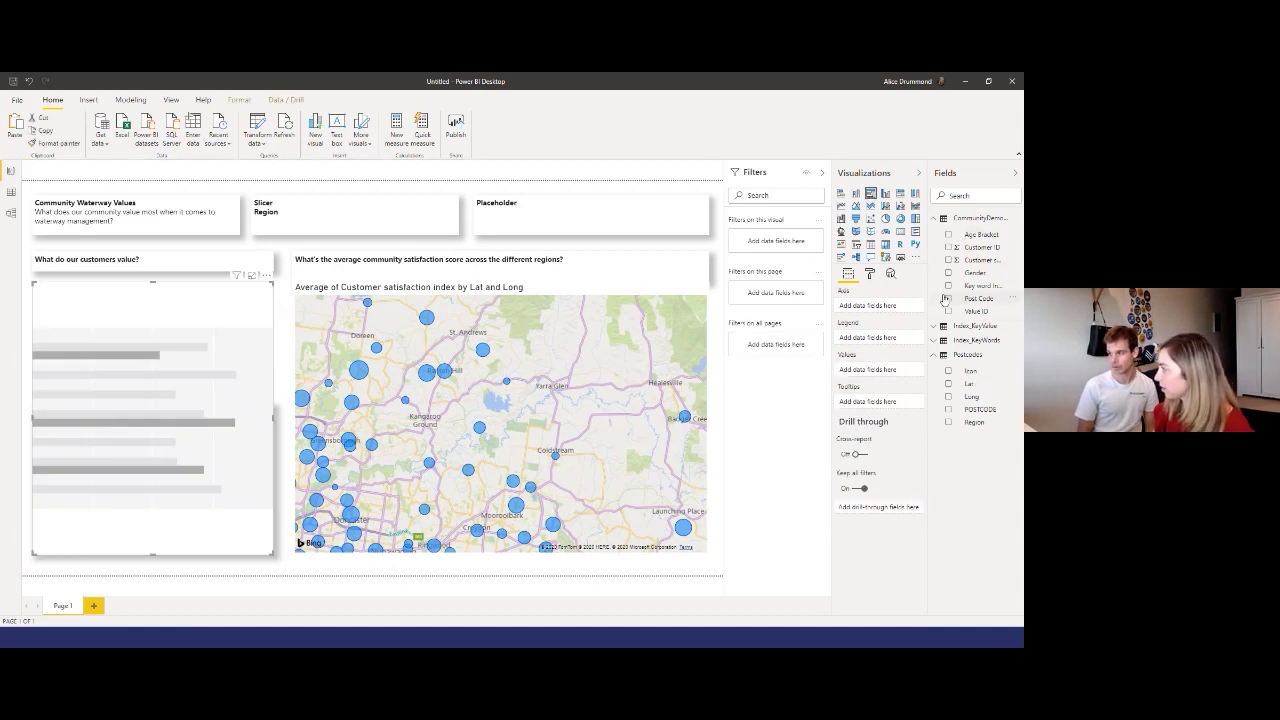
# Step: Fill the bar chart with Customer ID as its values and Community Values from Index_KeyValue on the axis
pyautogui.moveTo(985, 248); pyautogui.dragTo(905, 376)
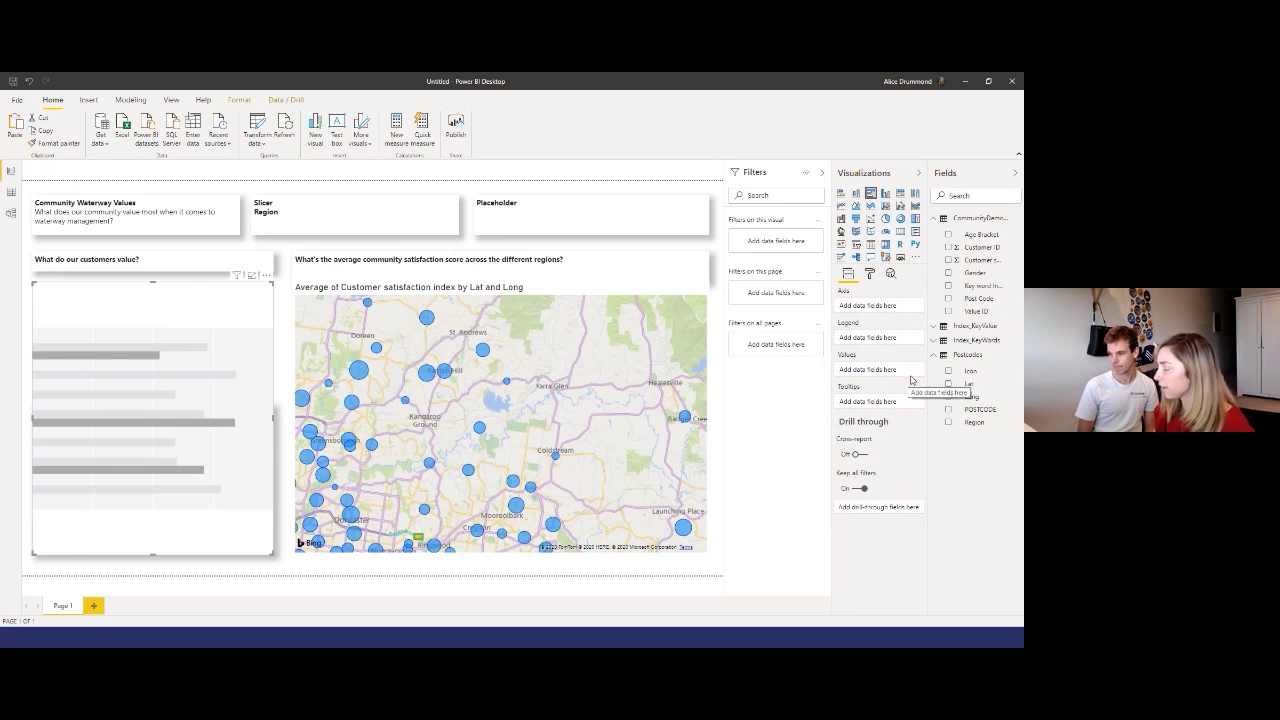
pyautogui.click(907, 374)
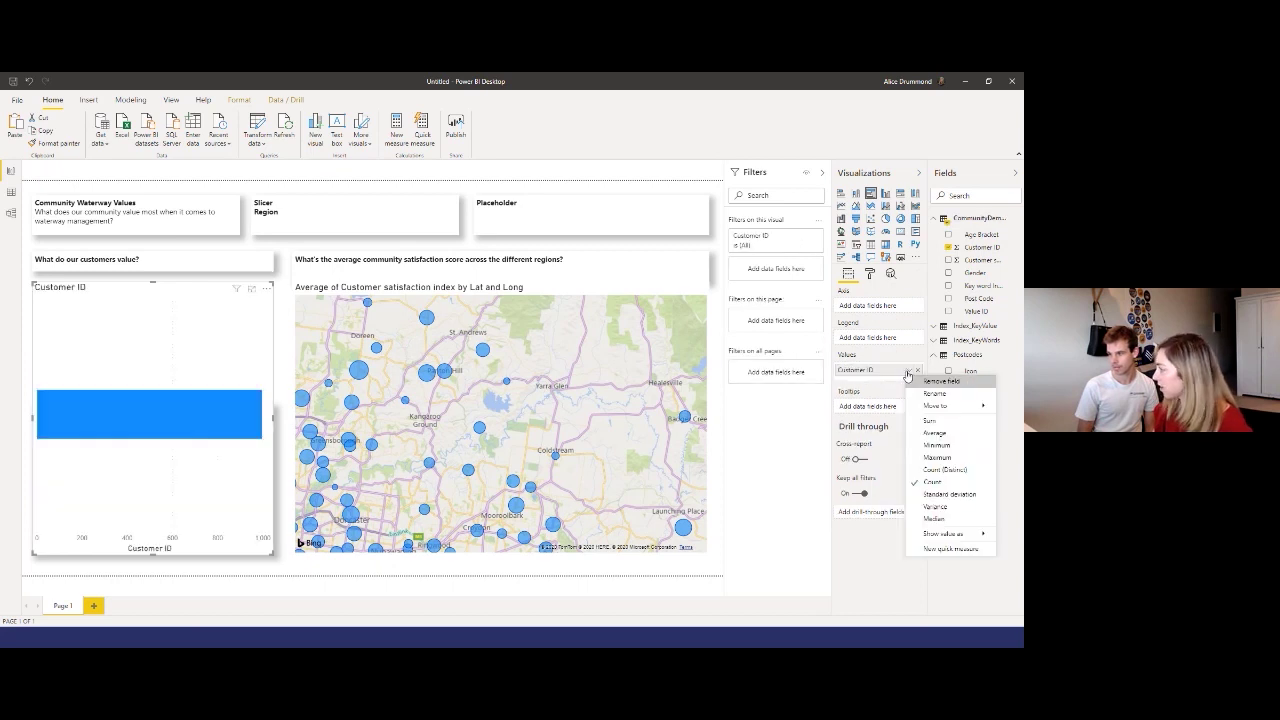
pyautogui.click(897, 323)
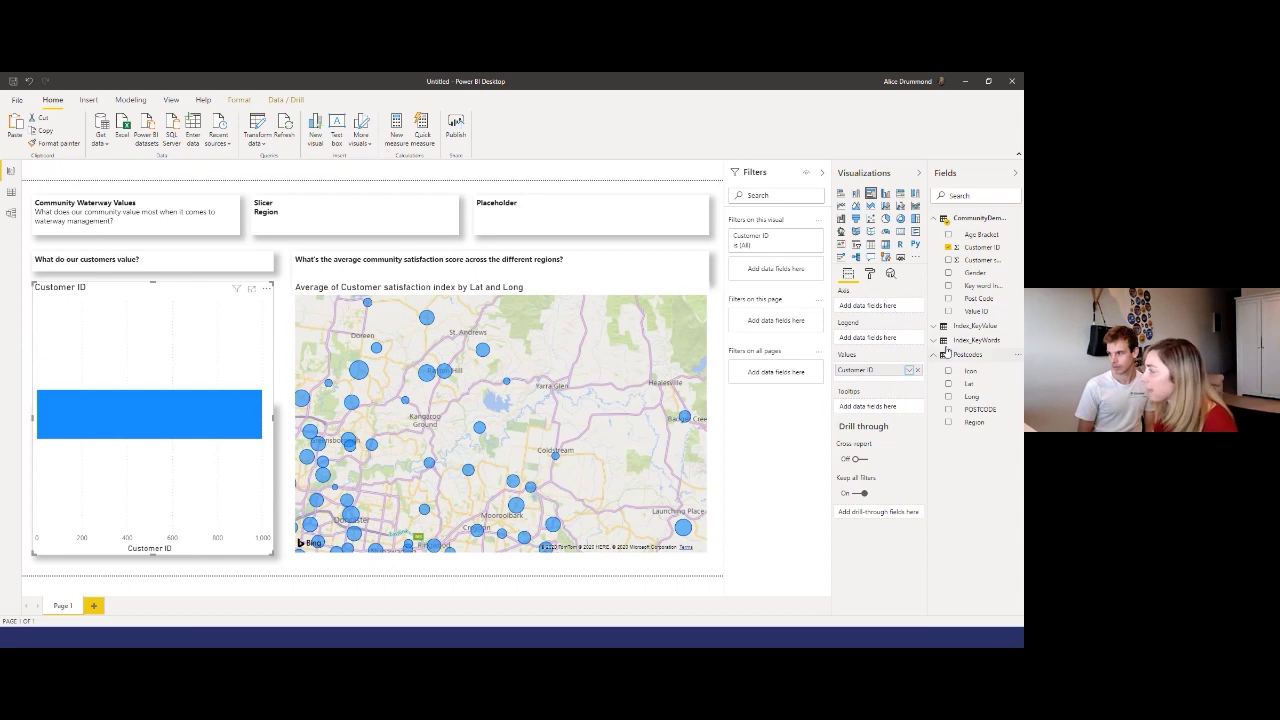
pyautogui.click(935, 329)
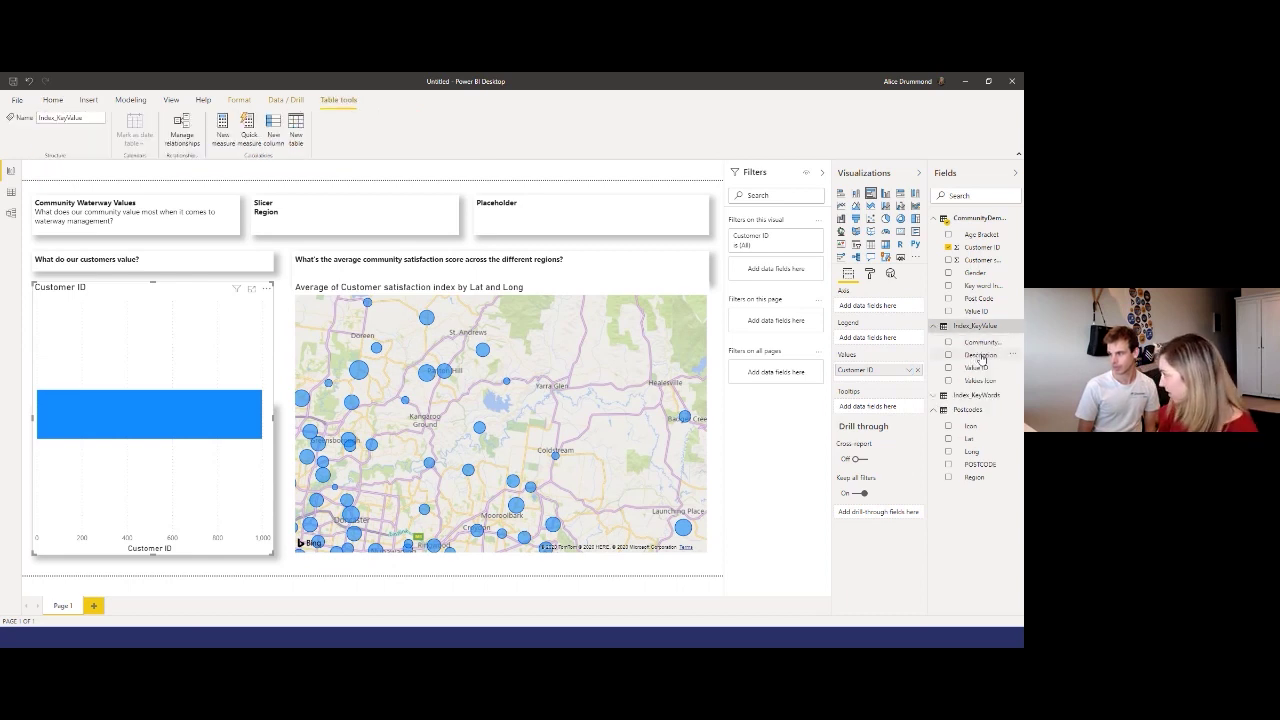
pyautogui.moveTo(984, 346); pyautogui.dragTo(880, 306)
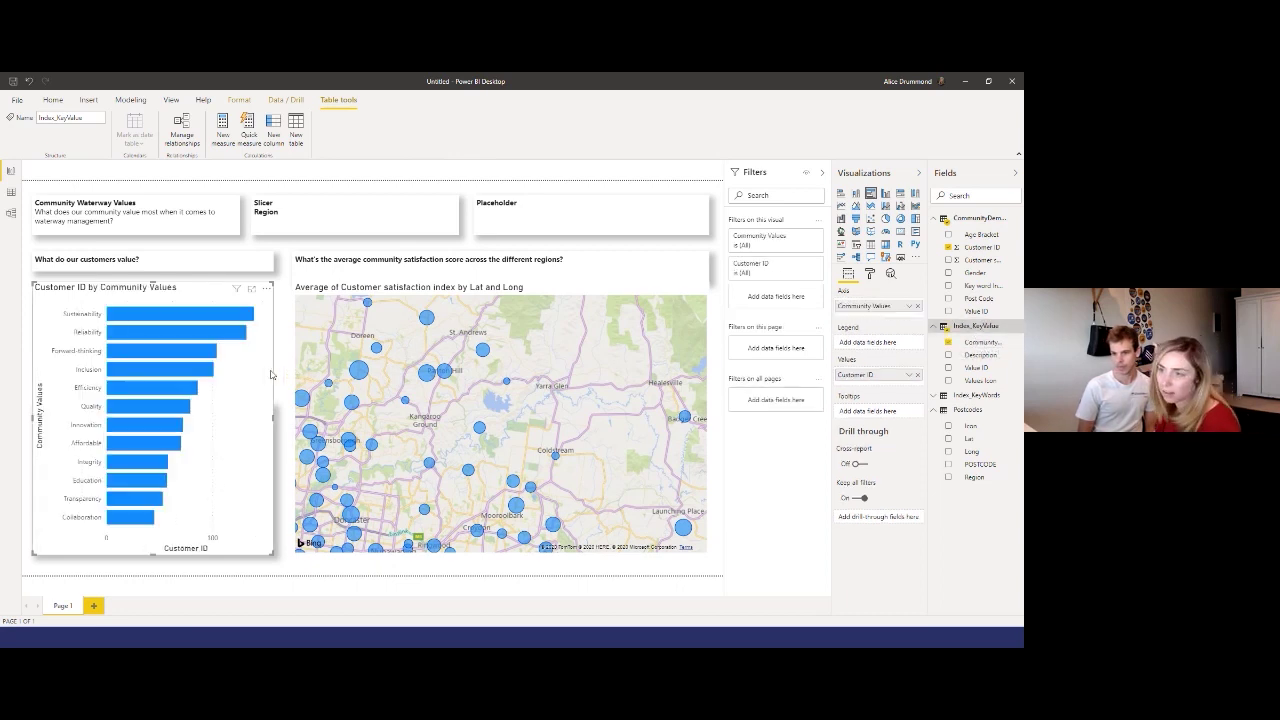
pyautogui.click(153, 560)
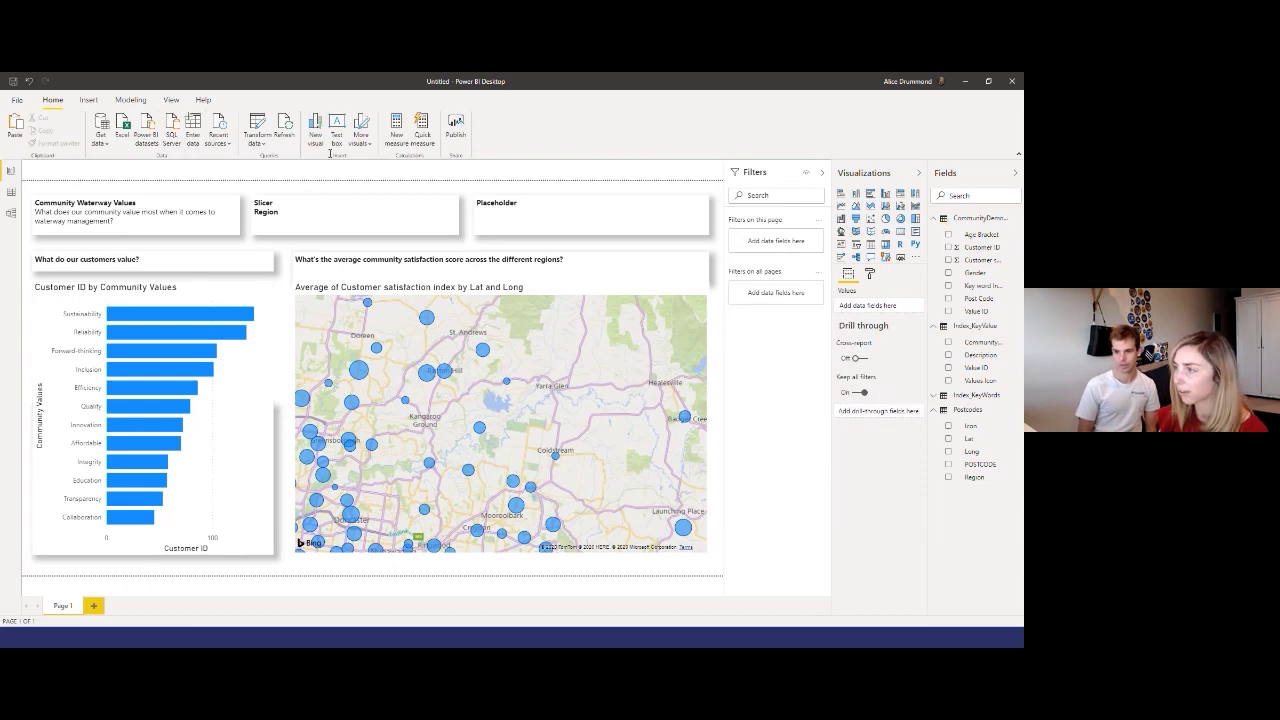
# Step: Replace the "Slicer Region" text box with a horizontal slicer on the Region field from Postcodes, fitted between the title and Placeholder boxes
pyautogui.click(318, 204)
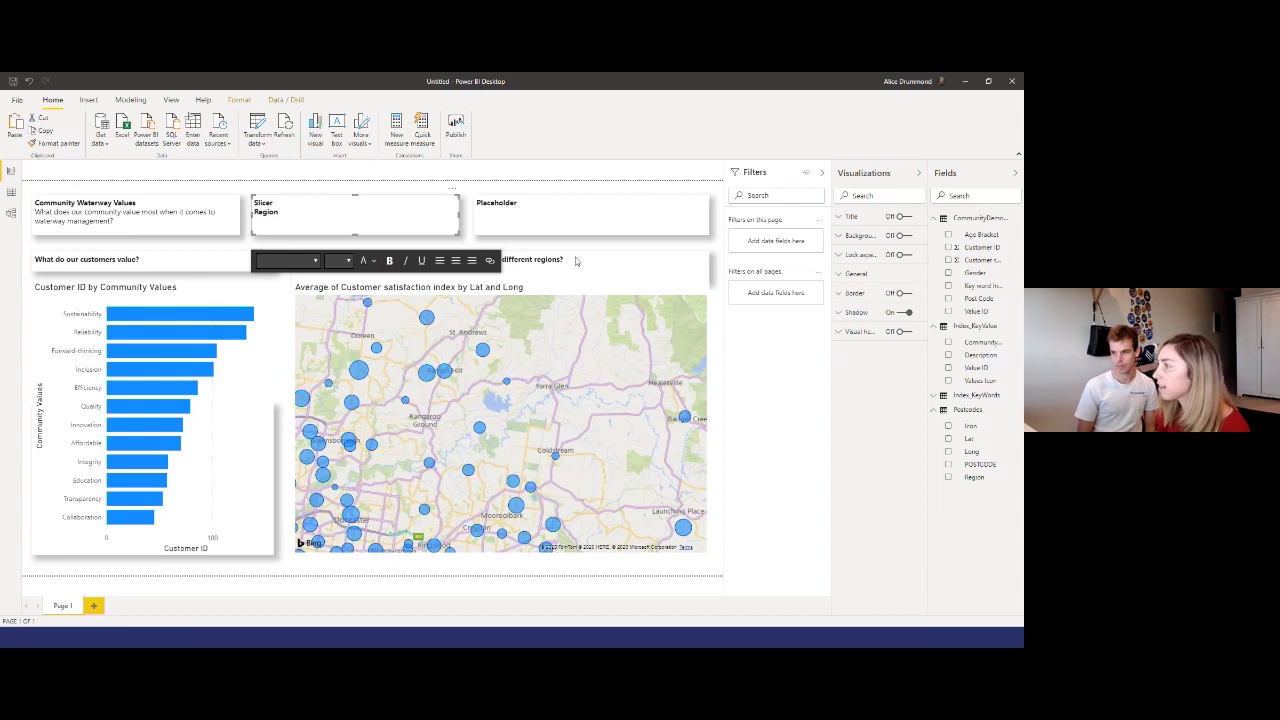
pyautogui.press('Delete')
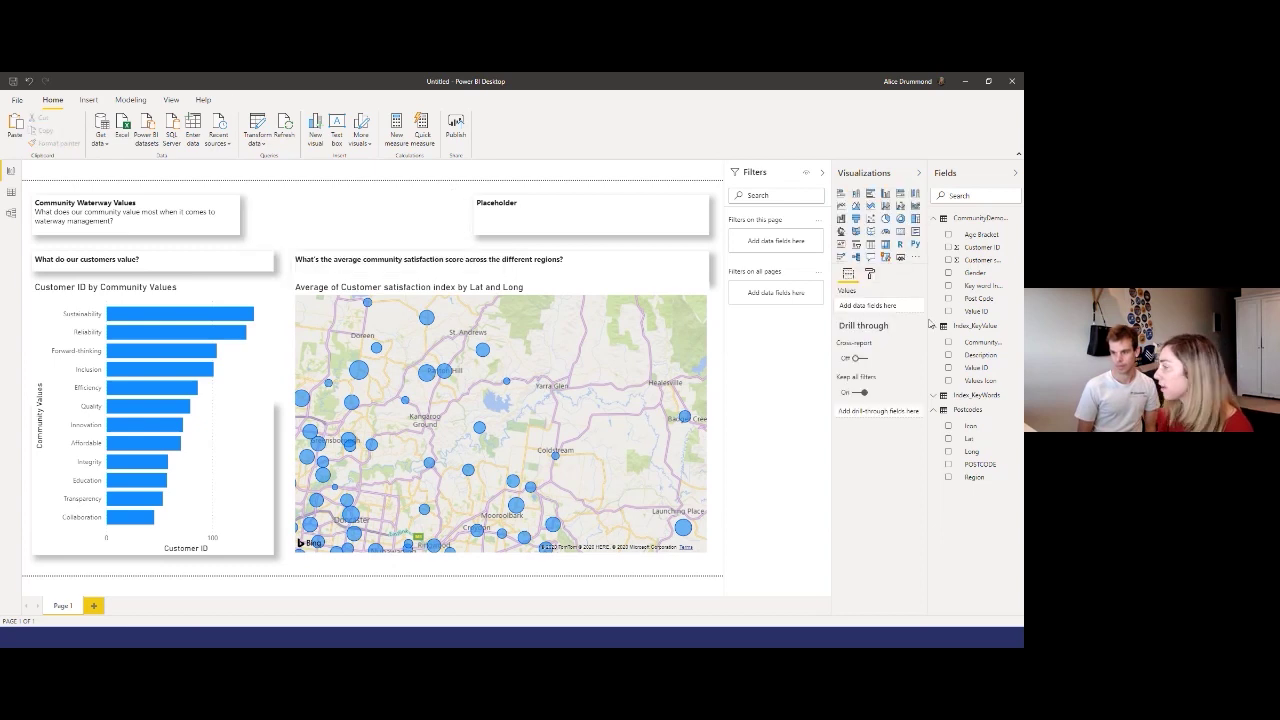
pyautogui.click(858, 255)
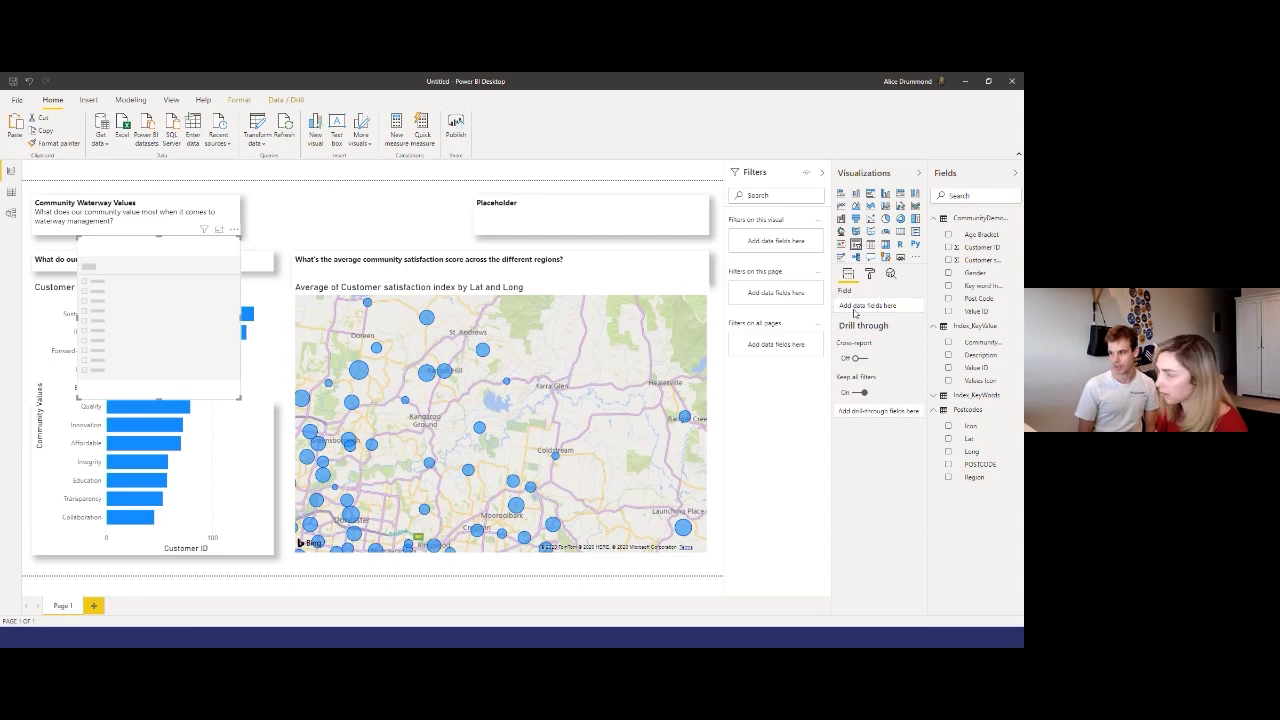
pyautogui.moveTo(298, 393); pyautogui.dragTo(455, 196)
pyautogui.click(284, 213)
pyautogui.click(284, 213)
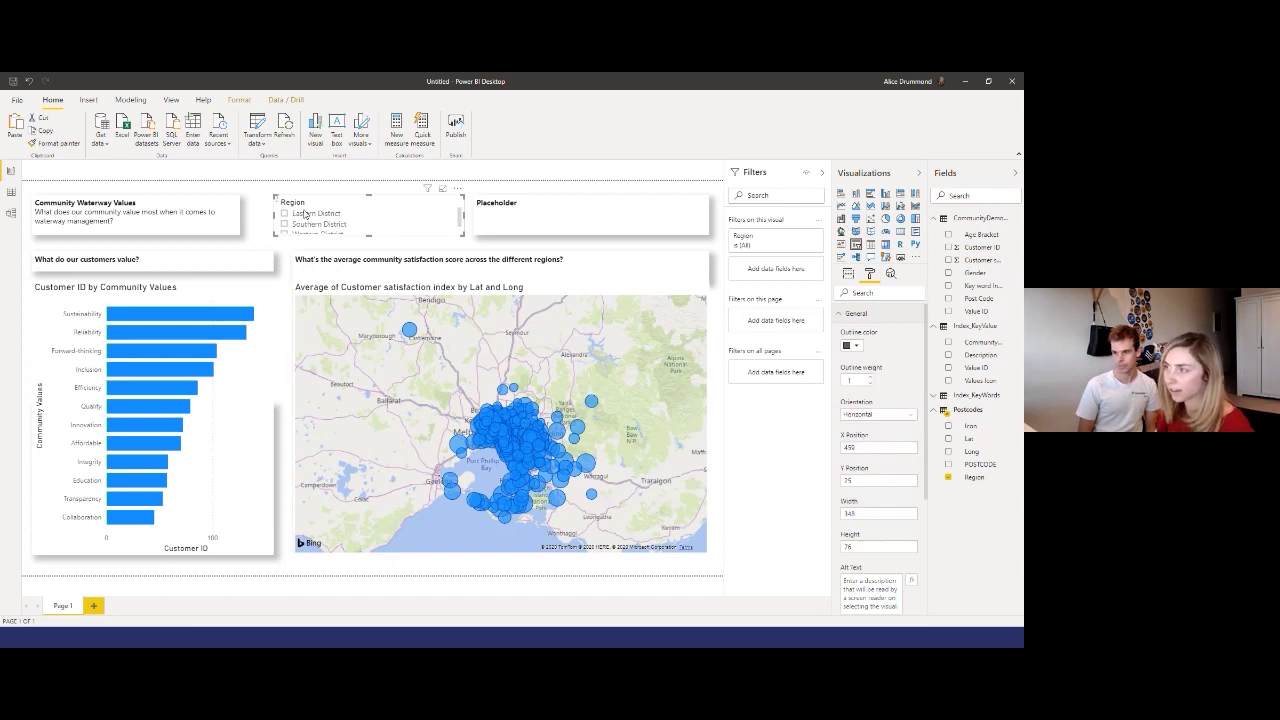
# Step: Turn off the region slicer's background and slicer header
pyautogui.click(855, 314)
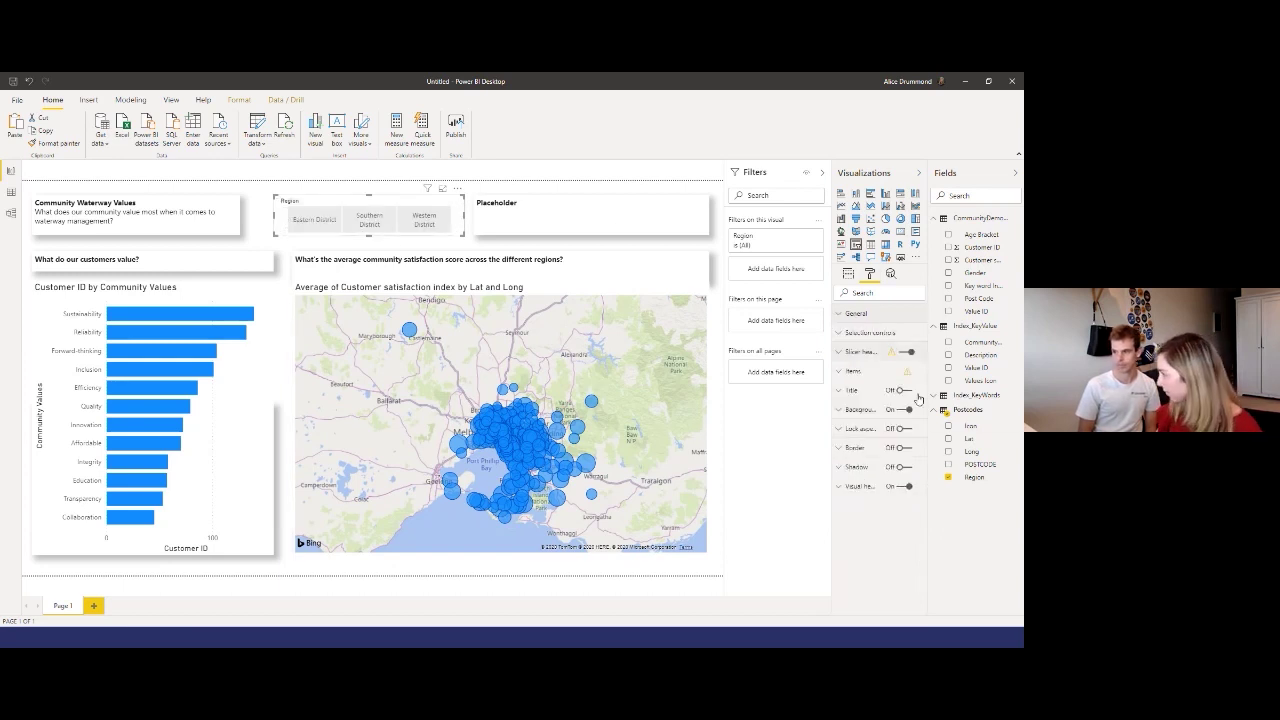
pyautogui.click(906, 414)
pyautogui.click(906, 352)
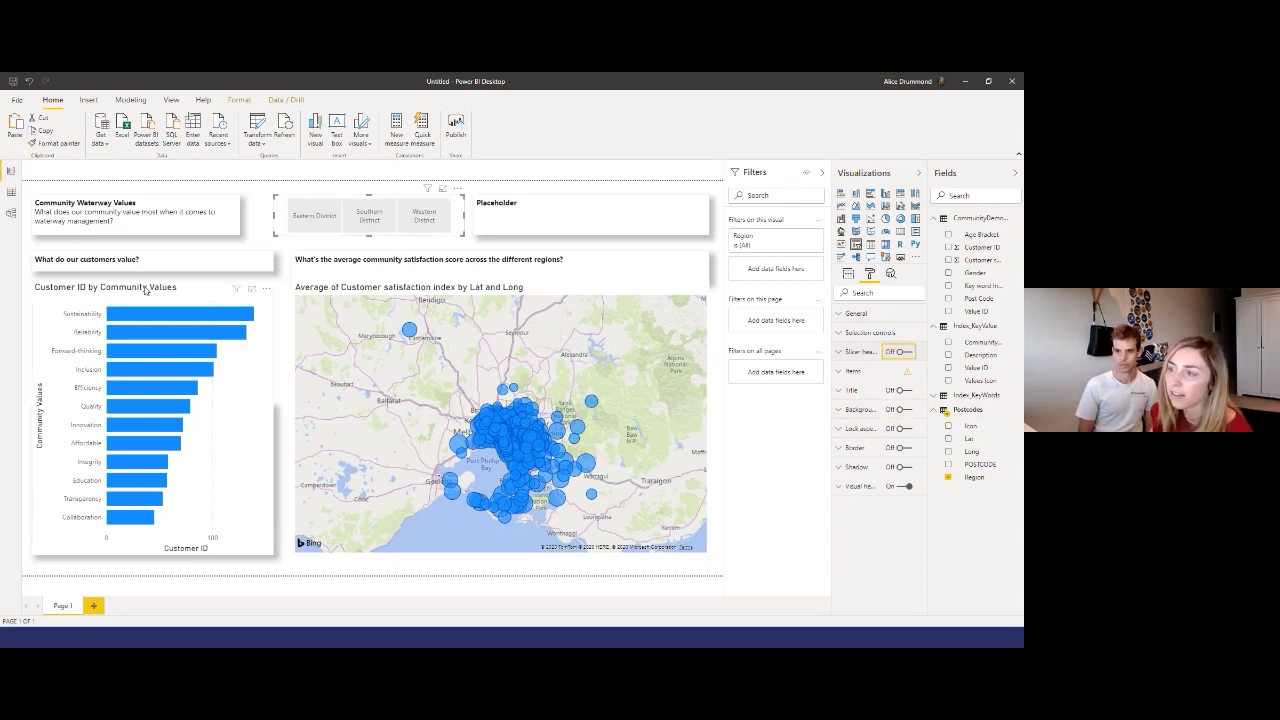
# Step: Resize the community values bar chart to fit between its heading strip and the Placeholder box below it
pyautogui.click(151, 555)
pyautogui.moveTo(162, 524); pyautogui.dragTo(170, 403)
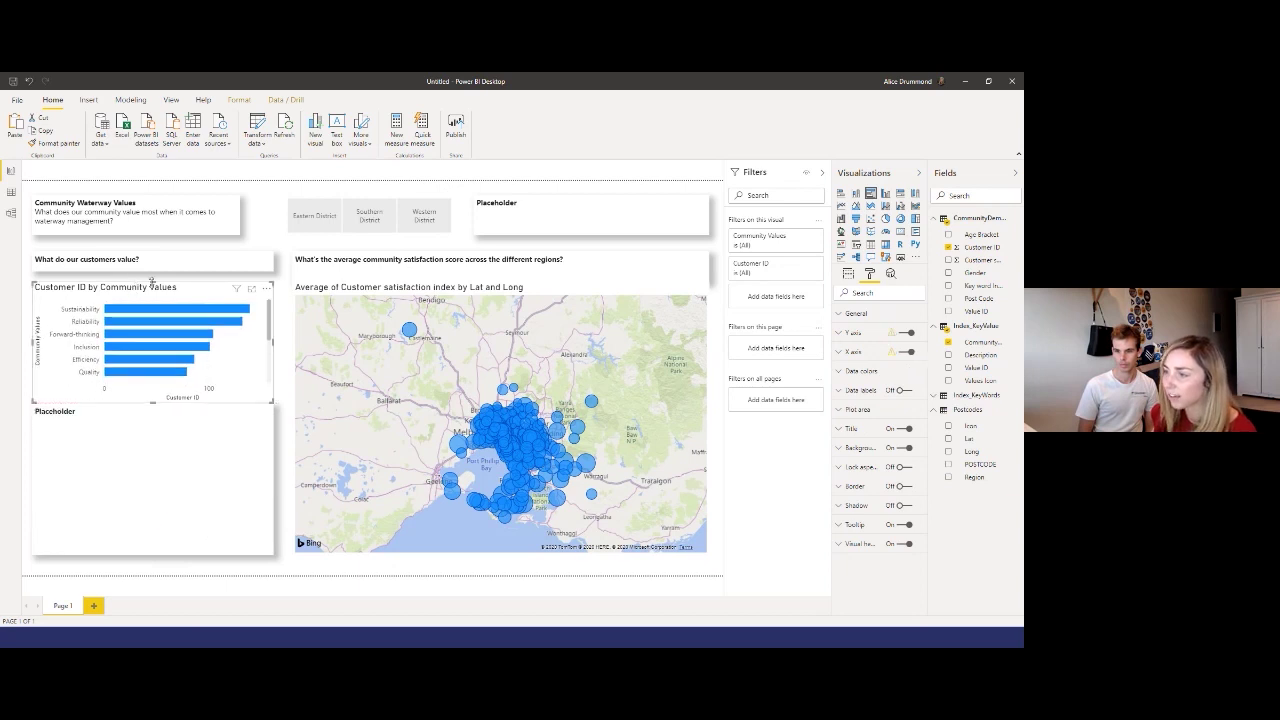
pyautogui.moveTo(153, 278); pyautogui.dragTo(158, 271)
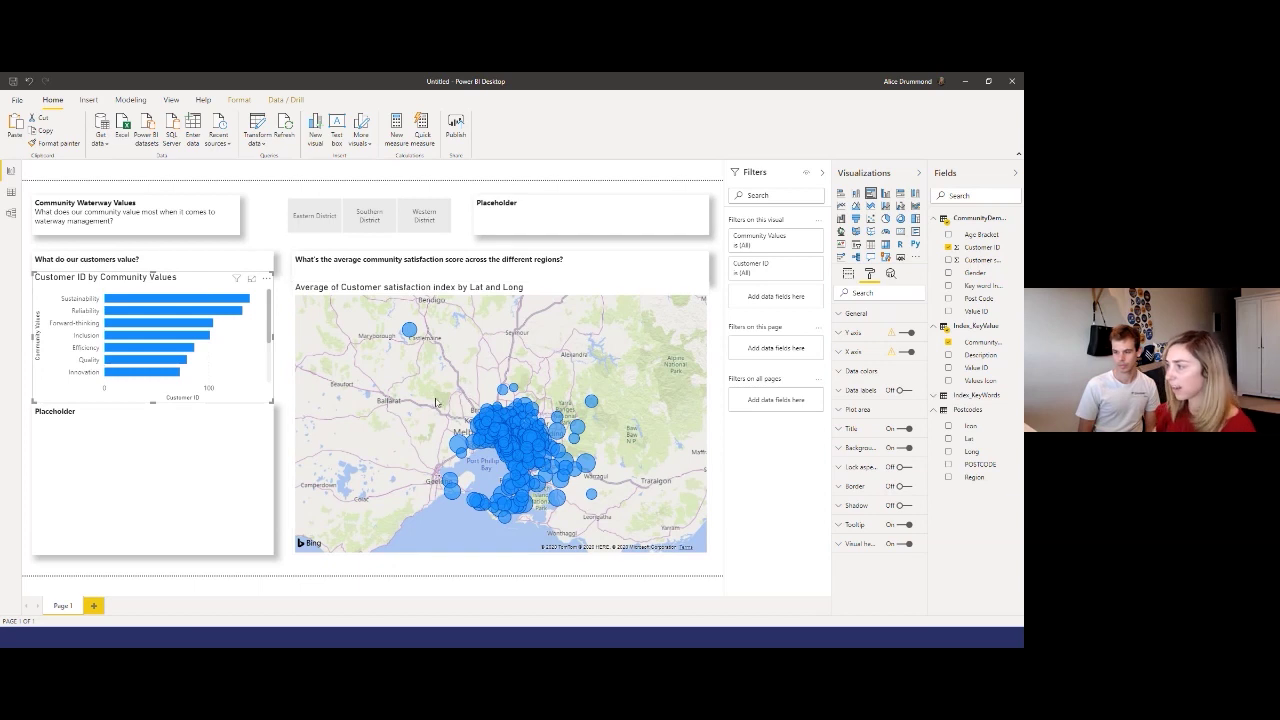
# Step: Test the region slicer by filtering the page to Eastern District, and clear that selection
pyautogui.click(400, 244)
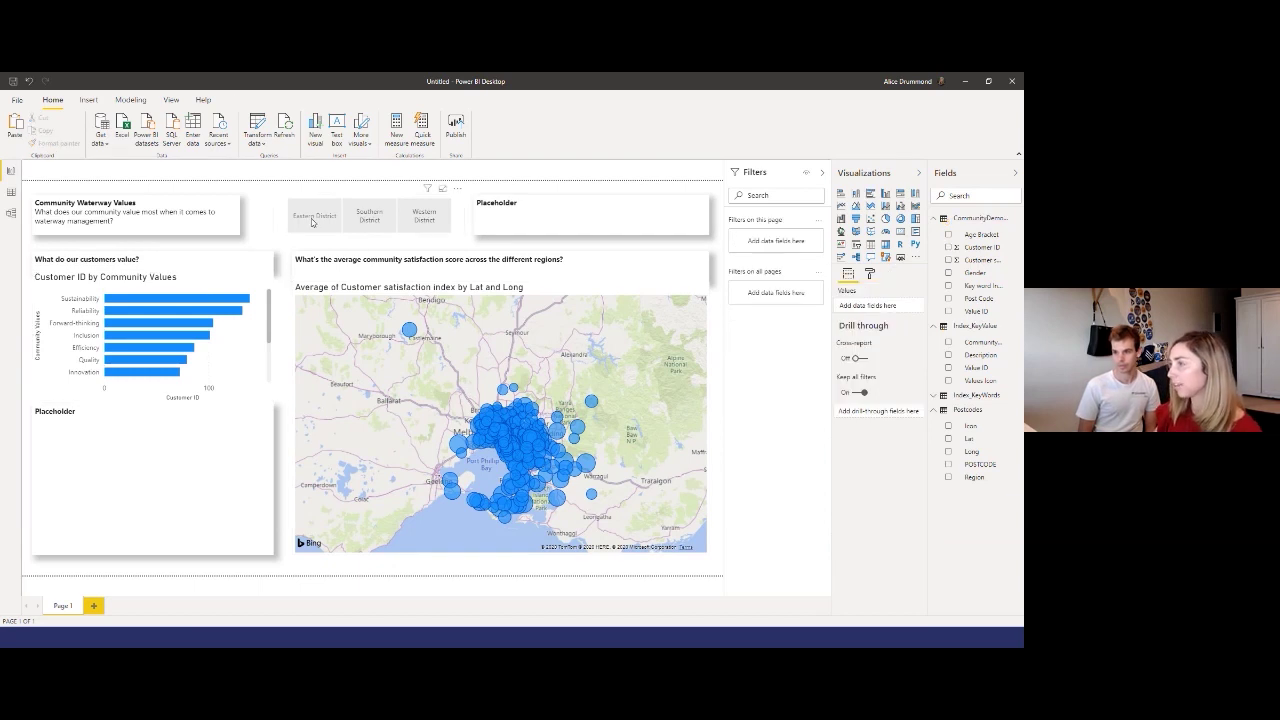
pyautogui.click(312, 221)
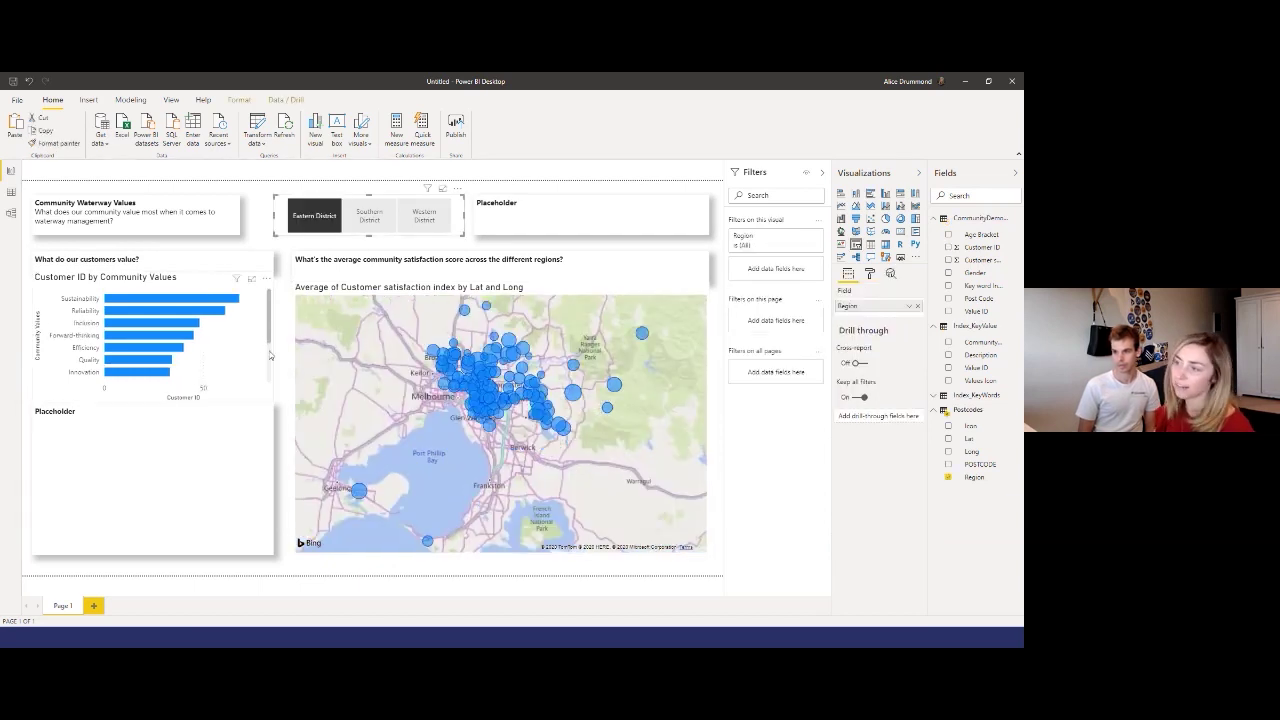
pyautogui.click(291, 225)
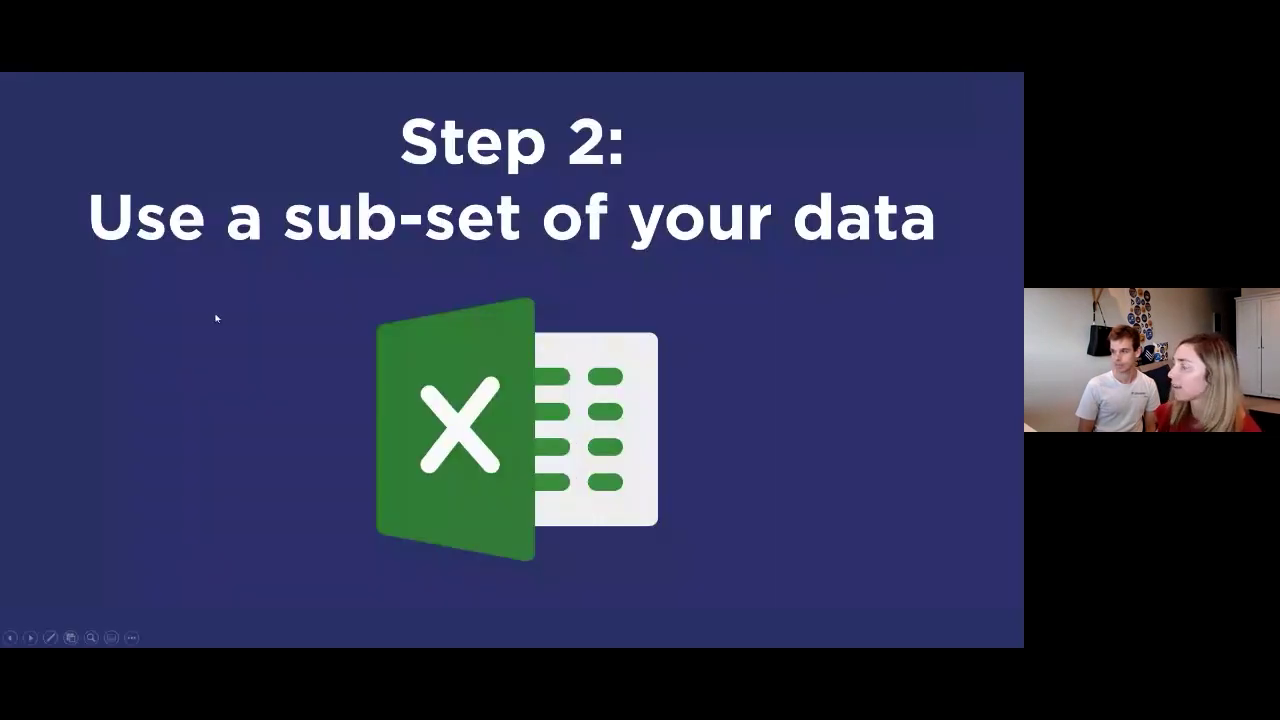
pyautogui.press('Right')
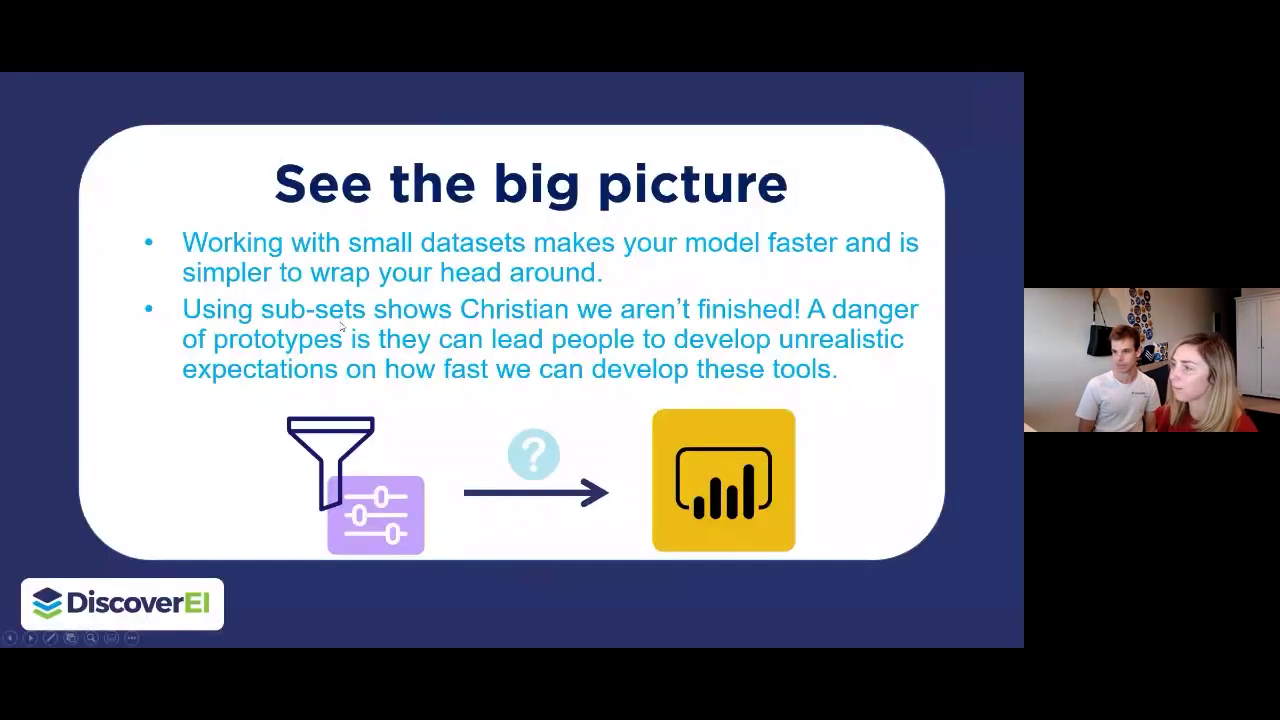
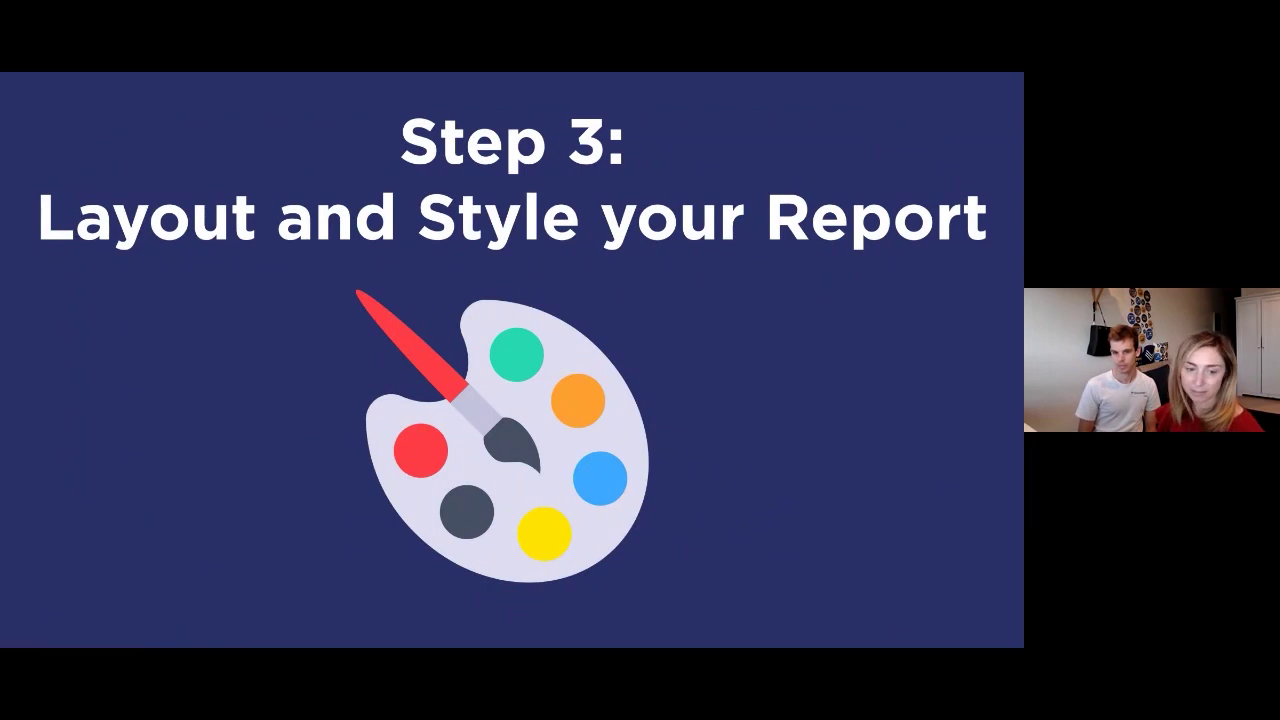
# Step: Switch back to Power BI and collapse the Filters, Visualizations and Fields panes to enlarge the report page
pyautogui.hotkey('alt', 'Tab')
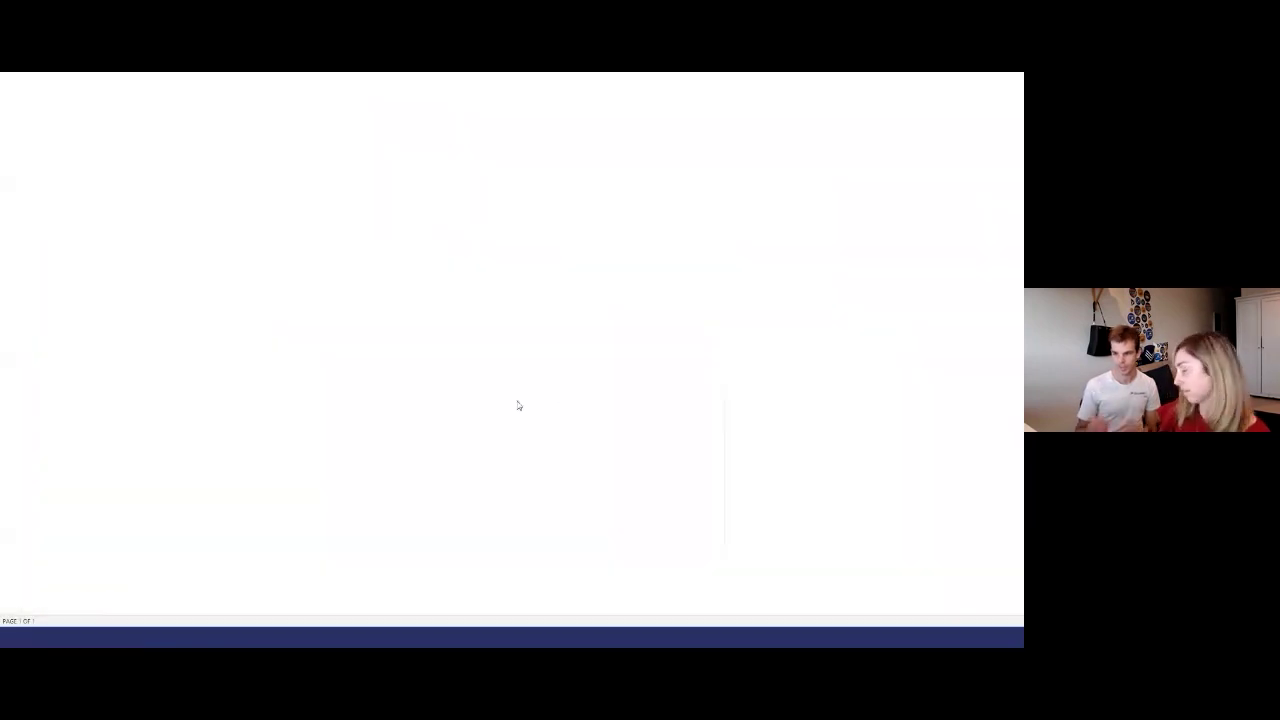
pyautogui.click(824, 172)
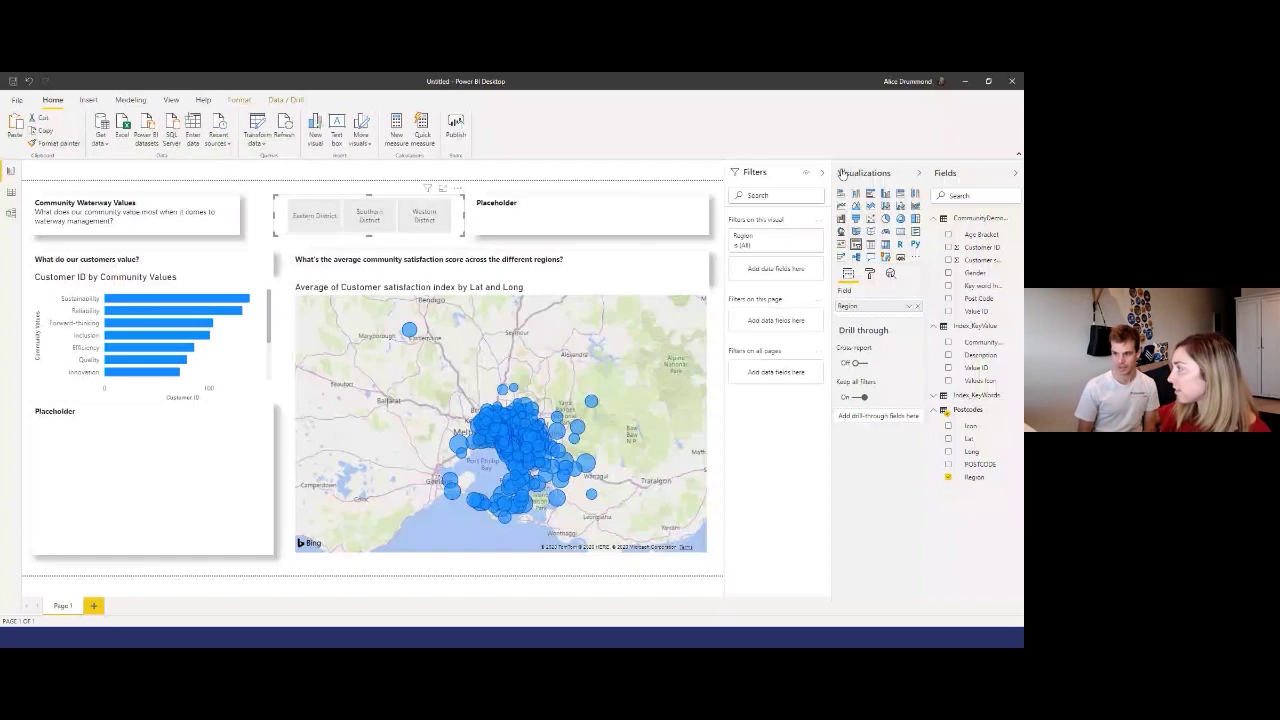
pyautogui.click(918, 174)
pyautogui.click(1015, 174)
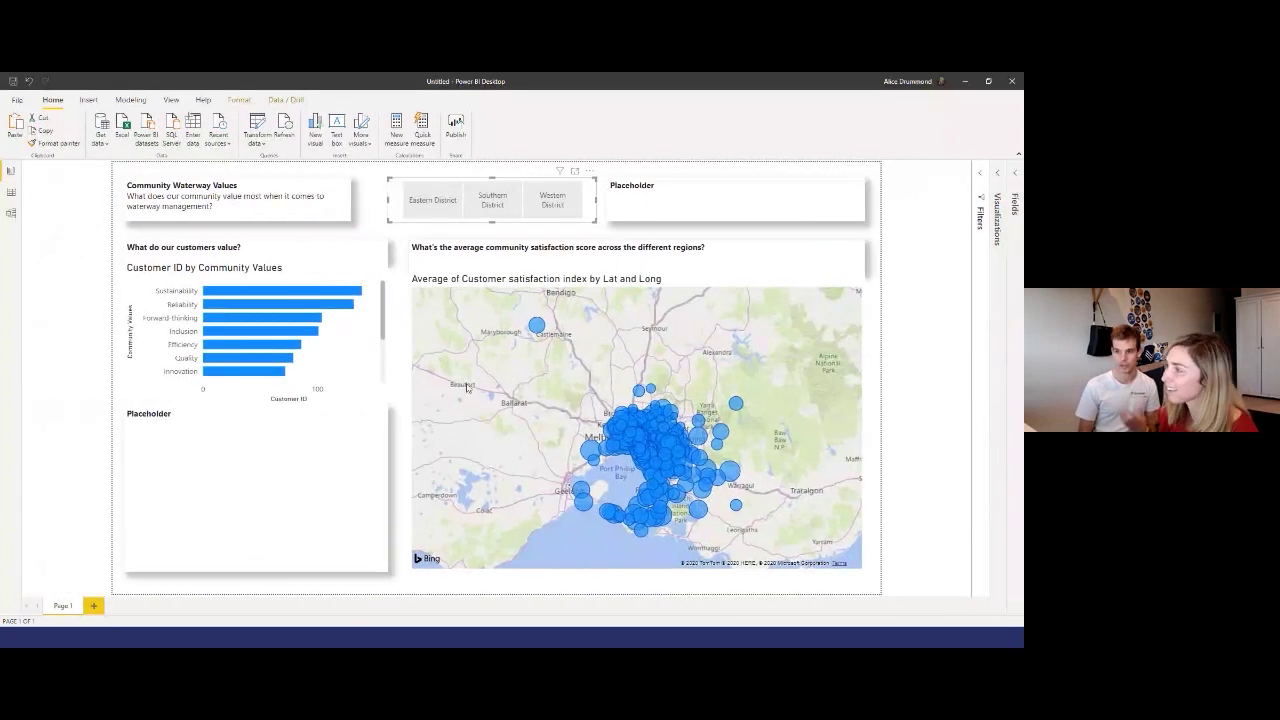
# Step: Capture a screen snip of the whole report page with no visual selected
pyautogui.click(74, 375)
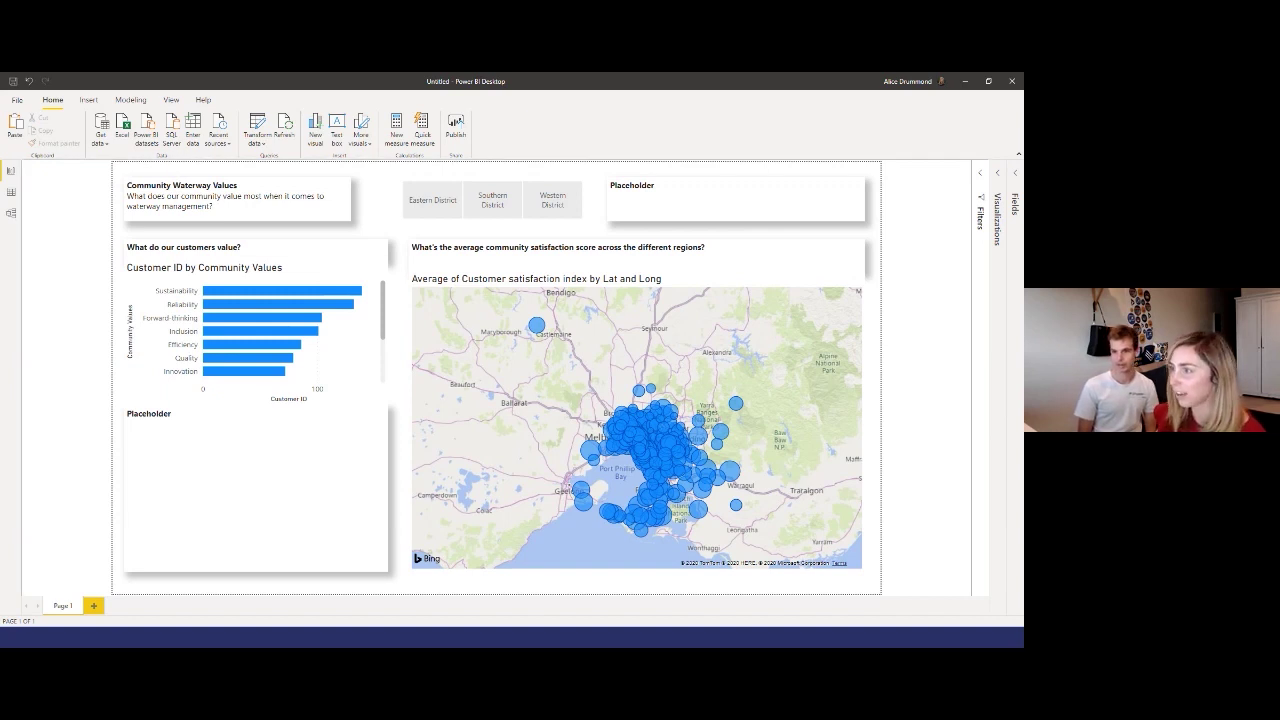
pyautogui.press('super+shift+s')
pyautogui.moveTo(110, 160); pyautogui.dragTo(884, 597)
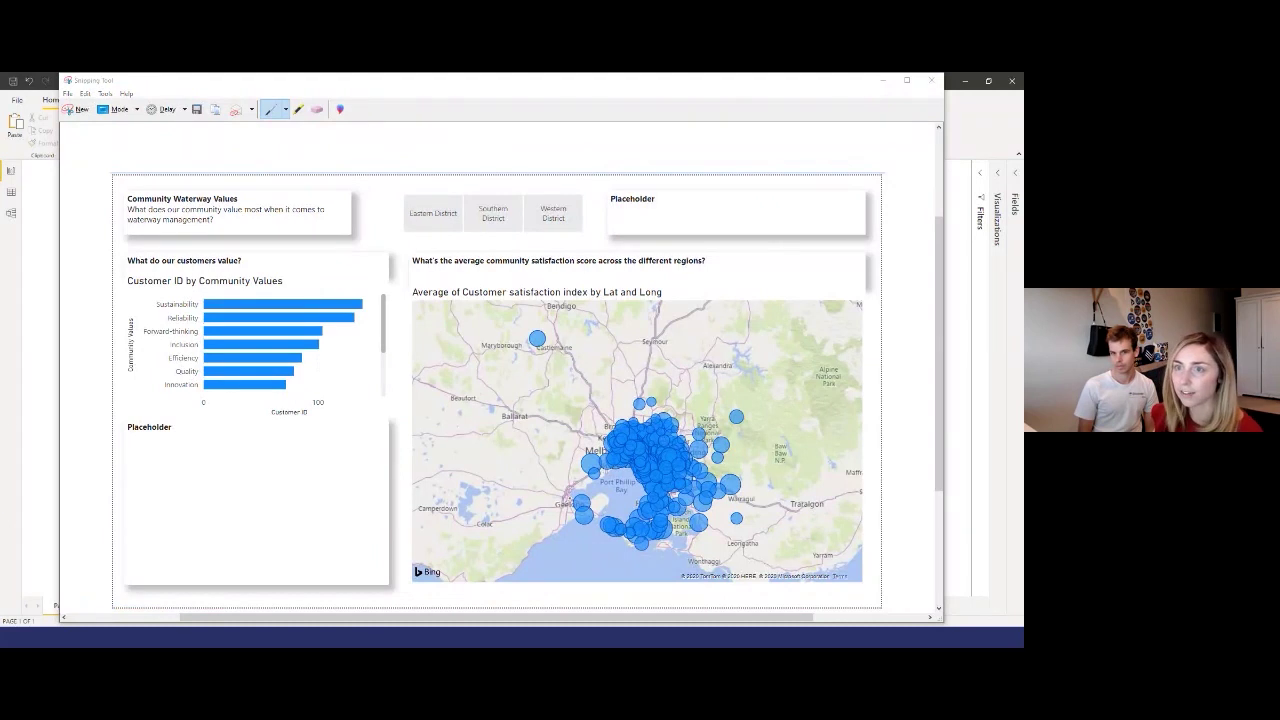
# Step: Switch to the Customer Sentiment Background presentation in PowerPoint and add a new slide after slide 2
pyautogui.hotkey('alt', 'Tab')
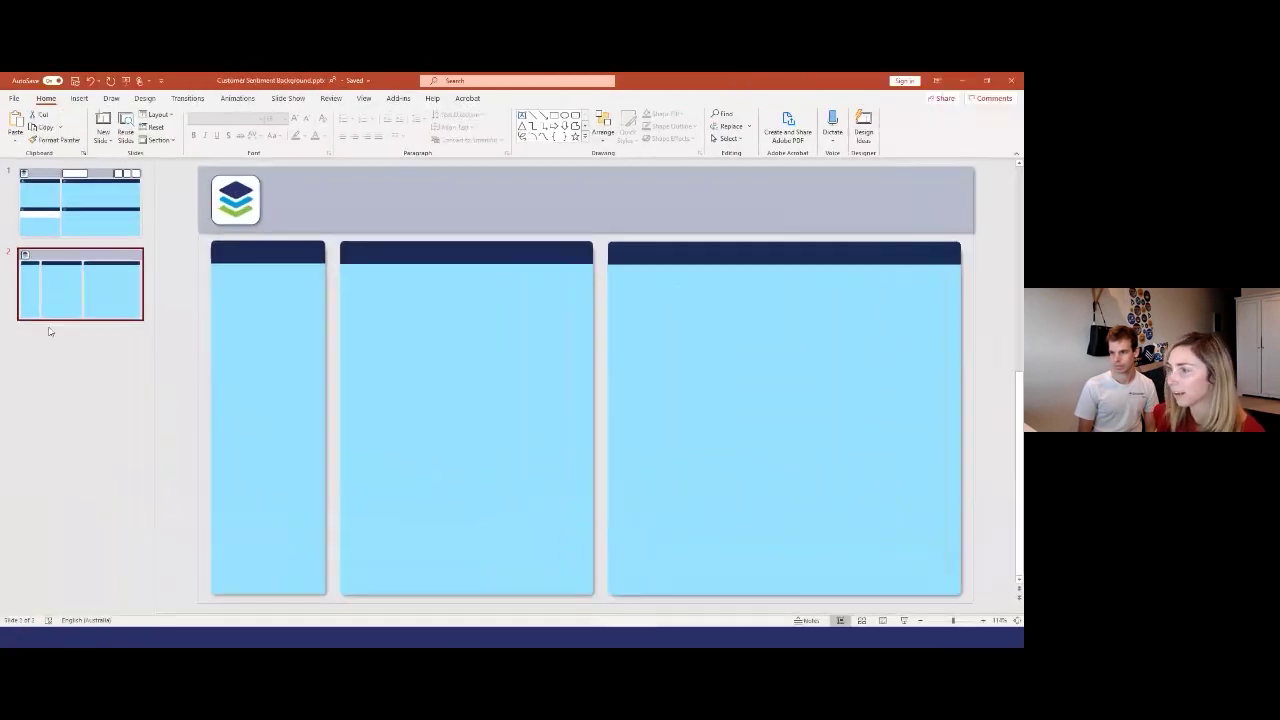
pyautogui.rightClick(56, 292)
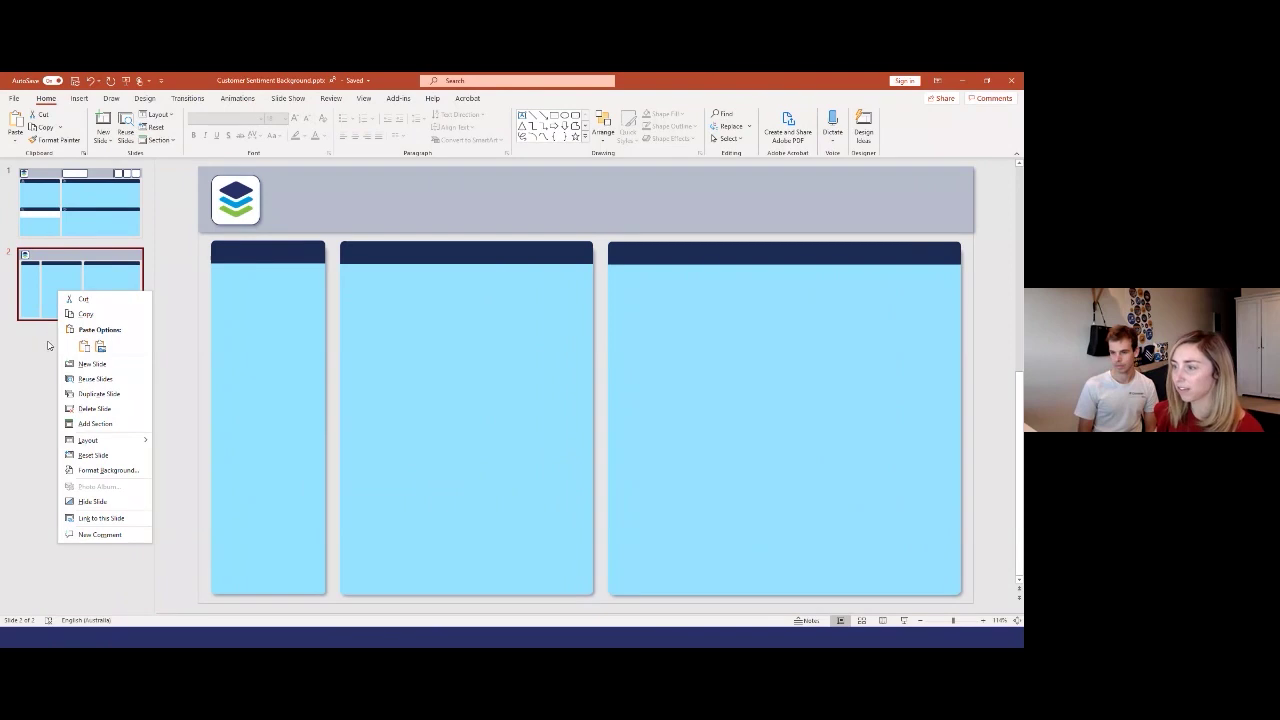
pyautogui.rightClick(52, 311)
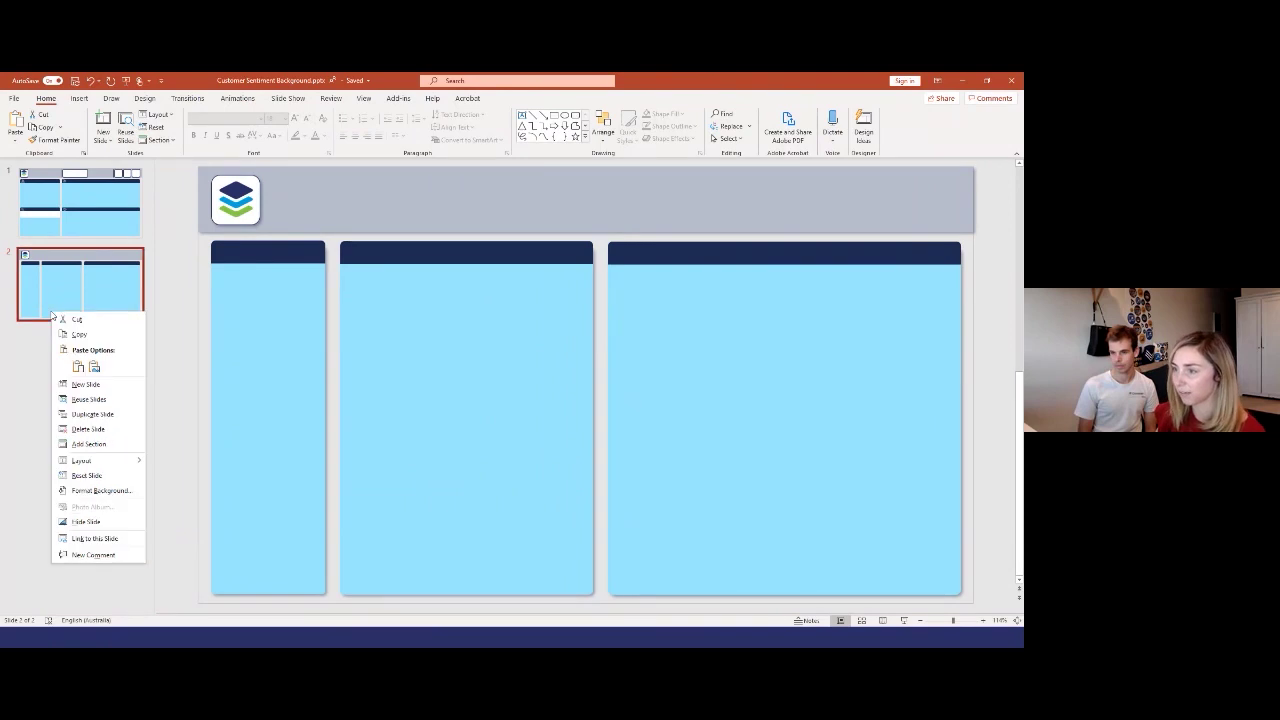
pyautogui.click(80, 386)
# Step: Delete the empty placeholders on slide 3, paste the report page snip onto it and dismiss the design suggestions
pyautogui.click(314, 275)
pyautogui.press('Delete')
pyautogui.click(318, 282)
pyautogui.press('Delete')
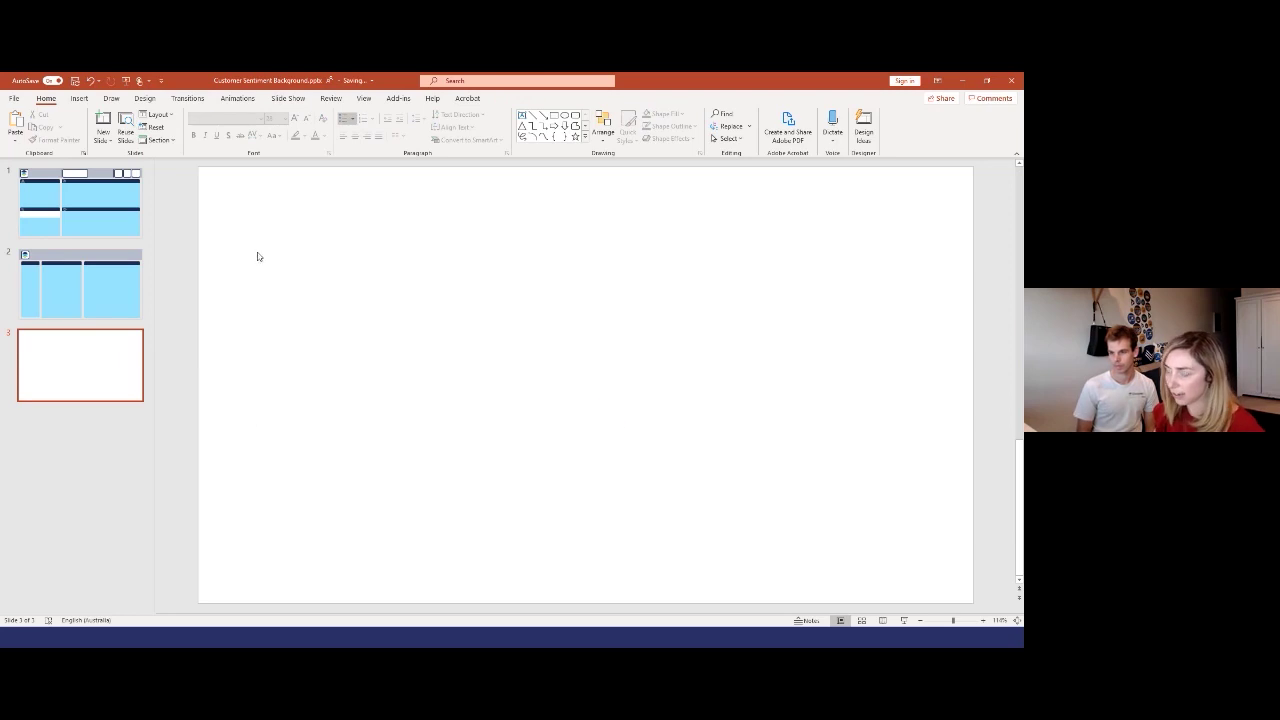
pyautogui.hotkey('ctrl', 'v')
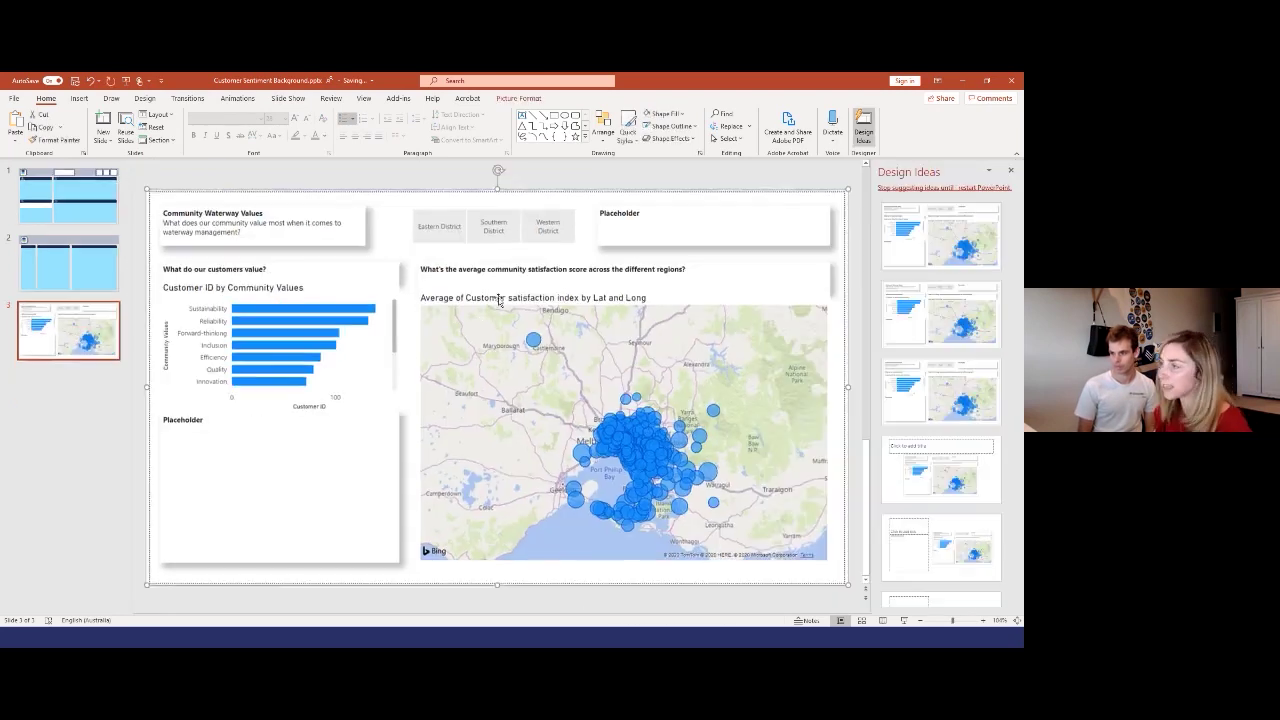
pyautogui.click(1010, 171)
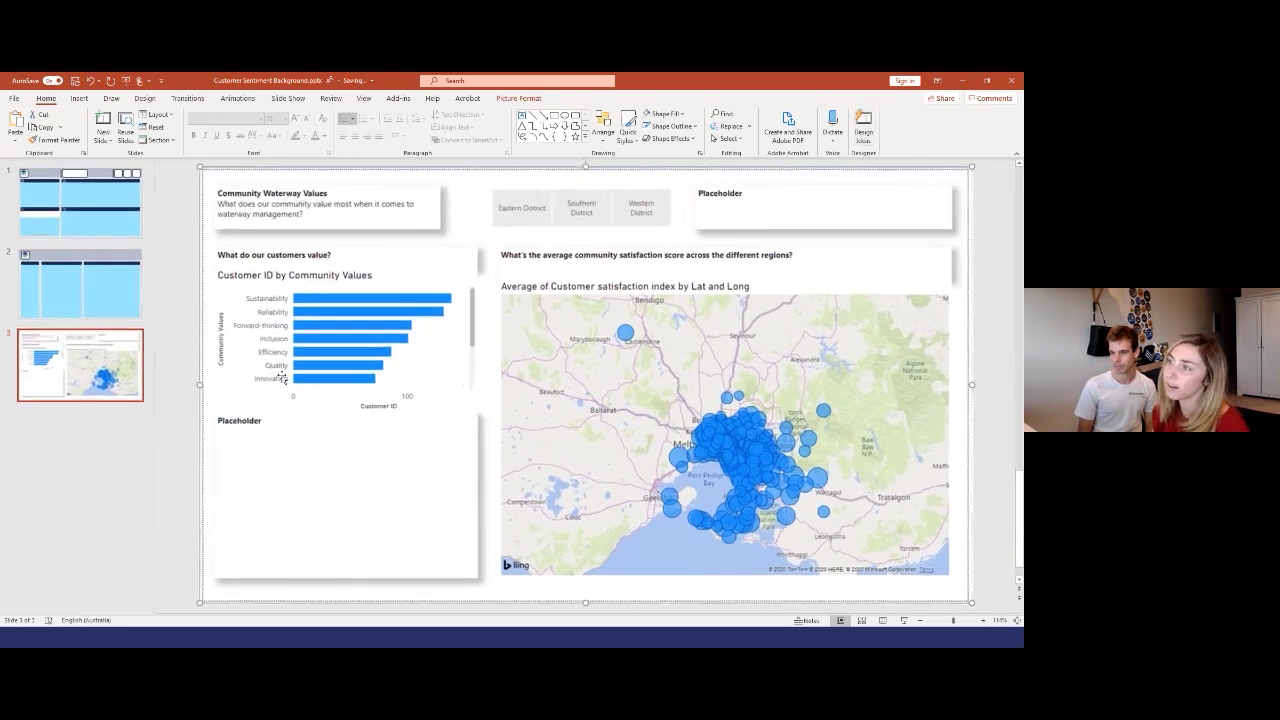
# Step: Copy the grey header banner from slide 2 onto slide 3 over the report snip
pyautogui.click(110, 294)
pyautogui.click(390, 216)
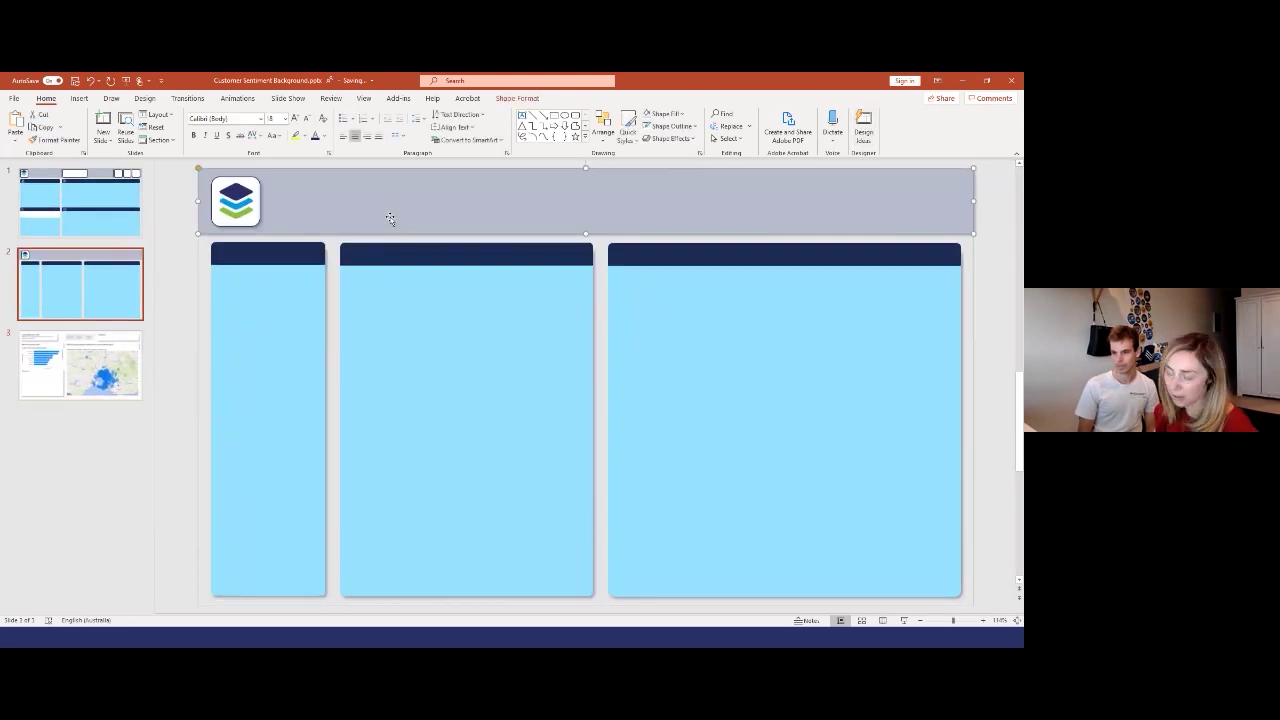
pyautogui.click(113, 338)
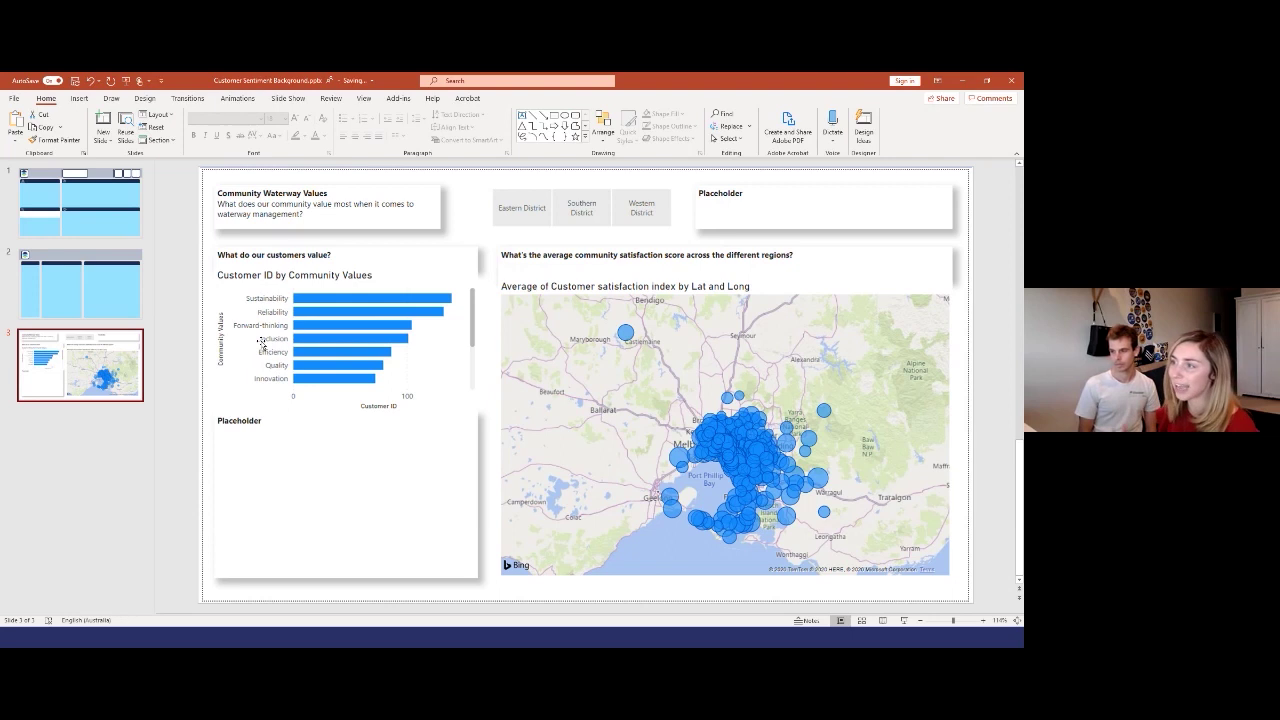
pyautogui.click(97, 285)
pyautogui.click(345, 216)
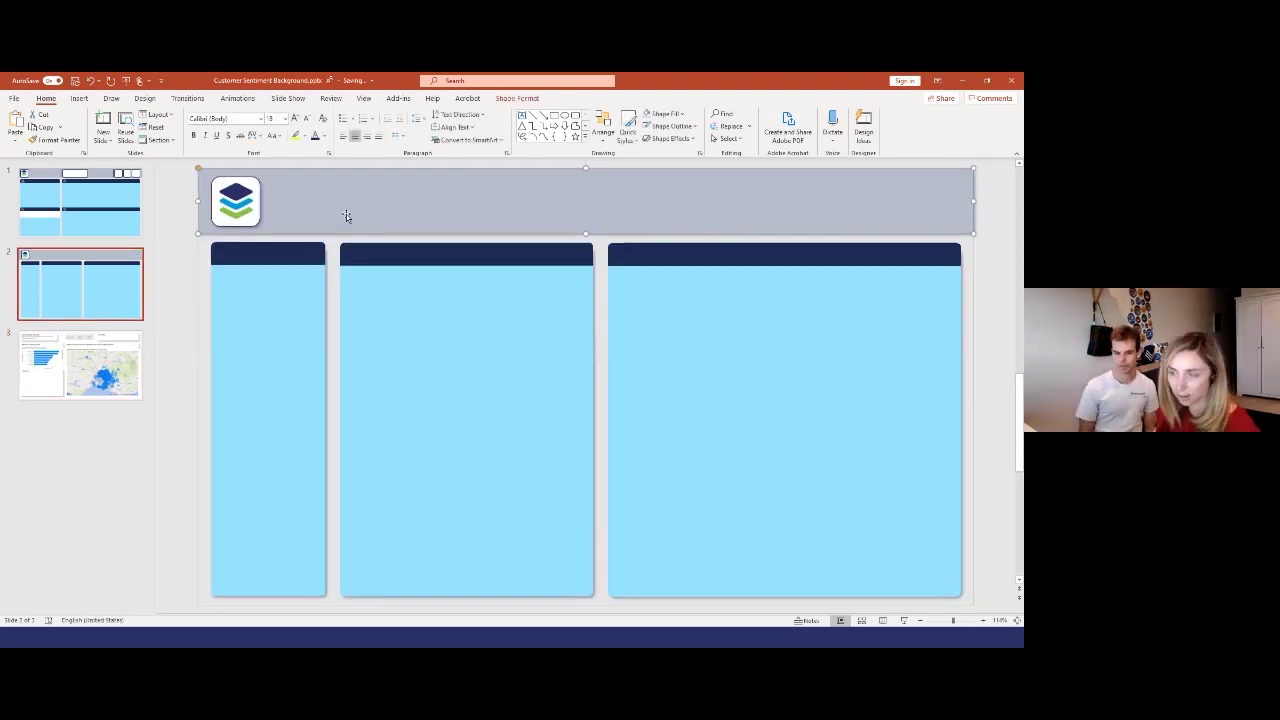
pyautogui.press('pagedown')
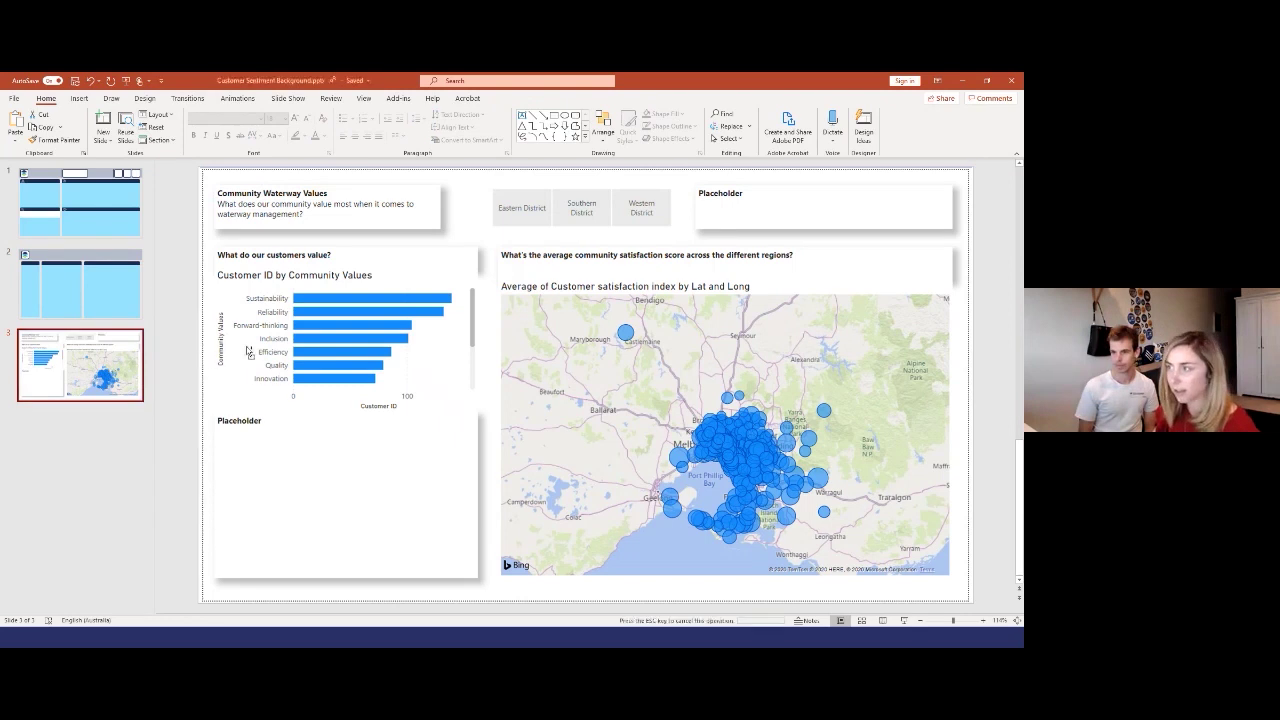
# Step: Copy the logo tile from slide 2 onto the header banner of slide 3
pyautogui.press('pageup')
pyautogui.click(255, 204)
pyautogui.hotkey('ctrl', 'c')
pyautogui.press('pagedown')
pyautogui.hotkey('ctrl', 'v')
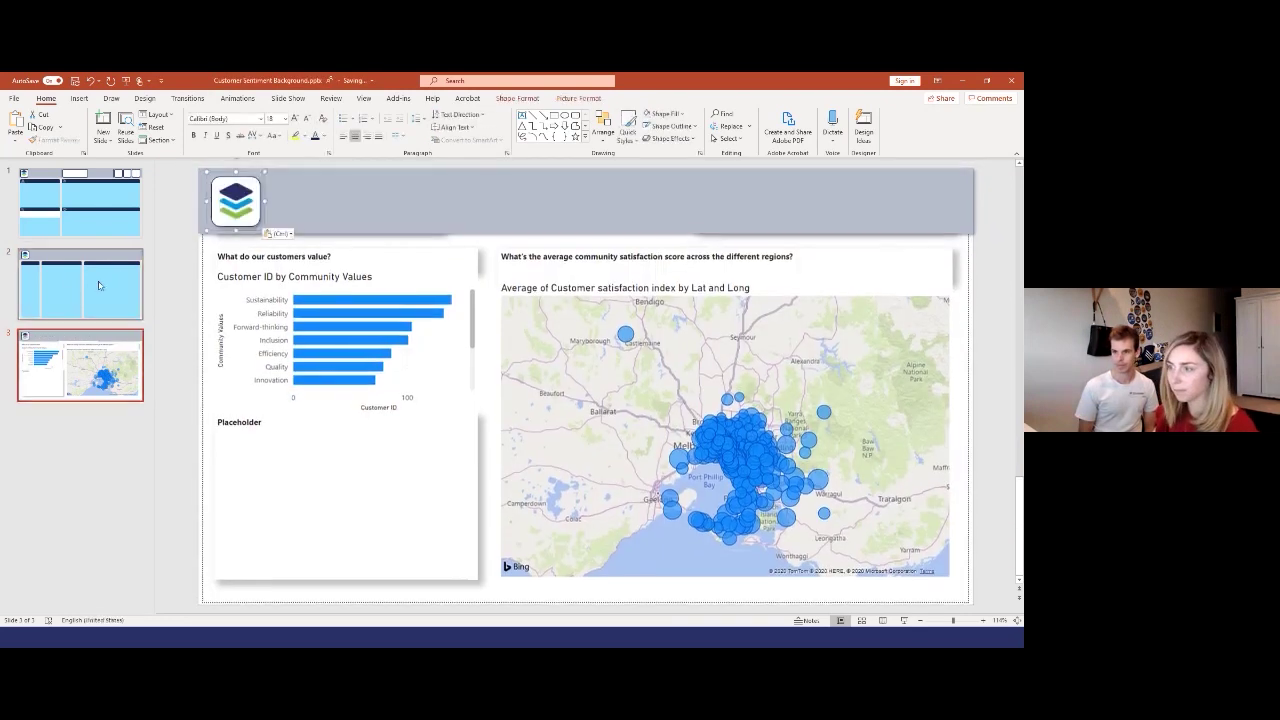
# Step: Copy the narrow blue panel from slide 2 onto slide 3 and resize it to cover the bar chart and placeholder column
pyautogui.click(98, 286)
pyautogui.click(100, 378)
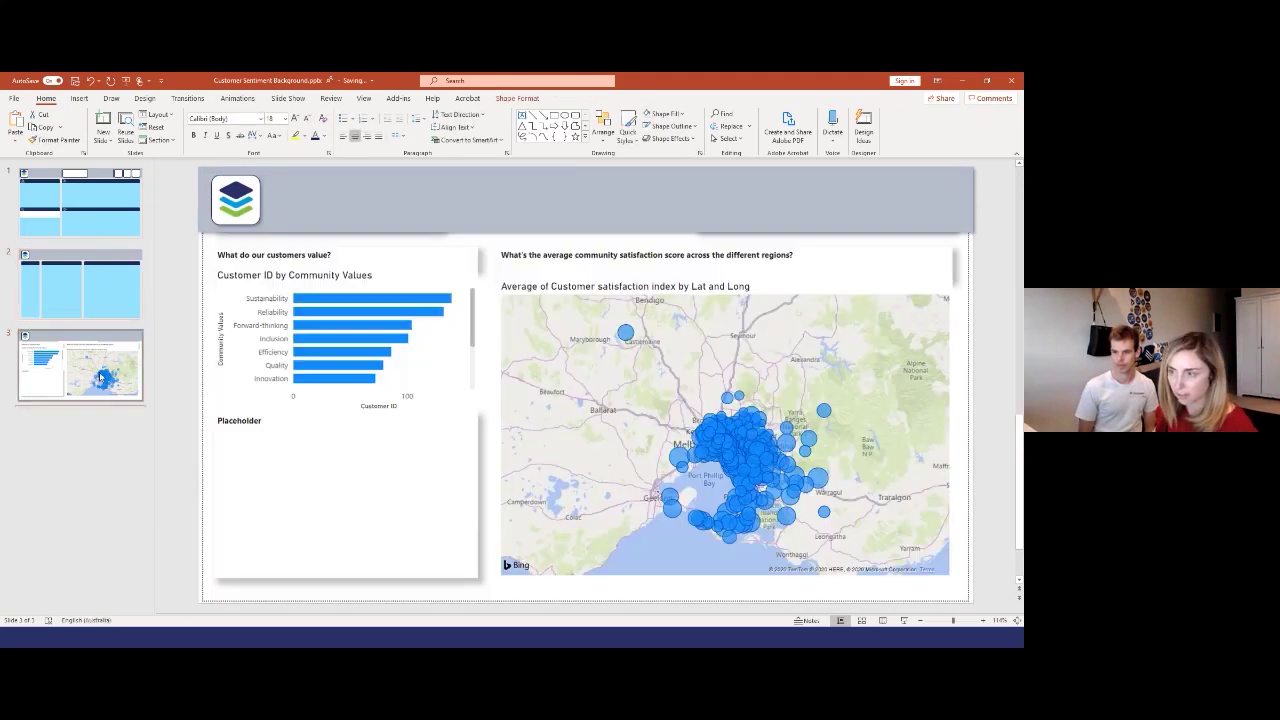
pyautogui.hotkey('ctrl', 'v')
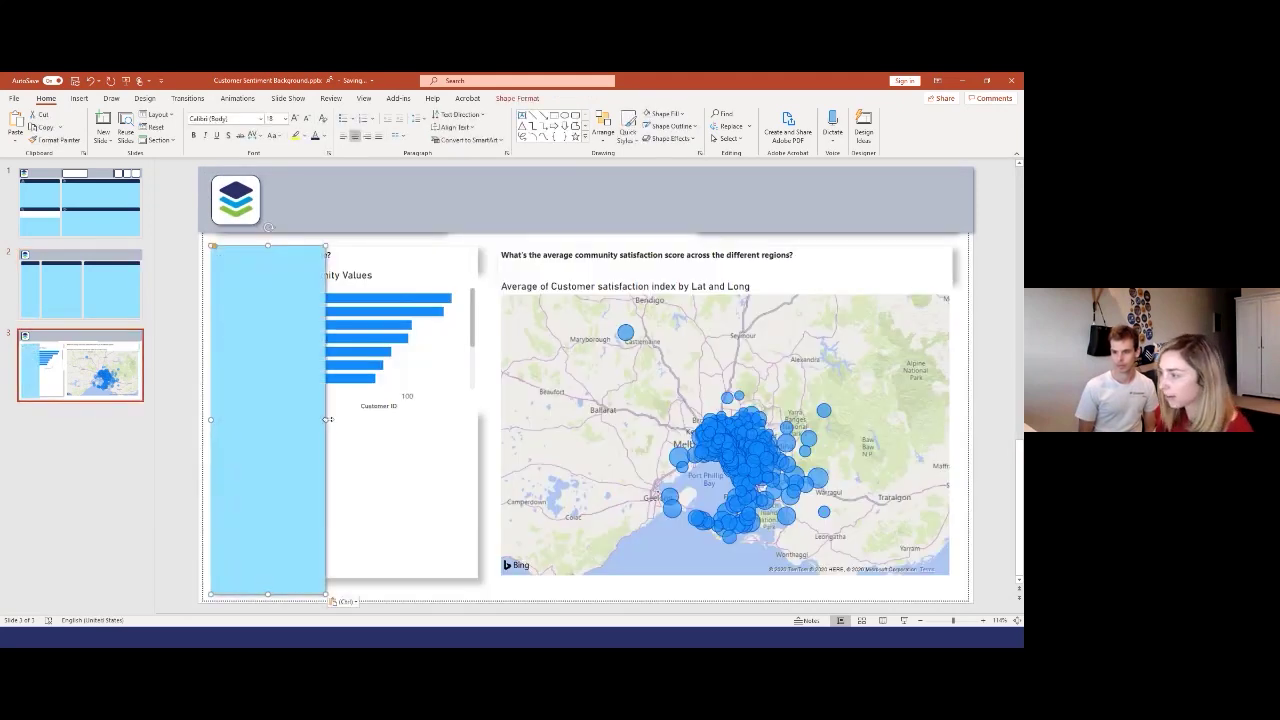
pyautogui.moveTo(326, 421); pyautogui.dragTo(482, 420)
pyautogui.moveTo(344, 598); pyautogui.dragTo(344, 582)
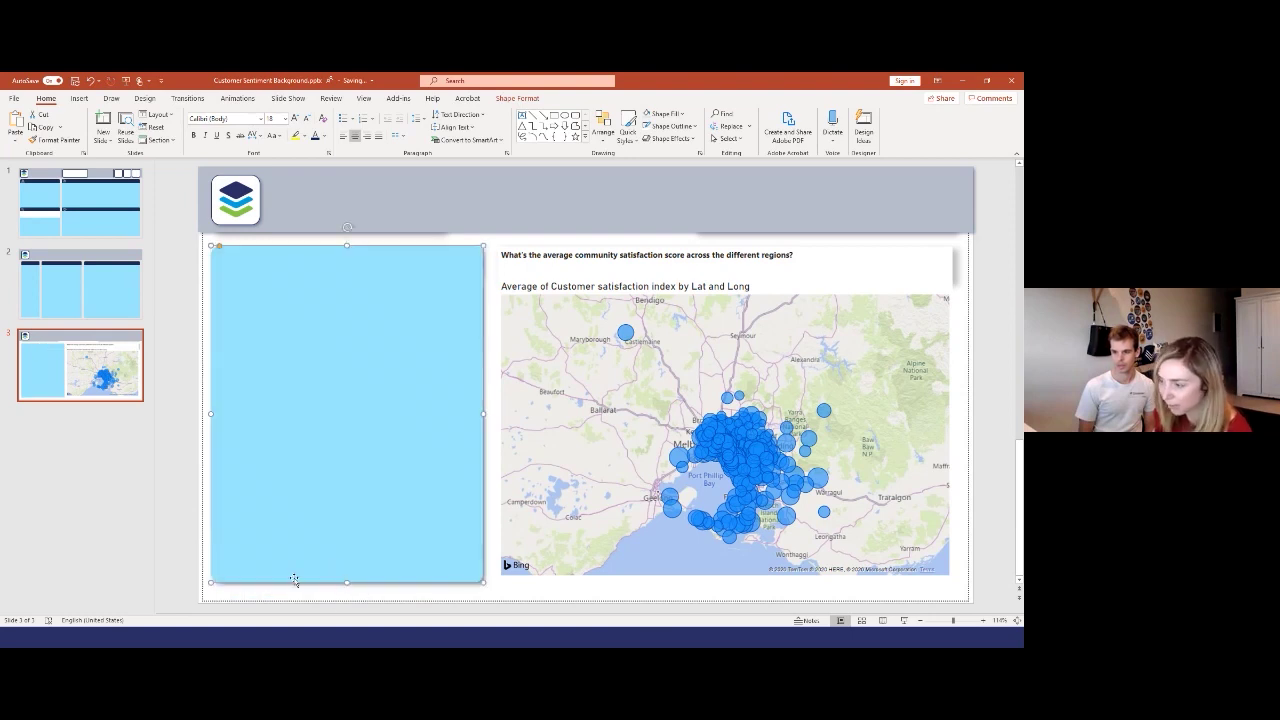
# Step: Copy the middle blue panel from slide 2 onto slide 3, resize it over the map area and match the first panel's height
pyautogui.click(80, 285)
pyautogui.click(401, 336)
pyautogui.hotkey('ctrl', 'c')
pyautogui.click(80, 368)
pyautogui.hotkey('ctrl', 'v')
pyautogui.moveTo(475, 348); pyautogui.dragTo(614, 347)
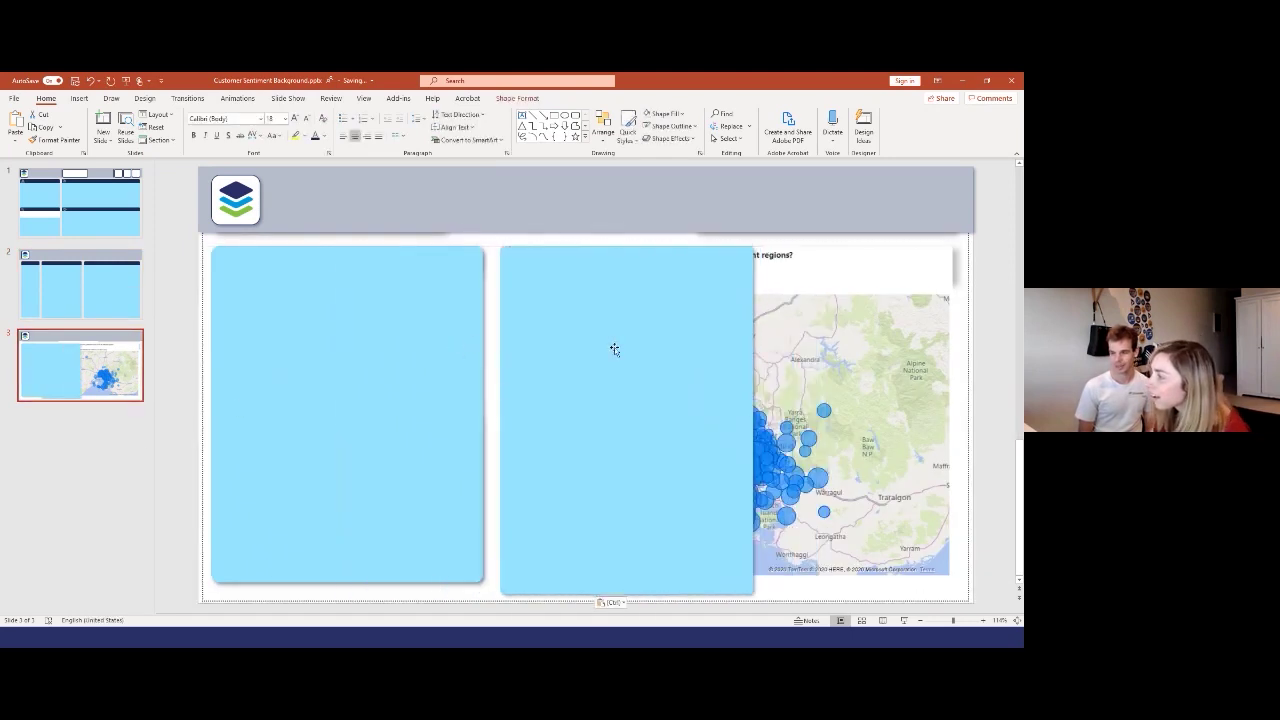
pyautogui.moveTo(755, 421); pyautogui.dragTo(935, 443)
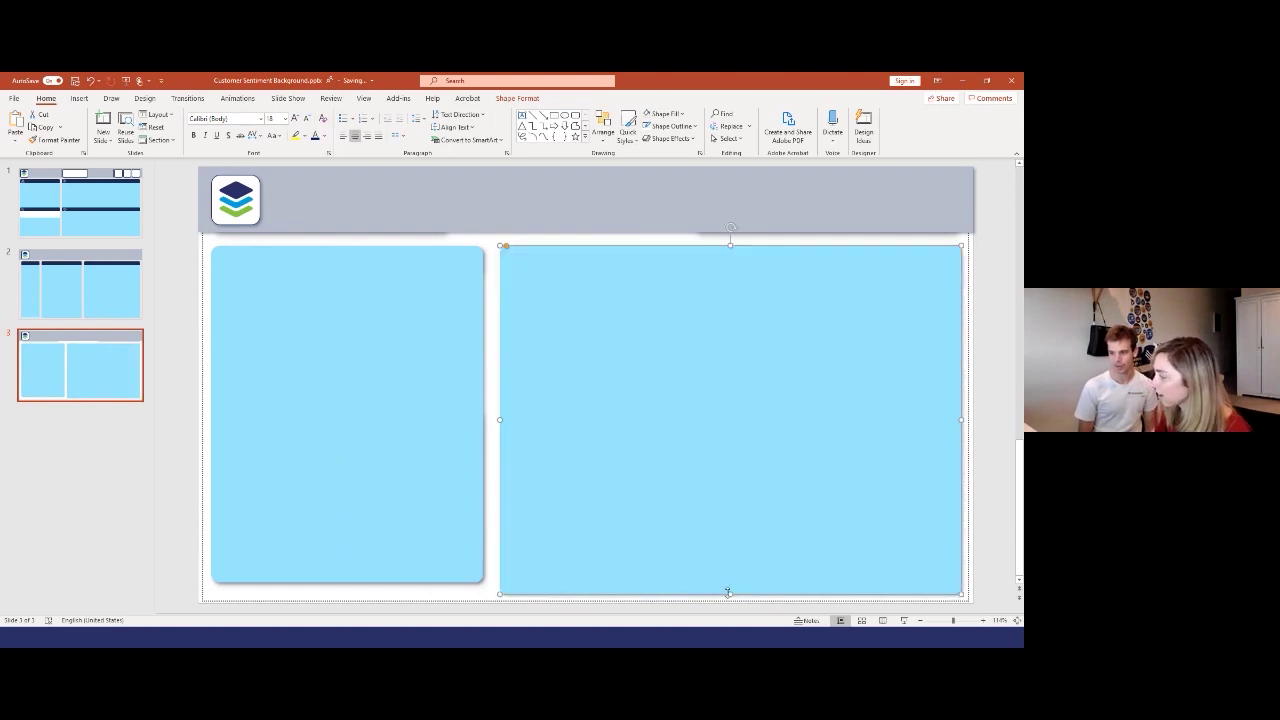
pyautogui.moveTo(730, 591); pyautogui.dragTo(728, 583)
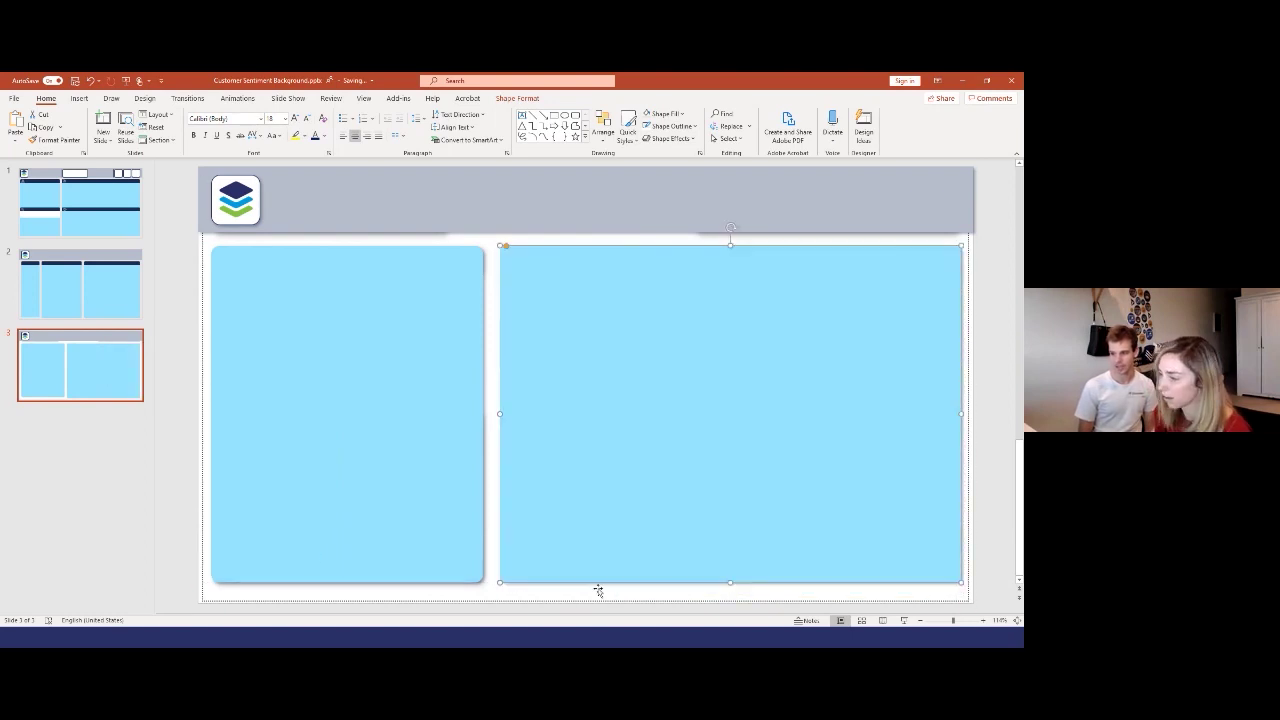
# Step: Copy the navy title bar from slide 2 onto slide 3 and fit one bar across the top of each blue panel
pyautogui.click(86, 288)
pyautogui.click(282, 258)
pyautogui.hotkey('ctrl', 'c')
pyautogui.click(100, 370)
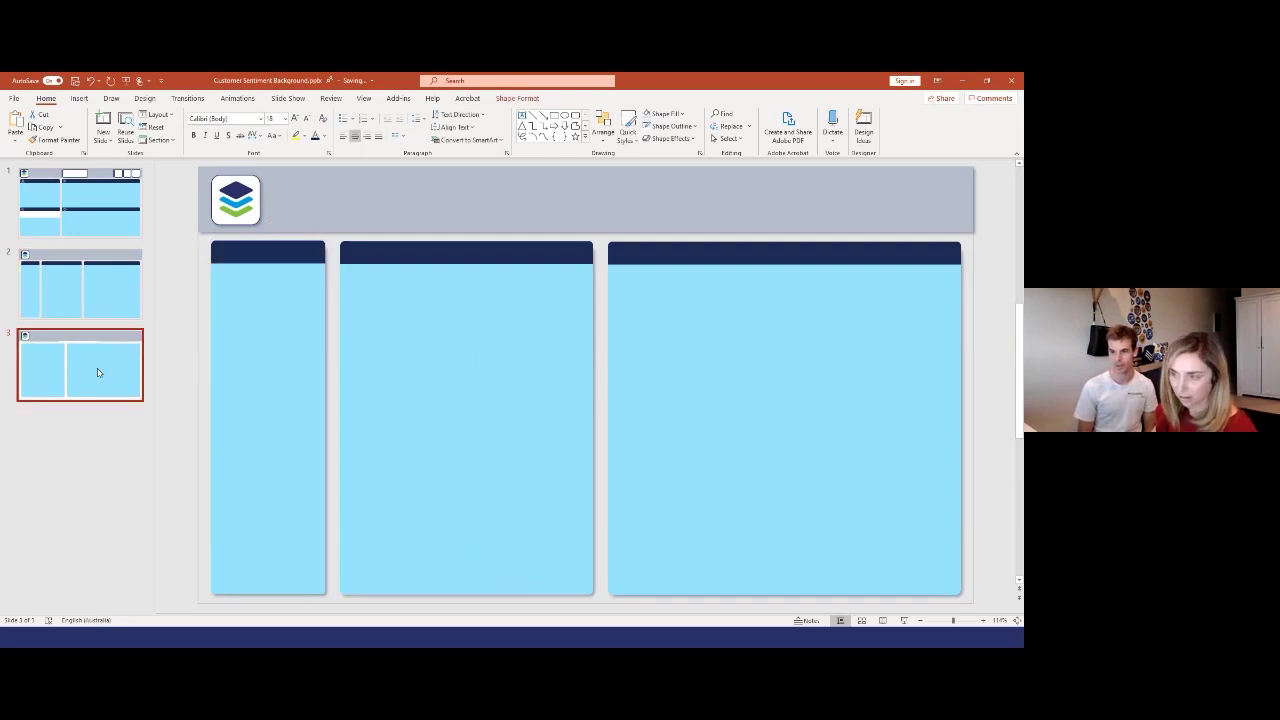
pyautogui.hotkey('ctrl', 'v')
pyautogui.moveTo(325, 252); pyautogui.dragTo(961, 253)
pyautogui.press('Escape')
pyautogui.click(703, 251)
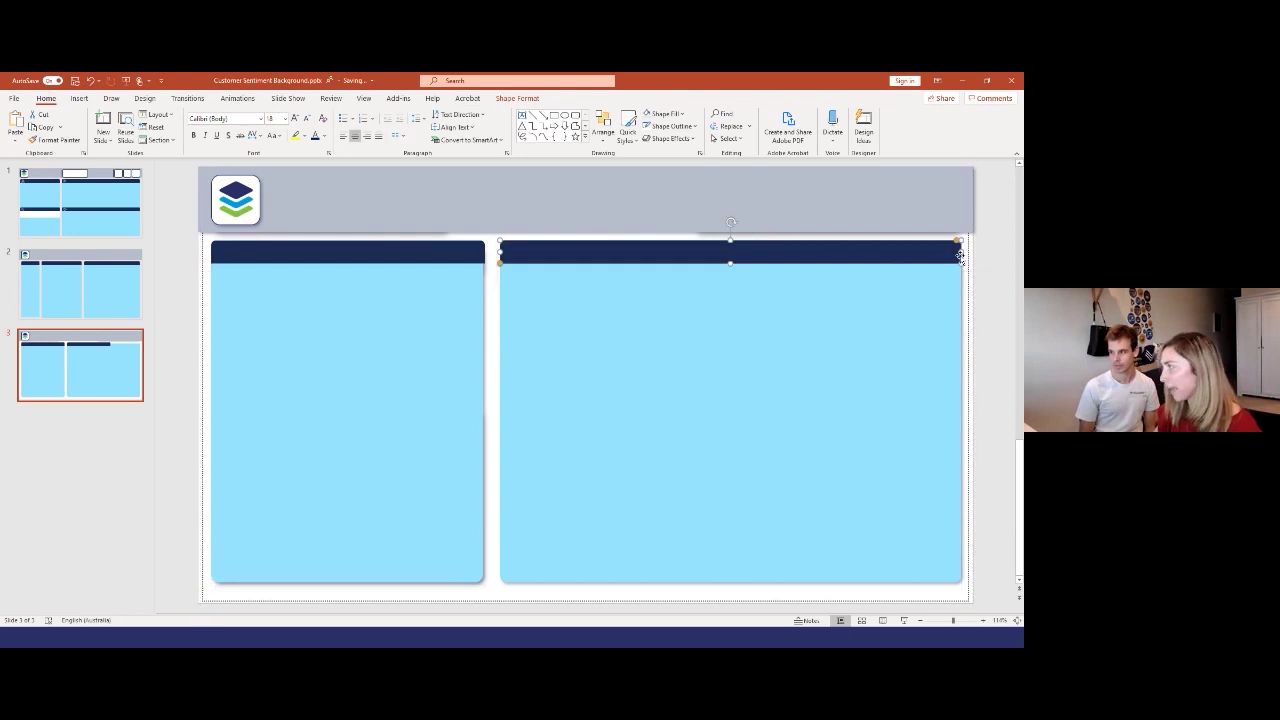
pyautogui.click(966, 271)
pyautogui.press('Escape')
# Step: Copy the full-slide translucent grey background rectangle from slide 2 onto slide 3 and send it behind the other shapes
pyautogui.click(89, 276)
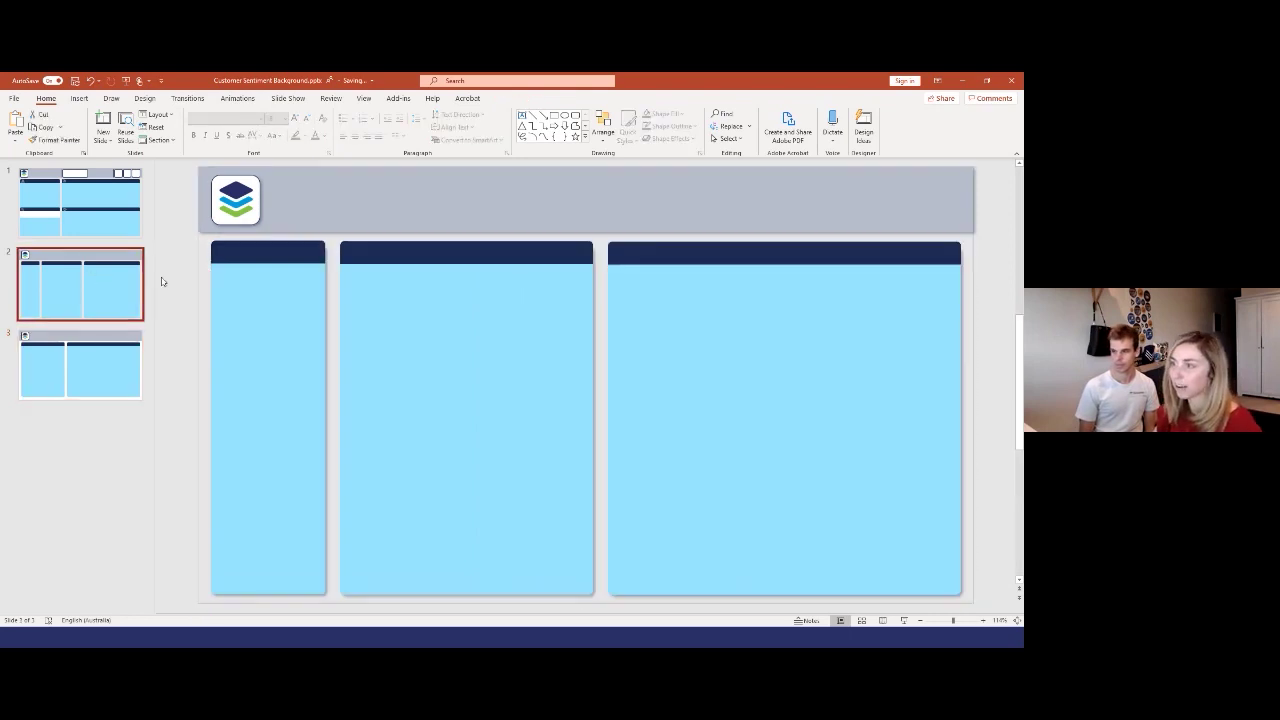
pyautogui.click(334, 297)
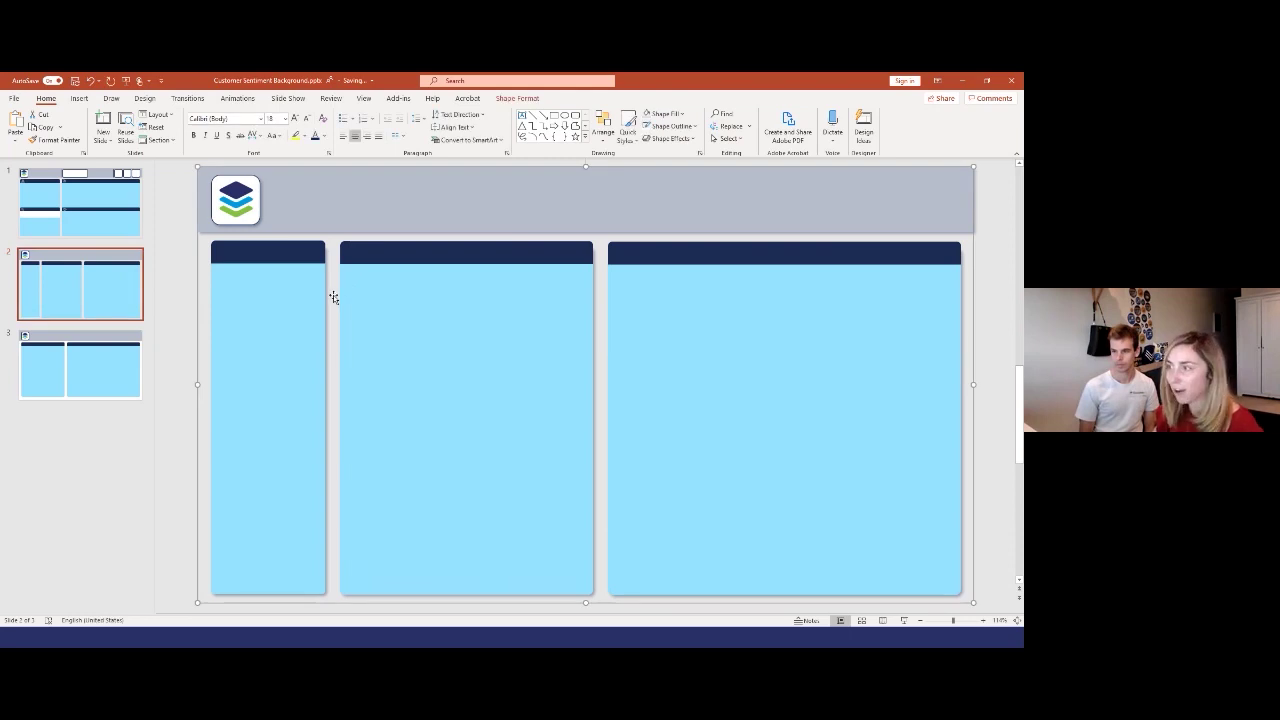
pyautogui.click(112, 340)
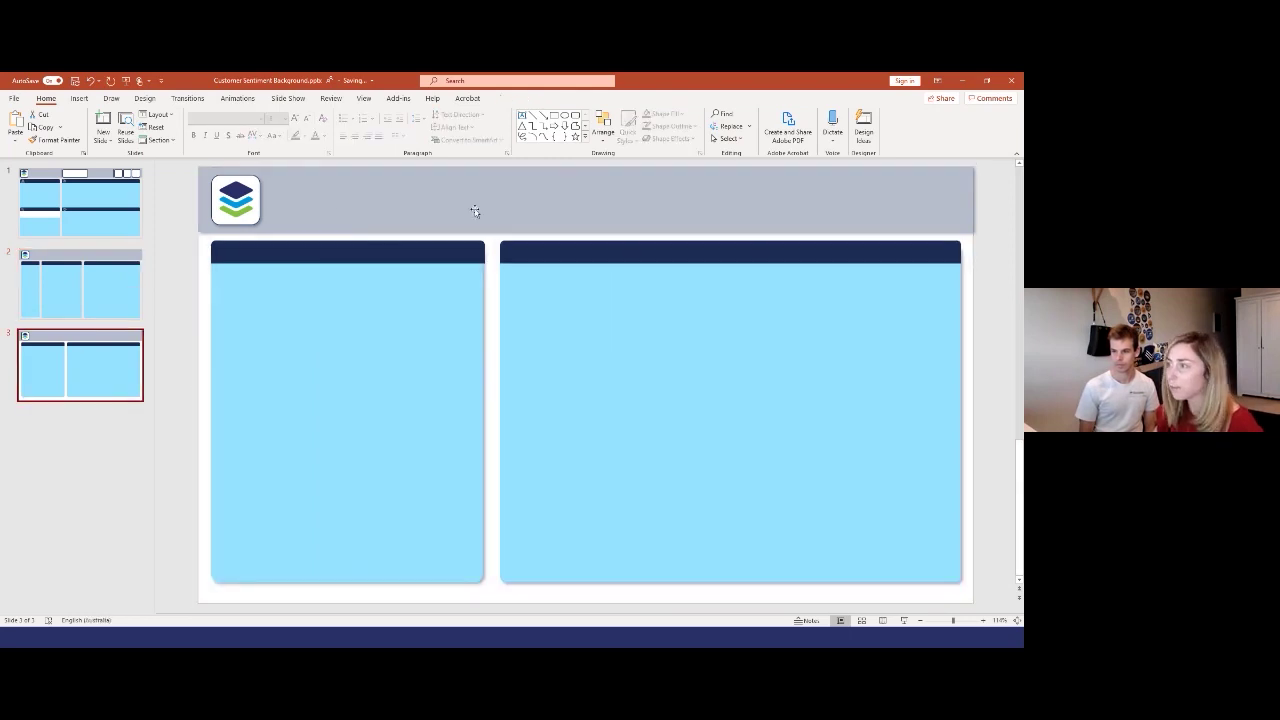
pyautogui.hotkey('ctrl', 'v')
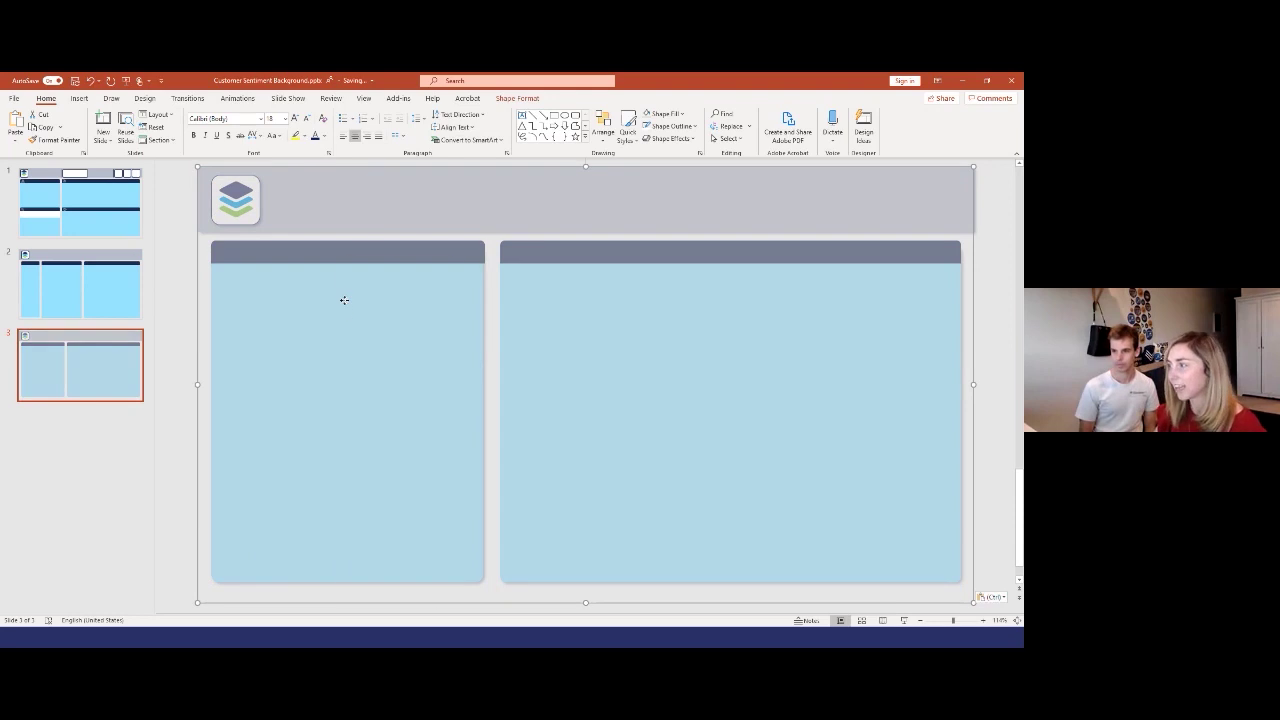
pyautogui.rightClick(344, 300)
pyautogui.click(380, 438)
pyautogui.click(984, 354)
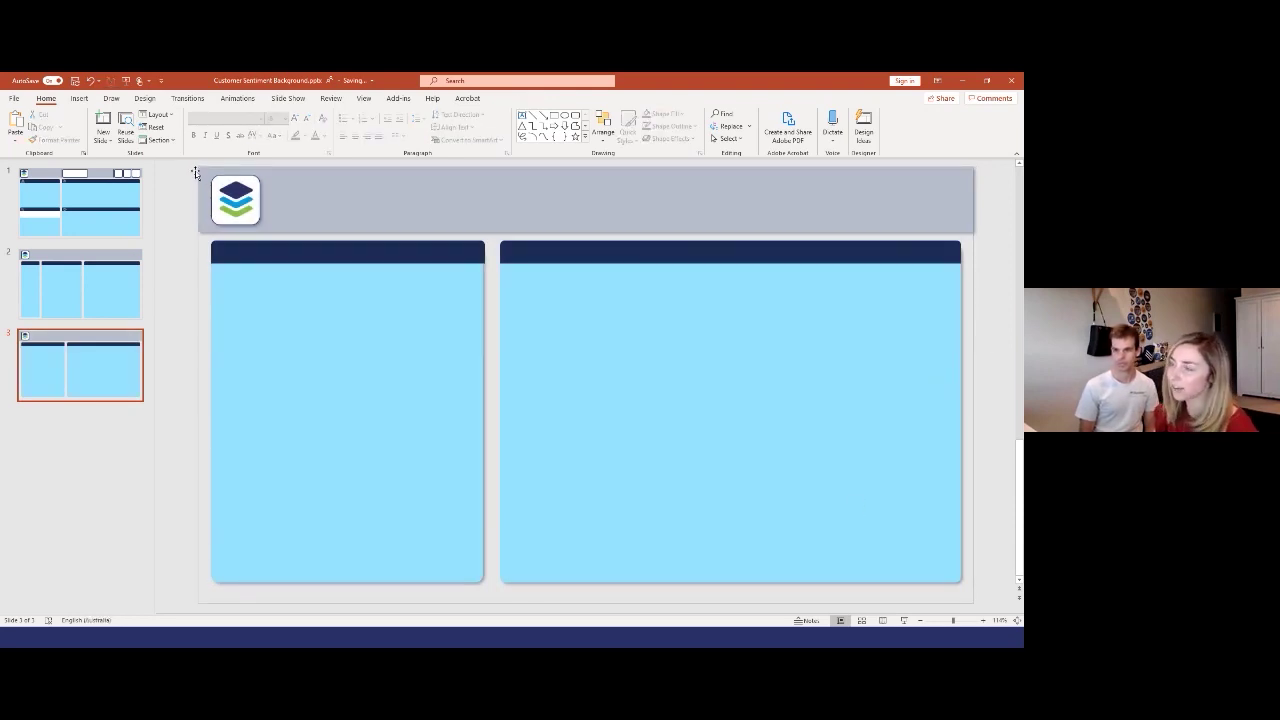
# Step: Export only slide 3 as the PNG image Customer Sentiment Background.png in the Supporting folder
pyautogui.click(14, 100)
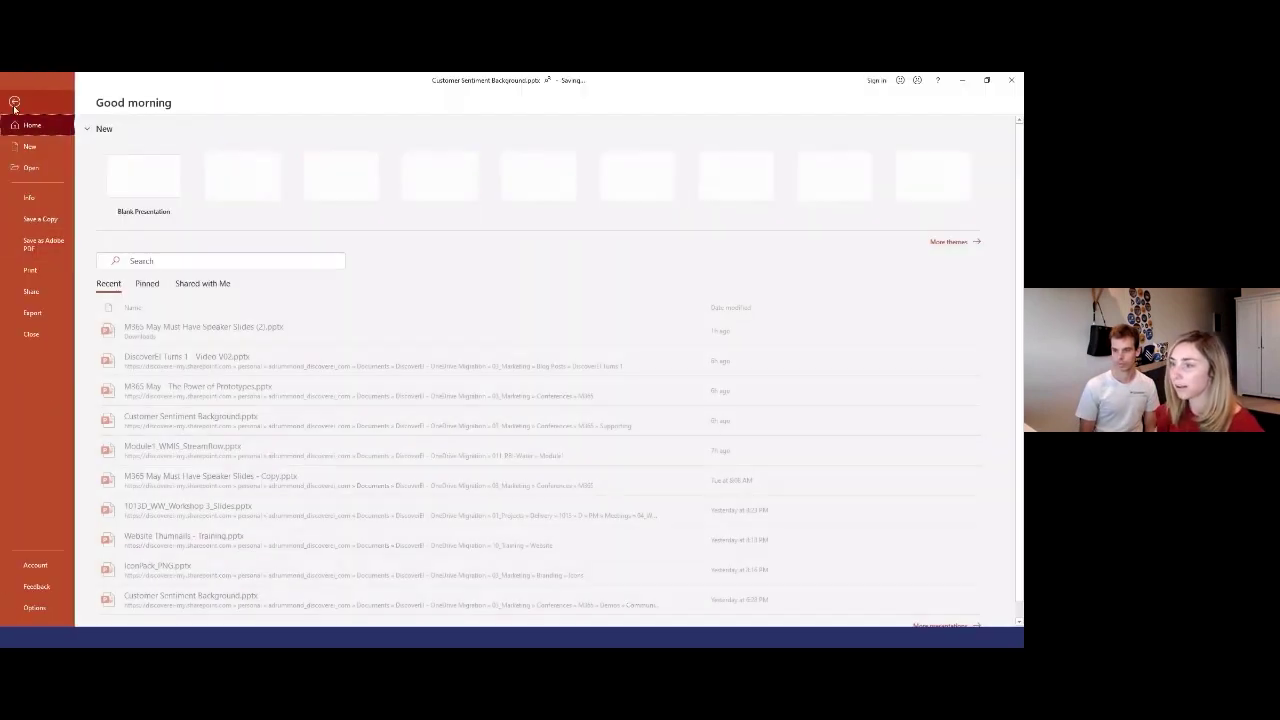
pyautogui.click(35, 314)
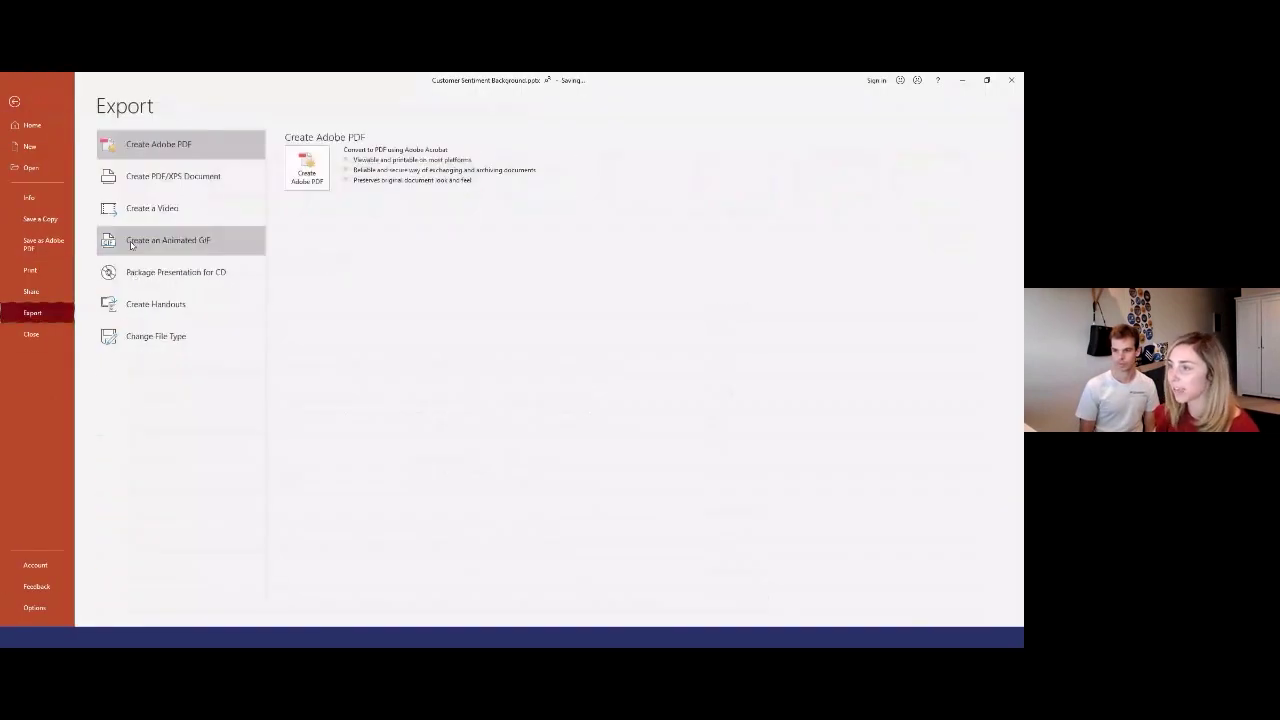
pyautogui.click(133, 340)
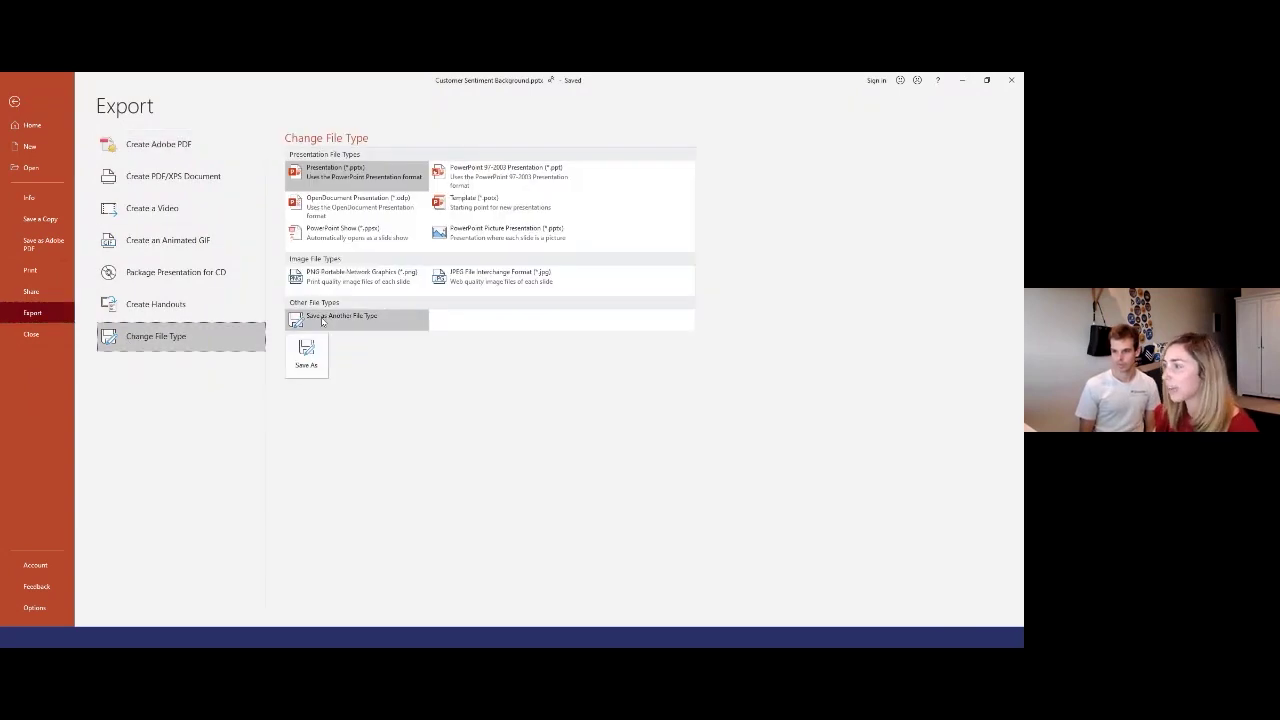
pyautogui.click(309, 352)
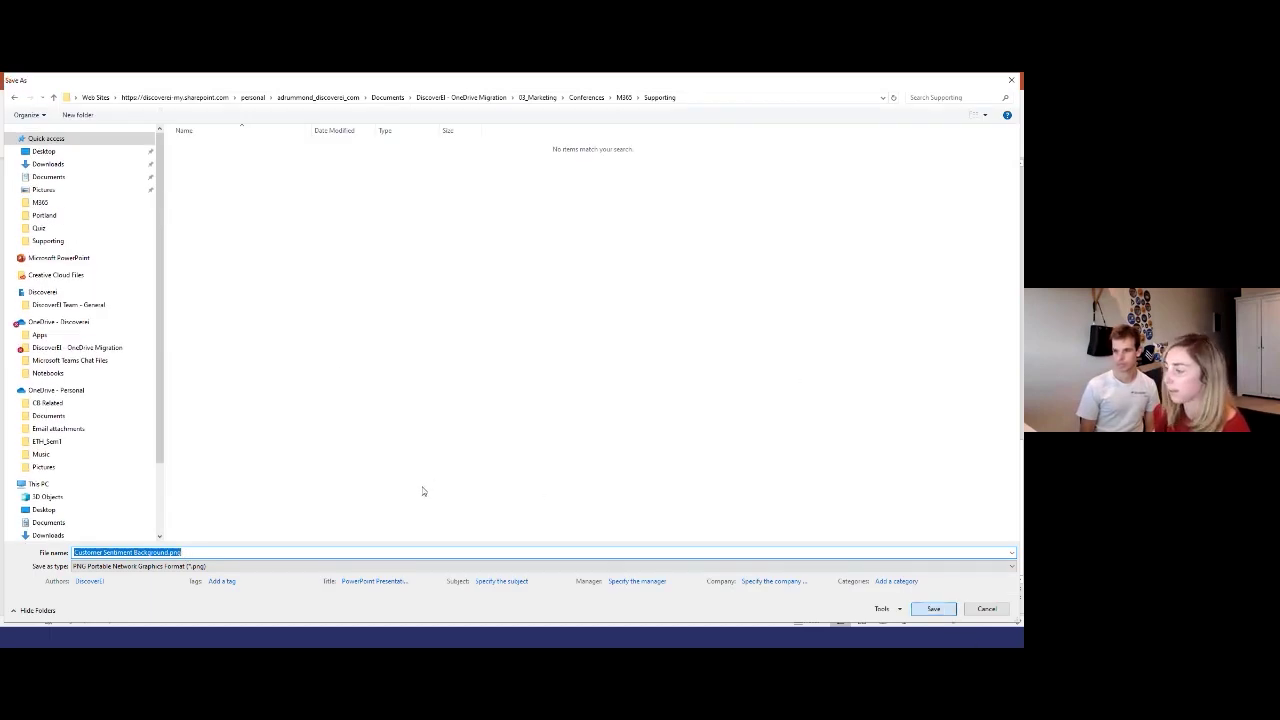
pyautogui.press('Return')
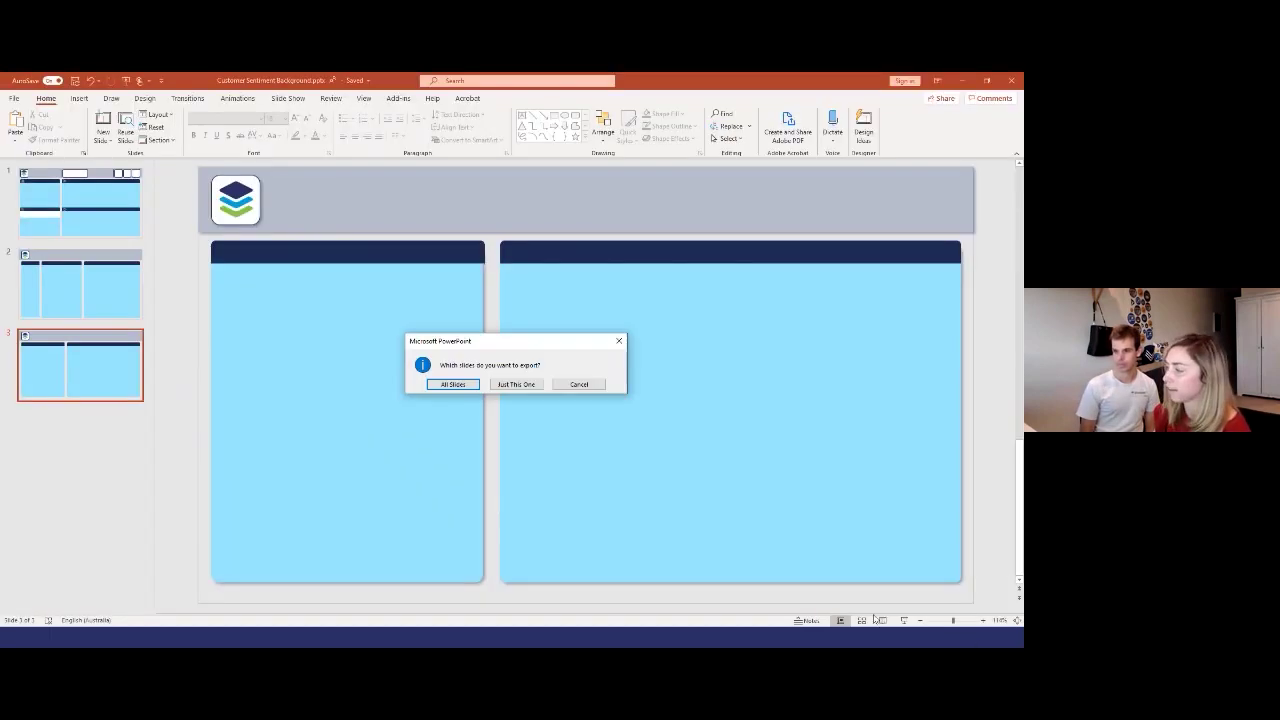
pyautogui.click(517, 385)
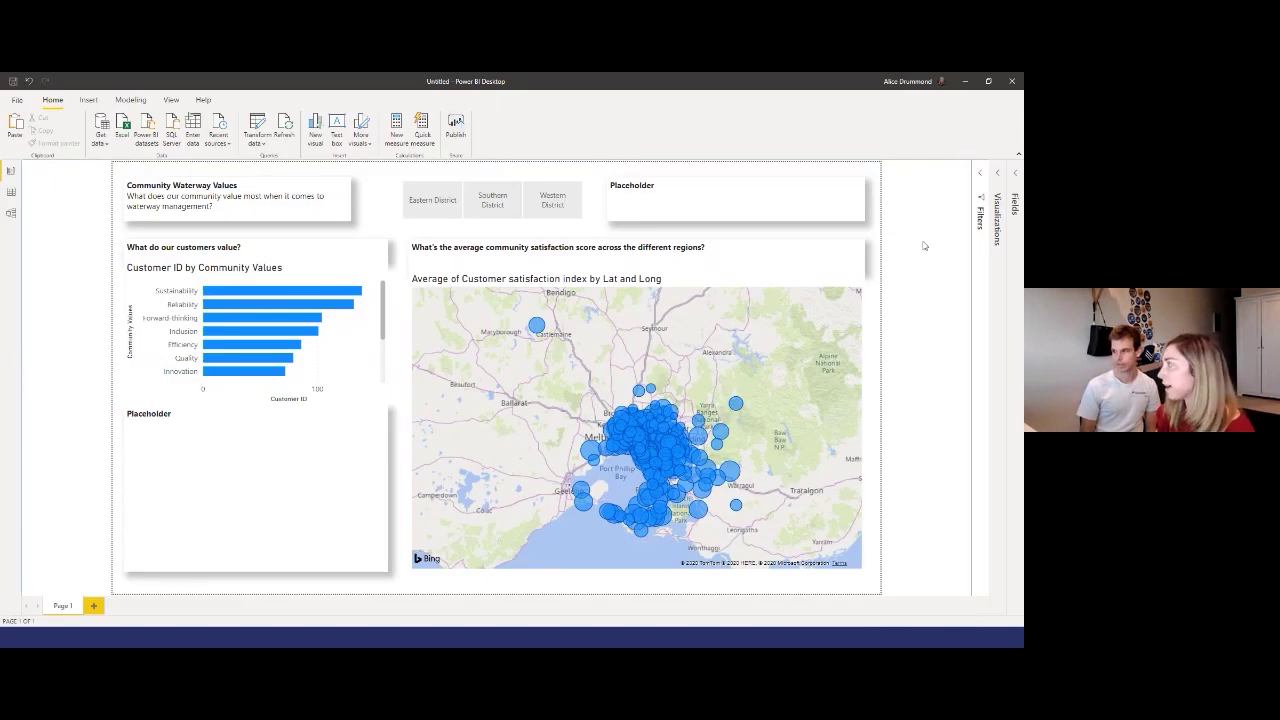
# Step: Switch to the Power BI report and add Customer Sentiment Background.png as the page background image
pyautogui.click(998, 176)
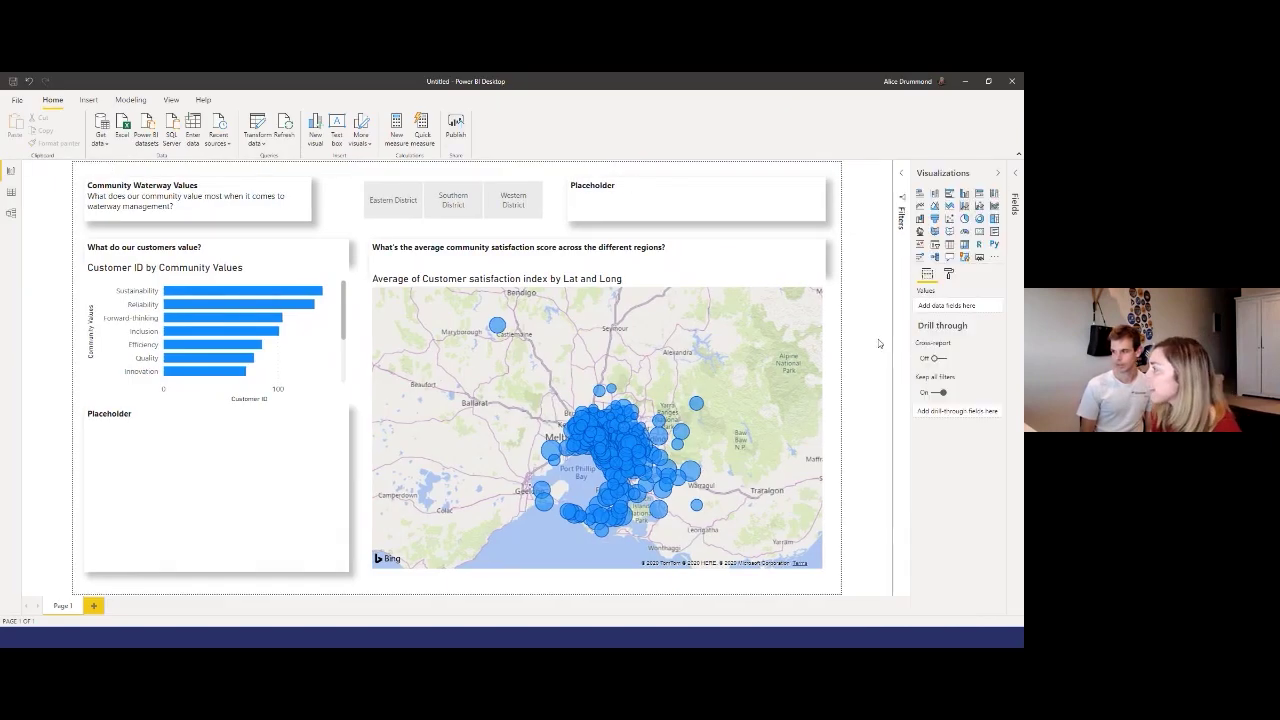
pyautogui.click(949, 275)
pyautogui.click(942, 352)
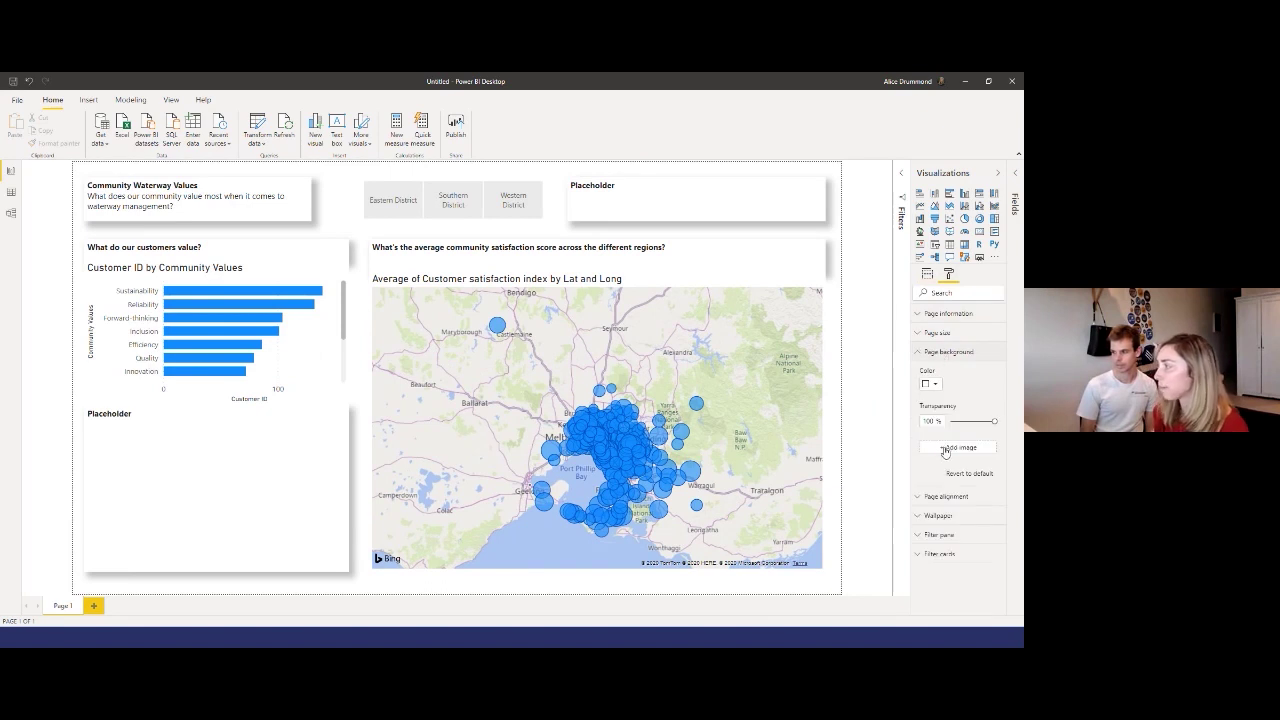
pyautogui.click(944, 447)
pyautogui.click(252, 155)
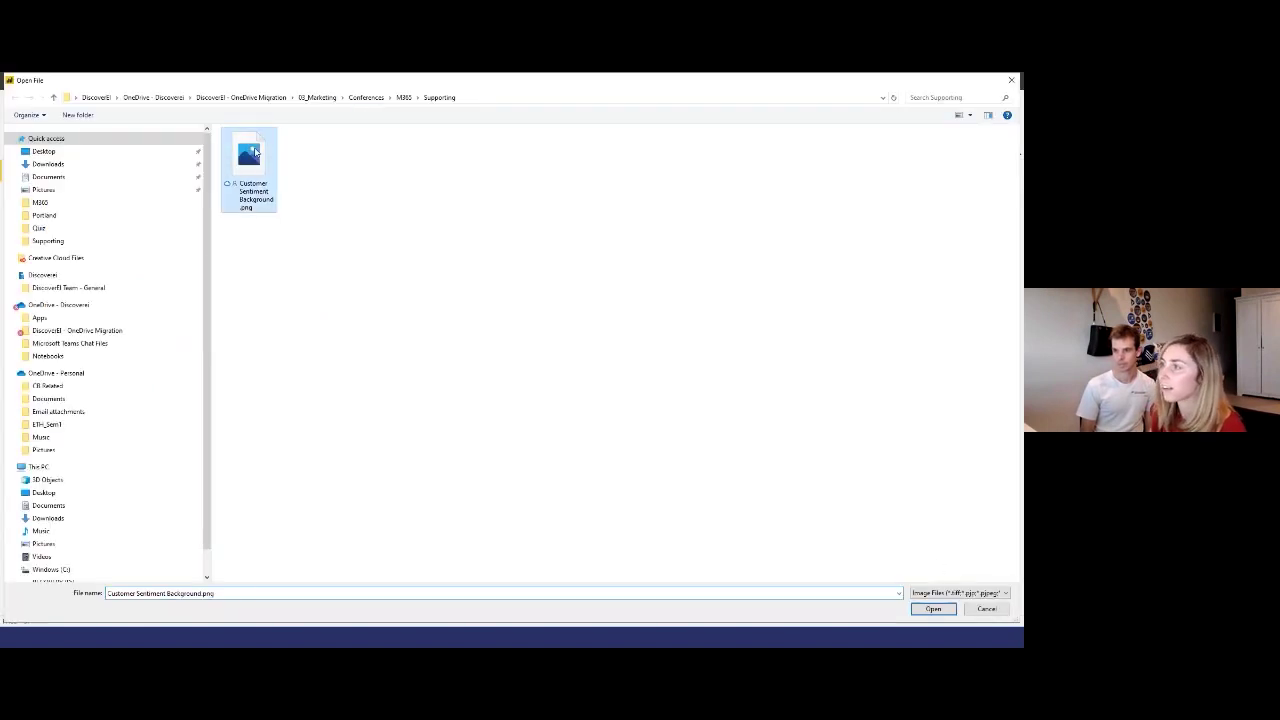
pyautogui.click(935, 610)
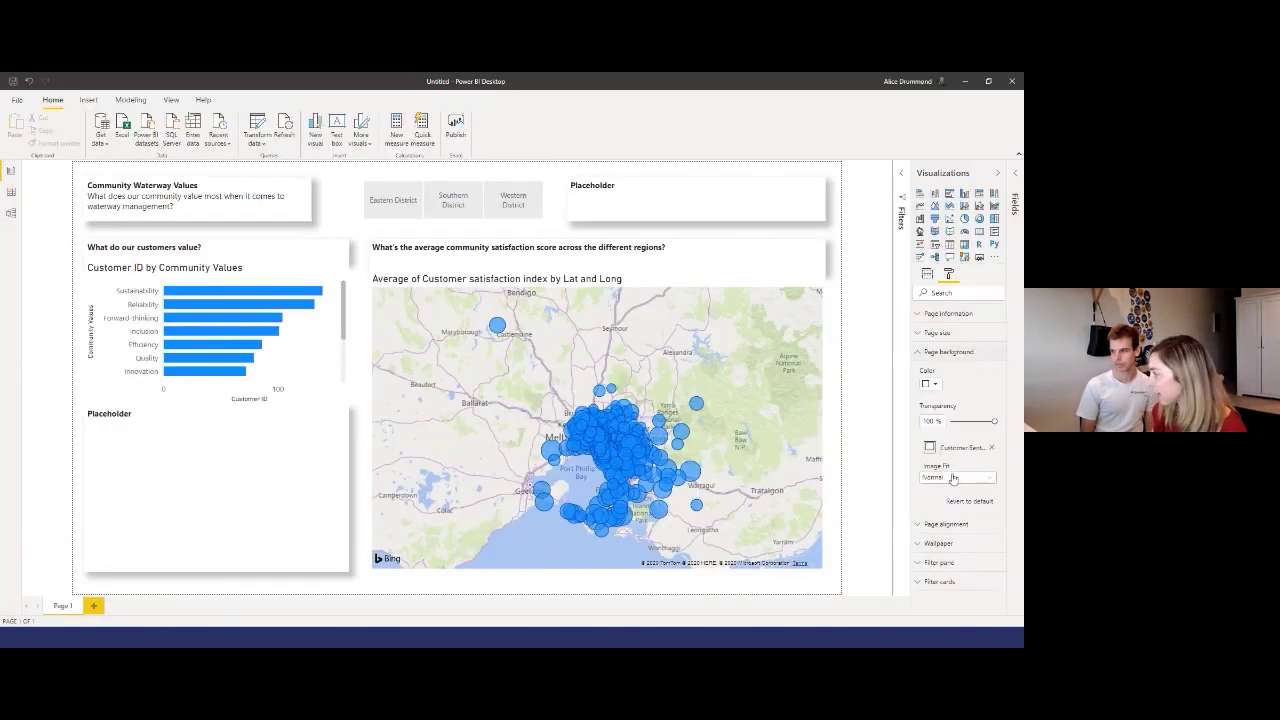
# Step: Set the page background's image fit to Fit and its transparency to 0 %
pyautogui.click(953, 478)
pyautogui.click(945, 500)
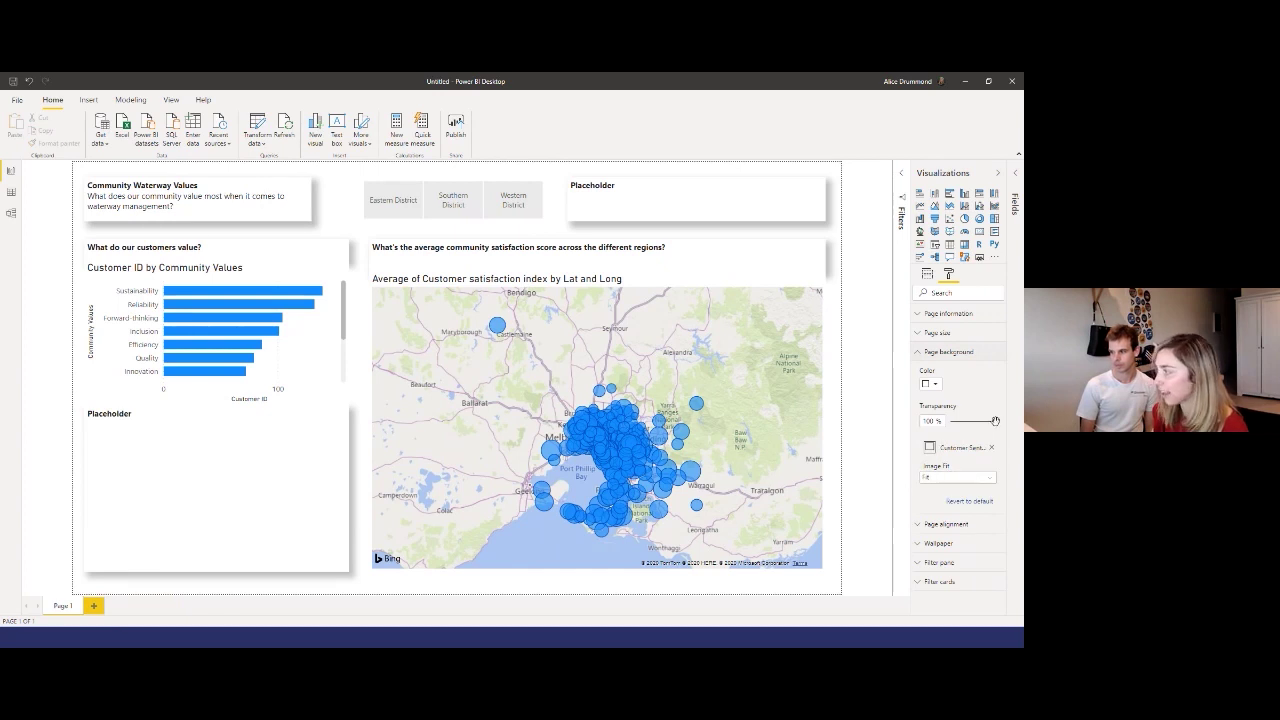
pyautogui.moveTo(996, 421); pyautogui.dragTo(788, 422)
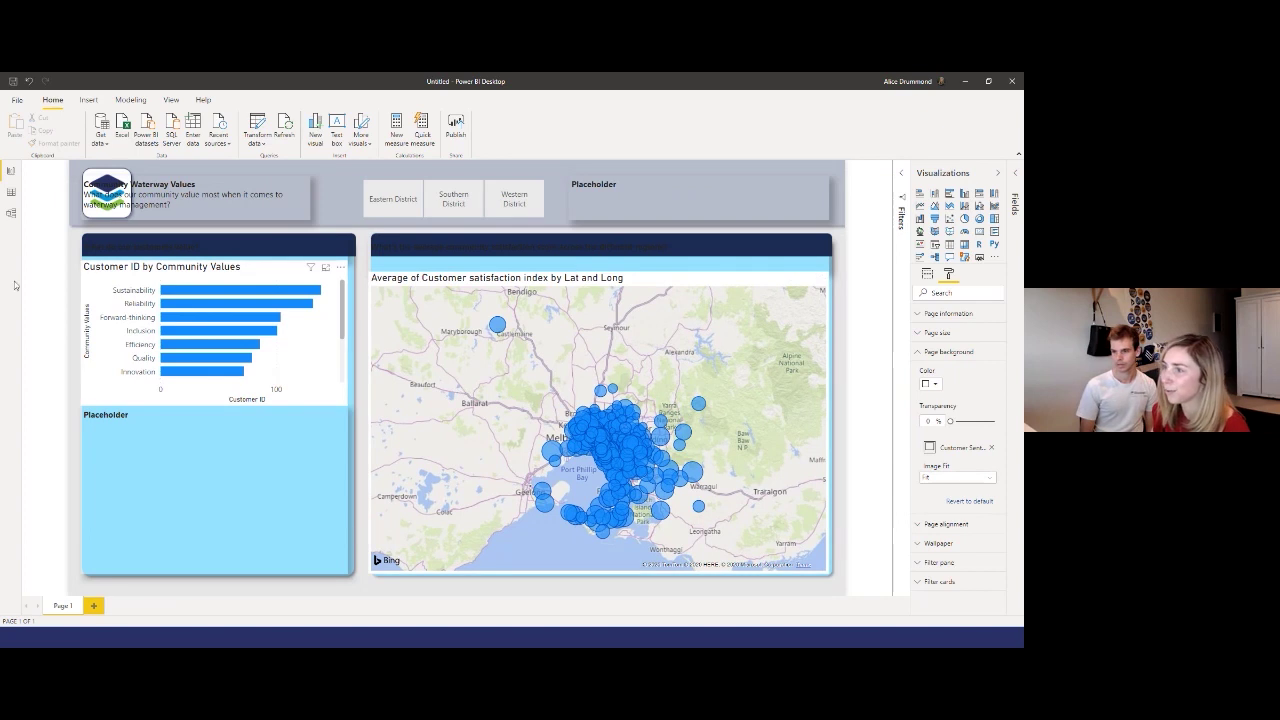
# Step: Move the Community Waterway Values text box beside the logo and turn off its shadow
pyautogui.click(220, 218)
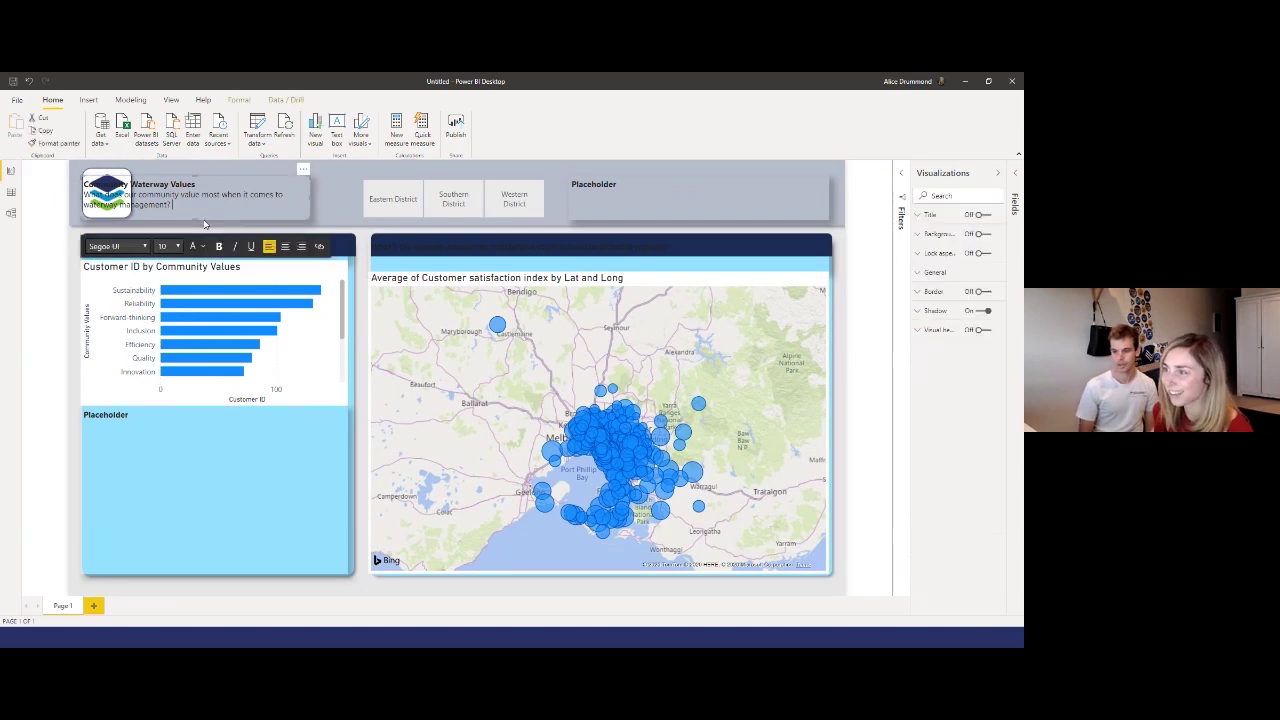
pyautogui.moveTo(269, 218); pyautogui.dragTo(264, 219)
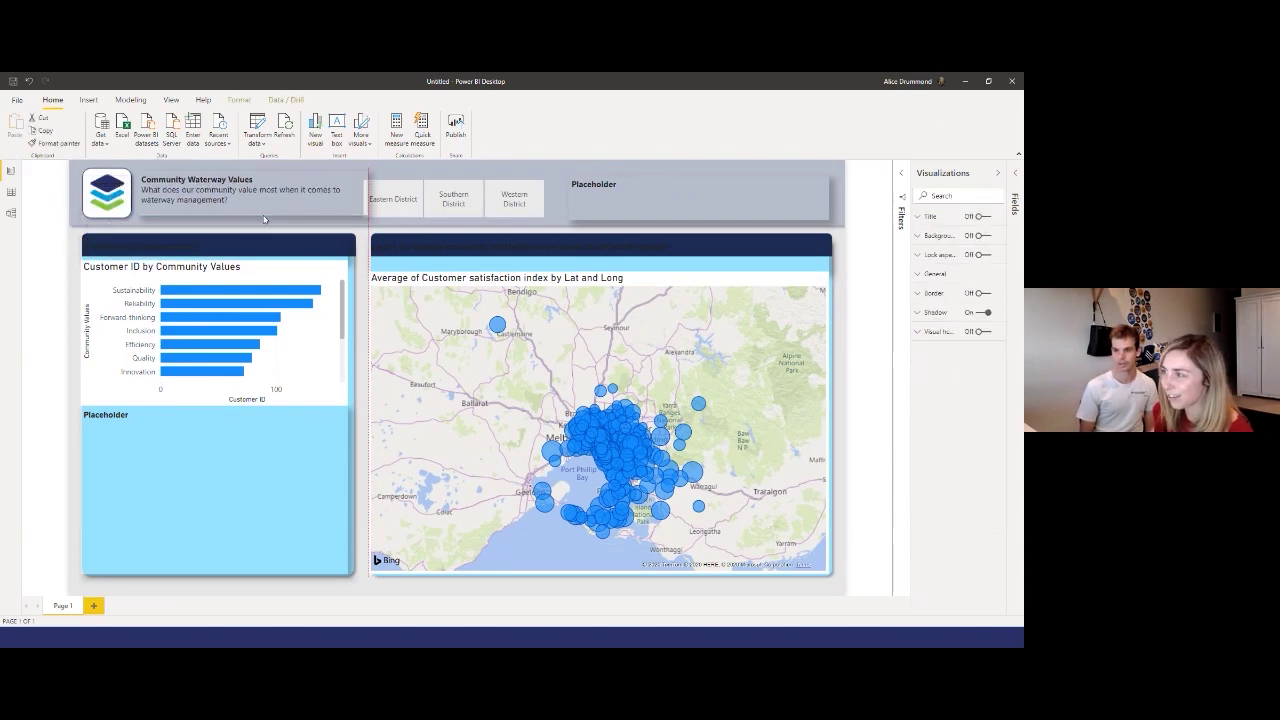
pyautogui.click(983, 312)
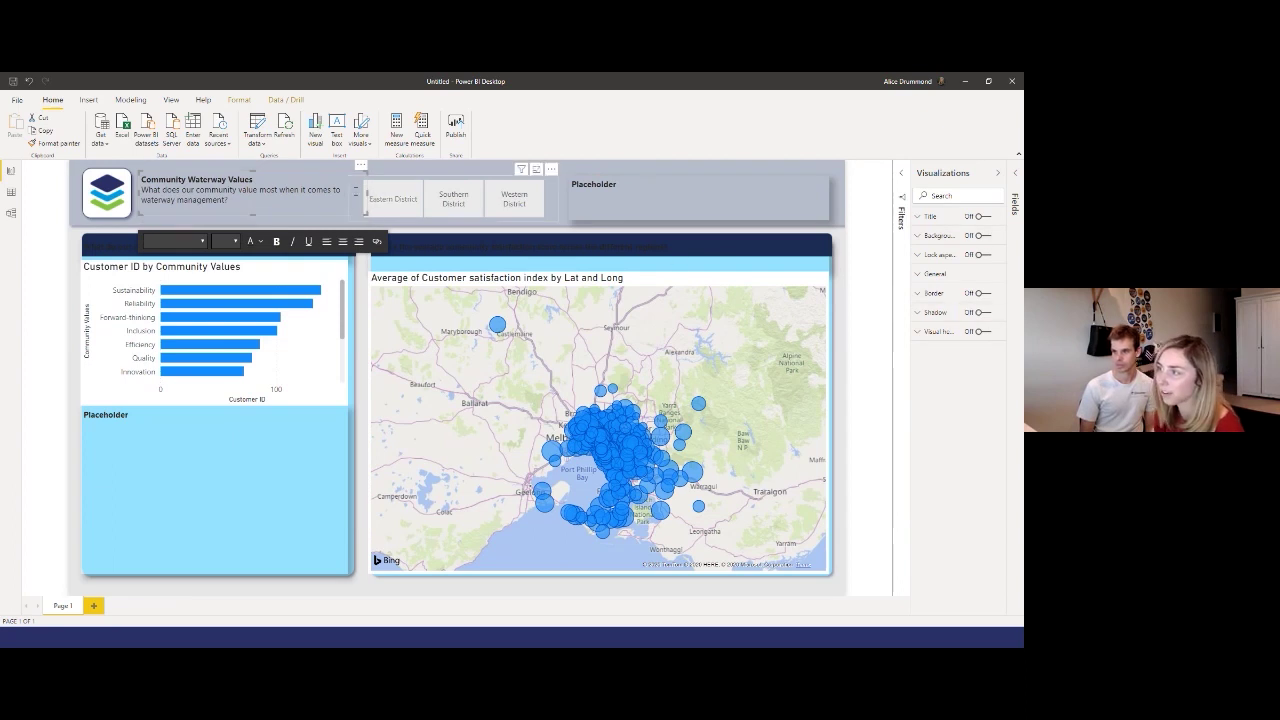
# Step: Shift the district slicer closer to the logo and narrow the Community Waterway Values text box so they do not overlap
pyautogui.click(363, 197)
pyautogui.click(363, 197)
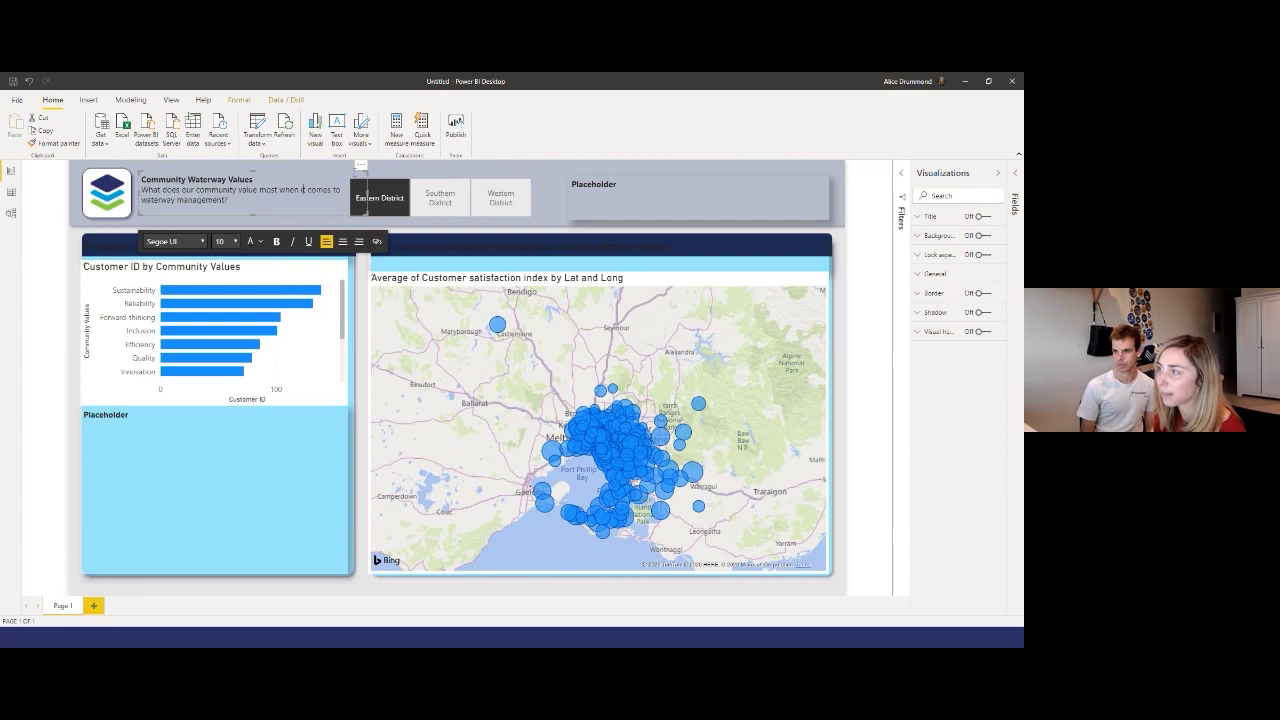
pyautogui.moveTo(363, 197); pyautogui.dragTo(323, 197)
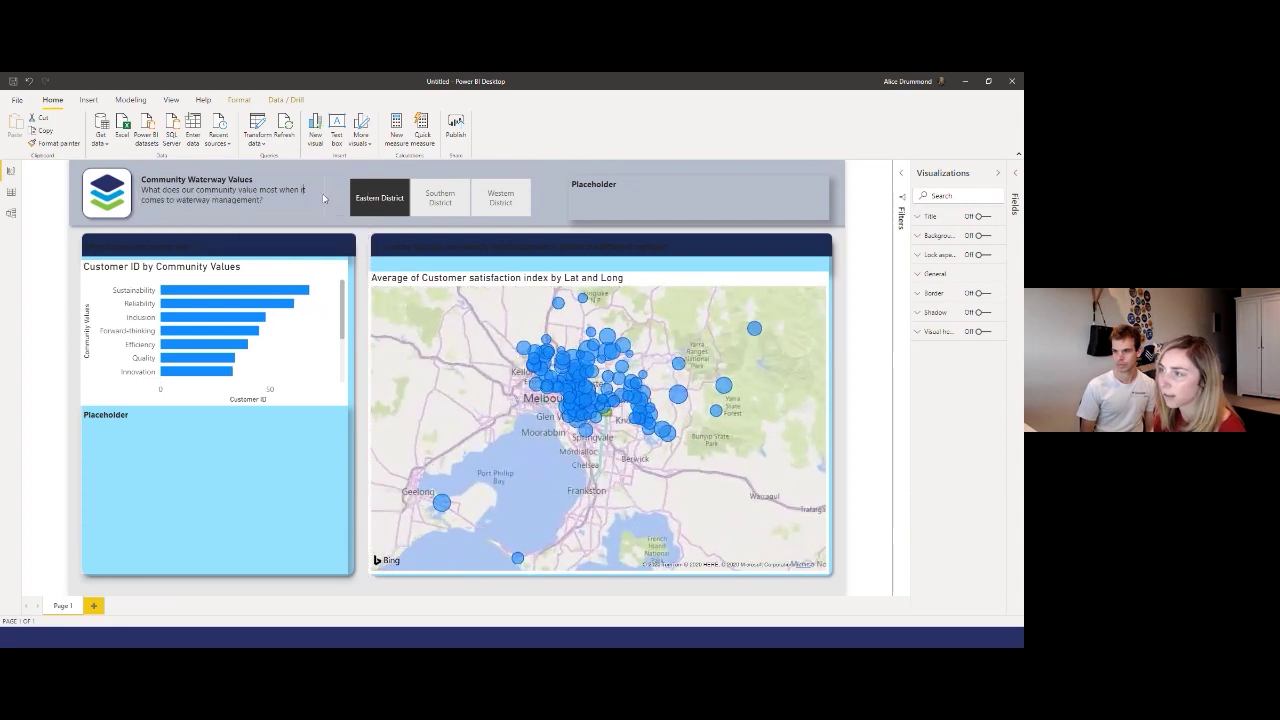
# Step: Position the community values bar chart within its blue panel and turn off its title, background and visual header
pyautogui.click(255, 272)
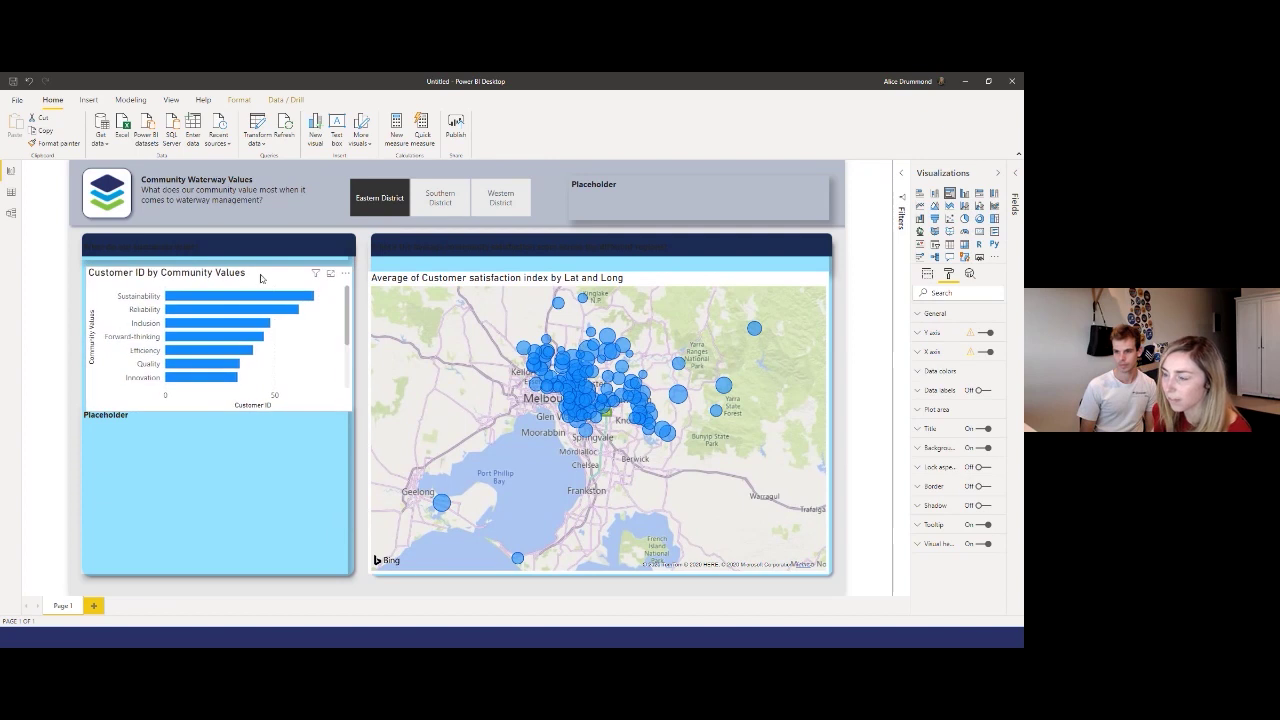
pyautogui.click(984, 428)
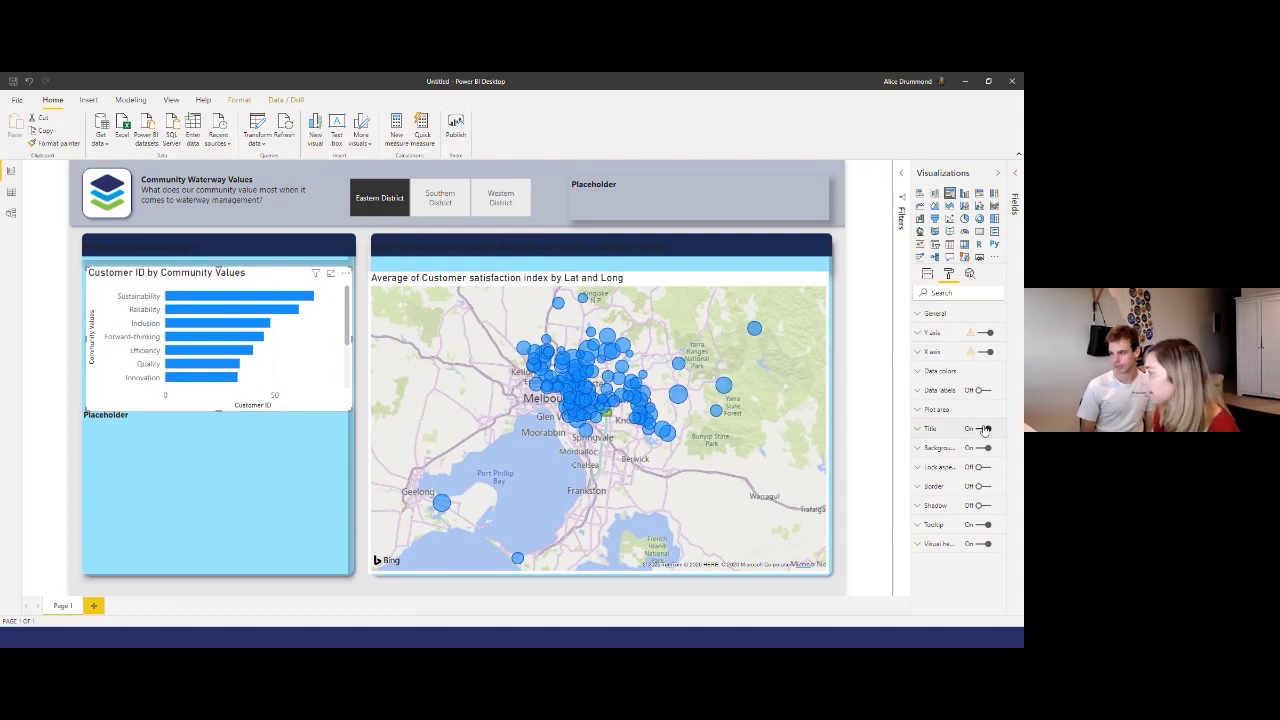
pyautogui.click(984, 448)
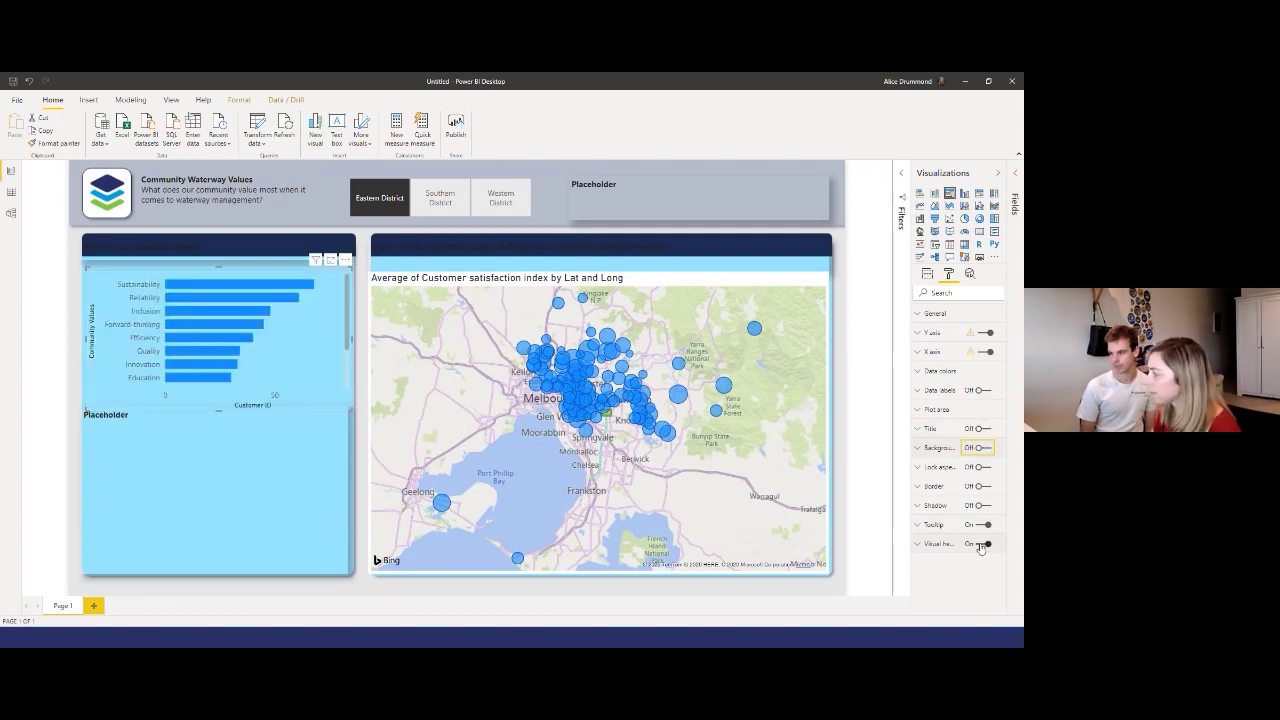
pyautogui.click(984, 544)
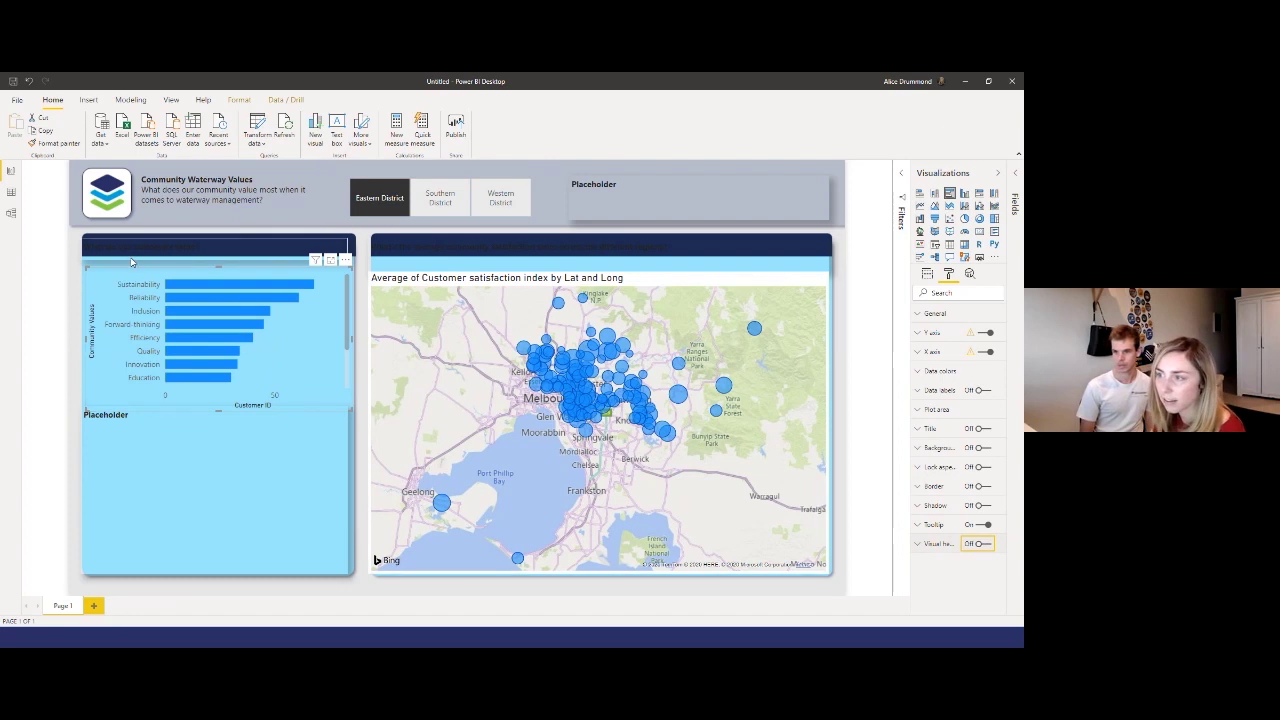
# Step: Position the customer values heading text box within the dark banner above the bar chart and turn off its shadow
pyautogui.click(146, 250)
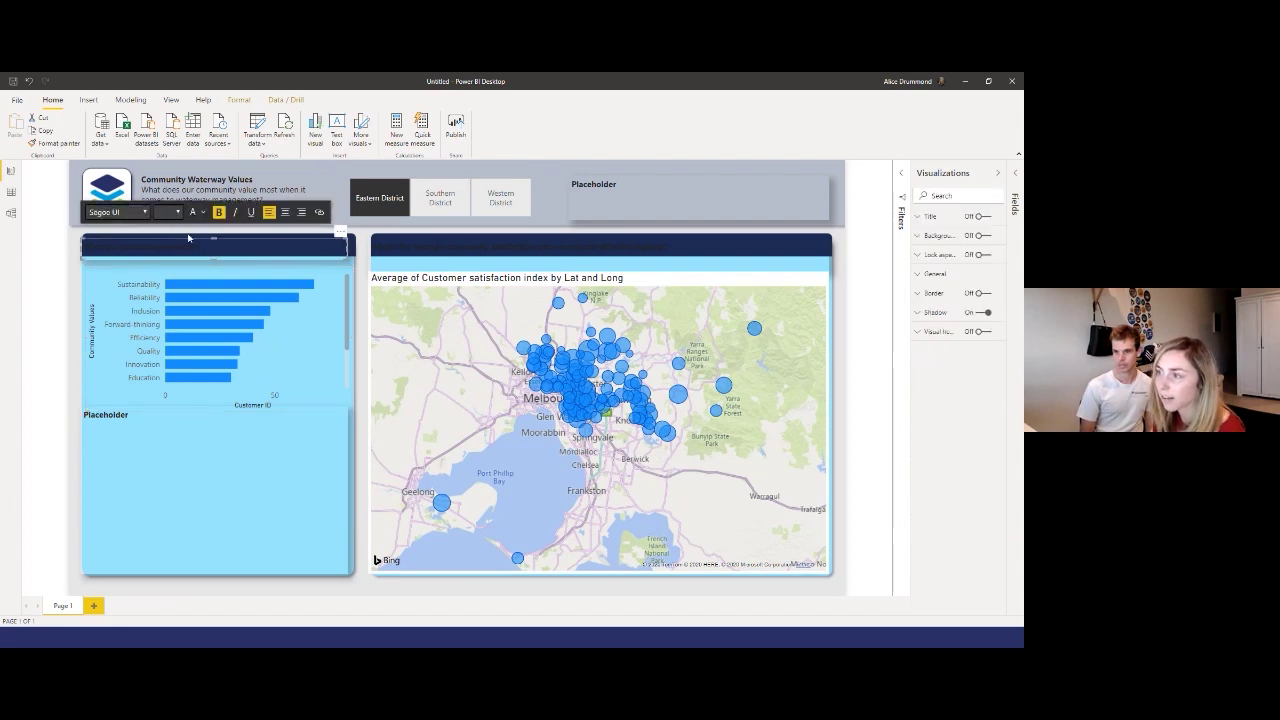
pyautogui.click(190, 239)
pyautogui.click(254, 238)
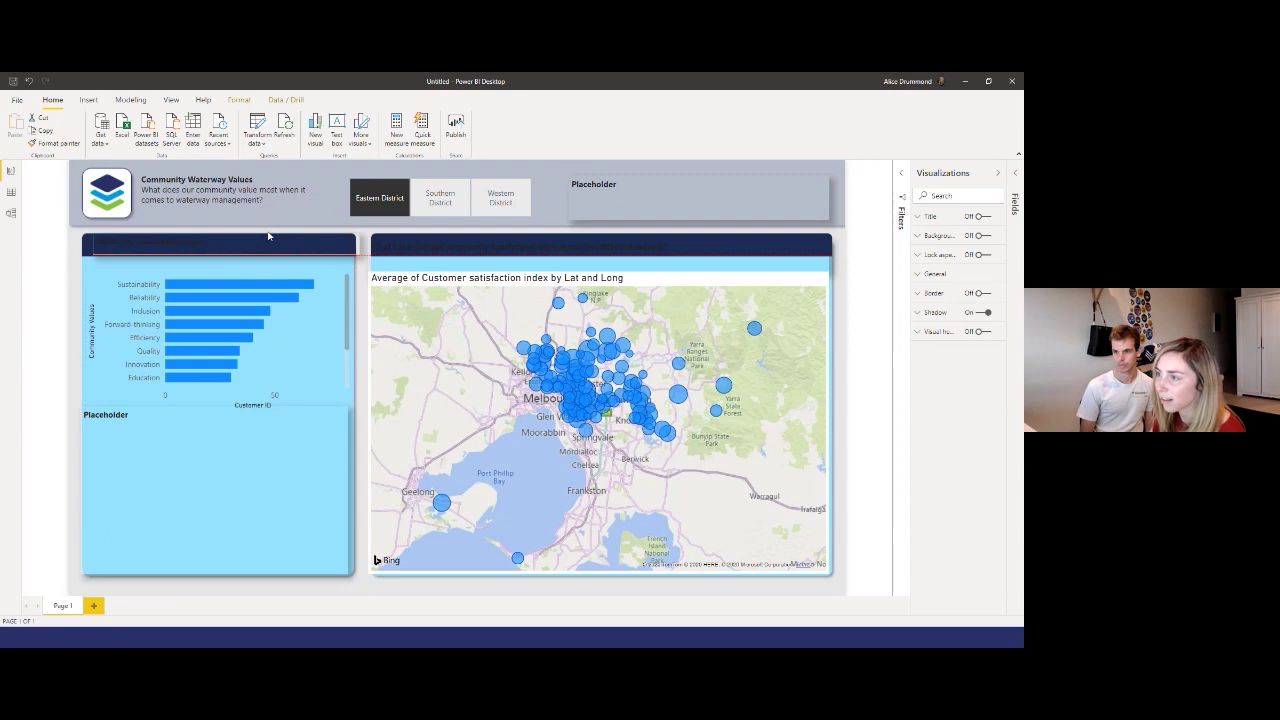
pyautogui.click(93, 245)
pyautogui.click(984, 313)
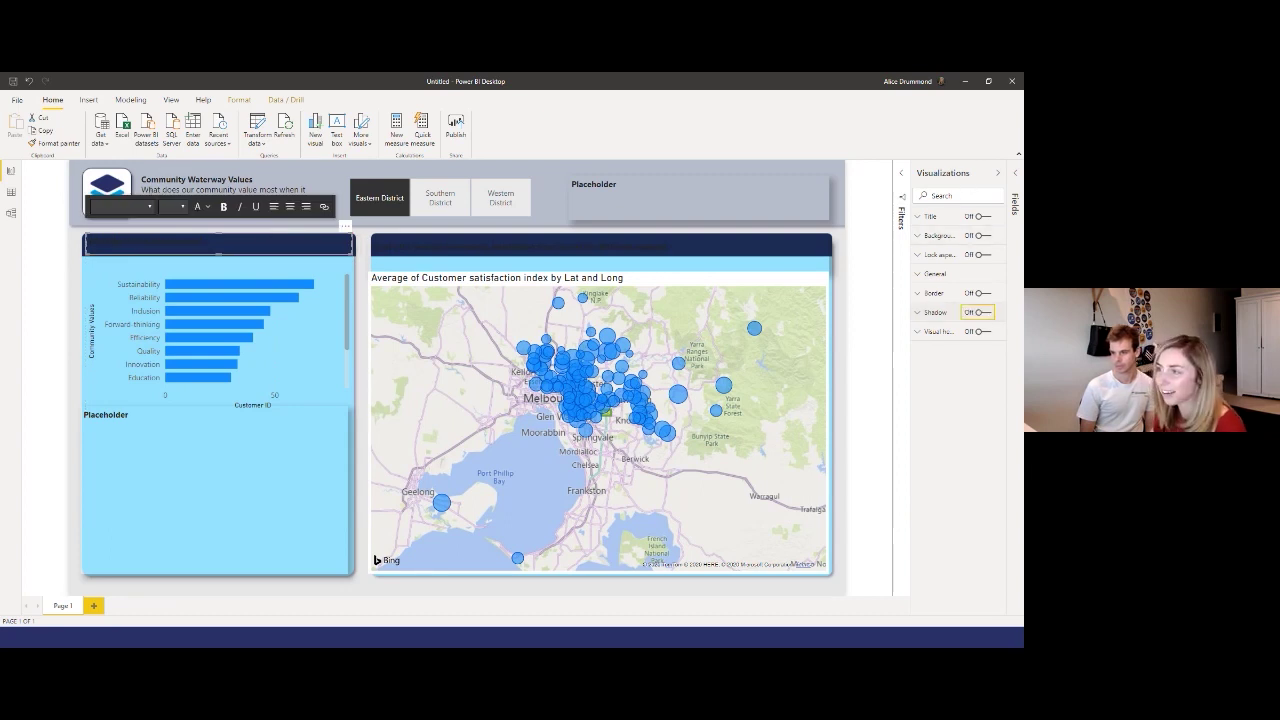
# Step: Format the "What do our customers value?" heading as white text at size 12
pyautogui.tripleClick(188, 240)
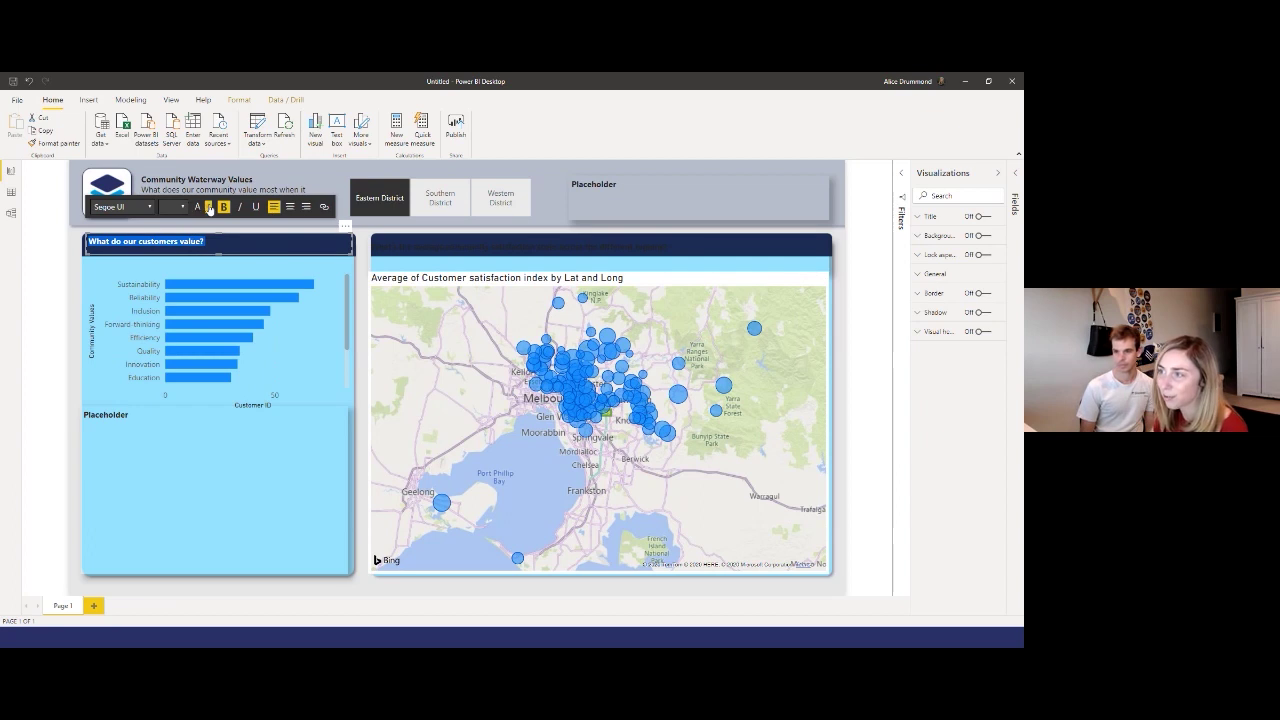
pyautogui.click(207, 206)
pyautogui.click(212, 238)
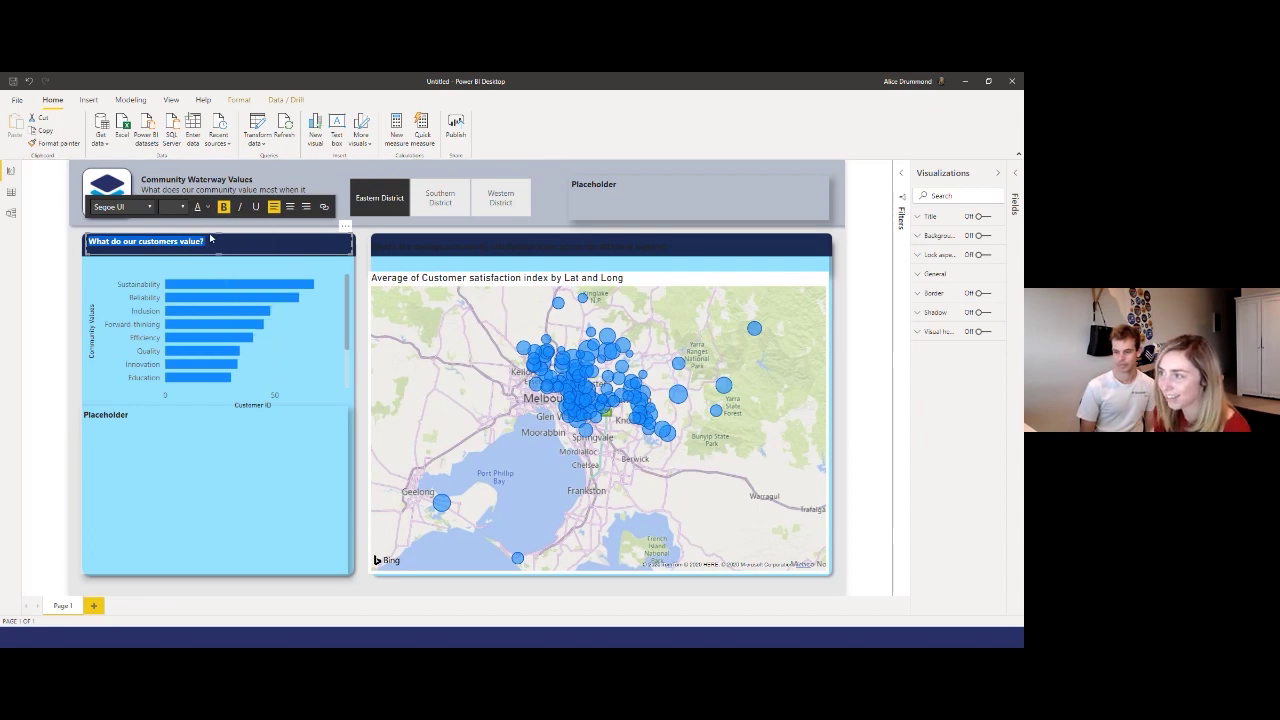
pyautogui.click(179, 207)
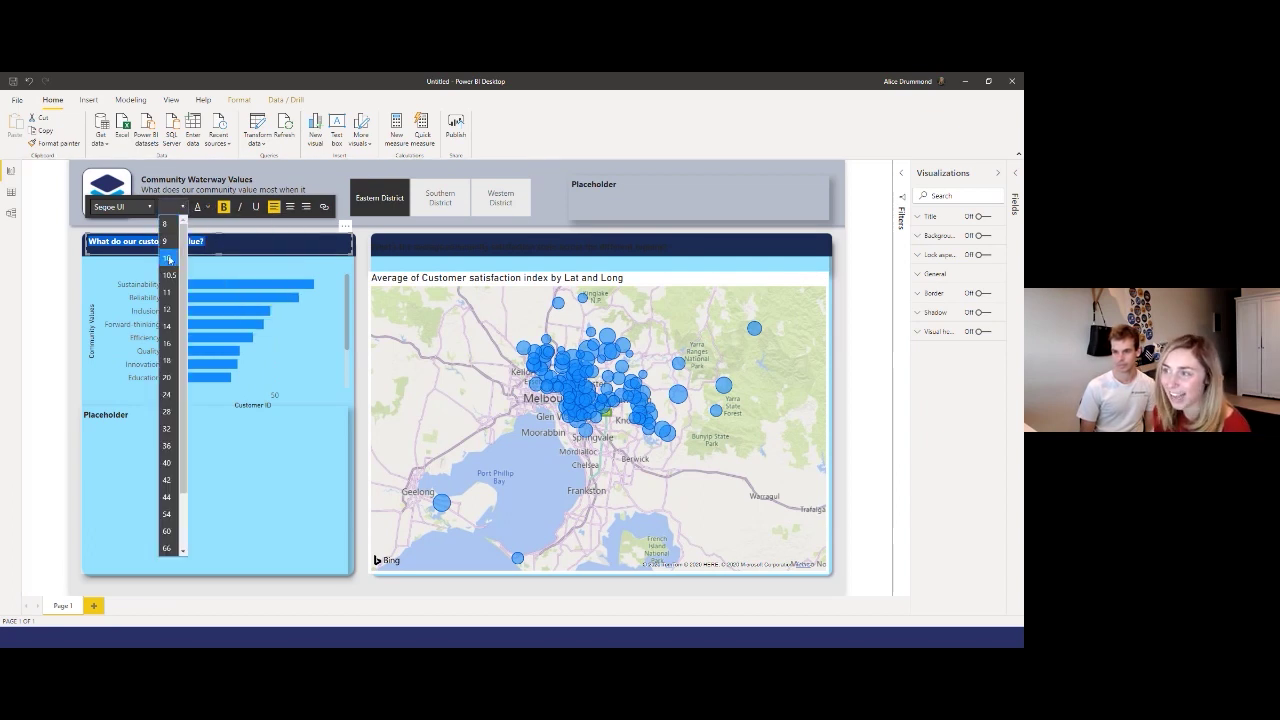
pyautogui.click(168, 324)
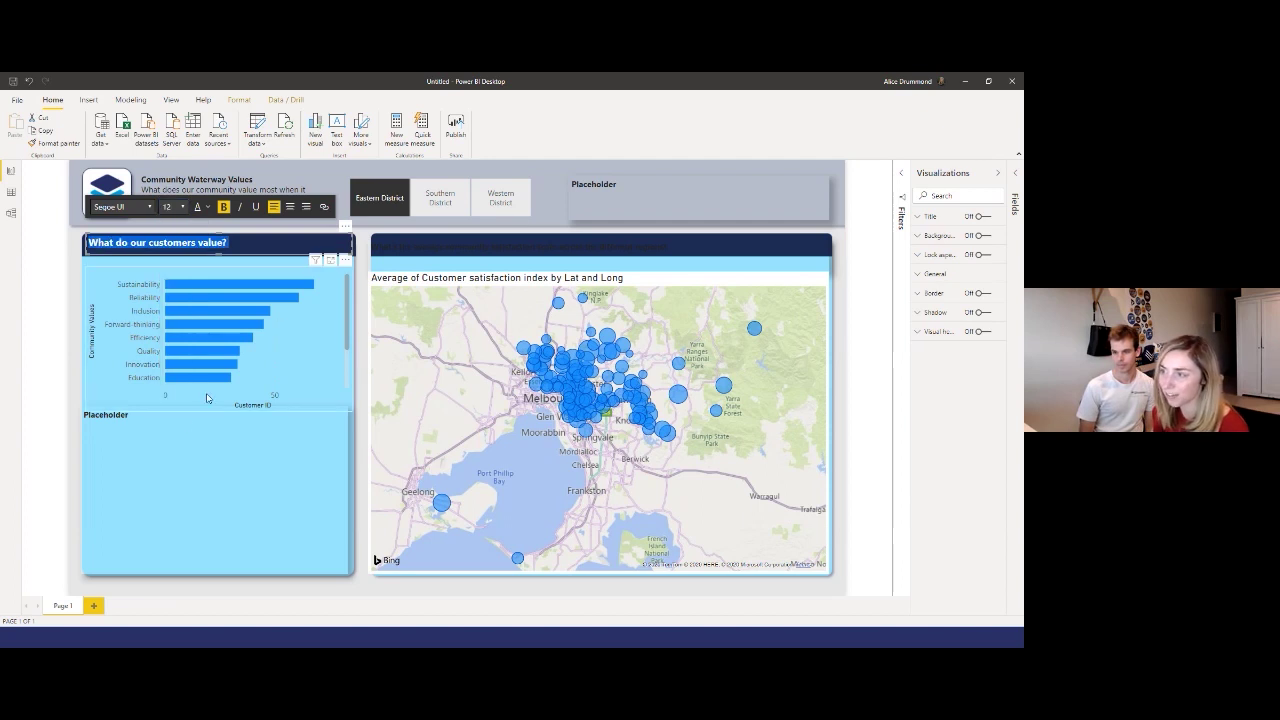
pyautogui.click(113, 422)
pyautogui.click(118, 411)
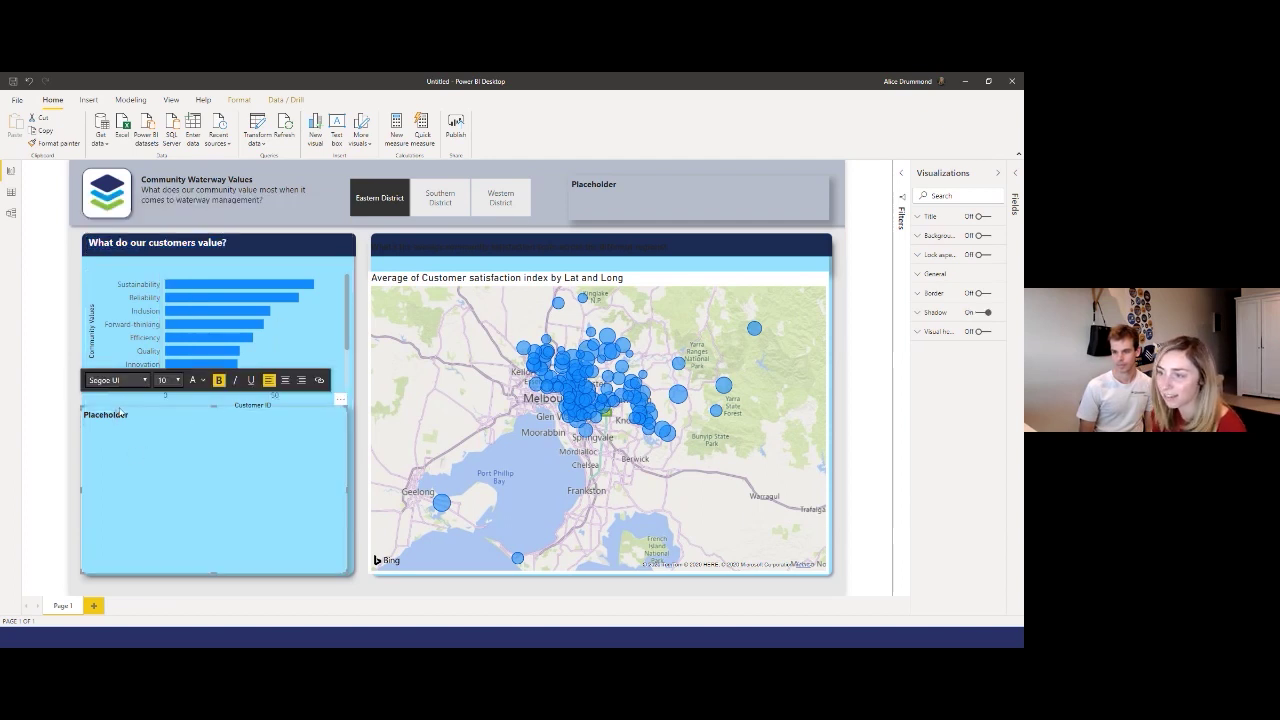
# Step: Set the community satisfaction score heading to size 12 white text and align its text box with the dark banner above the map
pyautogui.tripleClick(500, 246)
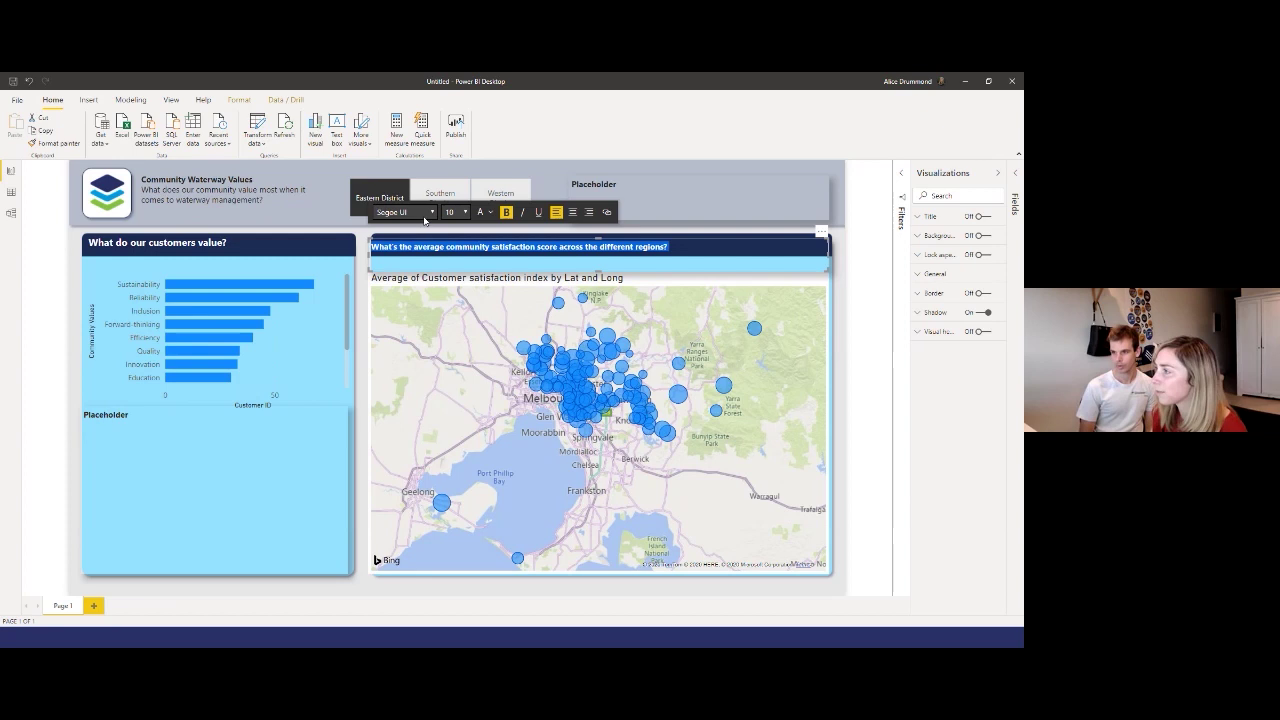
pyautogui.click(466, 213)
pyautogui.click(451, 331)
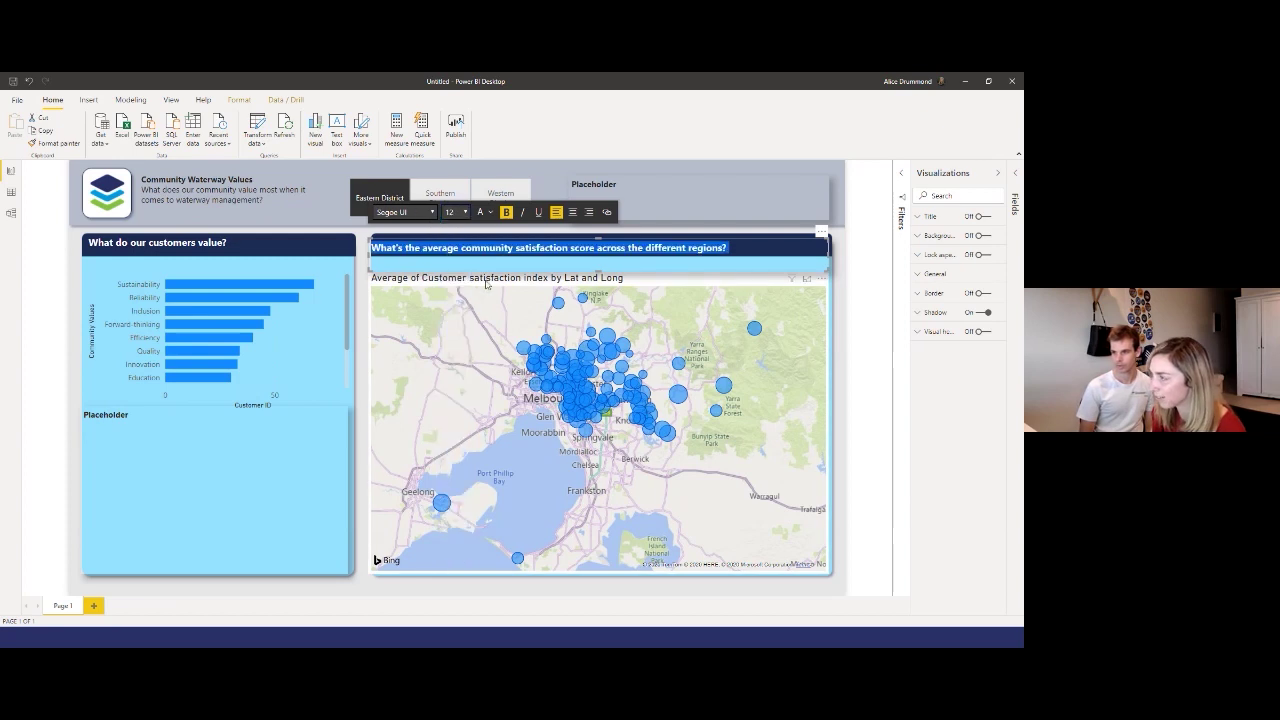
pyautogui.click(490, 212)
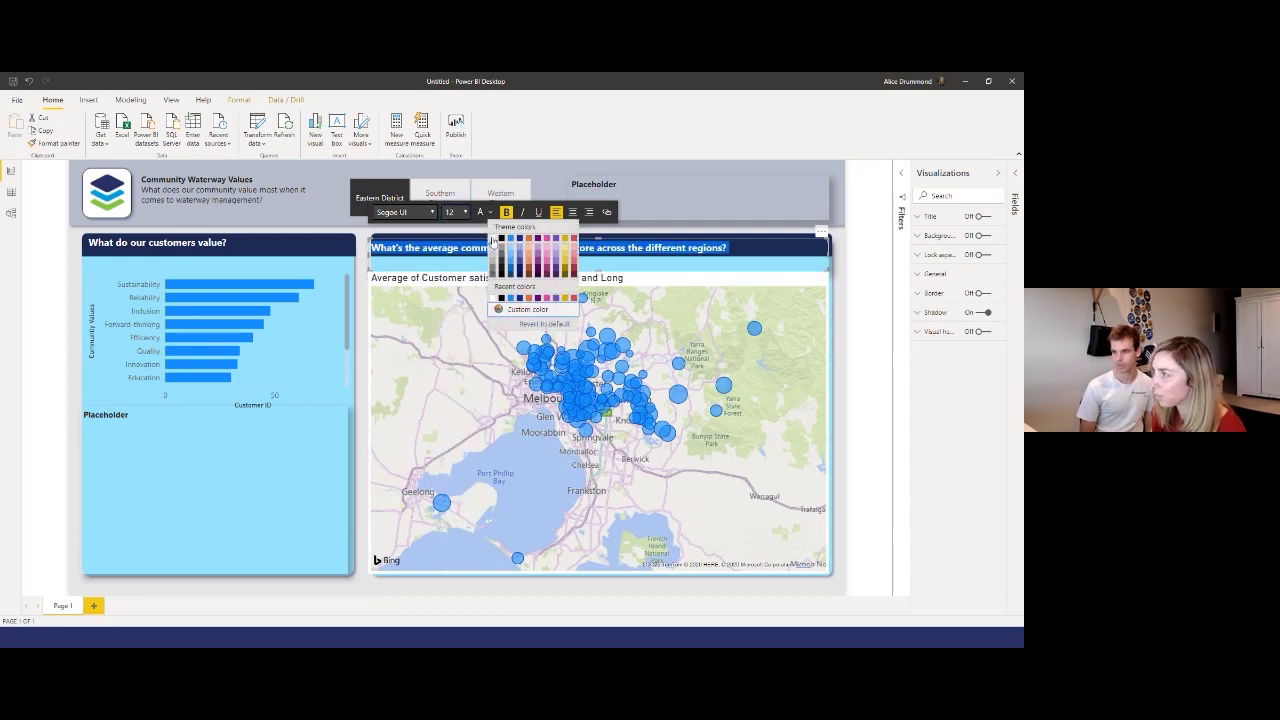
pyautogui.click(492, 243)
pyautogui.click(735, 242)
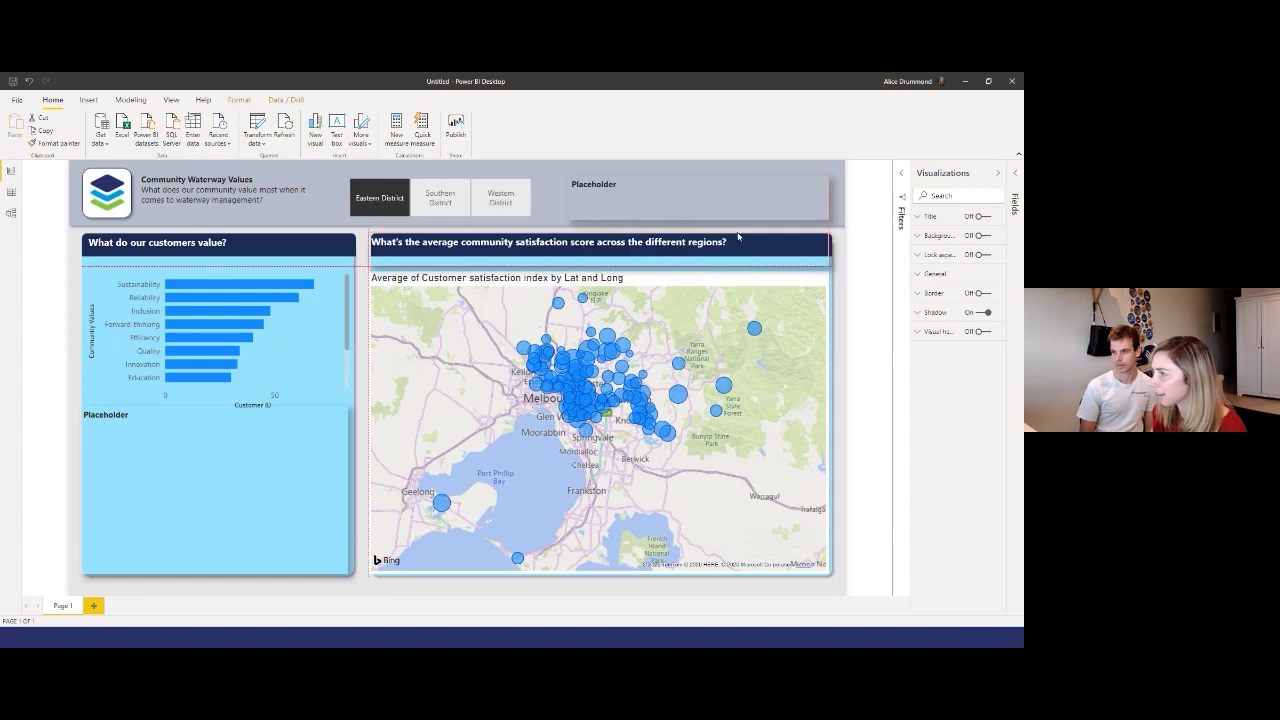
pyautogui.click(738, 240)
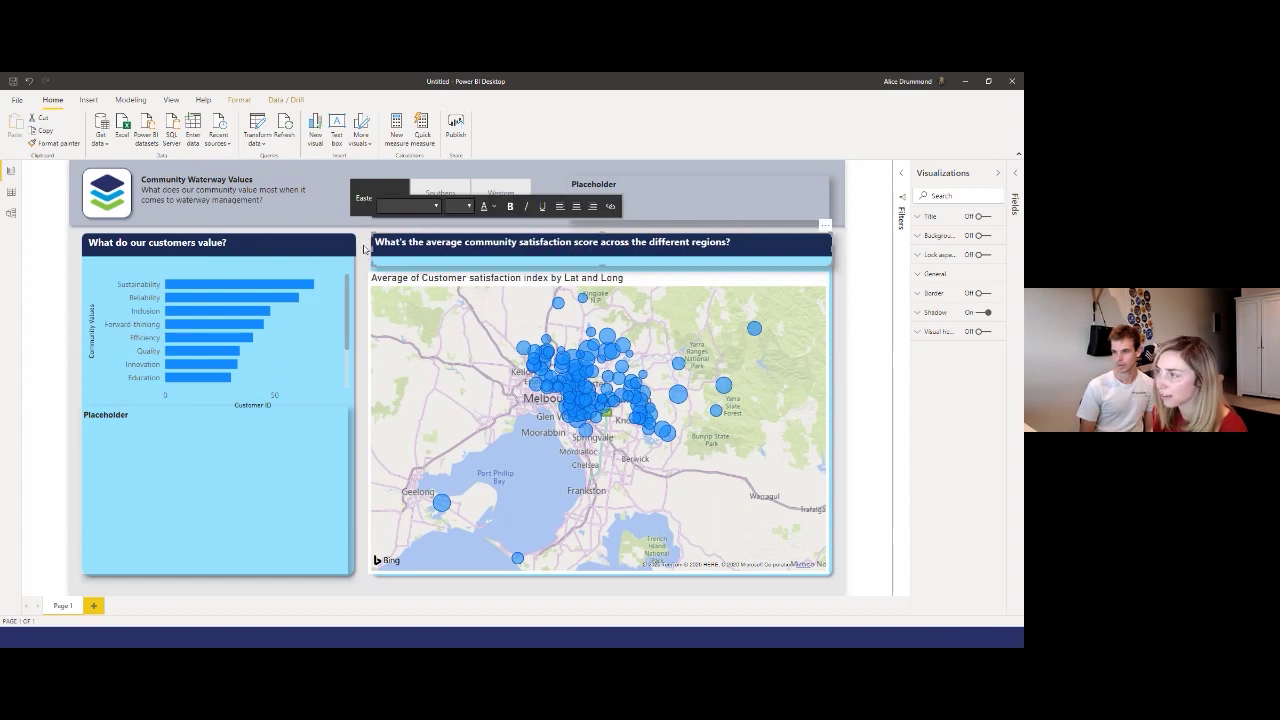
pyautogui.click(45, 179)
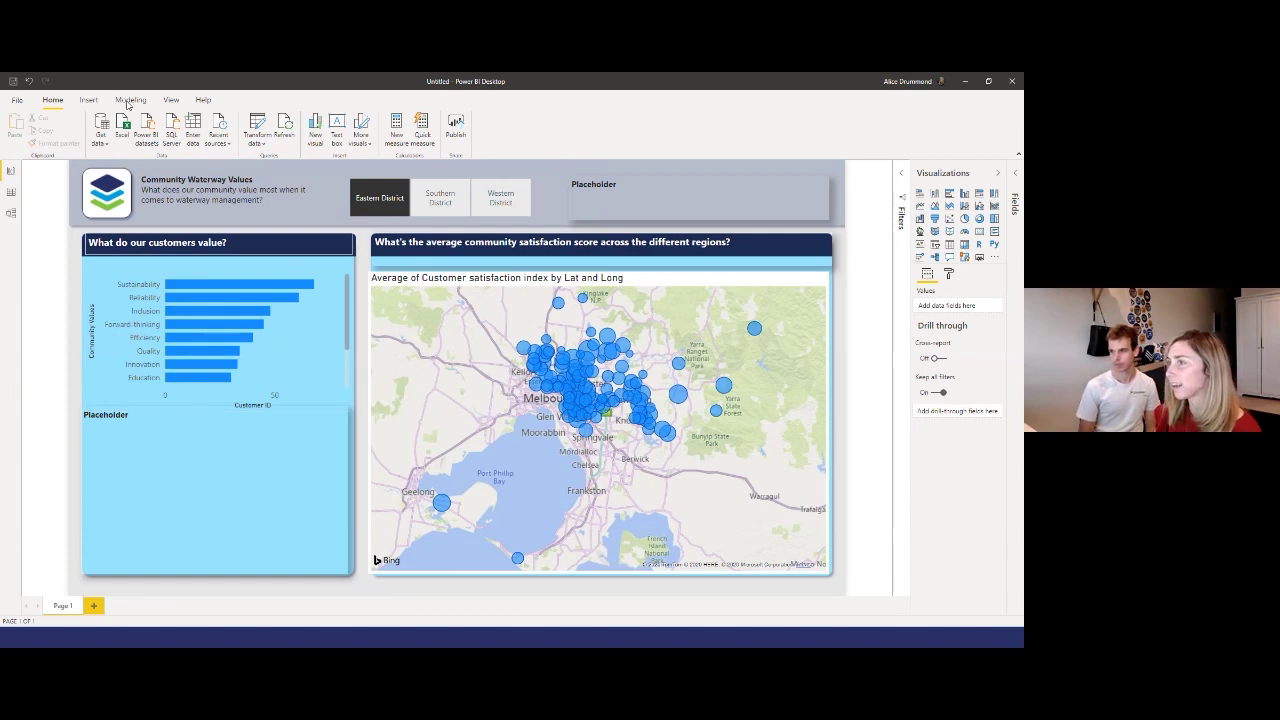
# Step: Import the custom JSON theme file from the Supporting folder and apply it to the report
pyautogui.click(170, 100)
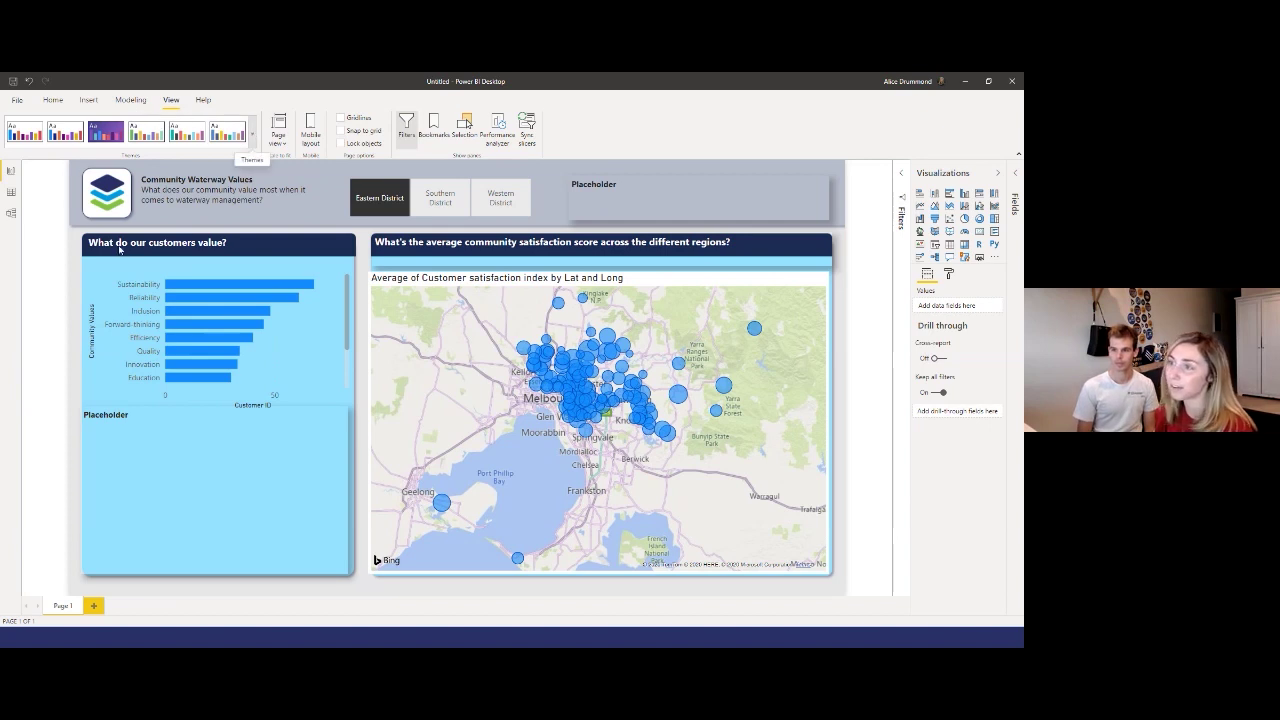
pyautogui.click(252, 143)
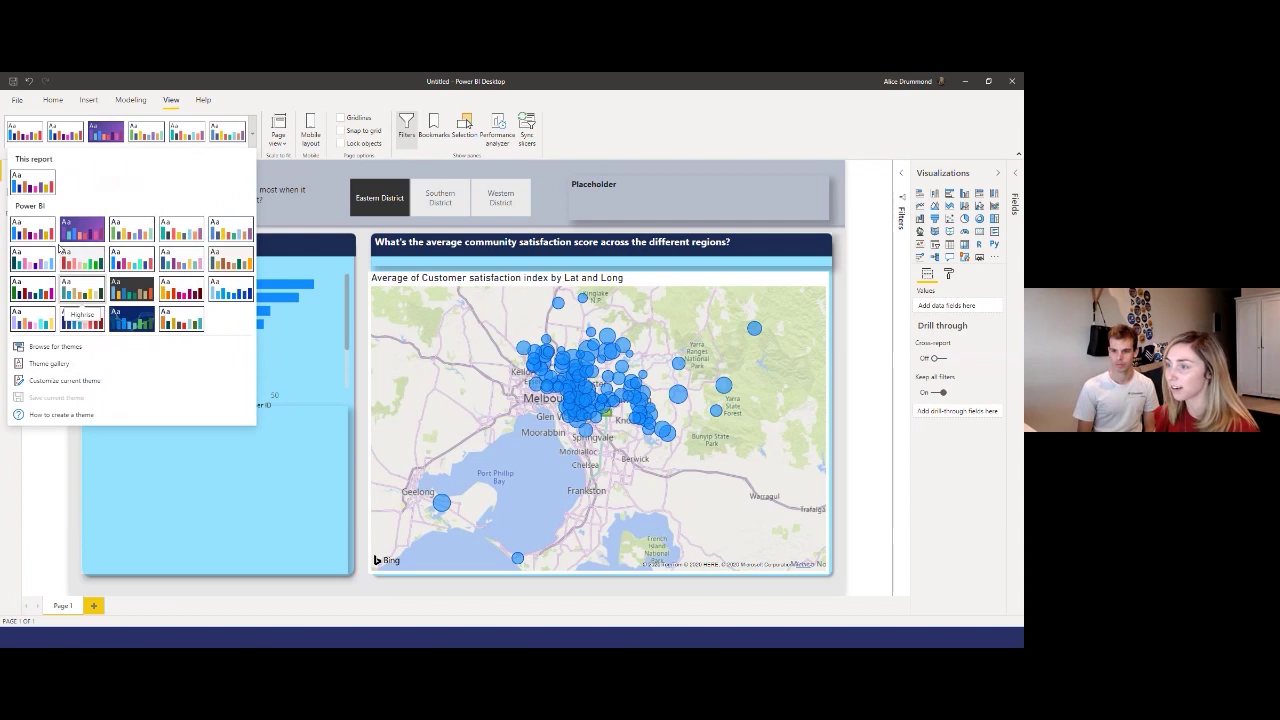
pyautogui.click(45, 346)
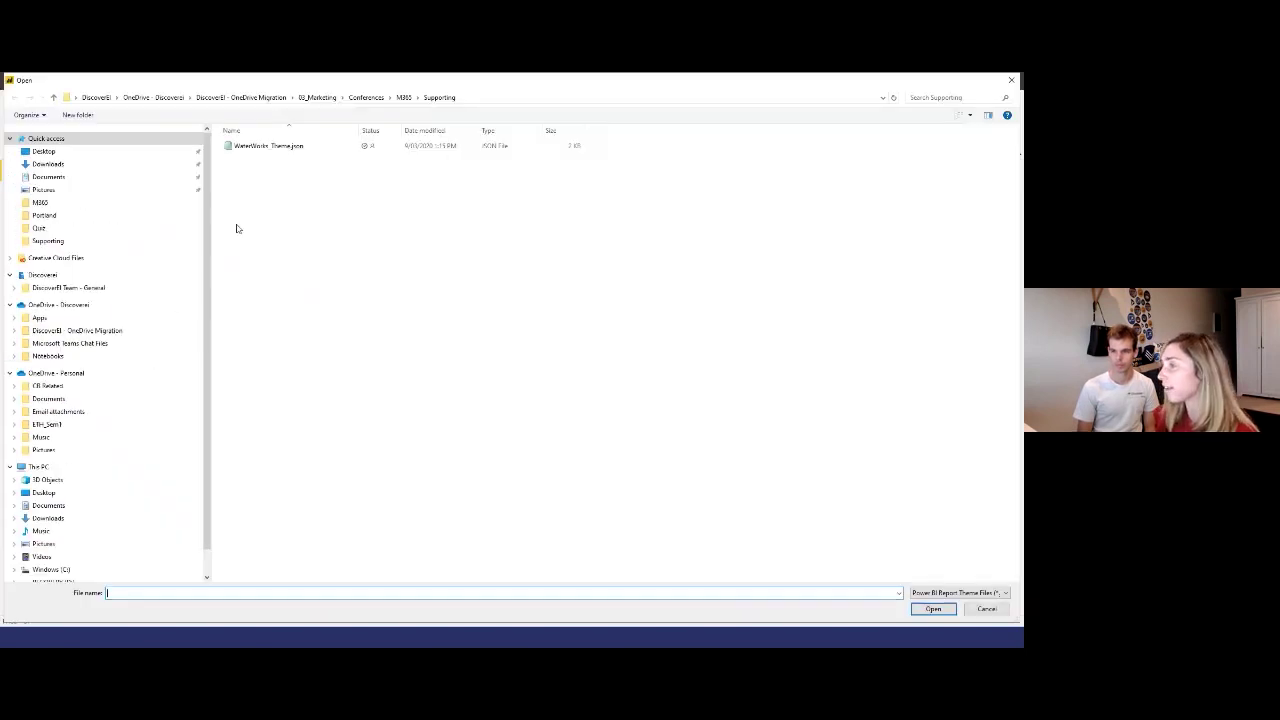
pyautogui.click(262, 150)
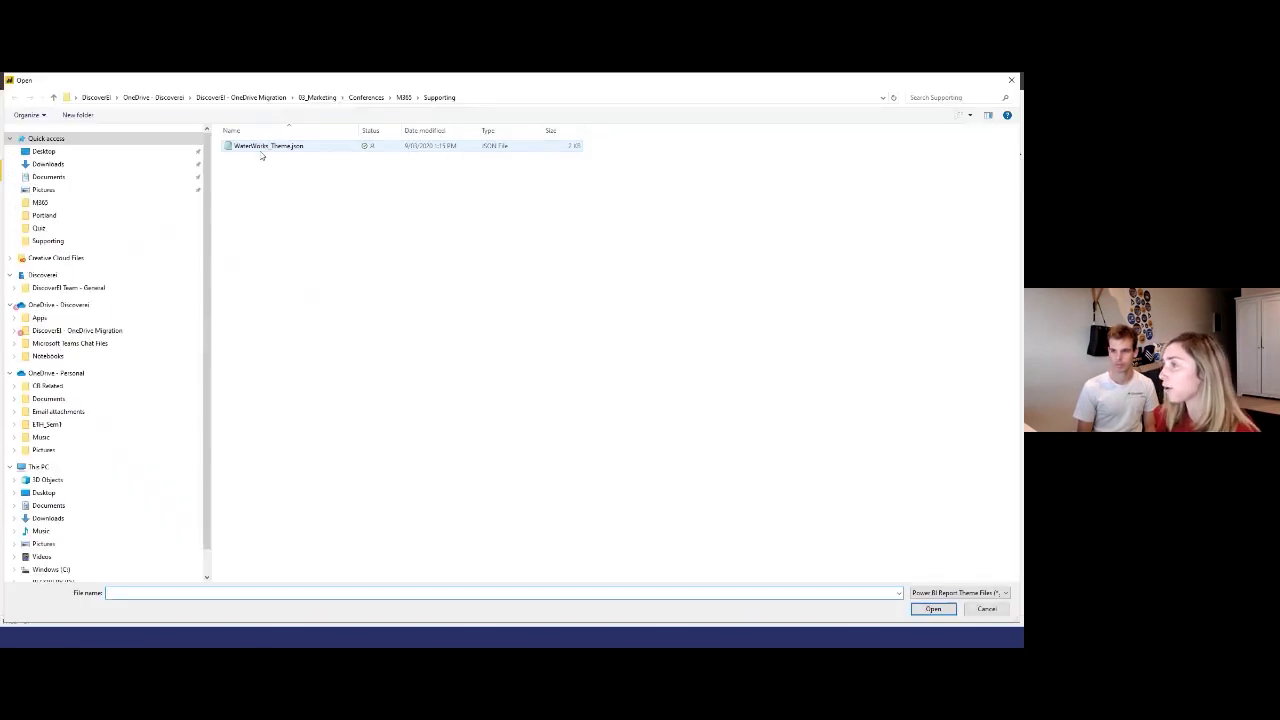
pyautogui.click(933, 609)
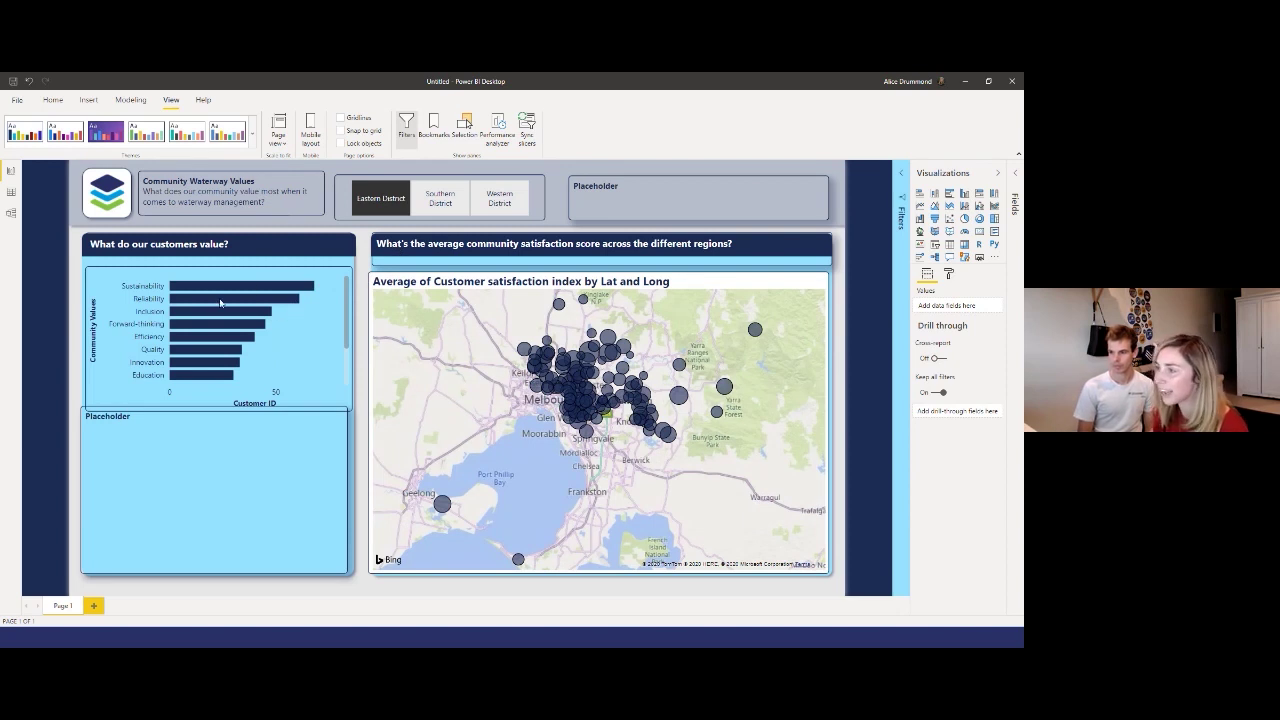
# Step: Turn off the borders of the Community Waterway Values text box and the district slicer, and turn on the header placeholder's background
pyautogui.click(596, 382)
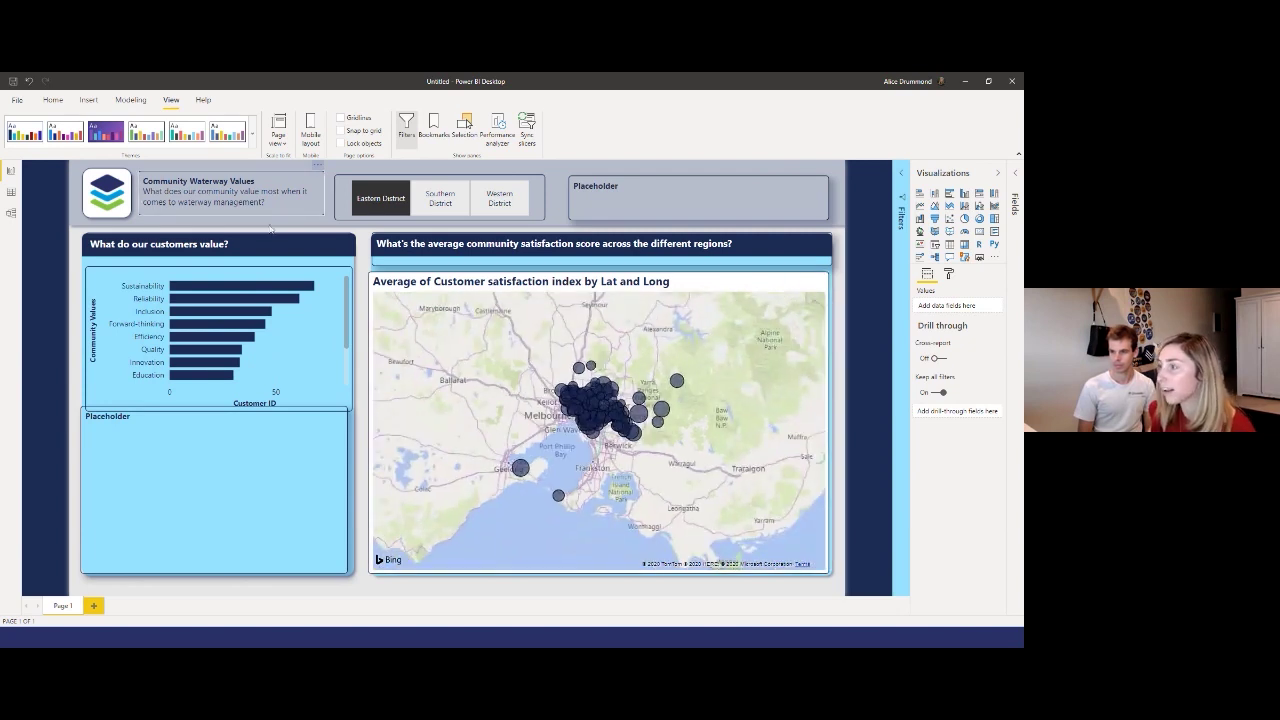
pyautogui.click(230, 195)
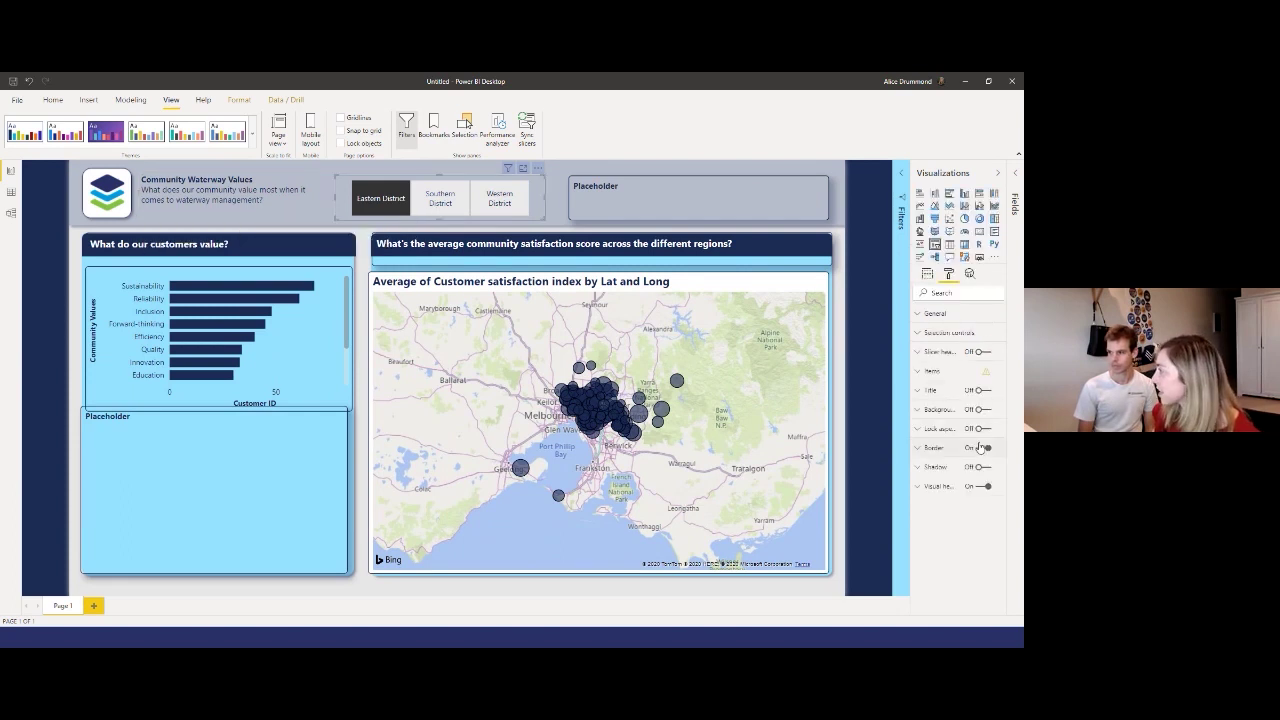
pyautogui.click(690, 250)
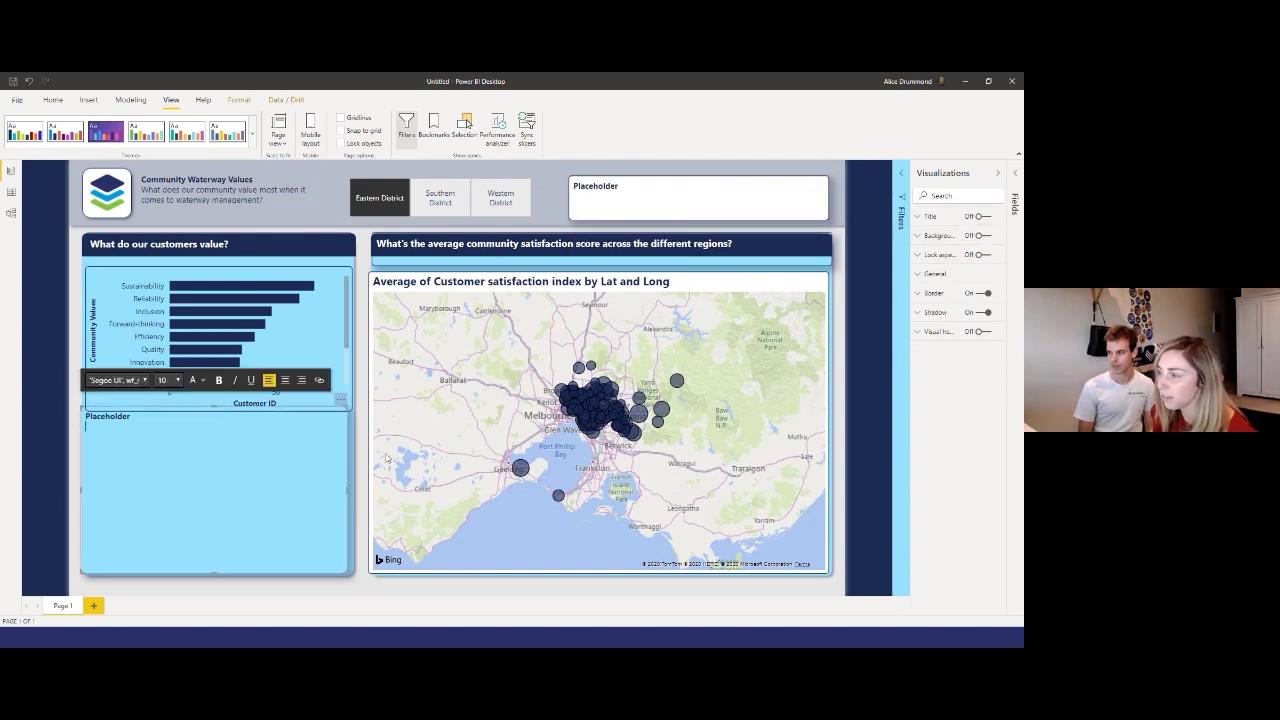
# Step: Turn on the backgrounds of the bar chart and the placeholder beneath it, and resize both to fit inside the light blue panel
pyautogui.click(983, 235)
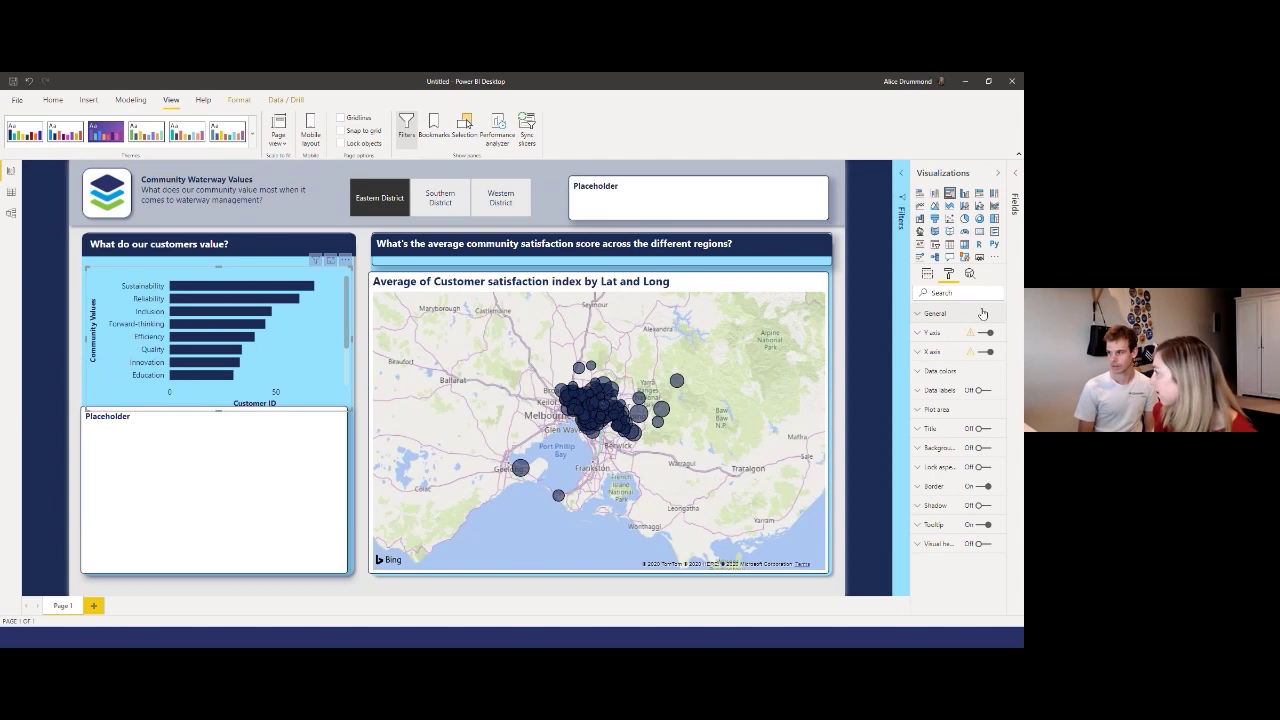
pyautogui.click(983, 447)
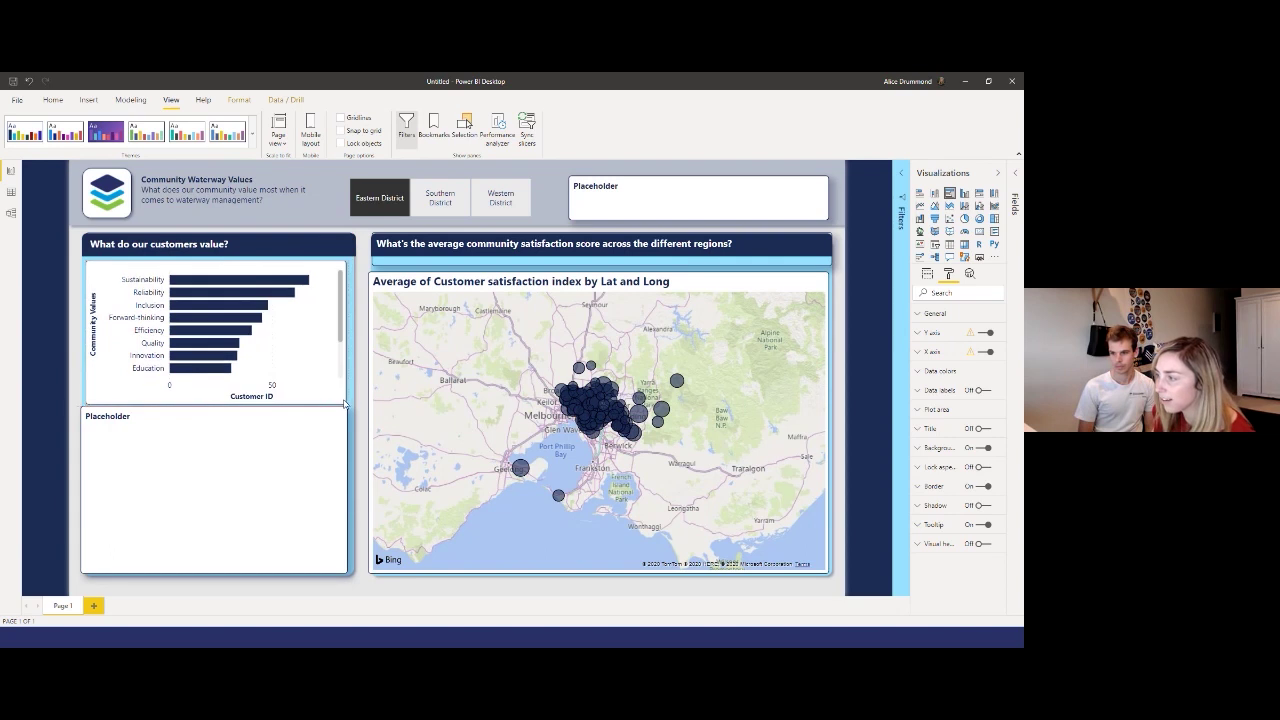
pyautogui.click(183, 567)
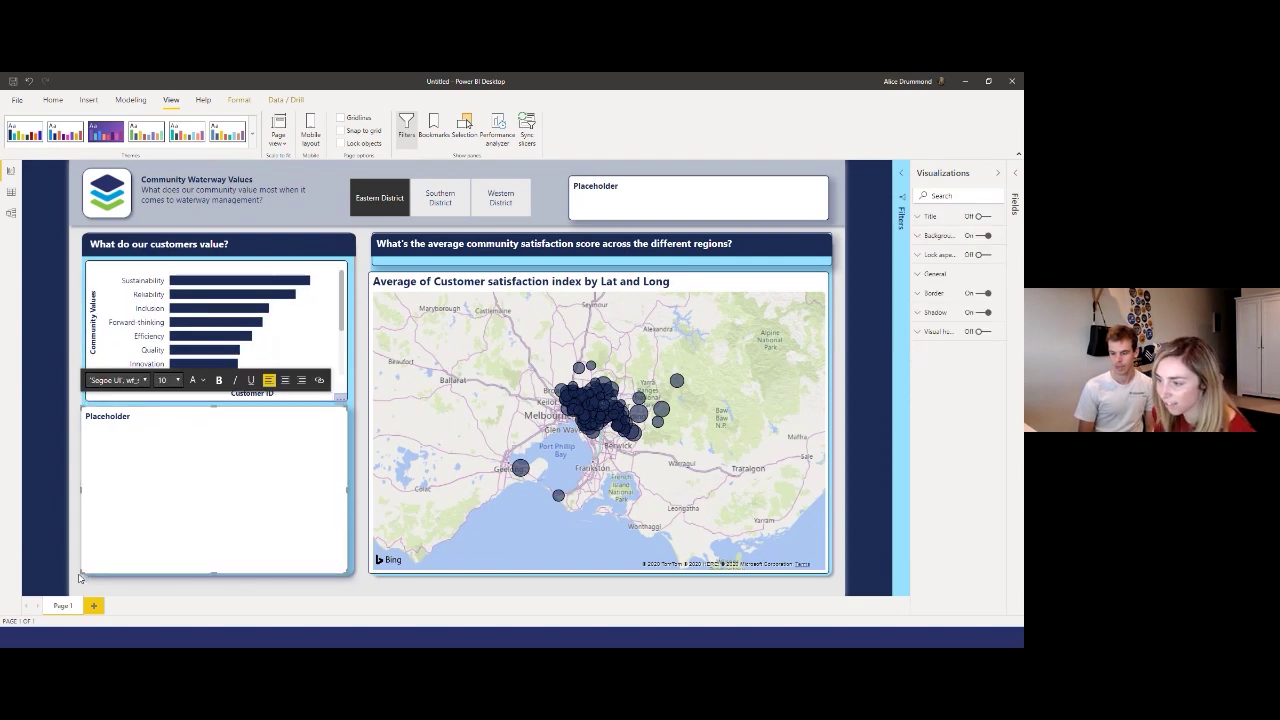
pyautogui.moveTo(80, 574); pyautogui.dragTo(88, 570)
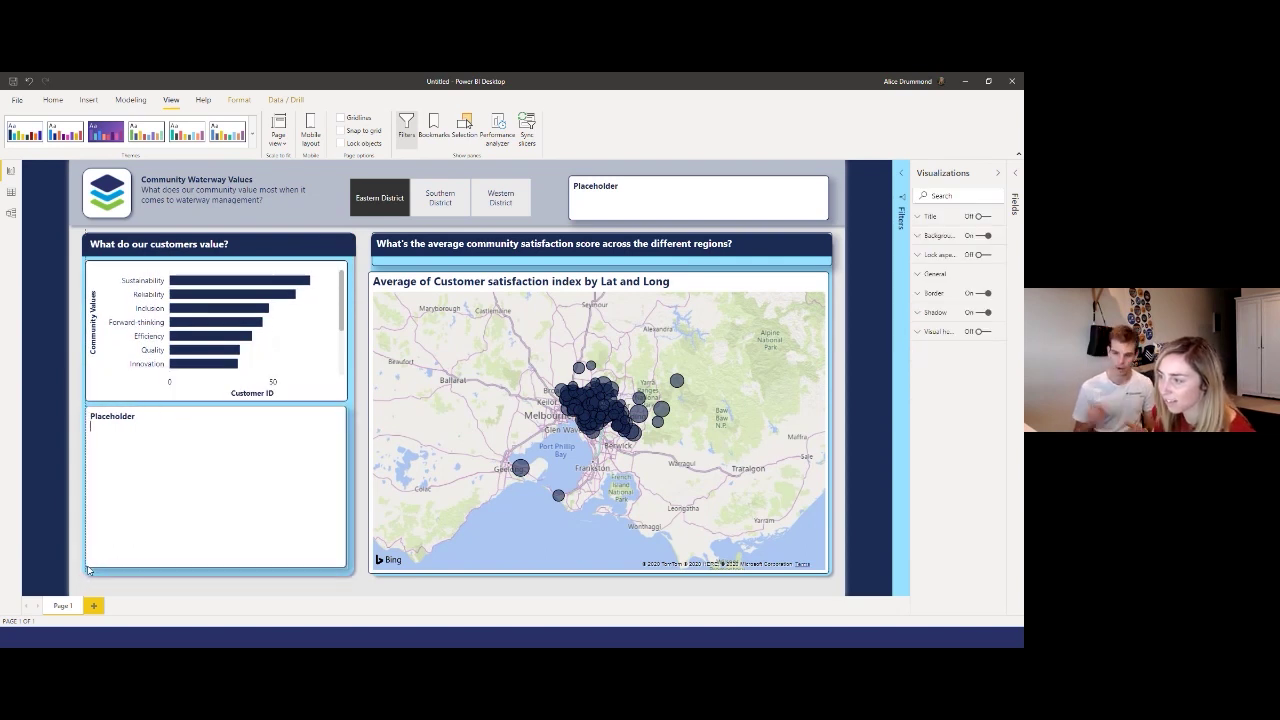
# Step: Turn off the satisfaction heading's border and shadow and the map's title, and resize the map to fit its light blue panel
pyautogui.click(455, 268)
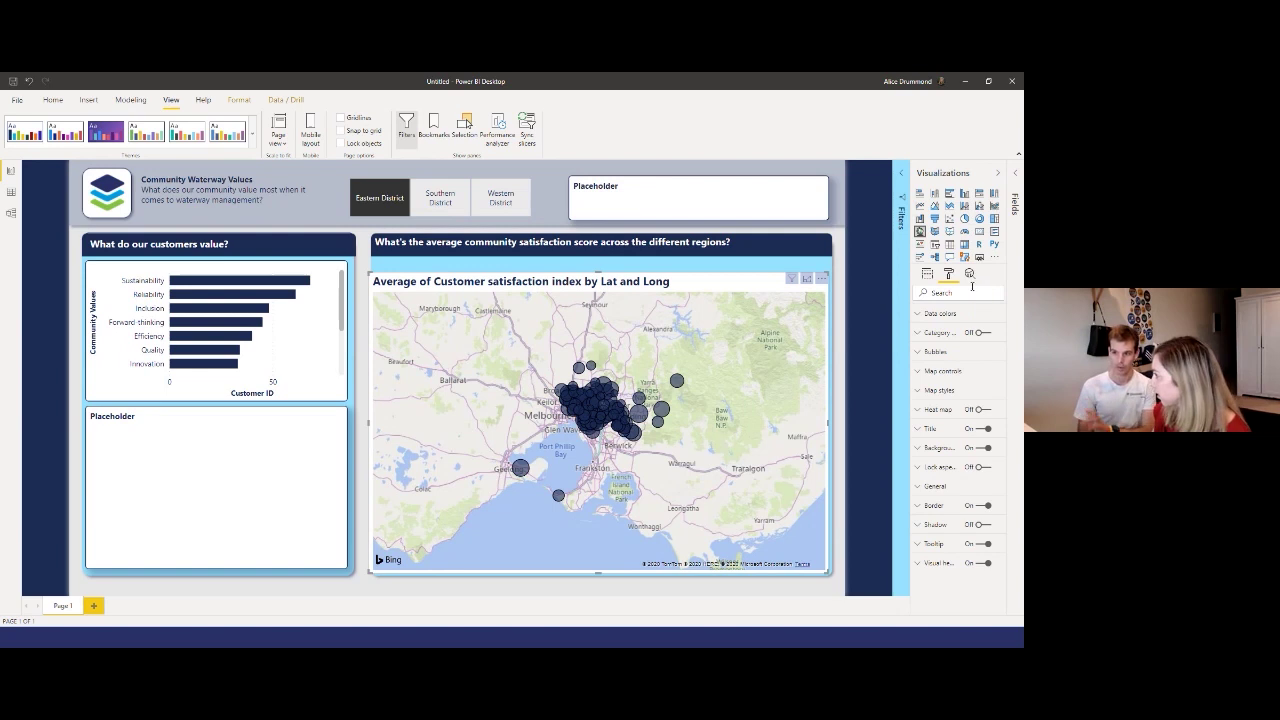
pyautogui.click(984, 428)
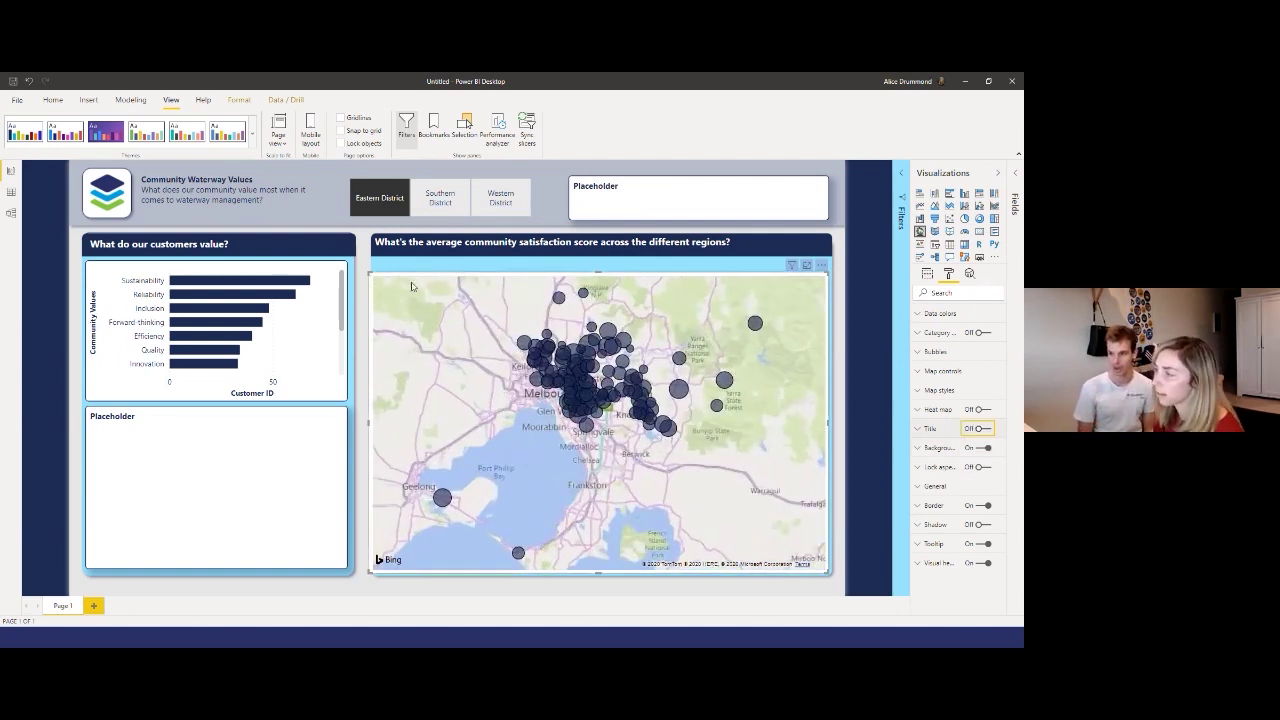
pyautogui.moveTo(370, 272); pyautogui.dragTo(380, 266)
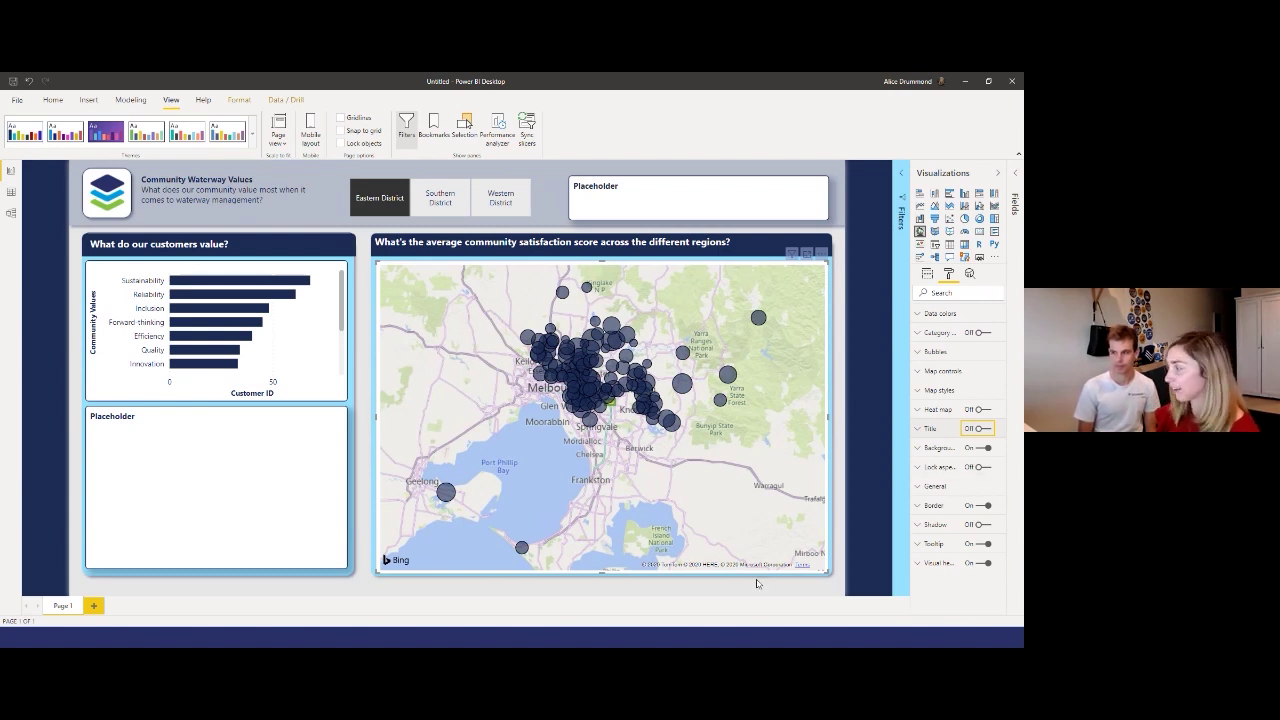
pyautogui.click(347, 251)
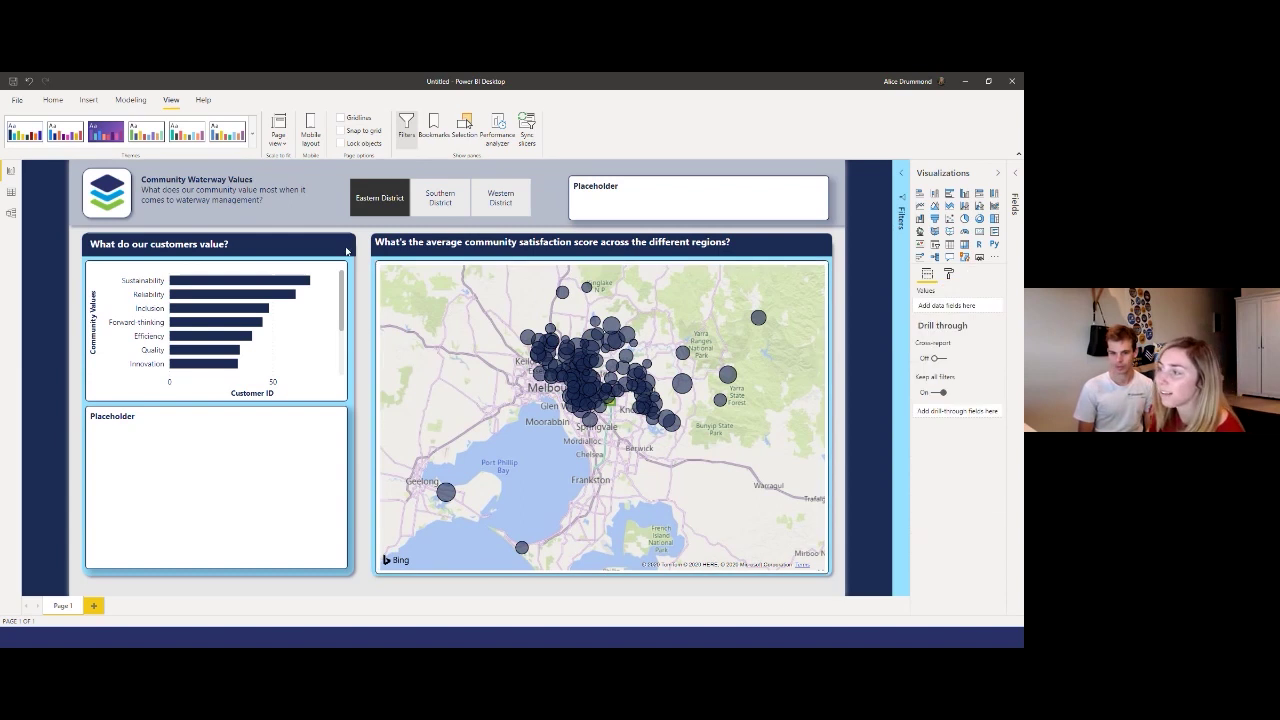
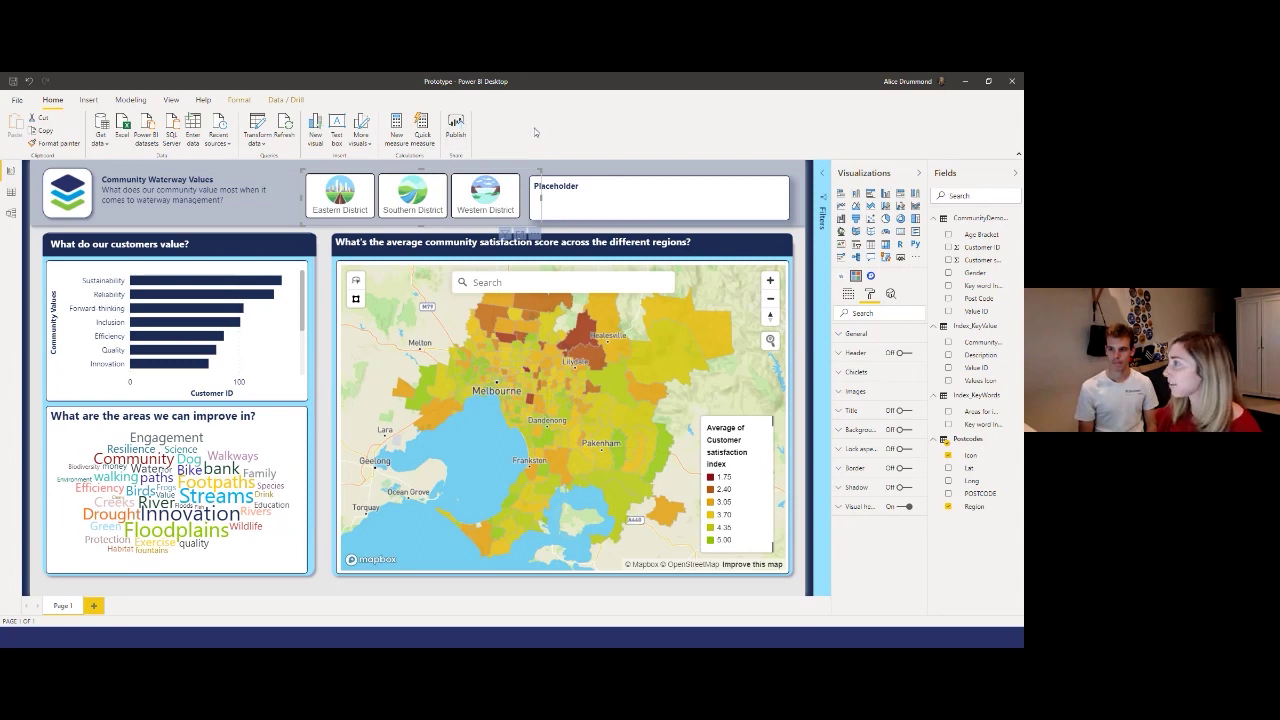
# Step: Save the report changes and publish the Prototype report to the #M365May workspace
pyautogui.click(578, 176)
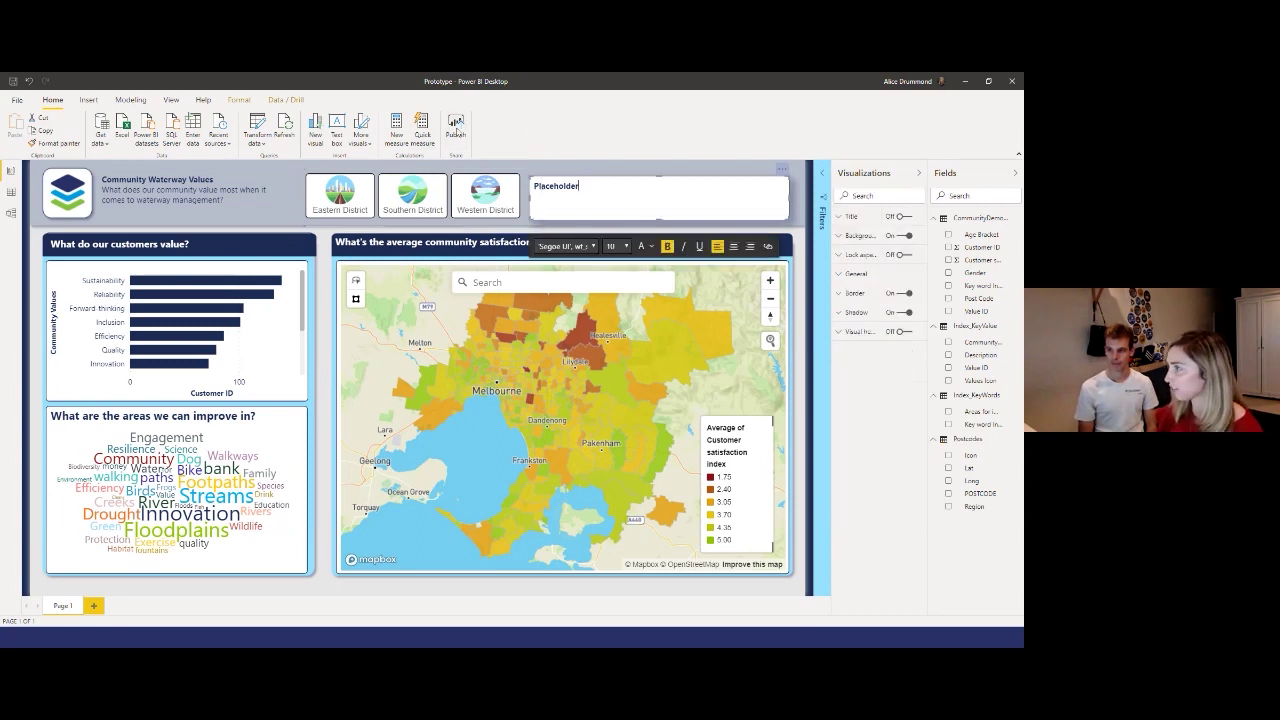
pyautogui.click(456, 124)
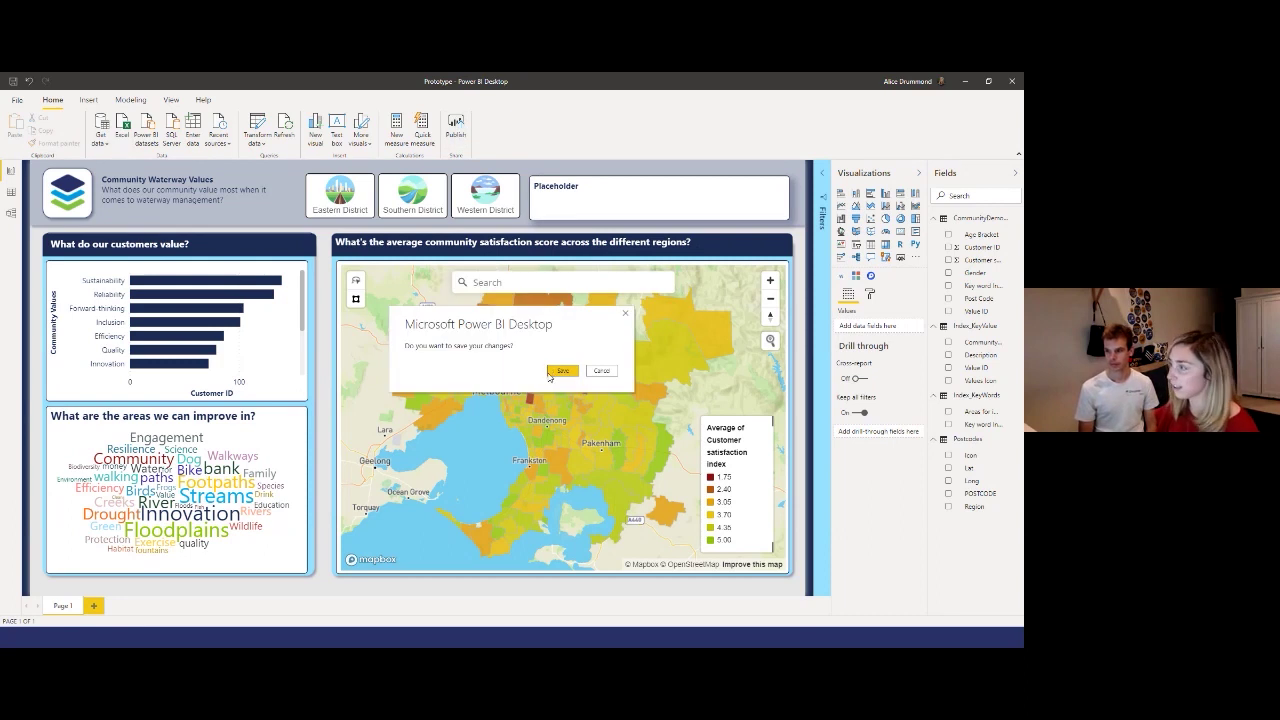
pyautogui.click(550, 373)
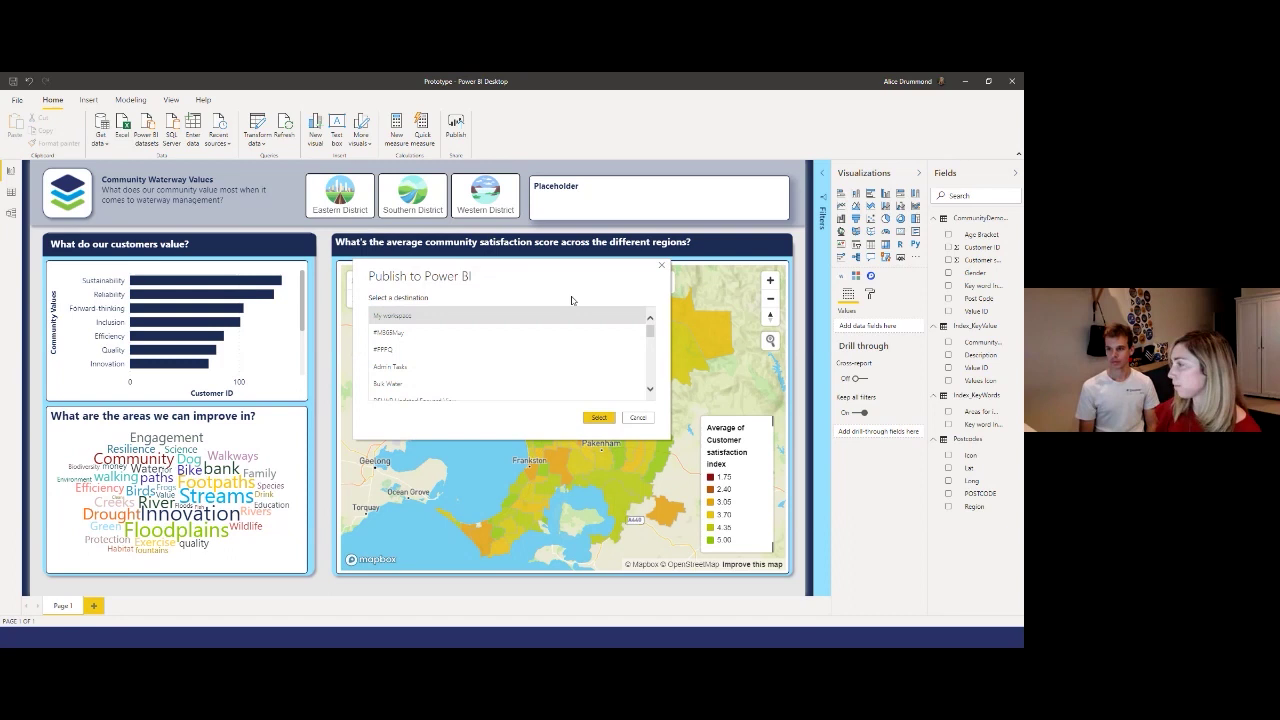
pyautogui.click(410, 332)
pyautogui.click(600, 418)
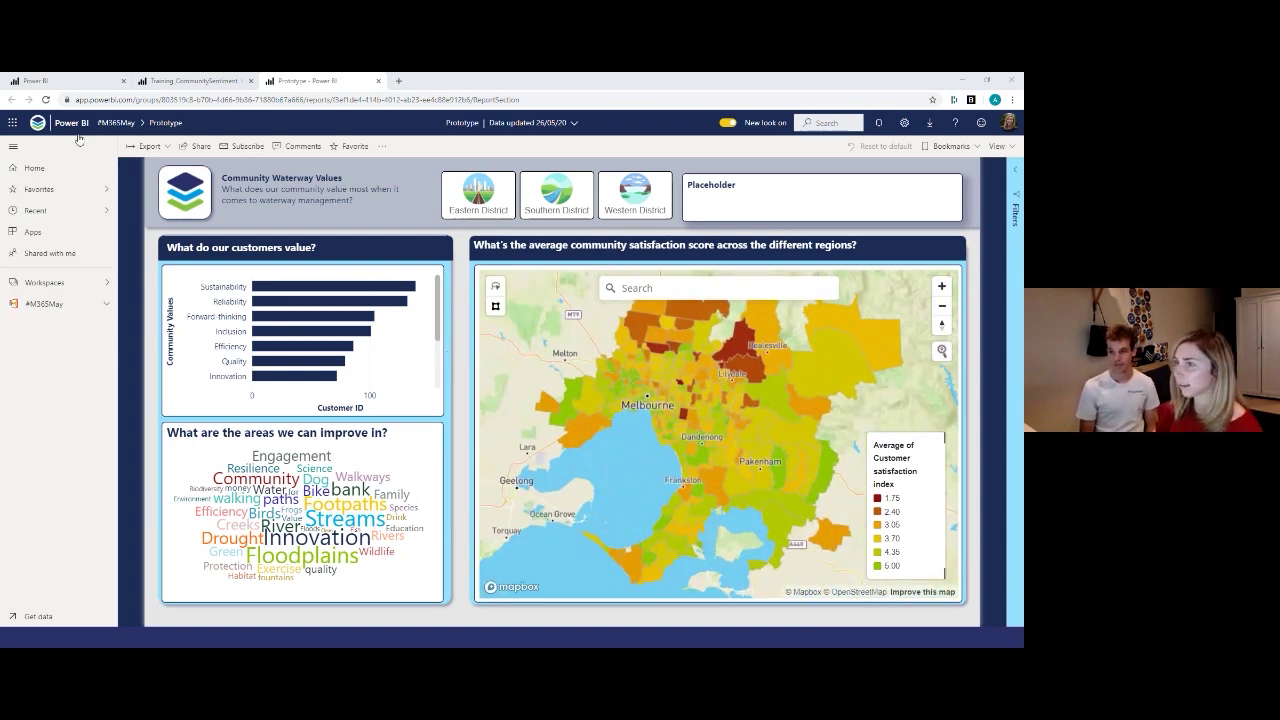
# Step: Start creating an app from the #M365May workspace and enter Prototype as its description
pyautogui.click(116, 122)
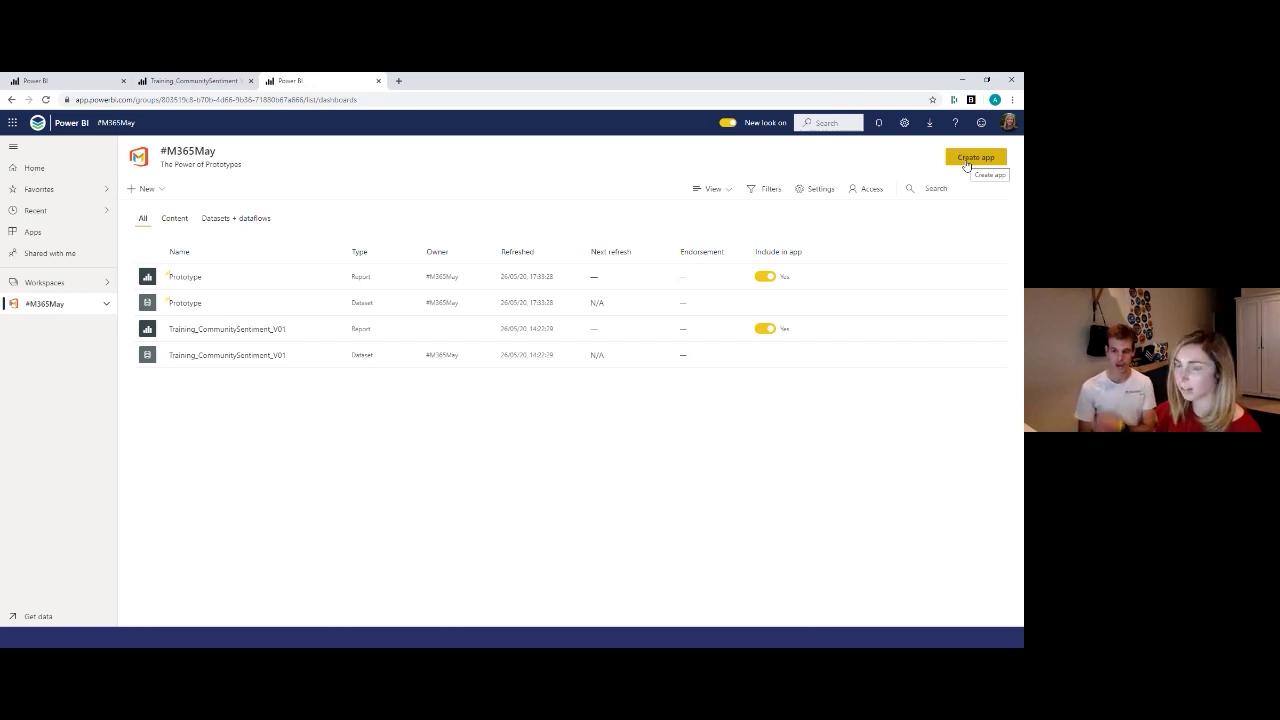
pyautogui.click(977, 161)
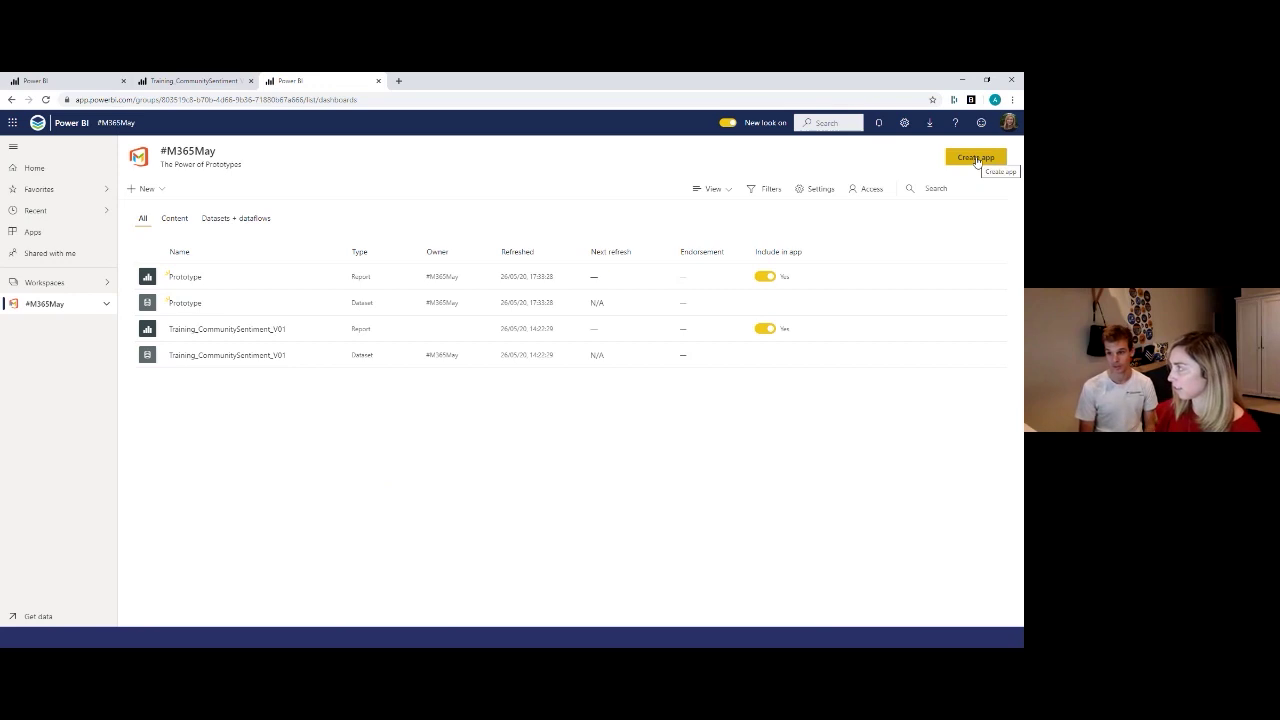
pyautogui.click(977, 160)
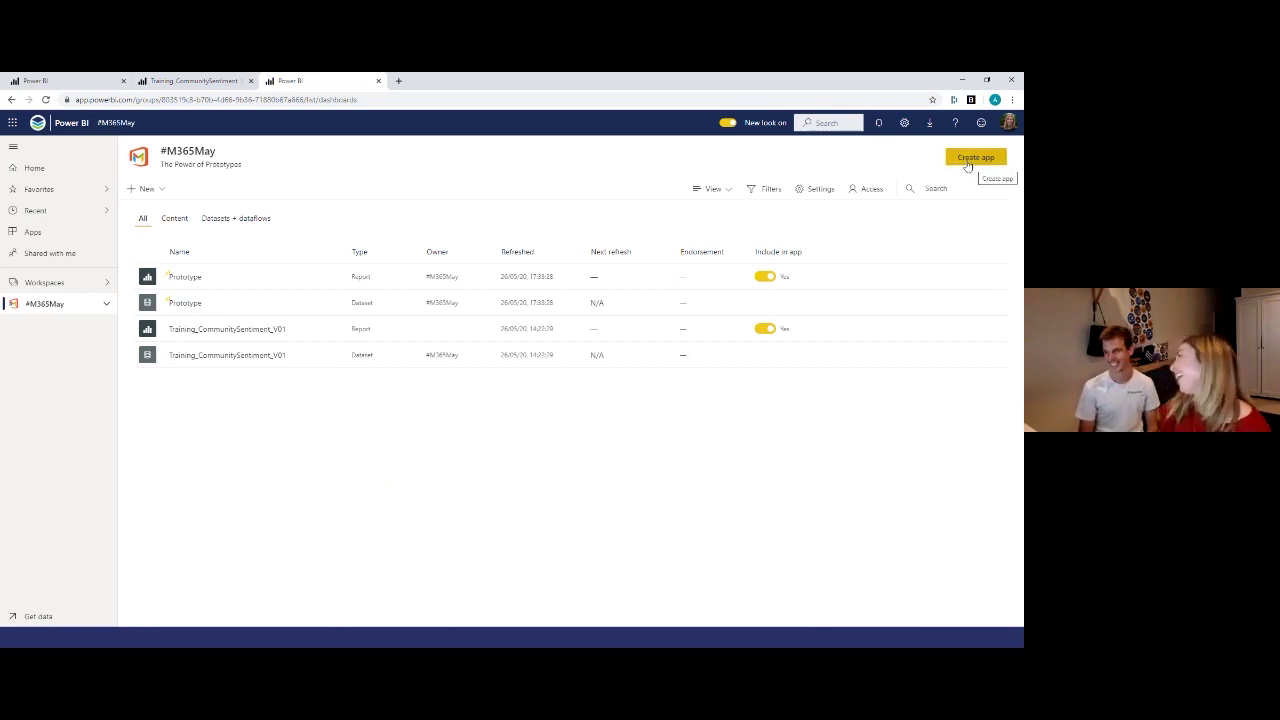
pyautogui.click(965, 160)
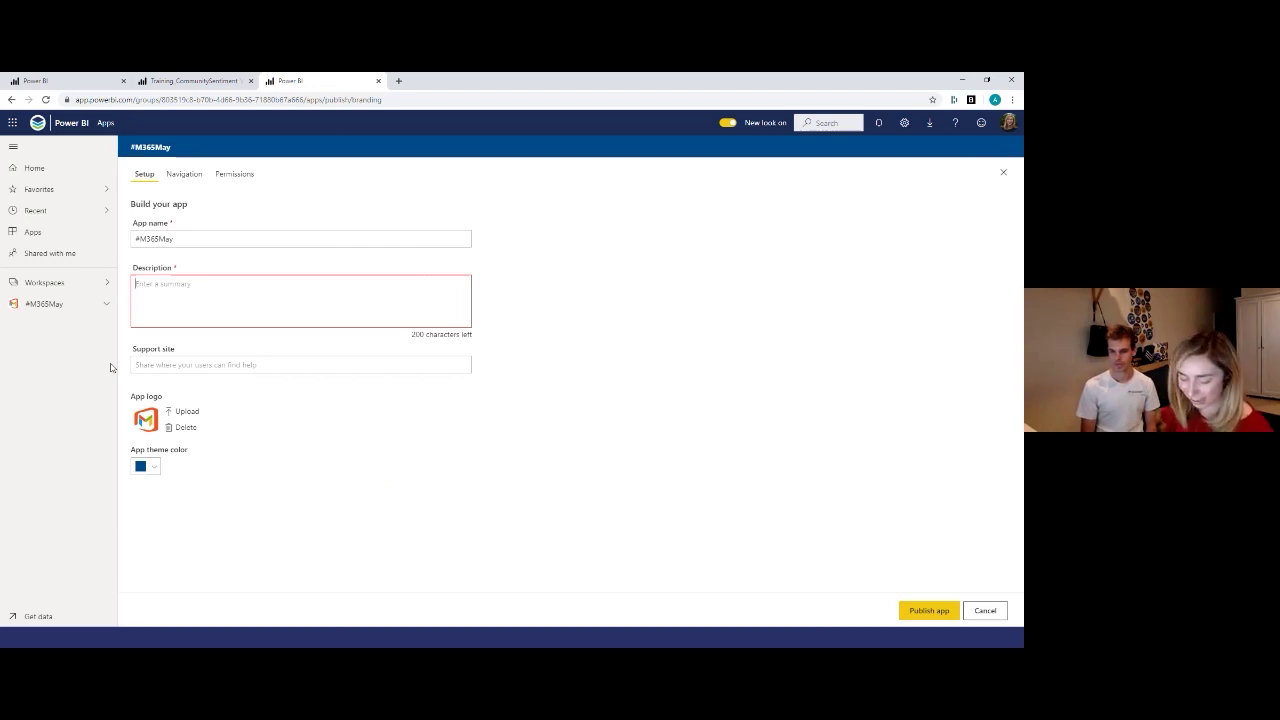
pyautogui.write('Prototype')
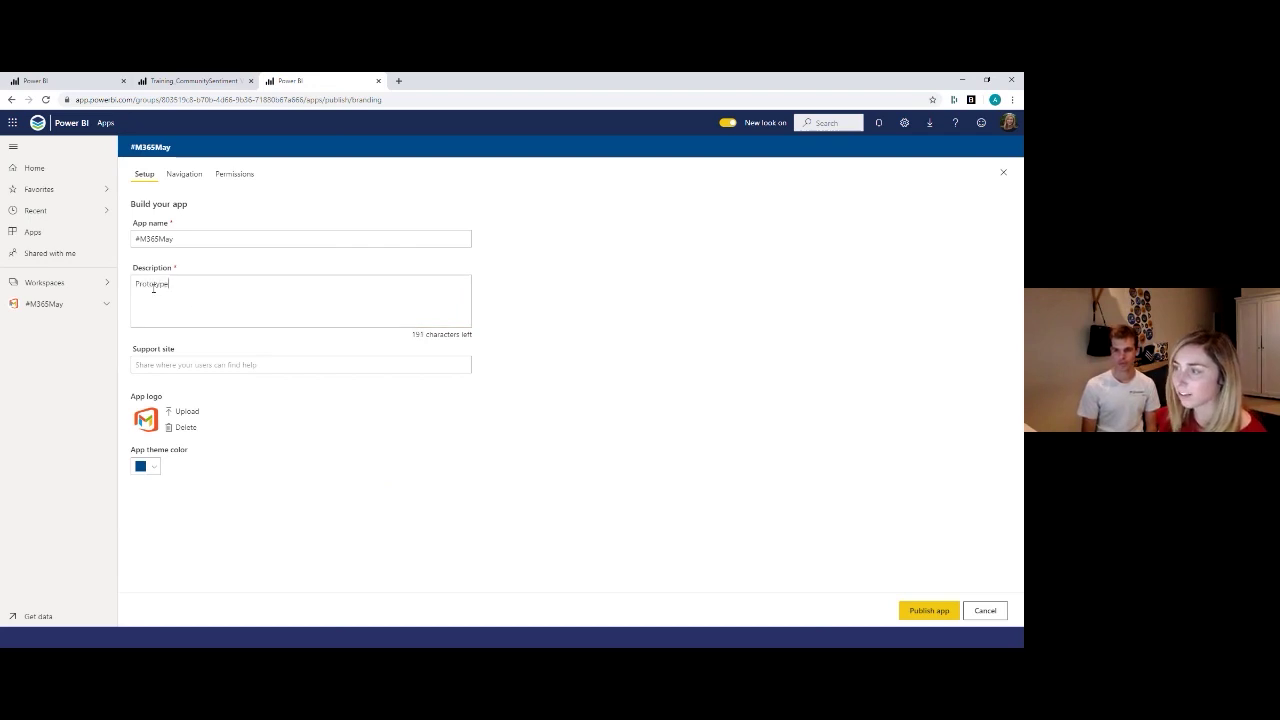
pyautogui.click(179, 177)
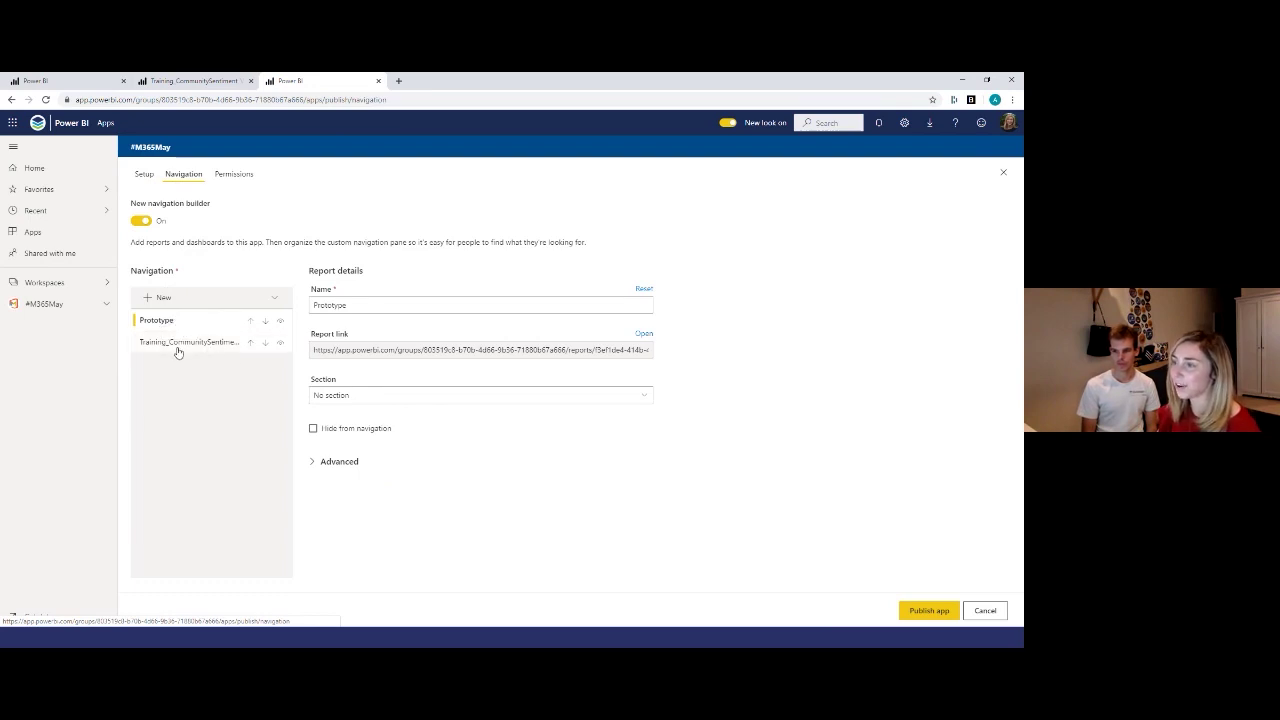
pyautogui.click(152, 297)
pyautogui.click(155, 333)
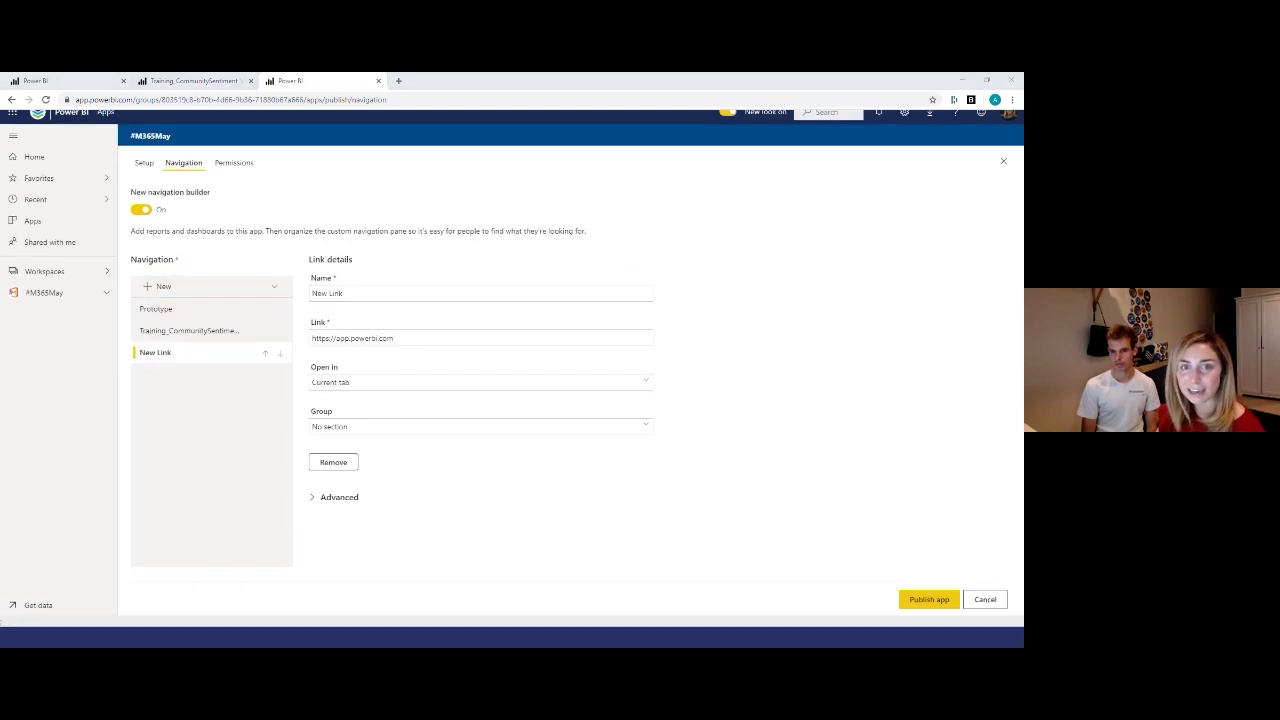
pyautogui.moveTo(348, 293); pyautogui.dragTo(296, 291)
pyautogui.write('IWM Projects Overview')
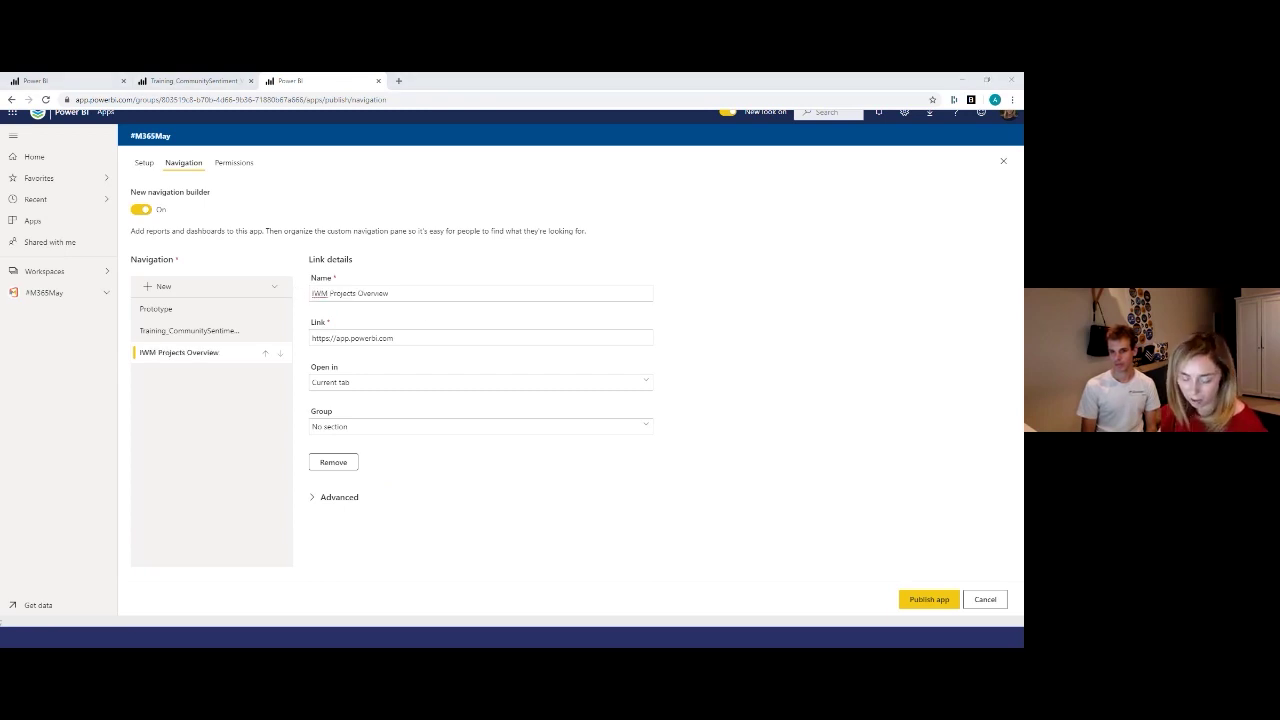
pyautogui.tripleClick(417, 337)
pyautogui.write('https://www.youtube.com/embed/FPa821CC1i0?start=7')
pyautogui.click(357, 384)
pyautogui.click(353, 407)
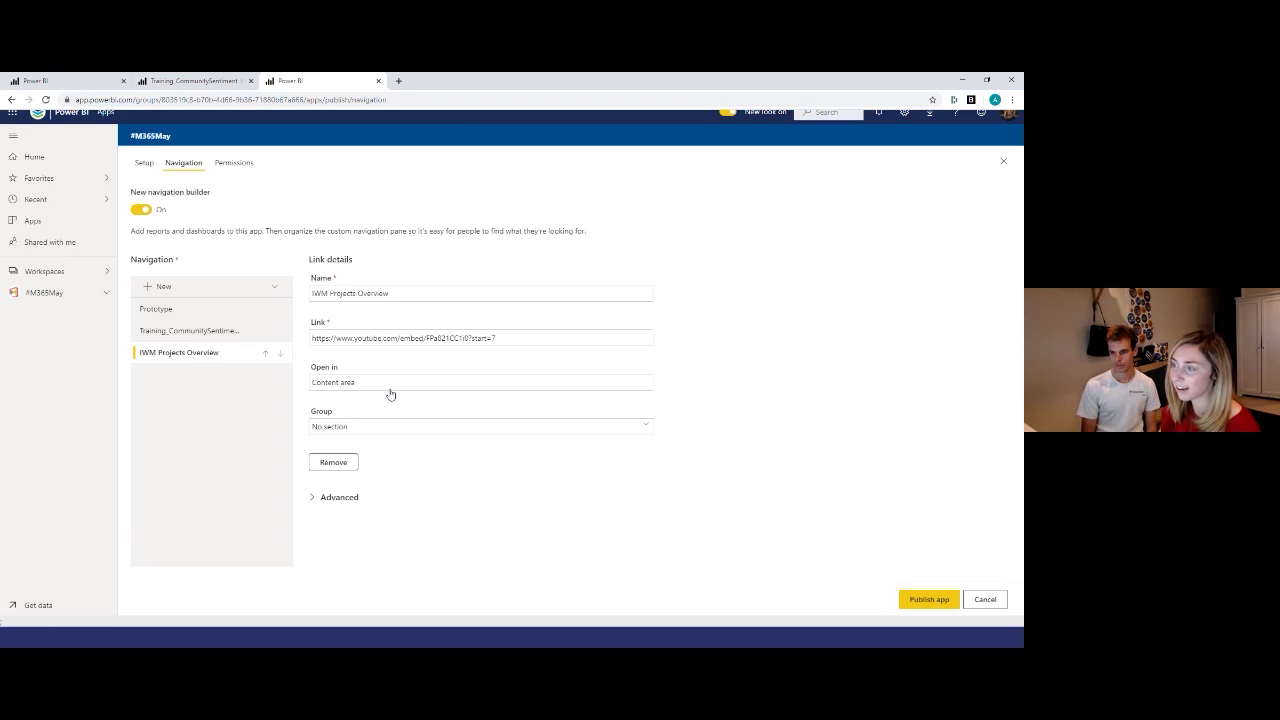
# Step: Add a navigation link named Community Survey Feedback Form with the copied Microsoft Forms address, opening in the content area
pyautogui.click(160, 287)
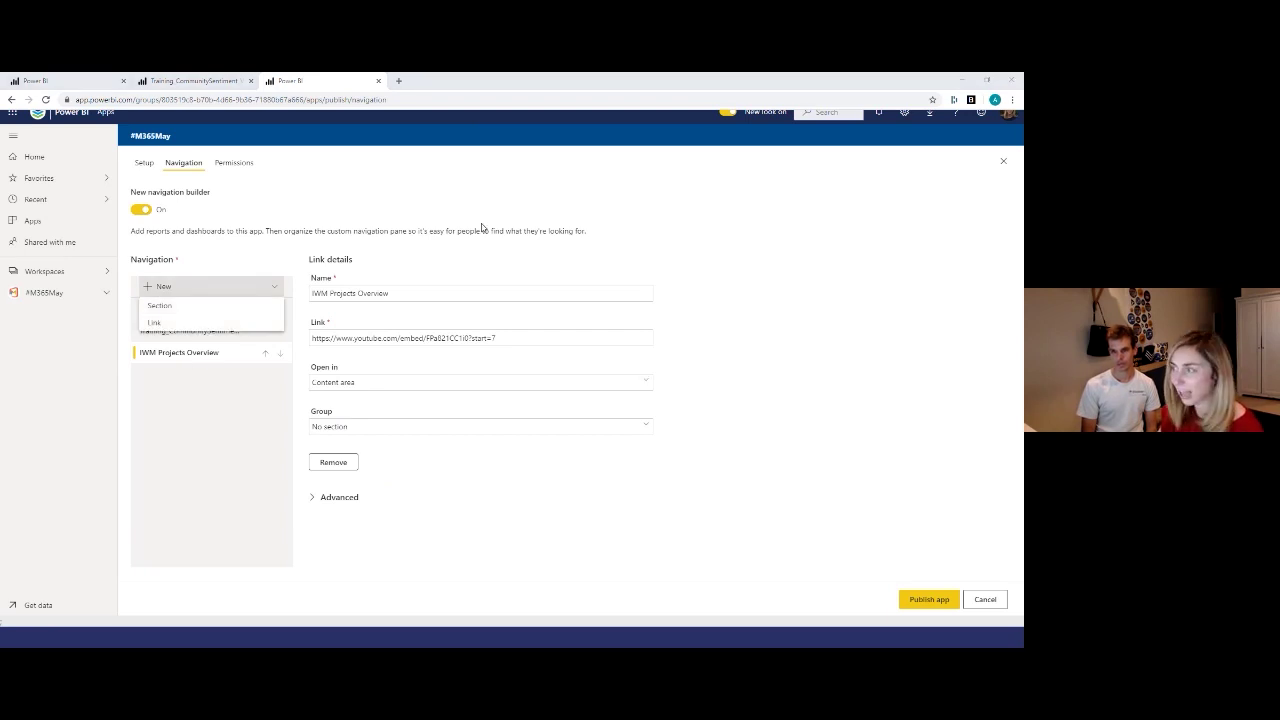
pyautogui.click(154, 322)
pyautogui.moveTo(344, 293); pyautogui.dragTo(312, 293)
pyautogui.write('Community Survey Feedback Form')
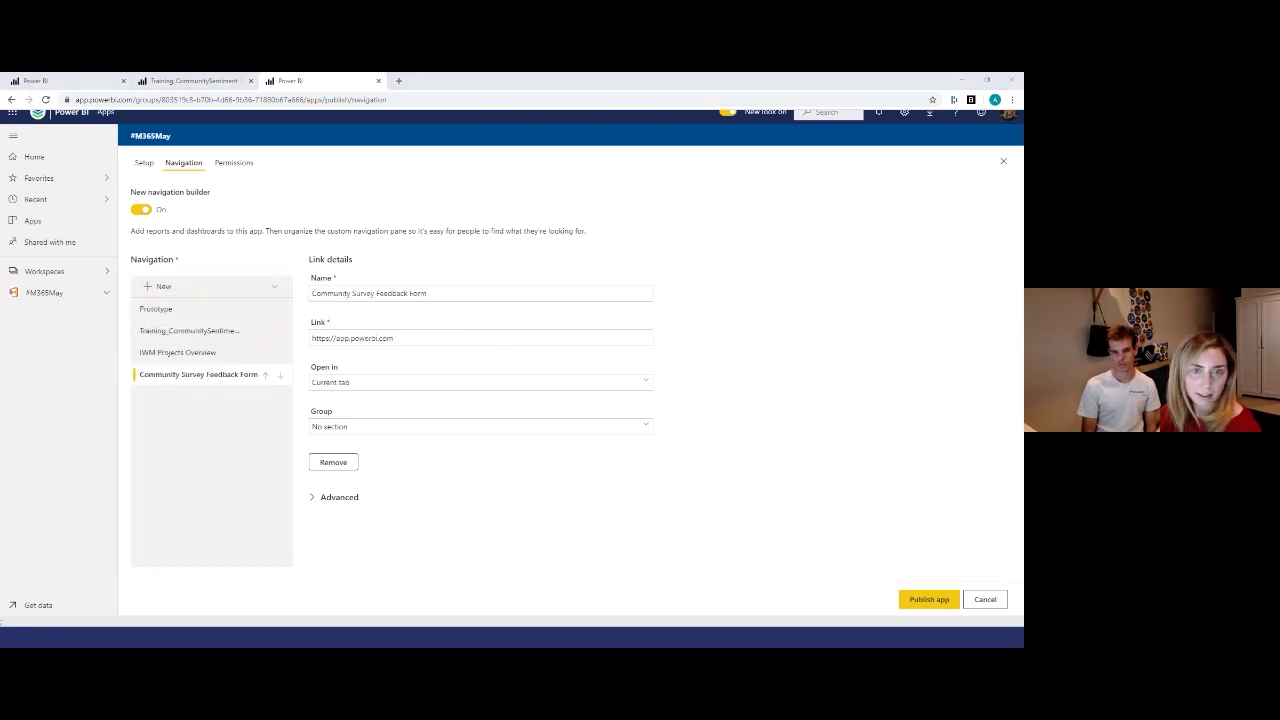
pyautogui.moveTo(408, 338); pyautogui.dragTo(290, 338)
pyautogui.hotkey('ctrl', 'v')
pyautogui.click(378, 384)
pyautogui.click(380, 404)
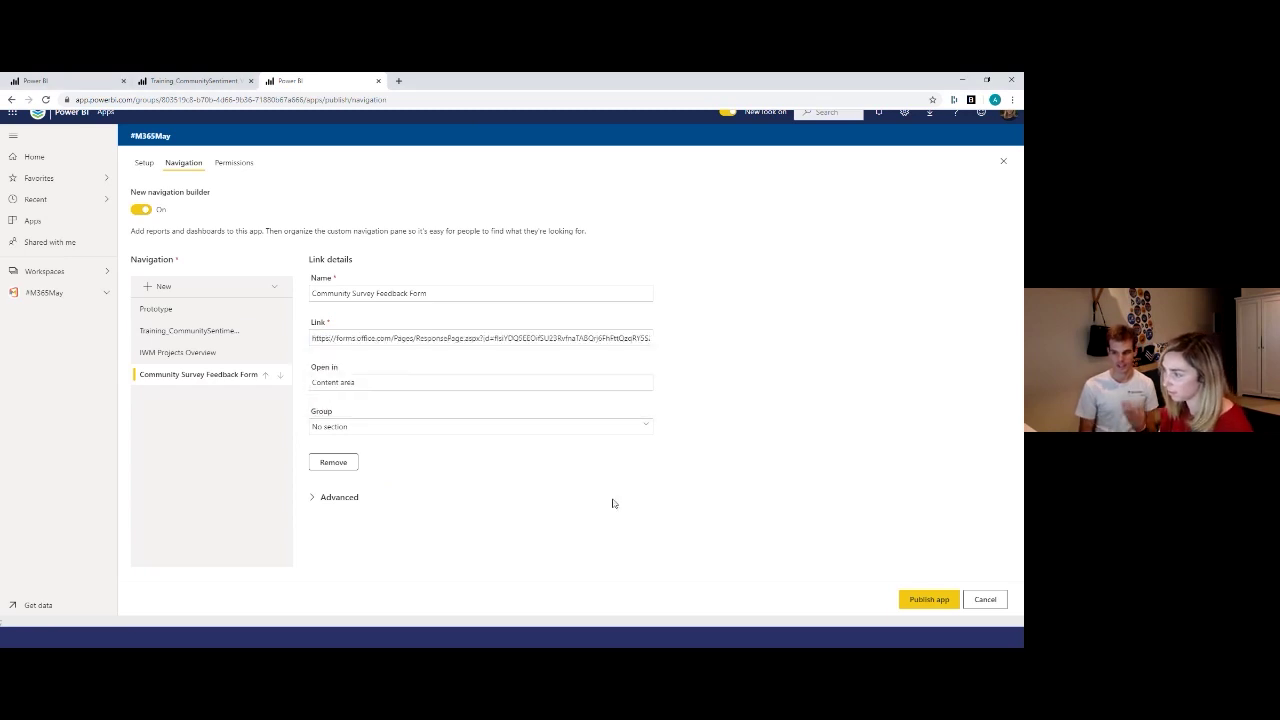
# Step: Publish the #M365May app and open it
pyautogui.click(929, 599)
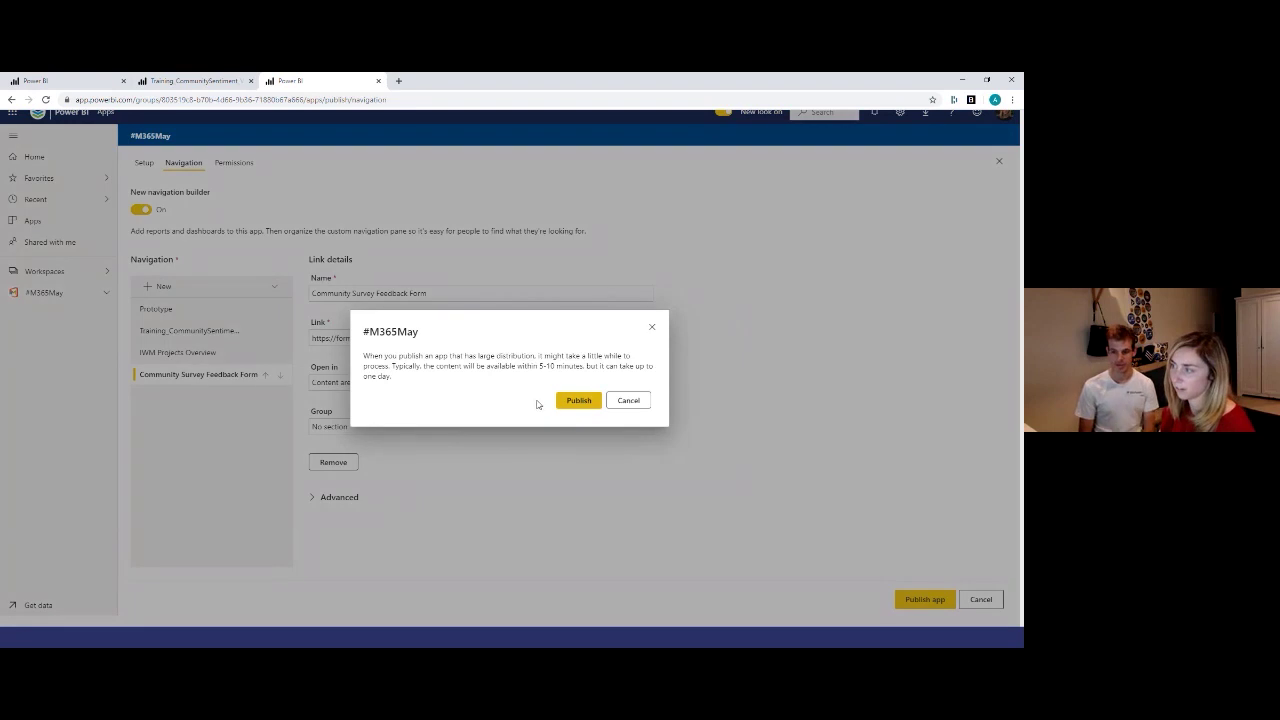
pyautogui.click(590, 404)
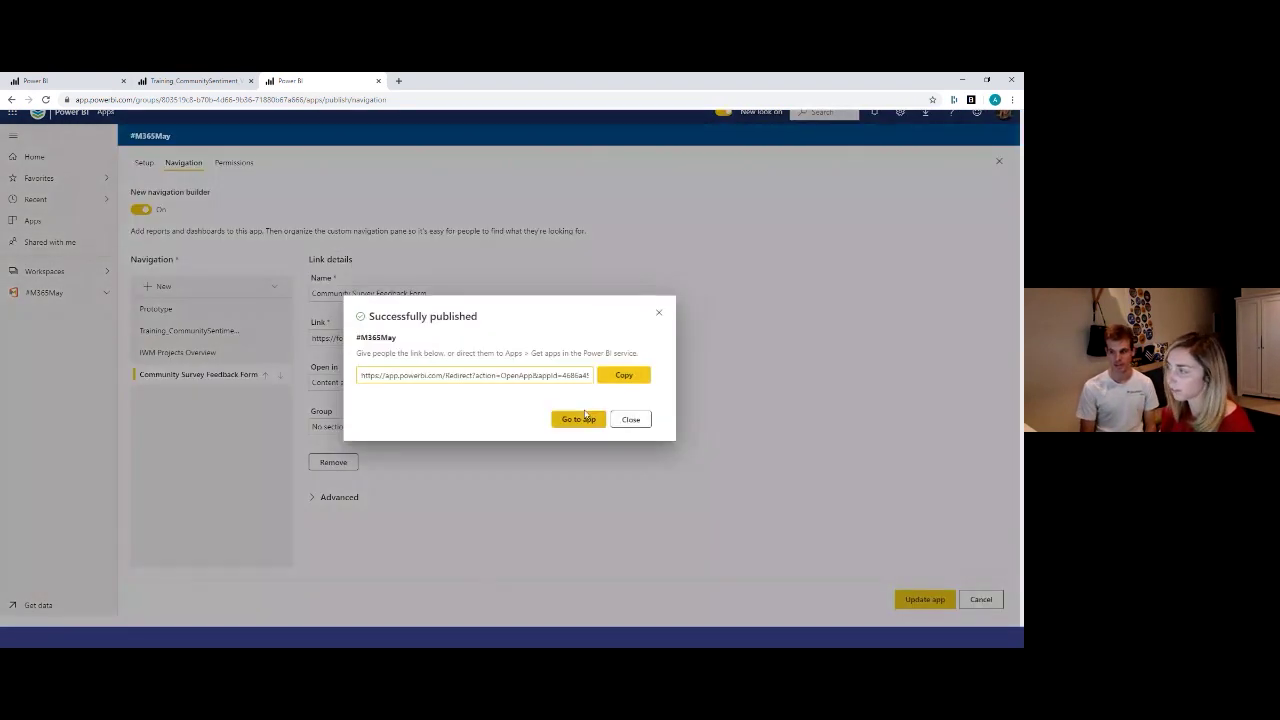
pyautogui.click(580, 421)
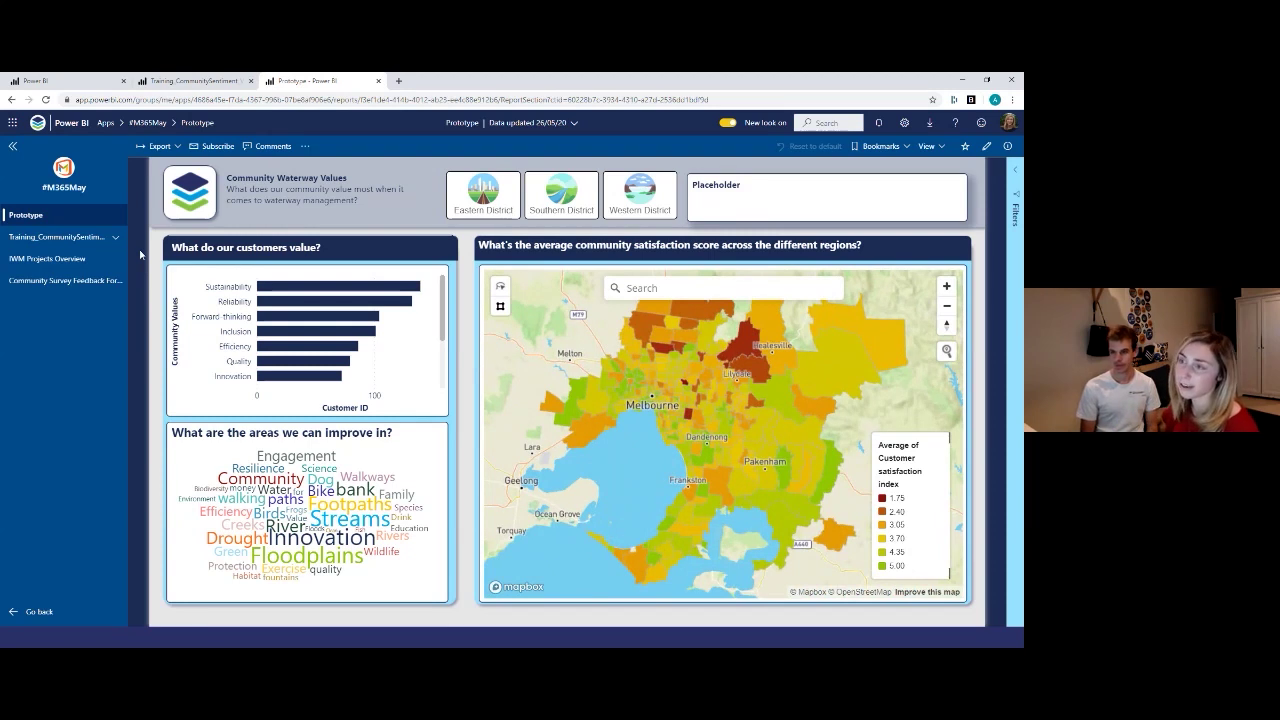
# Step: View the app's IWM Projects Overview video and Community Survey Feedback Form, and return to the Prototype report
pyautogui.click(70, 259)
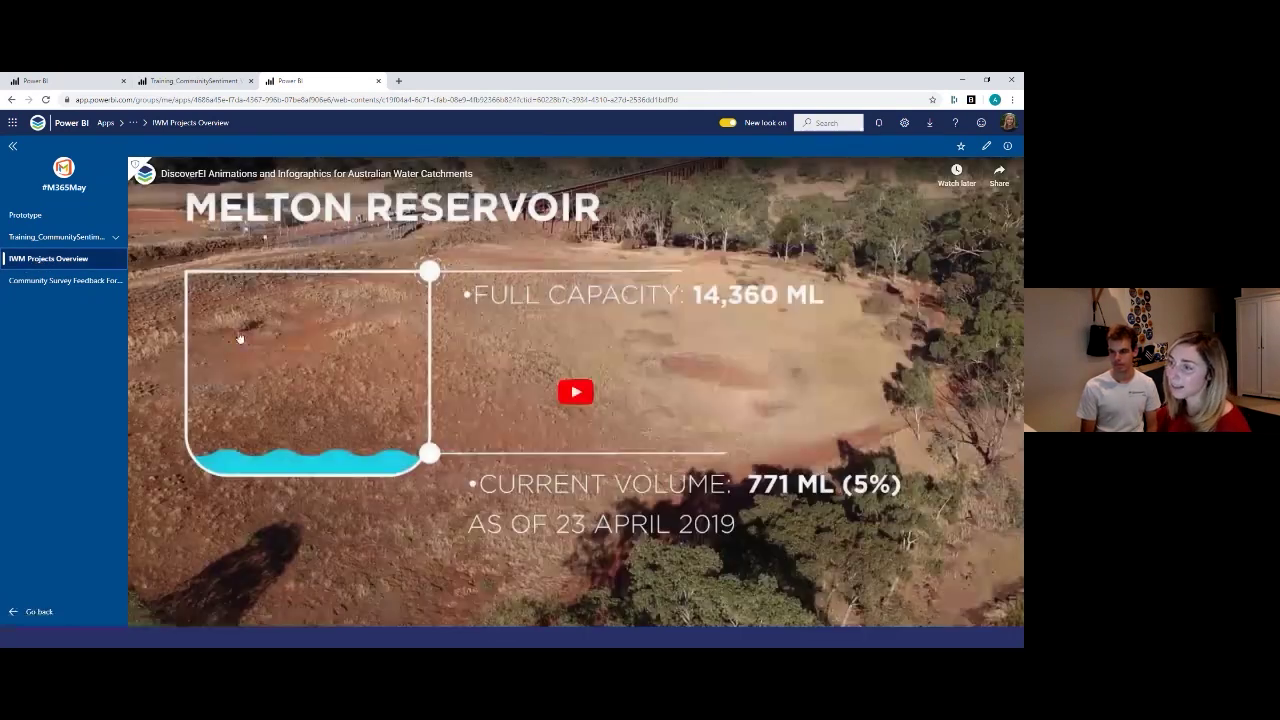
pyautogui.click(94, 283)
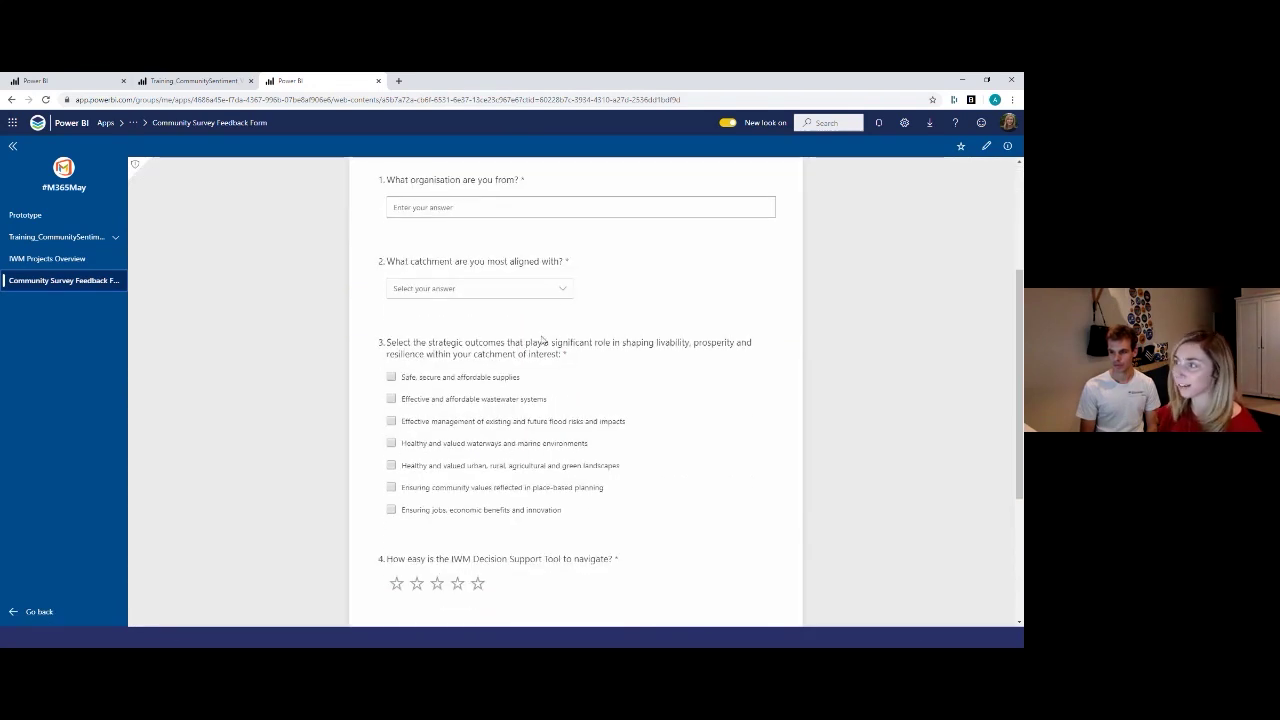
pyautogui.click(70, 258)
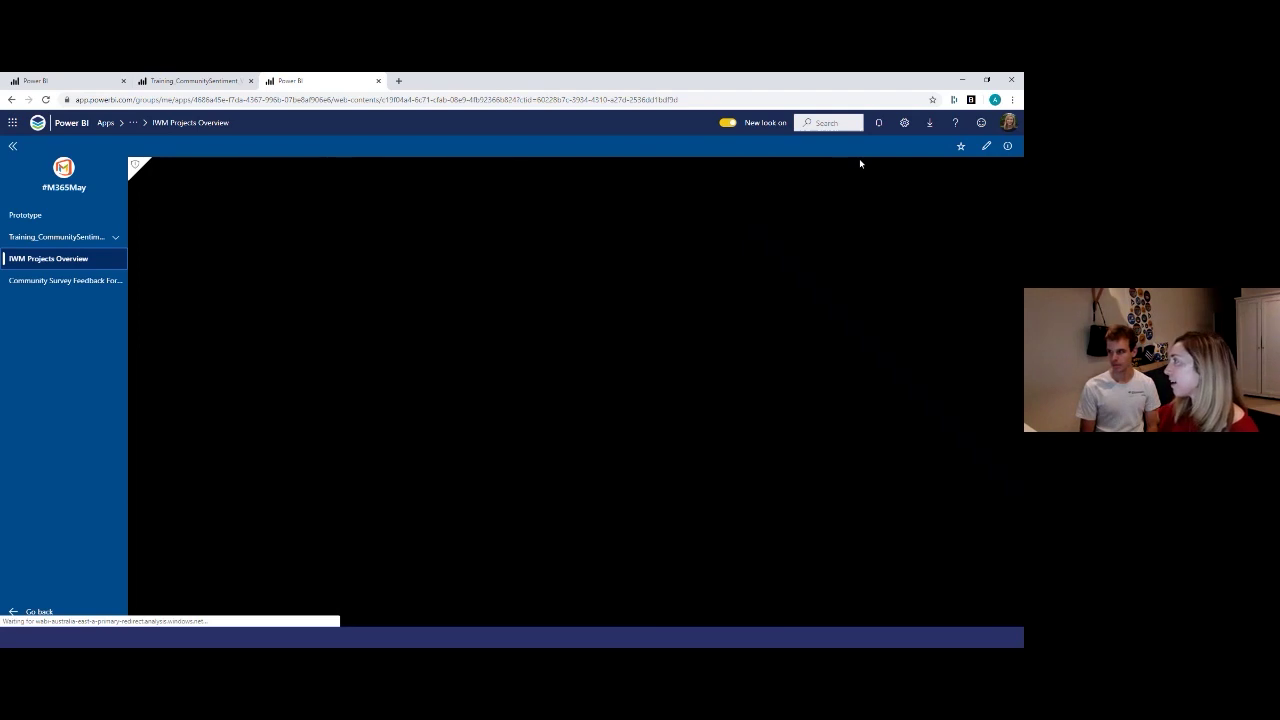
pyautogui.click(25, 215)
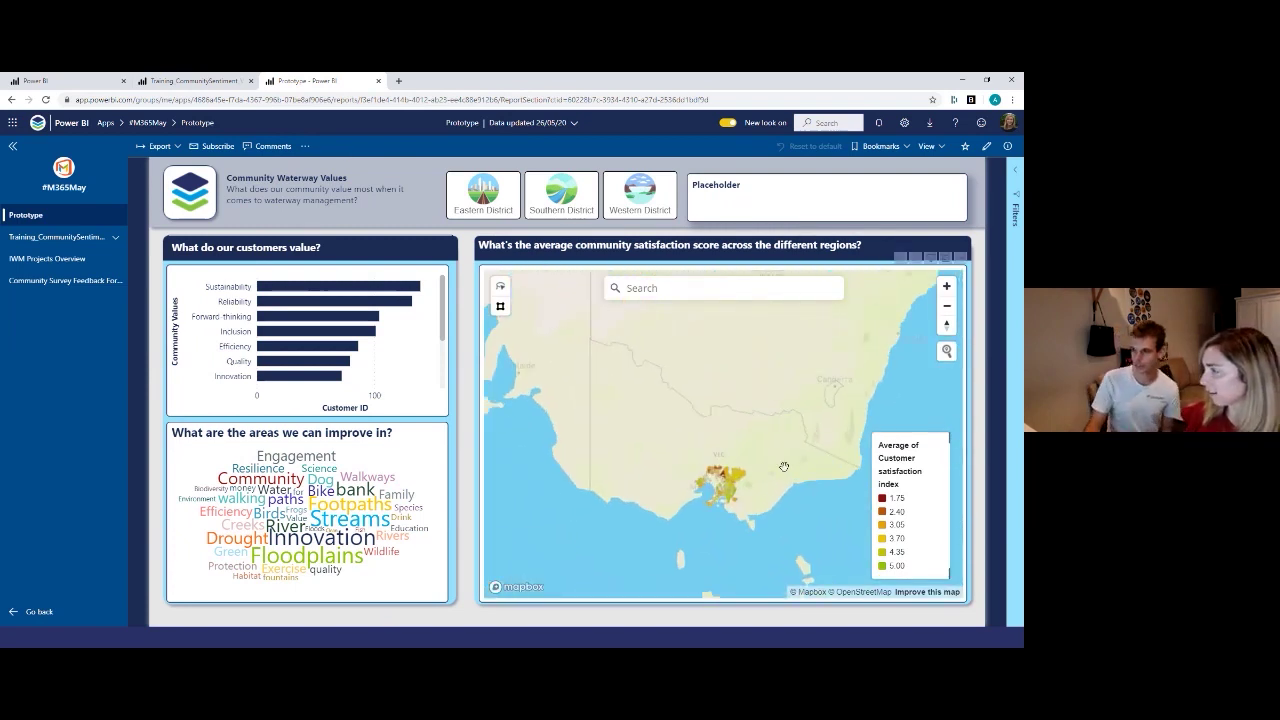
# Step: Filter the Prototype report by the Eastern and then the Southern District, and highlight Engagement in the word cloud
pyautogui.click(498, 215)
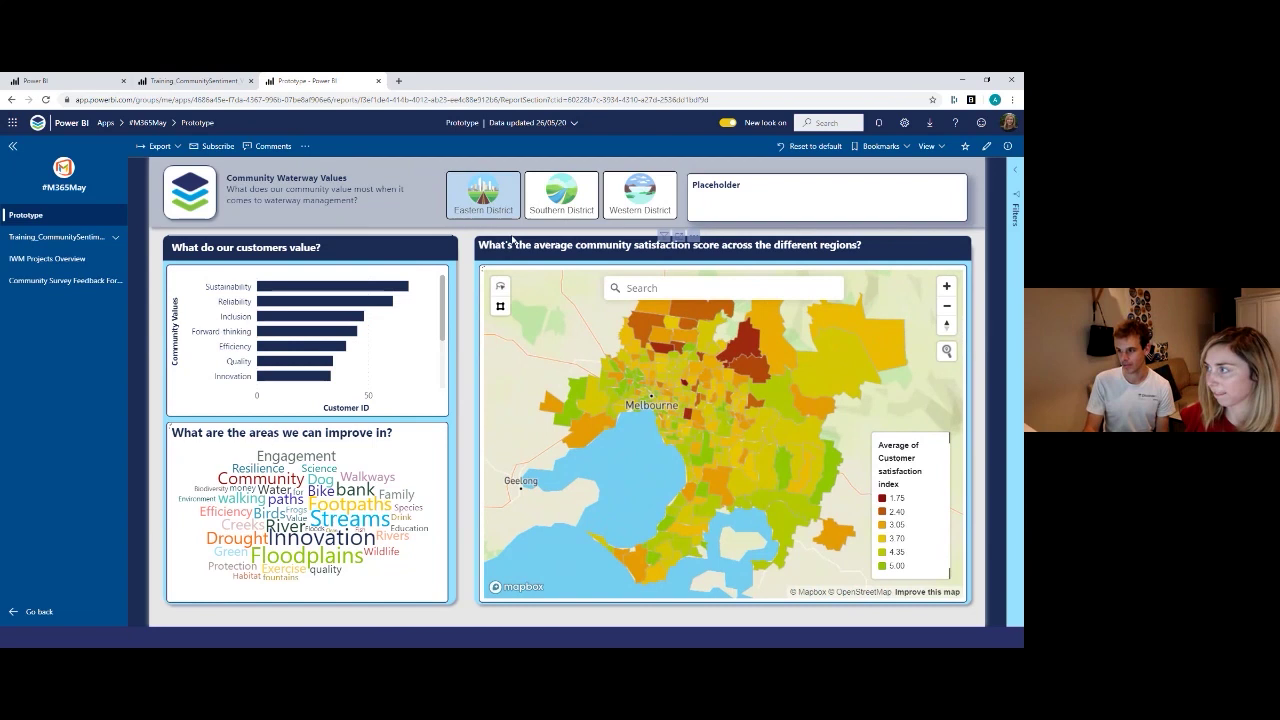
pyautogui.click(574, 205)
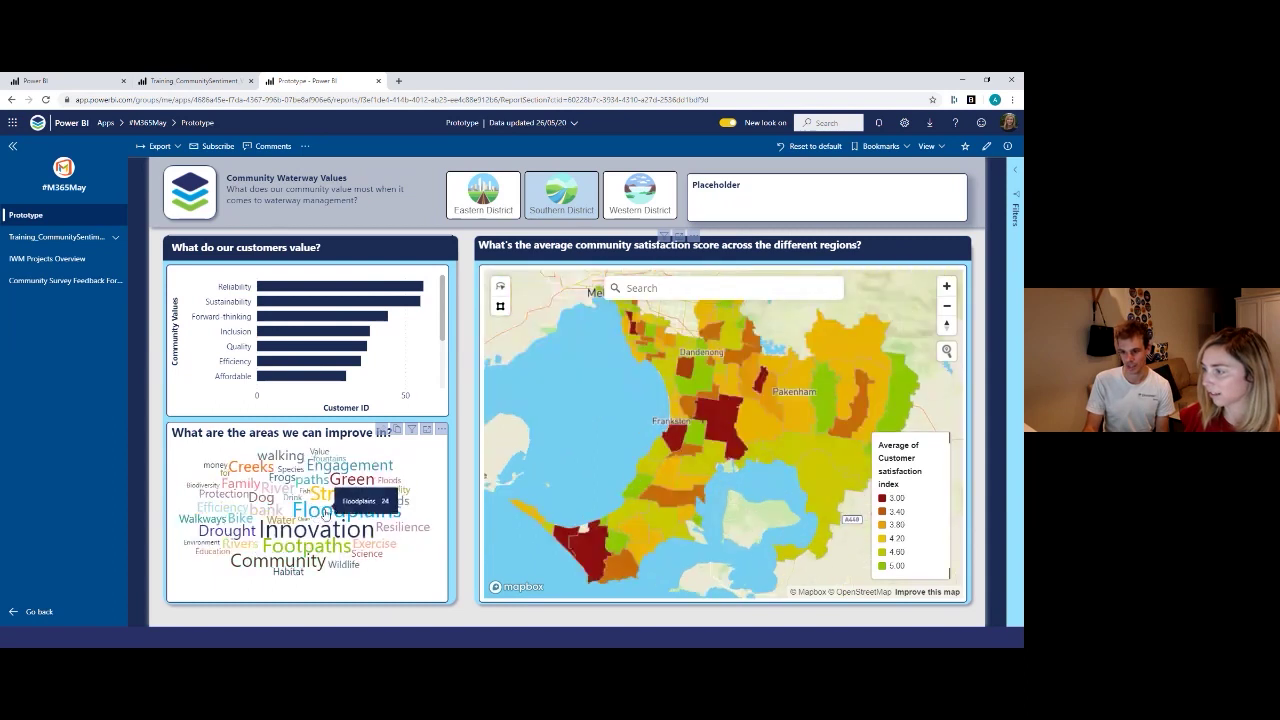
pyautogui.click(334, 468)
pyautogui.click(336, 470)
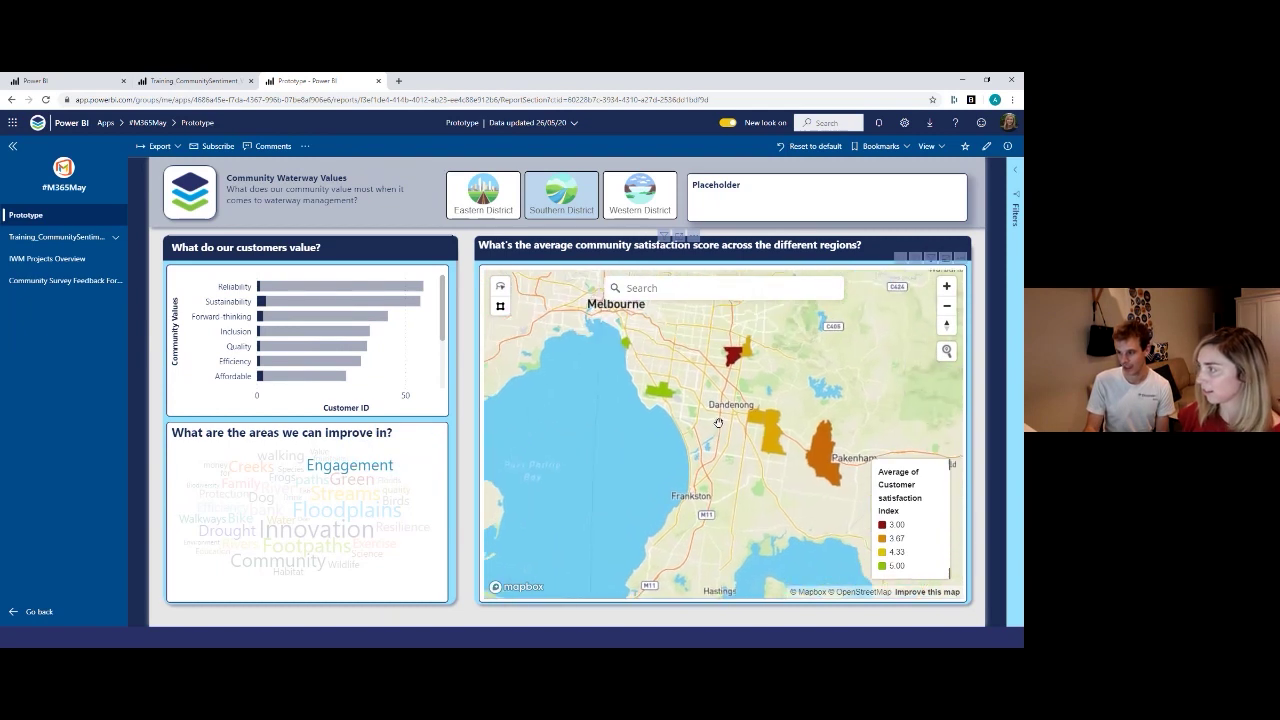
# Step: Post a report comment that mentions the colleague and says "take a look"
pyautogui.click(271, 146)
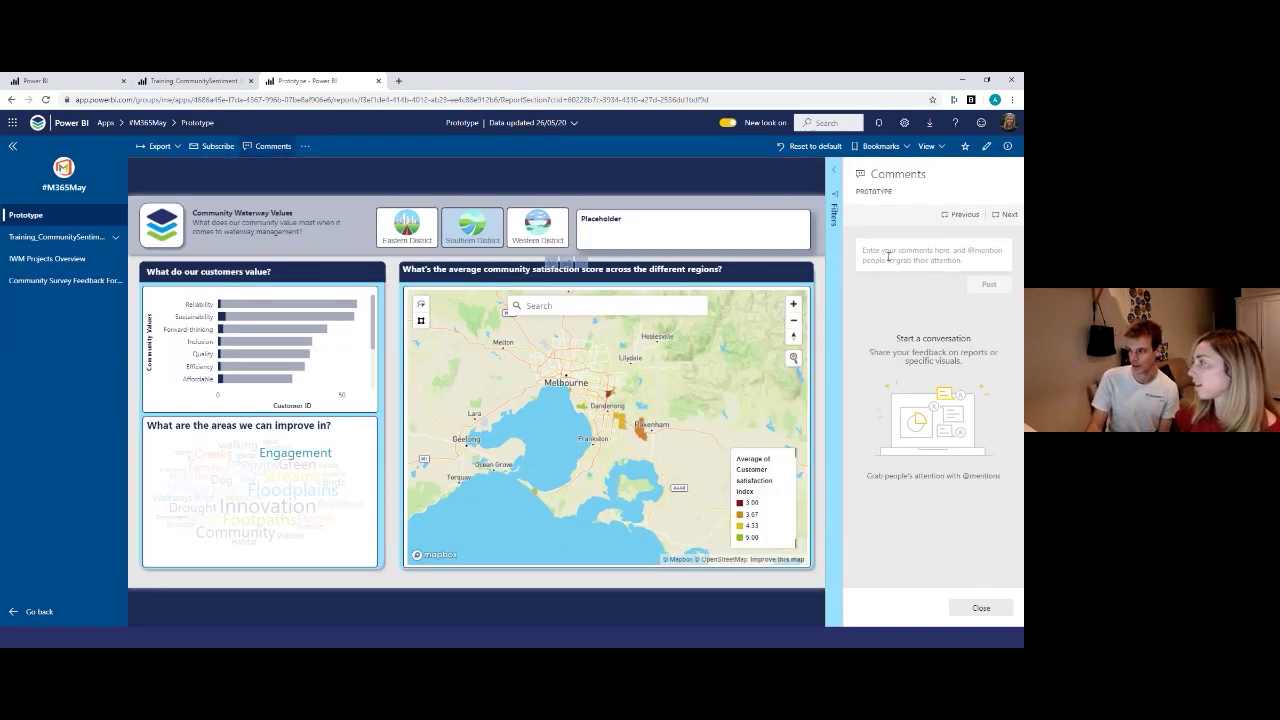
pyautogui.click(888, 255)
pyautogui.write('@keir')
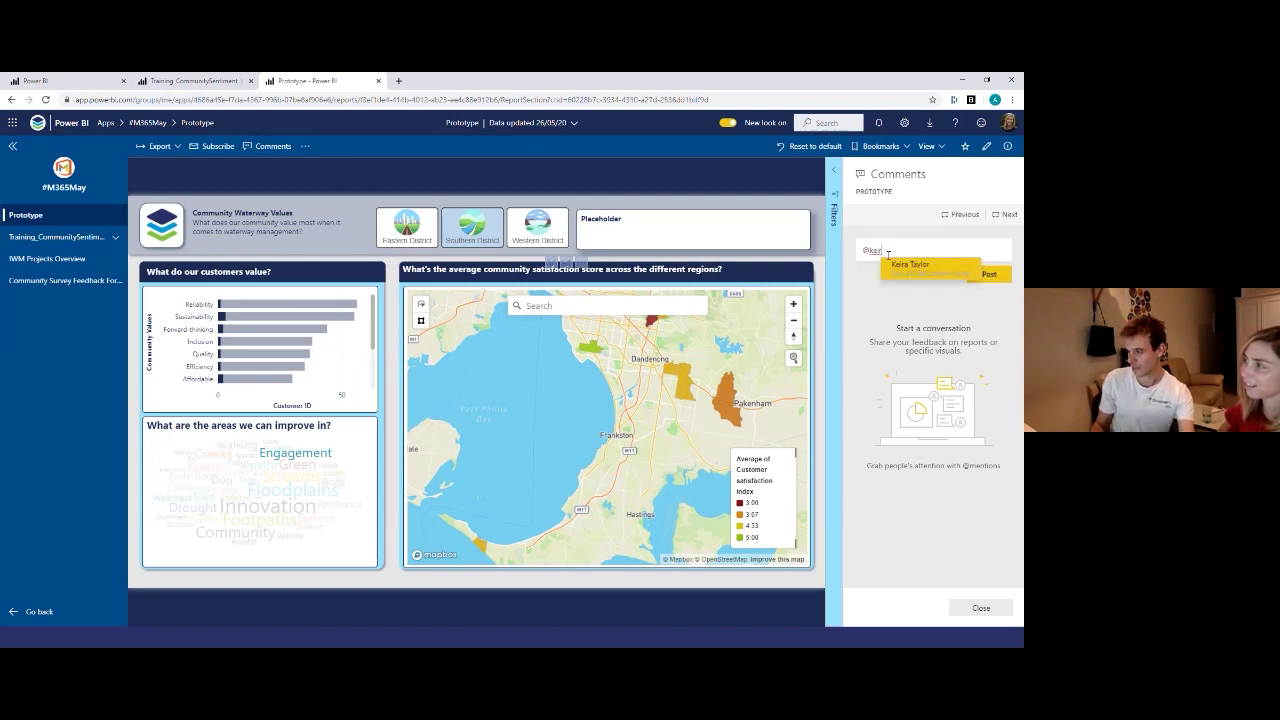
pyautogui.click(917, 271)
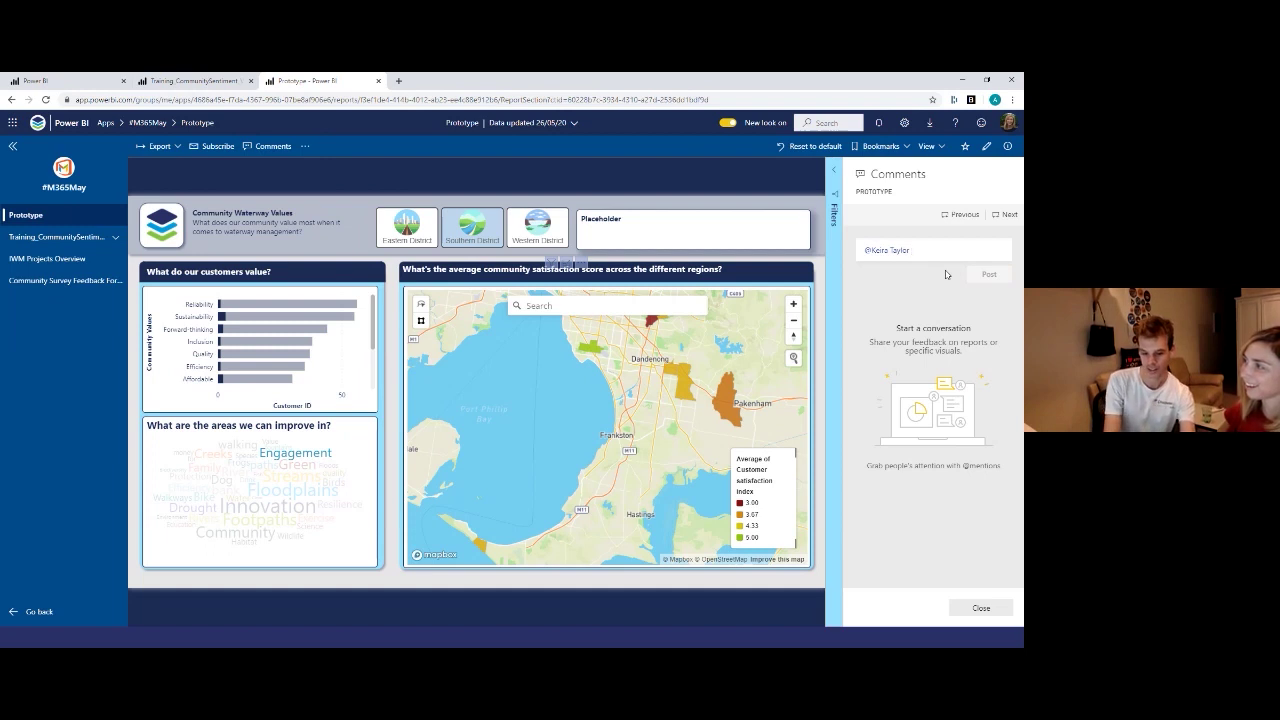
pyautogui.write('take a look')
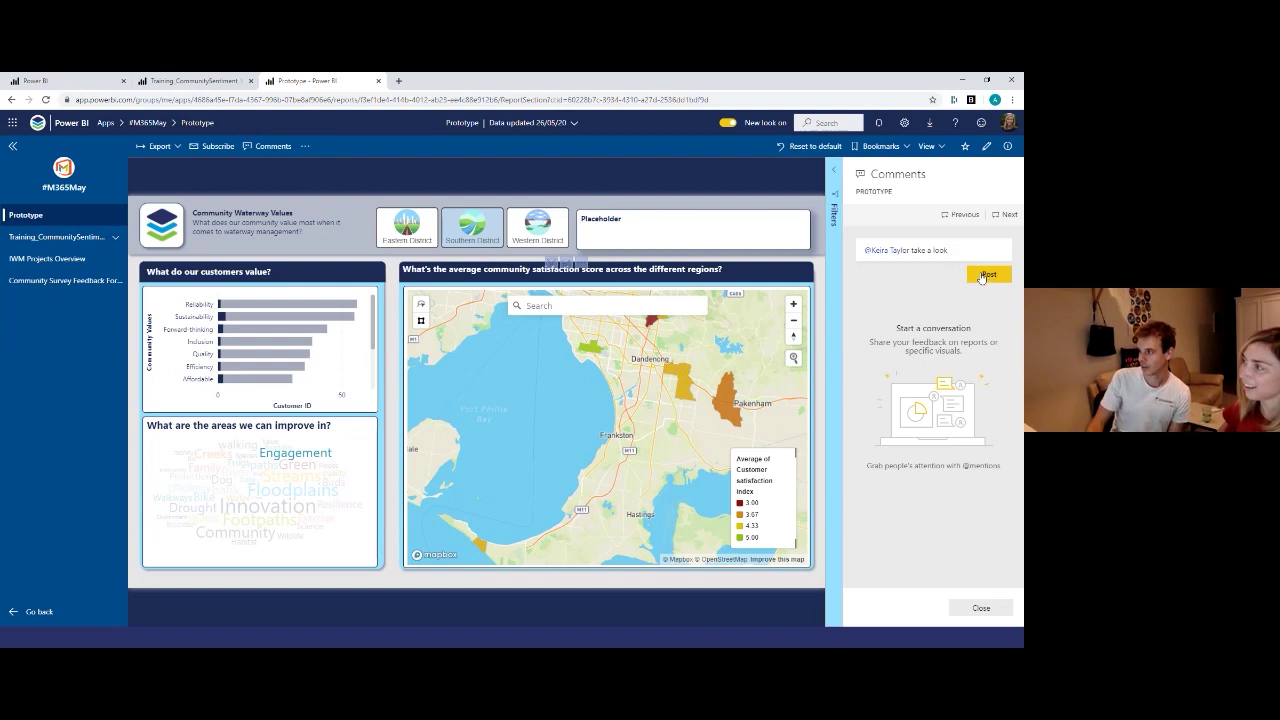
pyautogui.click(982, 278)
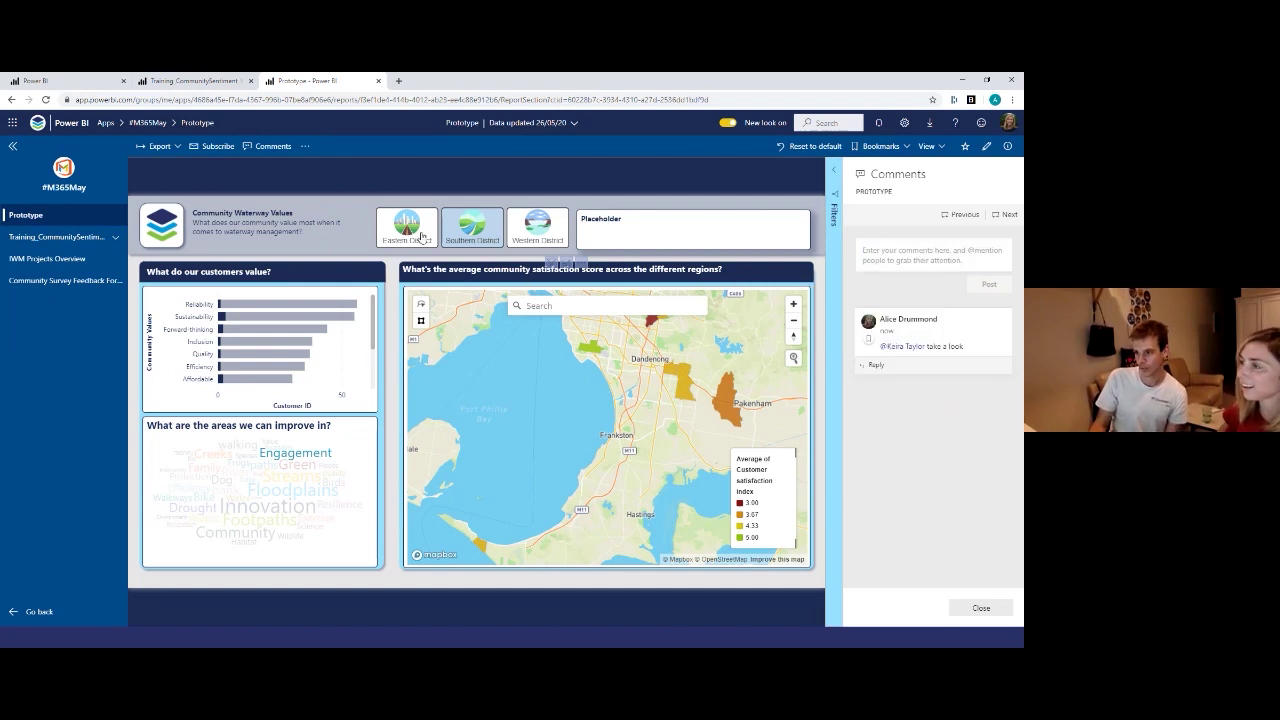
# Step: Clear the Southern District filter and restore the filtered view saved with the posted comment
pyautogui.click(490, 225)
pyautogui.click(512, 237)
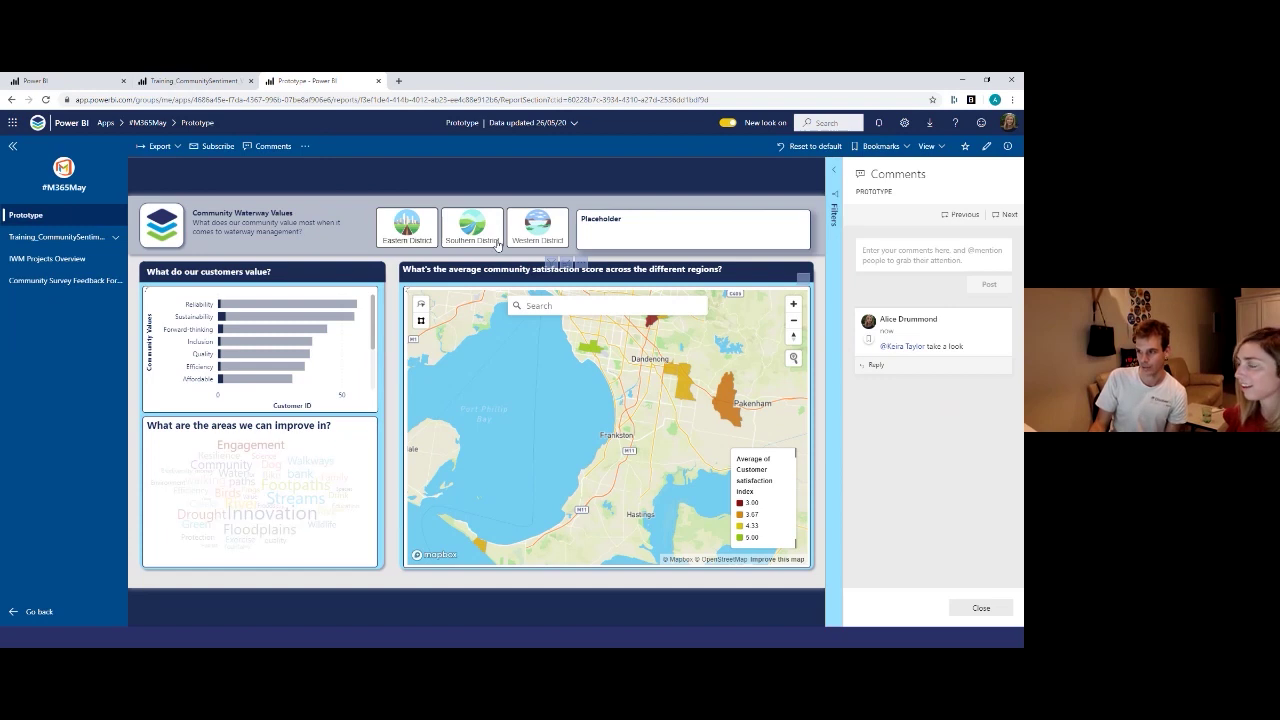
pyautogui.click(856, 347)
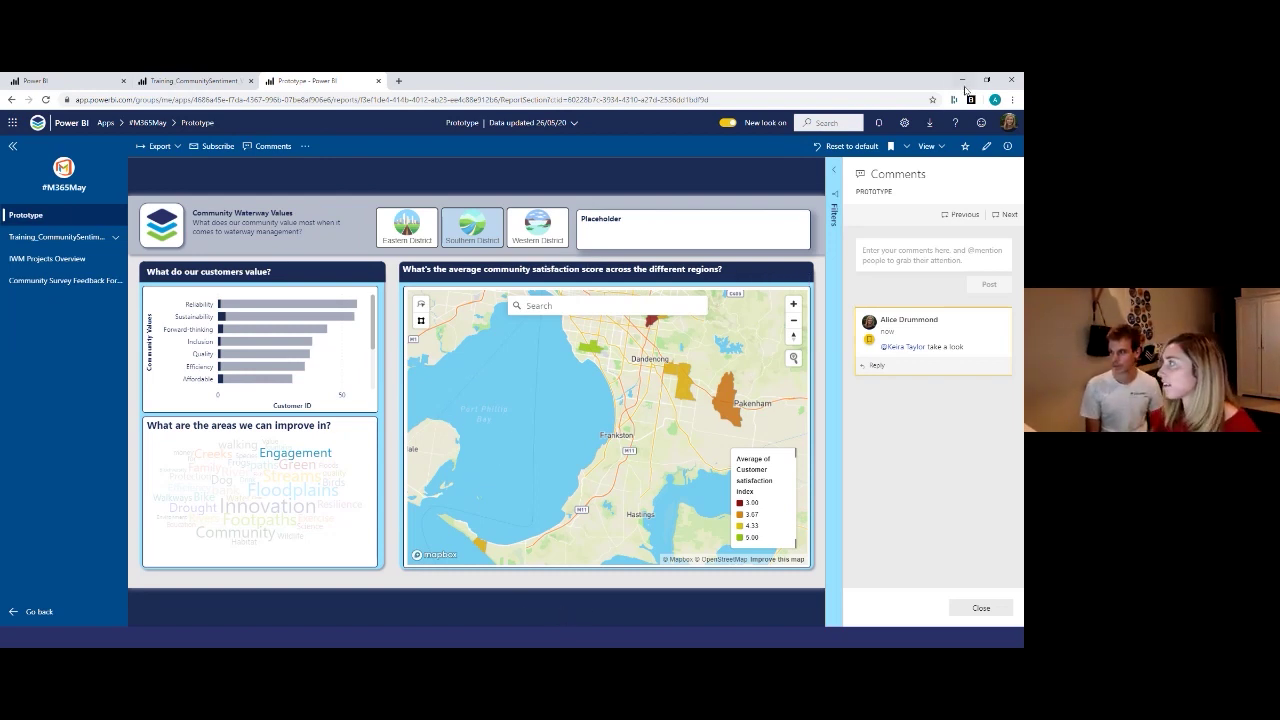
# Step: Switch to the slideshow and advance past Share with others to the "Let's see the finished product!" slide
pyautogui.hotkey('alt', 'Tab')
pyautogui.click(636, 295)
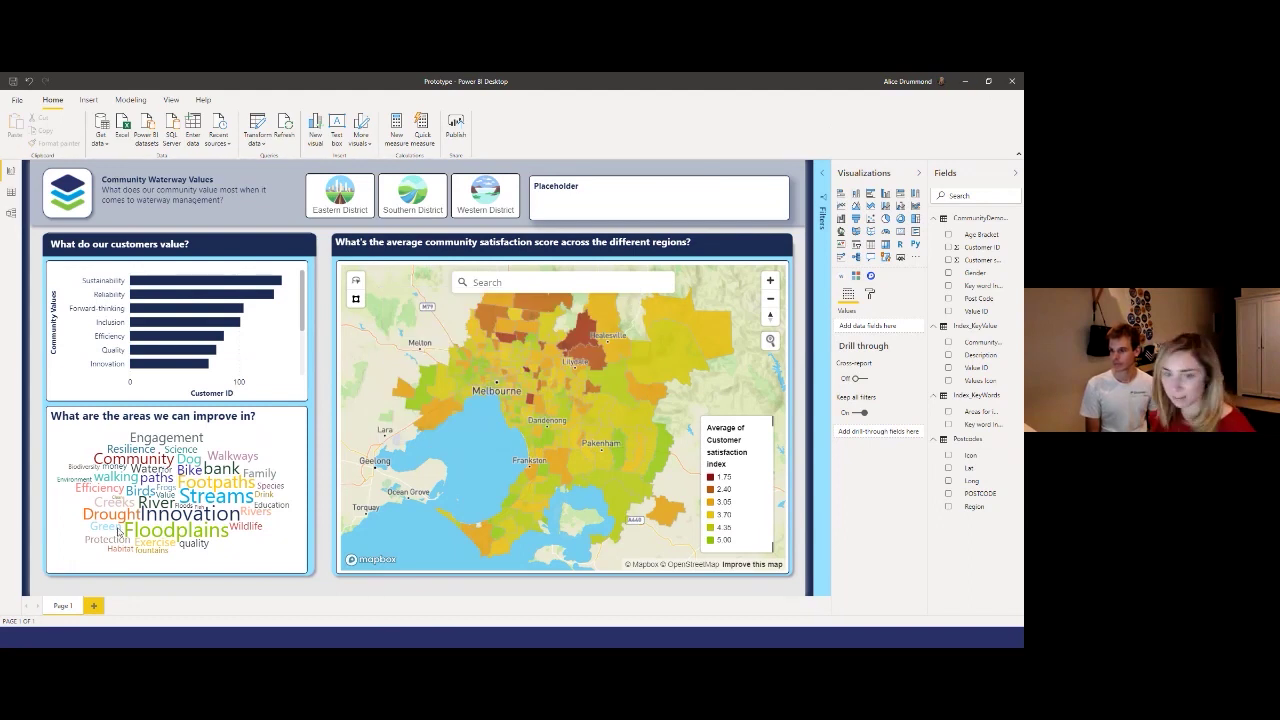
pyautogui.click(965, 83)
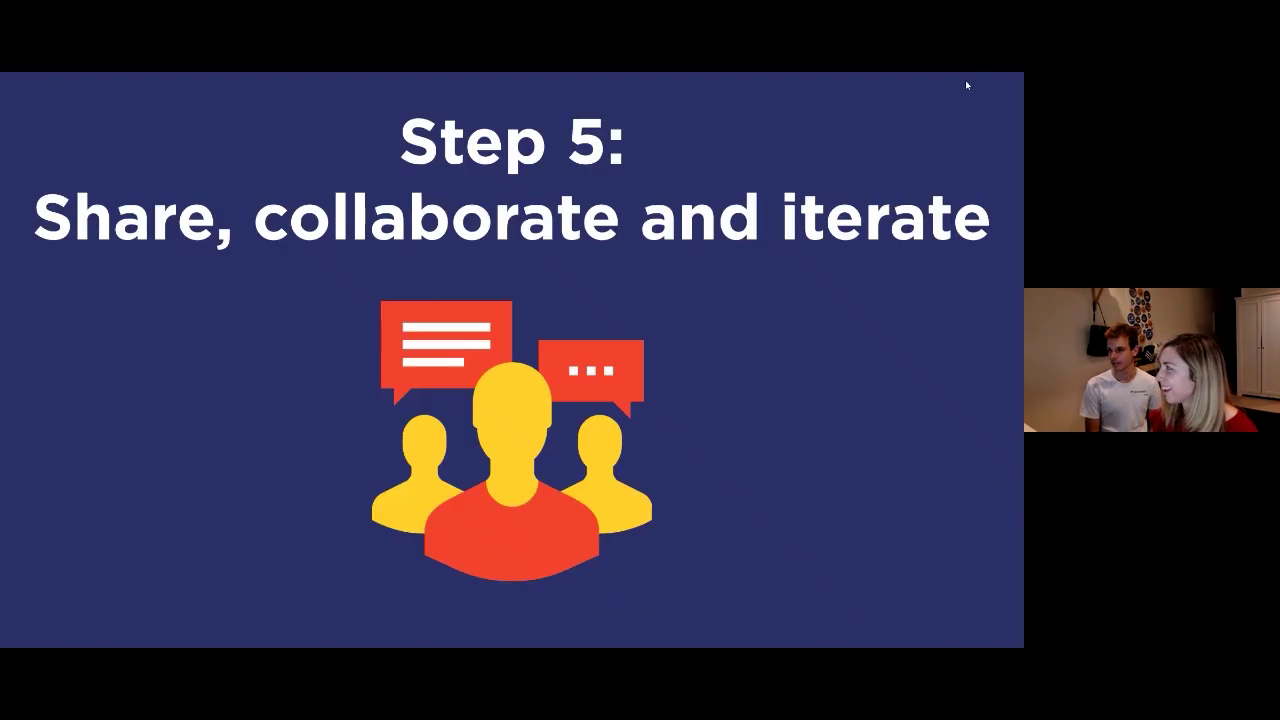
pyautogui.click(548, 237)
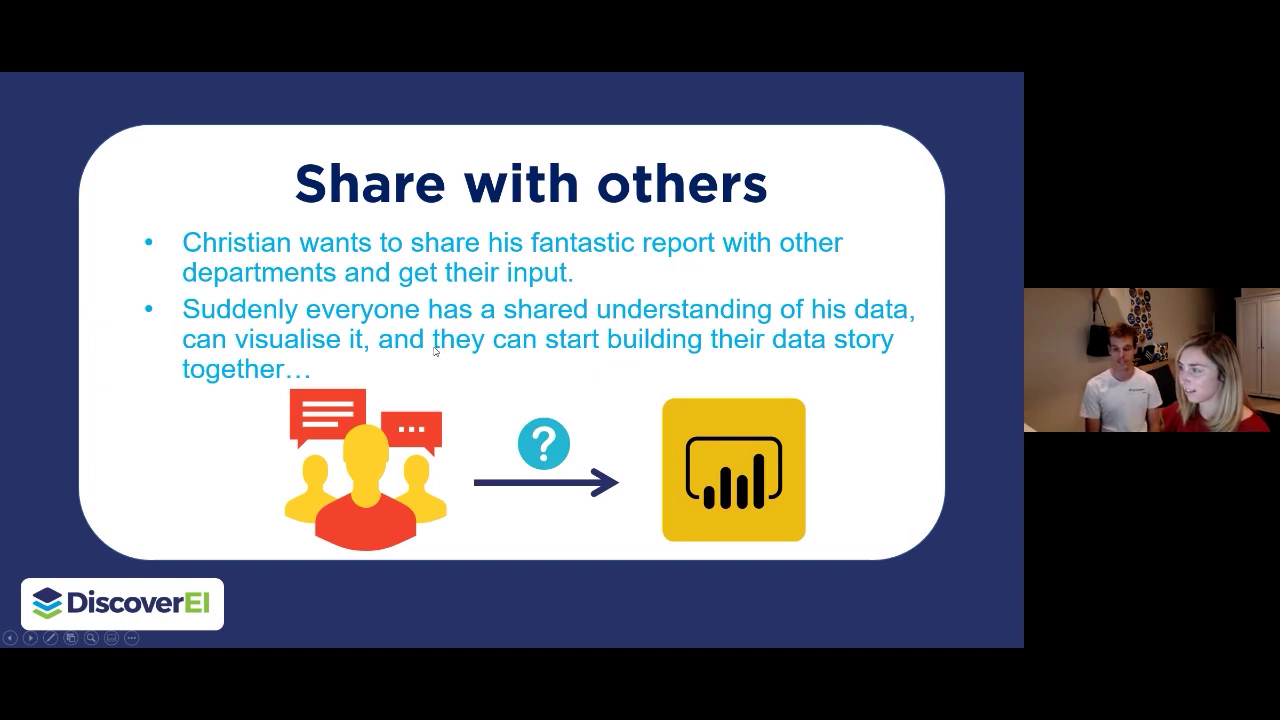
pyautogui.press('Right')
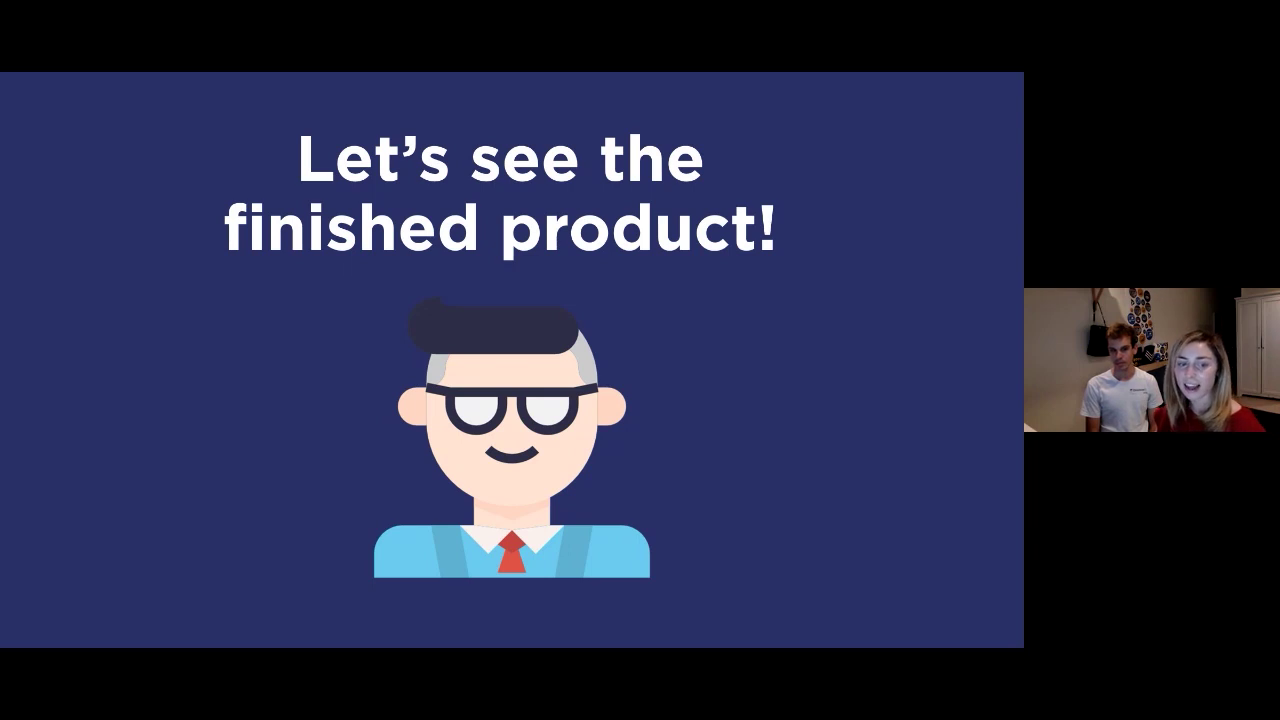
# Step: Switch to the published app, open the Training_CommunitySentiment report's second page without comments, and view the Sustainability bar's tooltip
pyautogui.hotkey('alt', 'Tab')
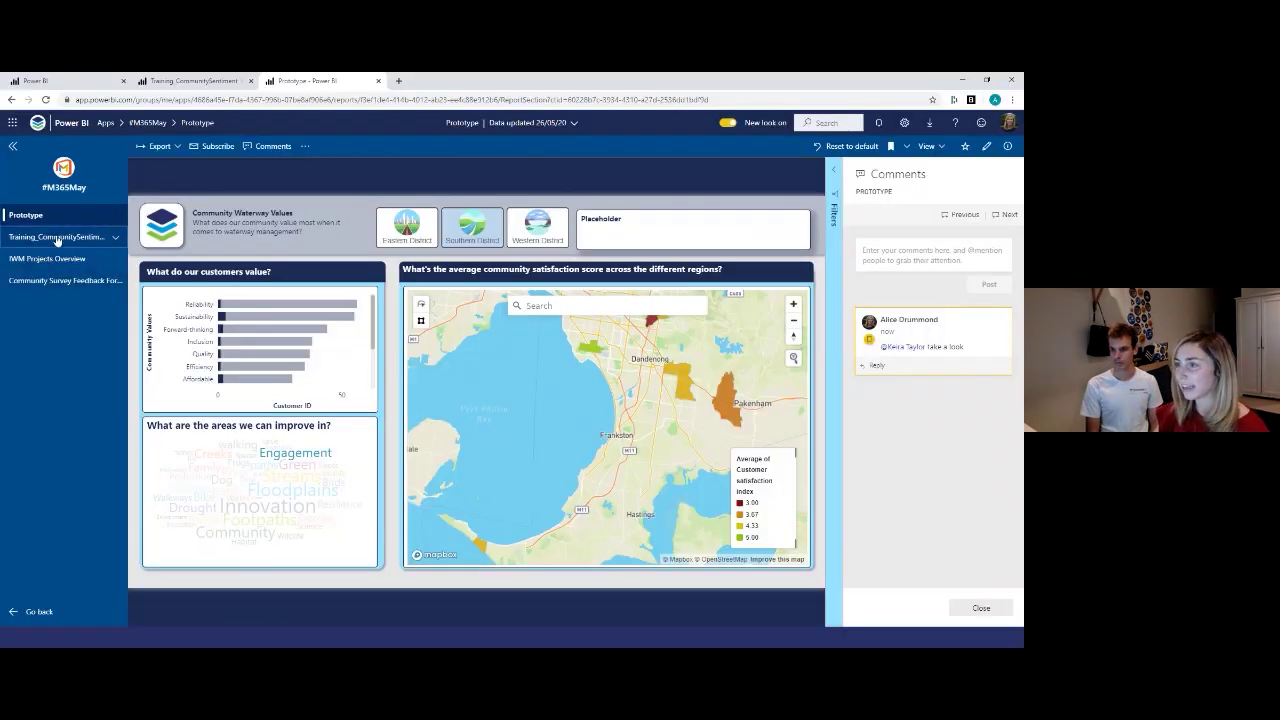
pyautogui.click(91, 240)
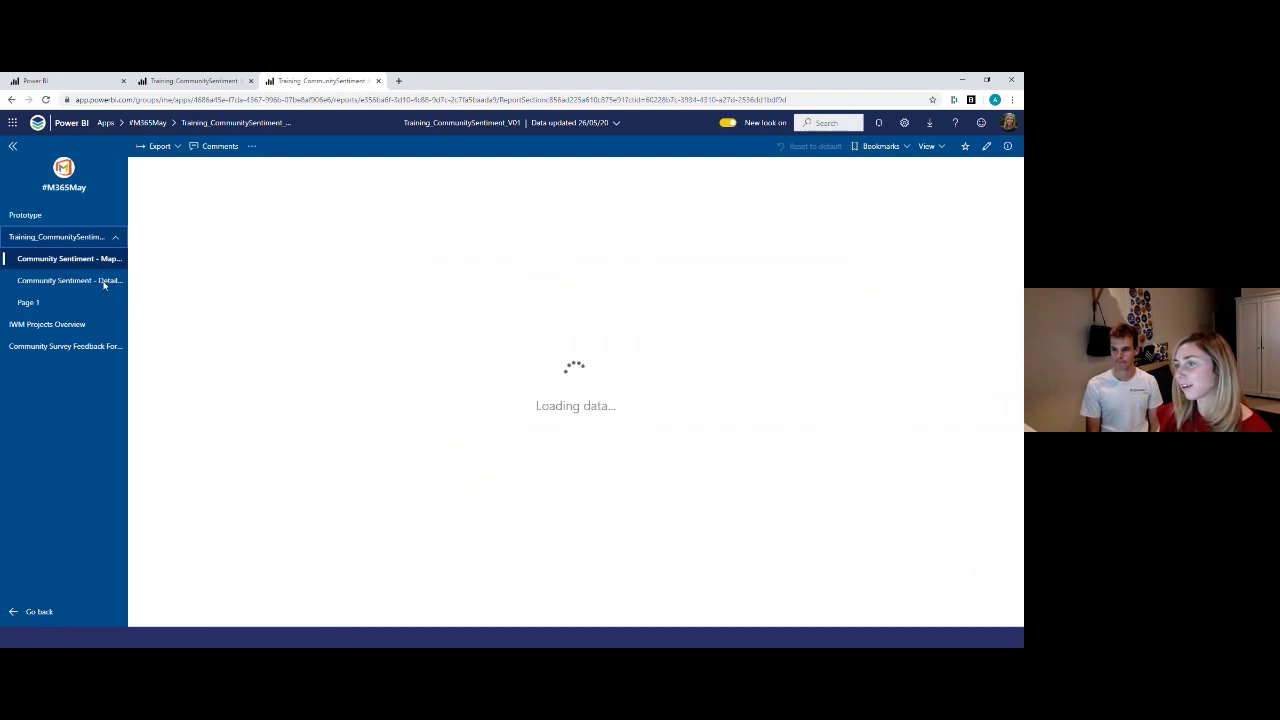
pyautogui.click(99, 282)
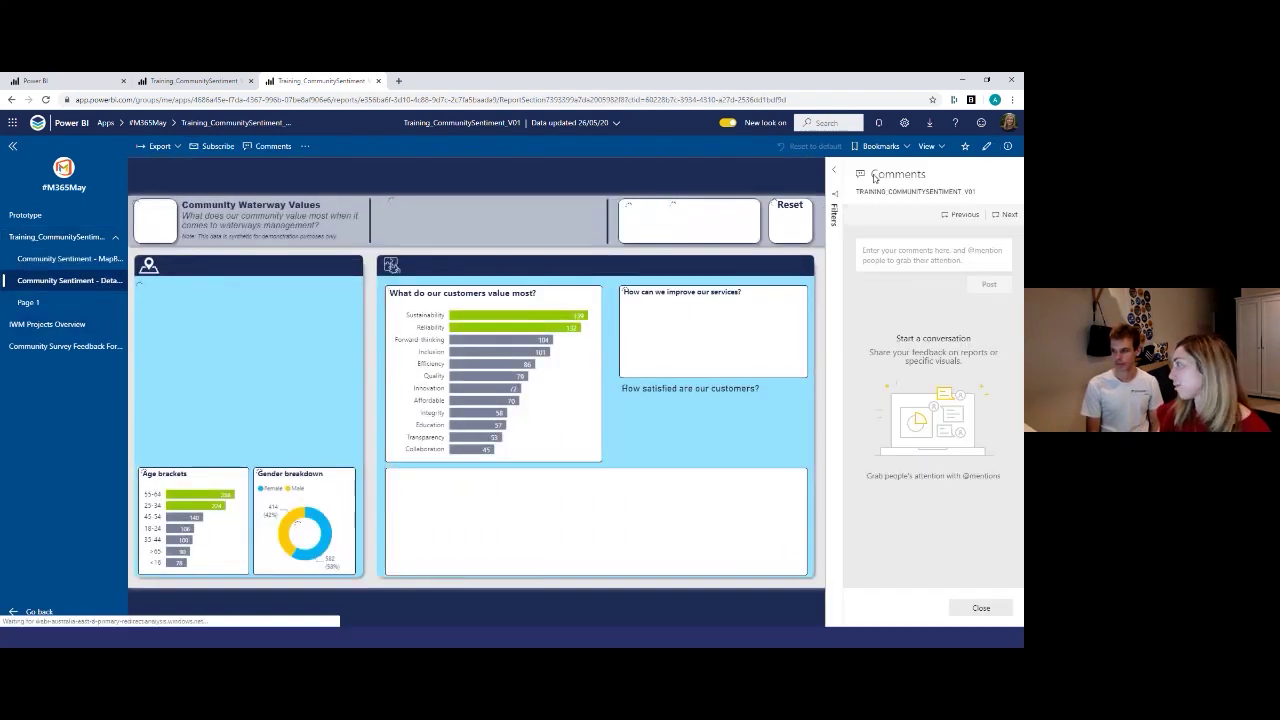
pyautogui.click(984, 609)
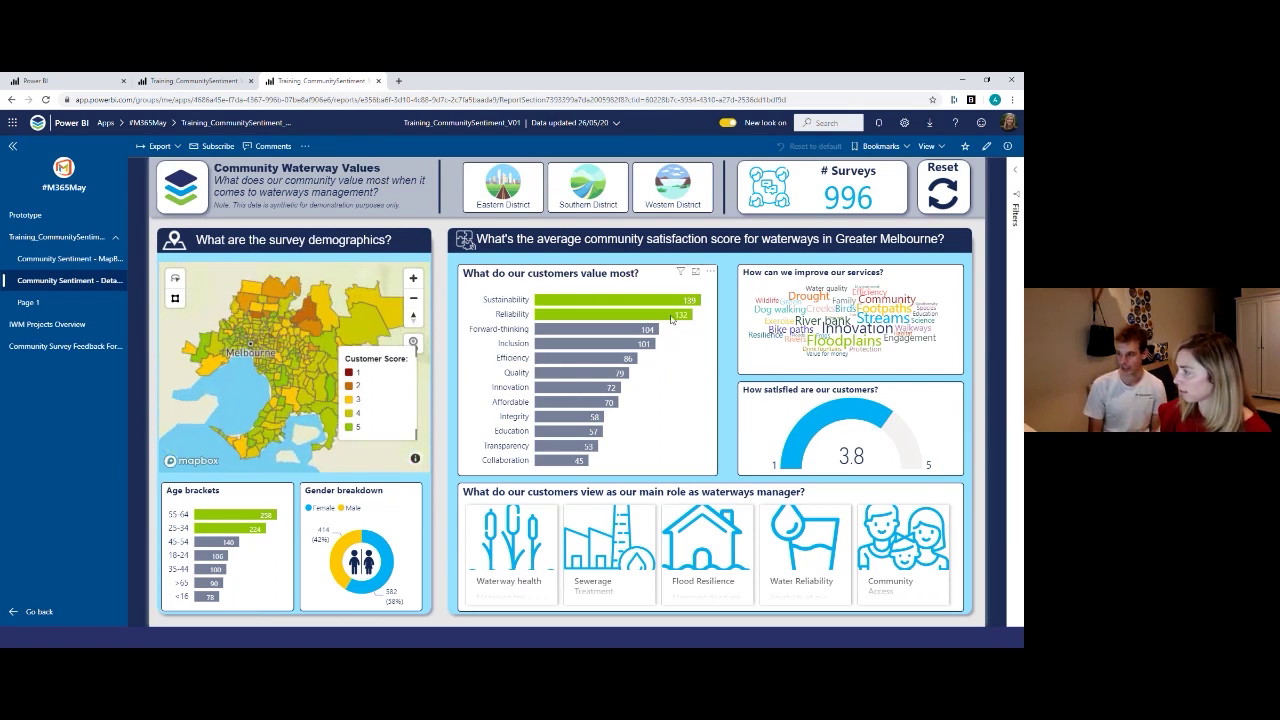
pyautogui.moveTo(645, 305)
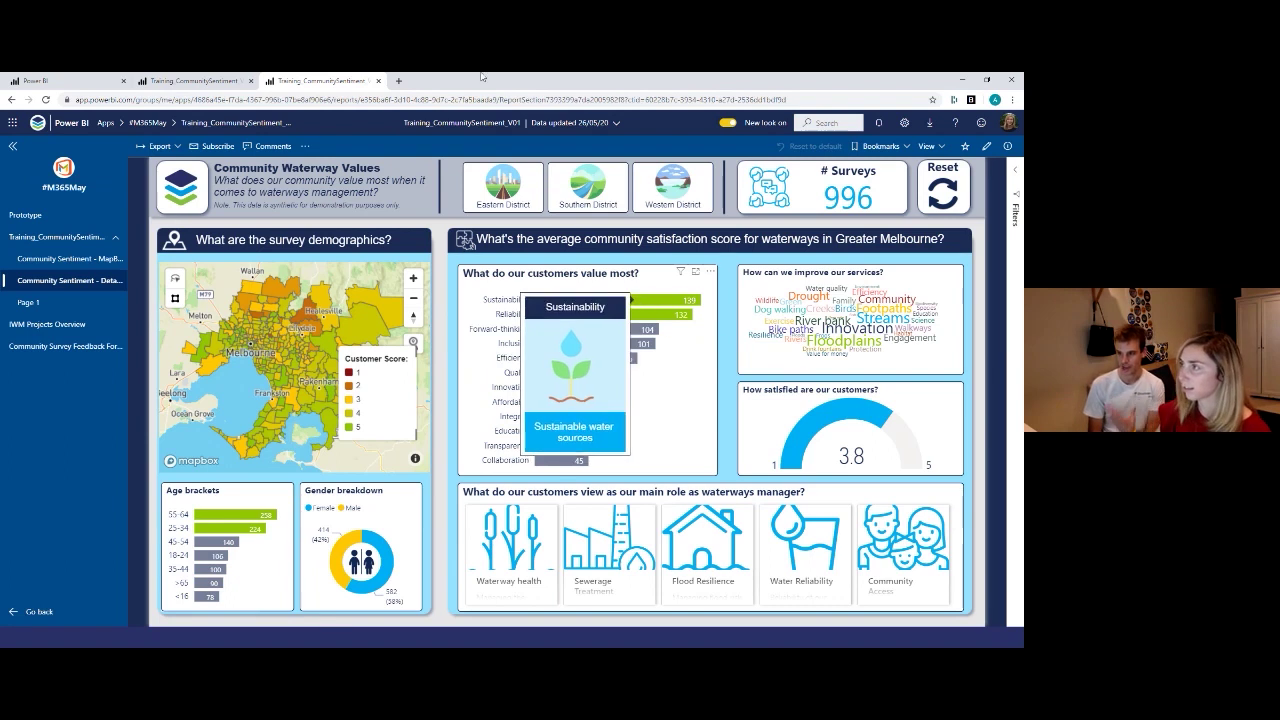
# Step: Return to the slideshow and advance to the closing slide, The Power of Prototypes
pyautogui.click(963, 81)
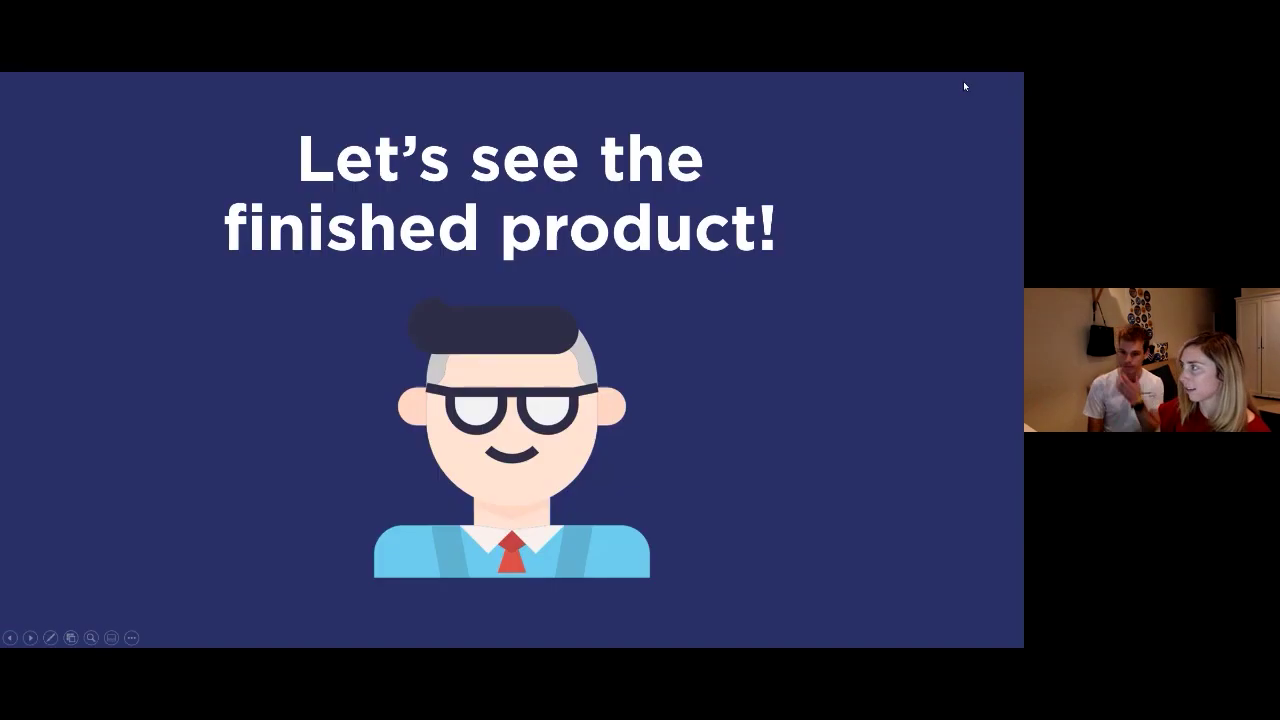
pyautogui.click(669, 297)
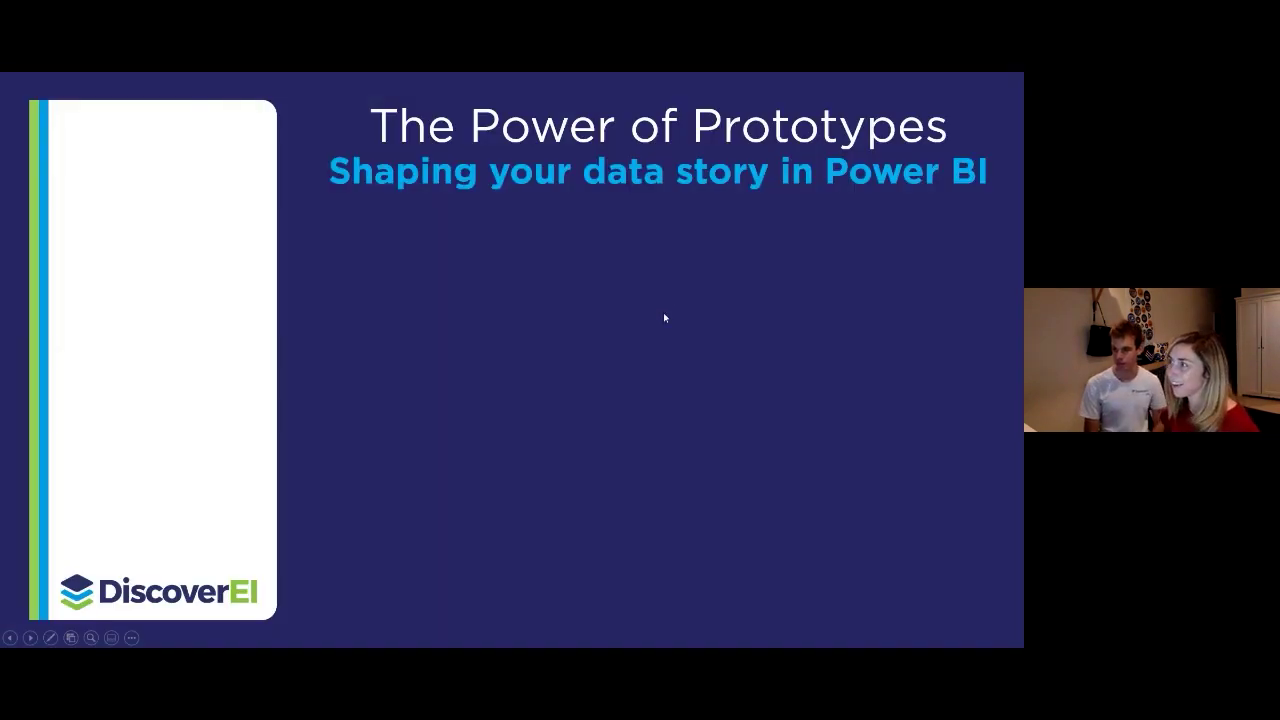